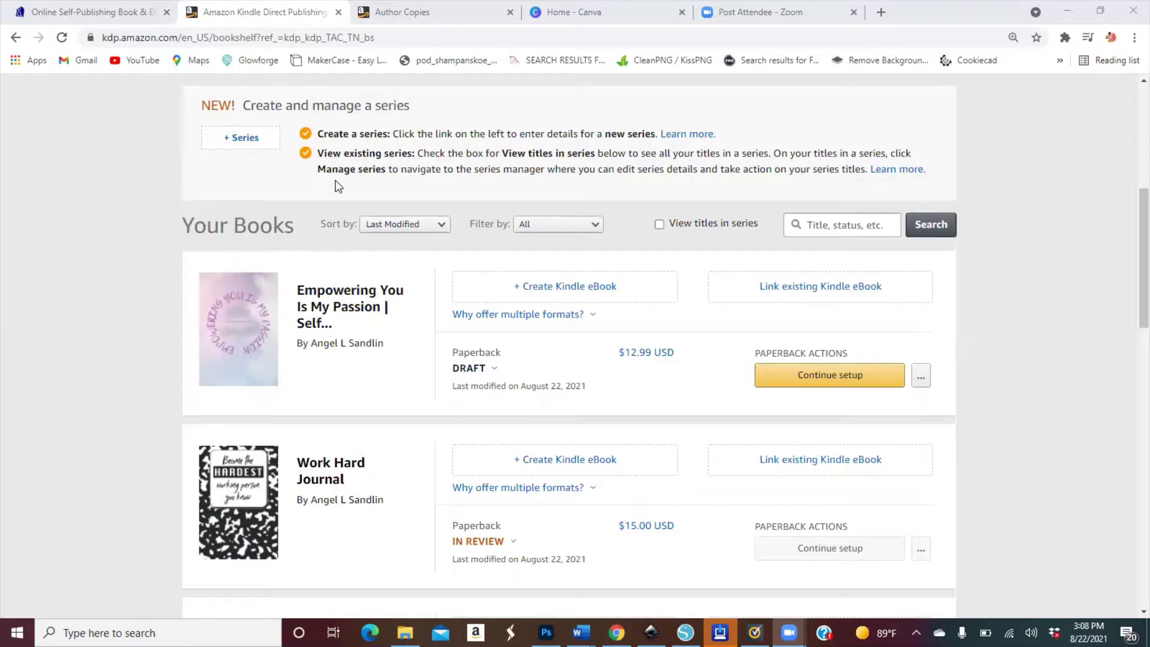
# Switch to the Lulu site and open its Guides & Templates page from the home page.
pyautogui.click(141, 226)
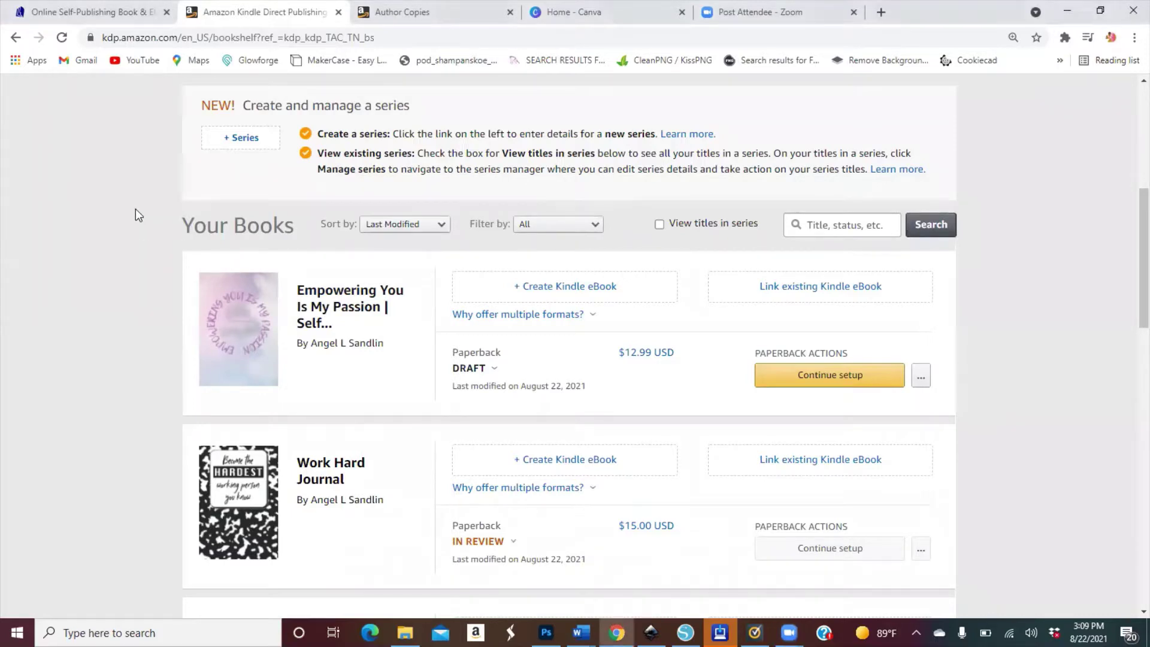
pyautogui.click(102, 22)
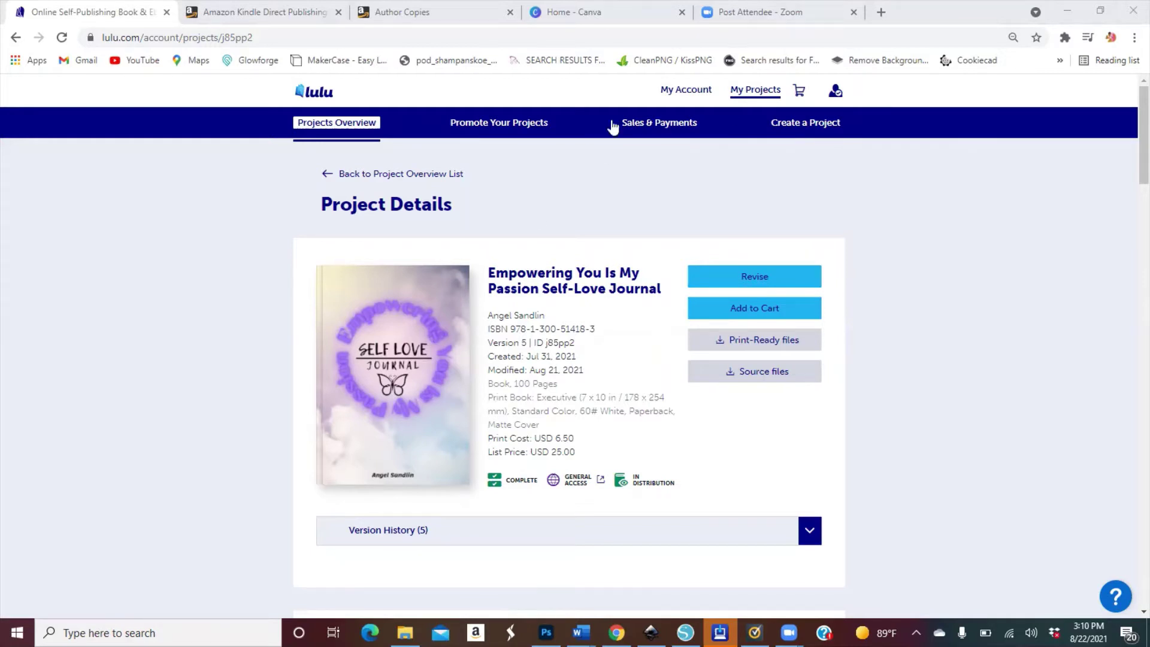
pyautogui.click(329, 98)
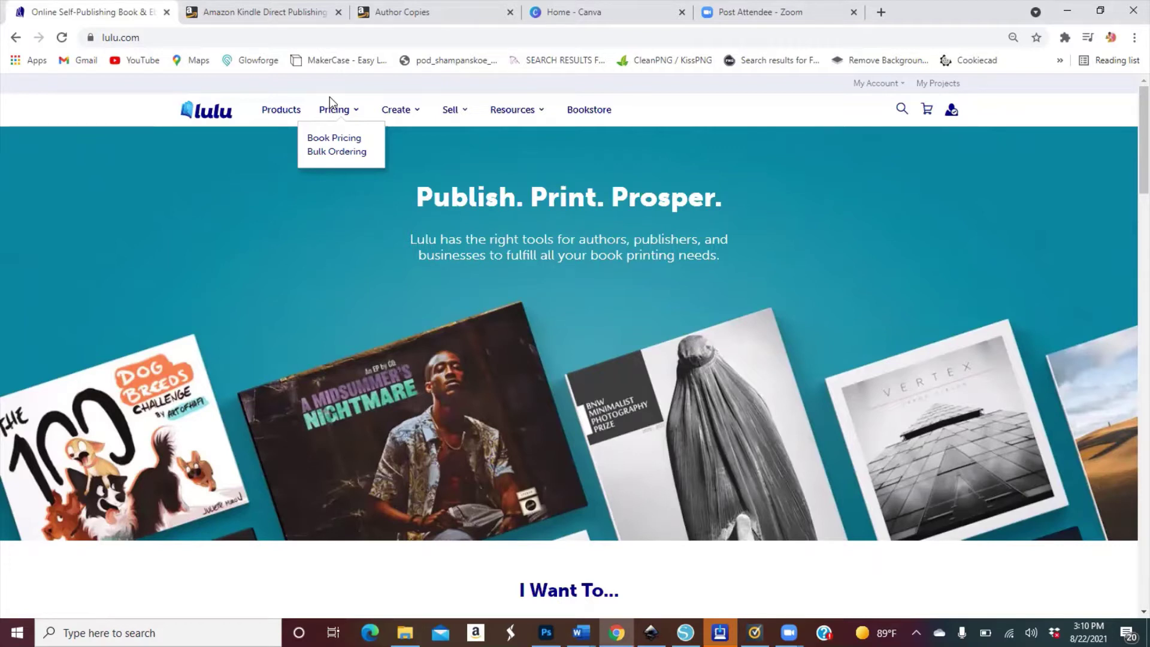
pyautogui.moveTo(352, 109)
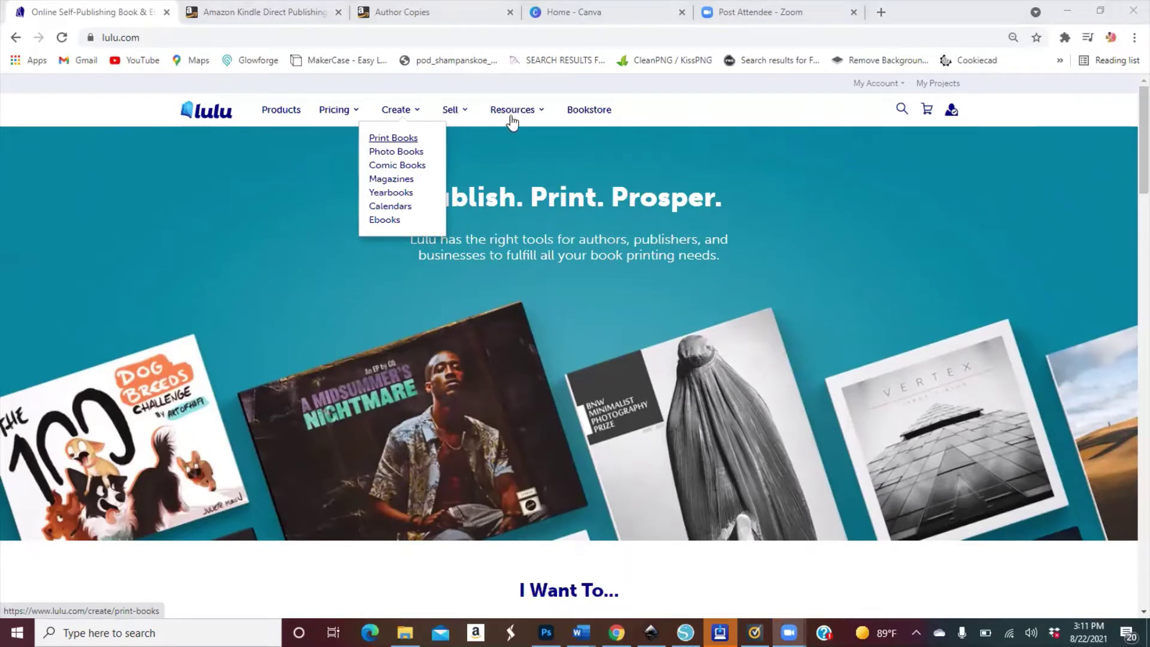
pyautogui.moveTo(512, 120)
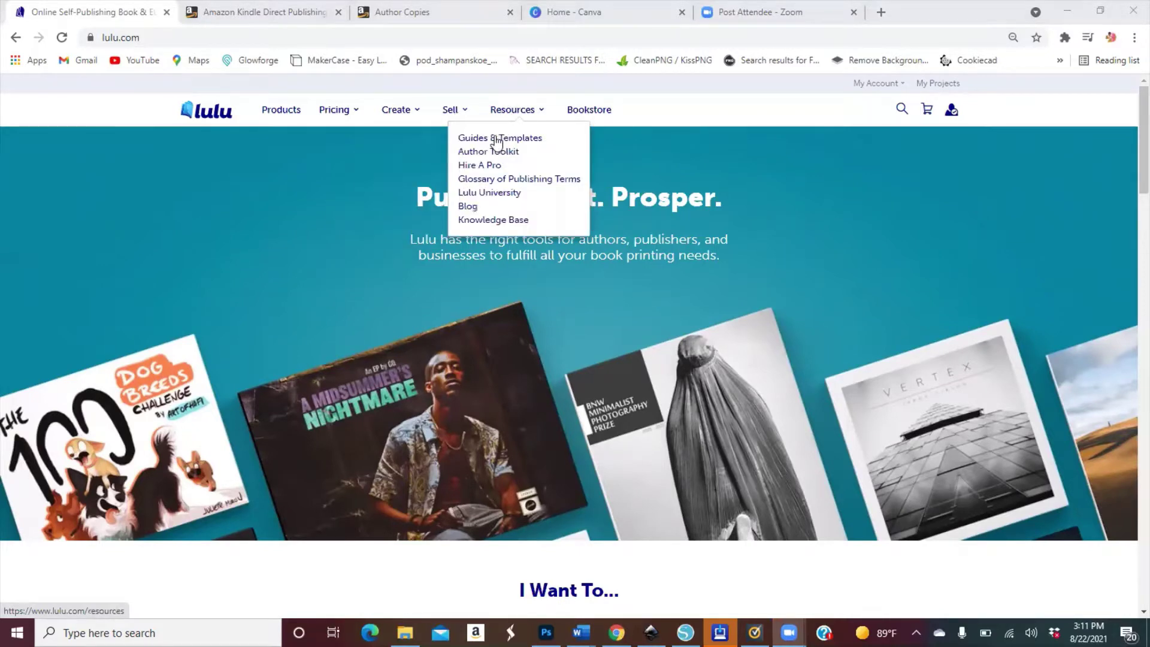
pyautogui.click(497, 141)
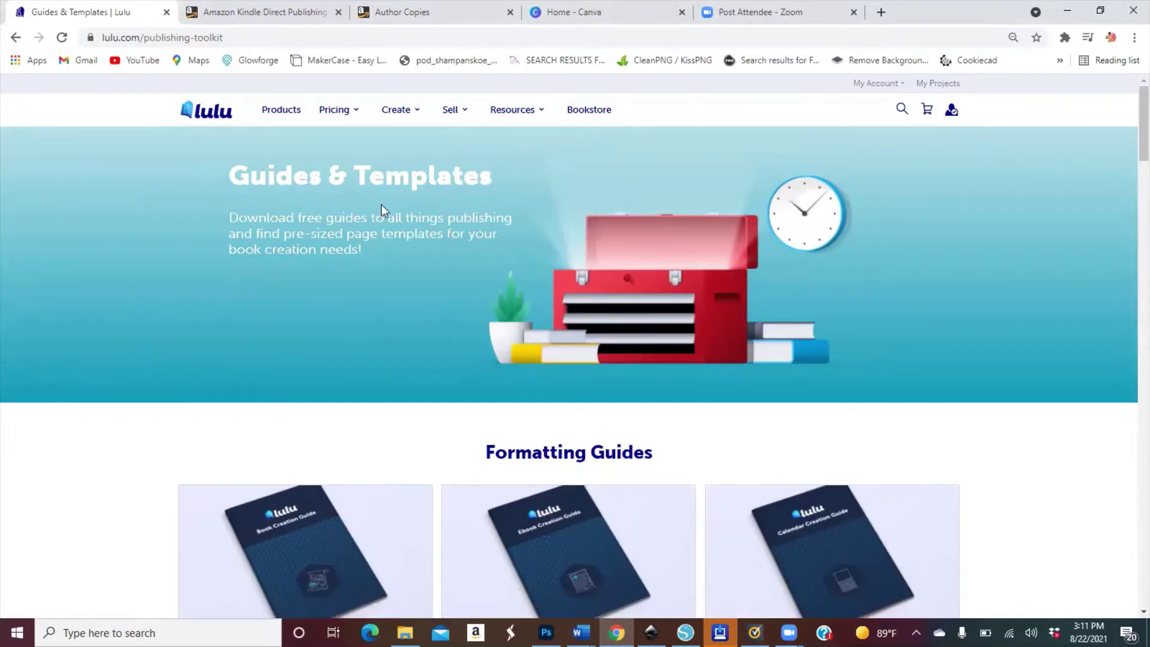
# Set the Design Guide Bundle page size to Executive – 7 x 10 in | 178 x 254 mm.
pyautogui.moveTo(491, 119)
pyautogui.scroll(-1, 1131, 134)
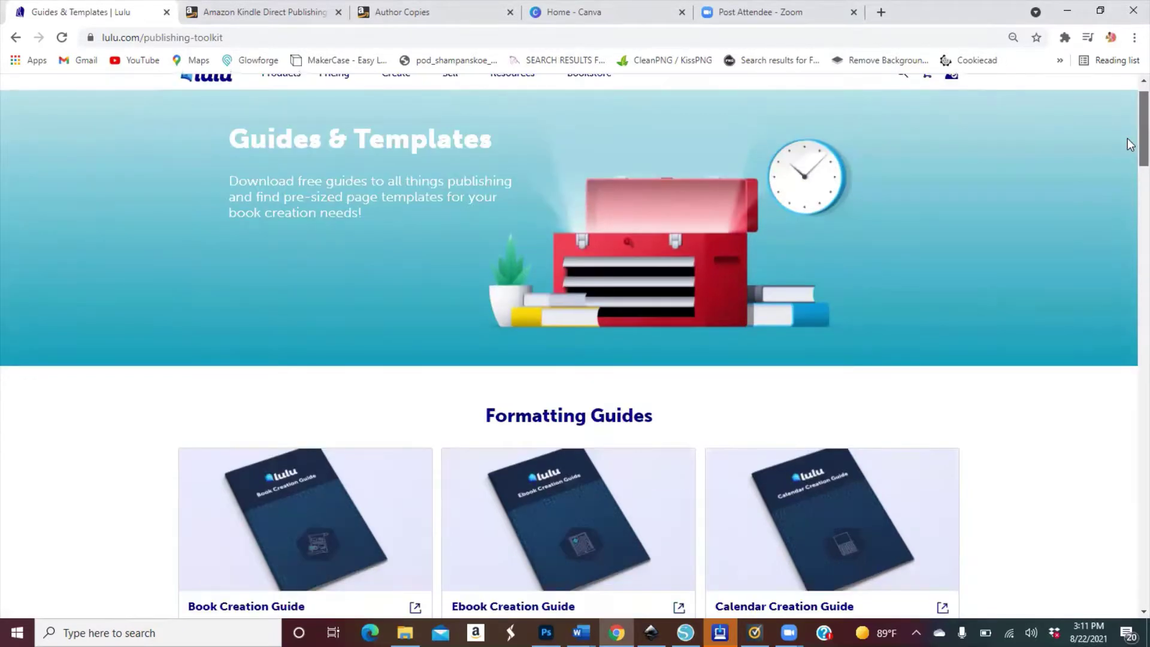
pyautogui.scroll(-1, 1131, 147)
pyautogui.scroll(-2, 1131, 120)
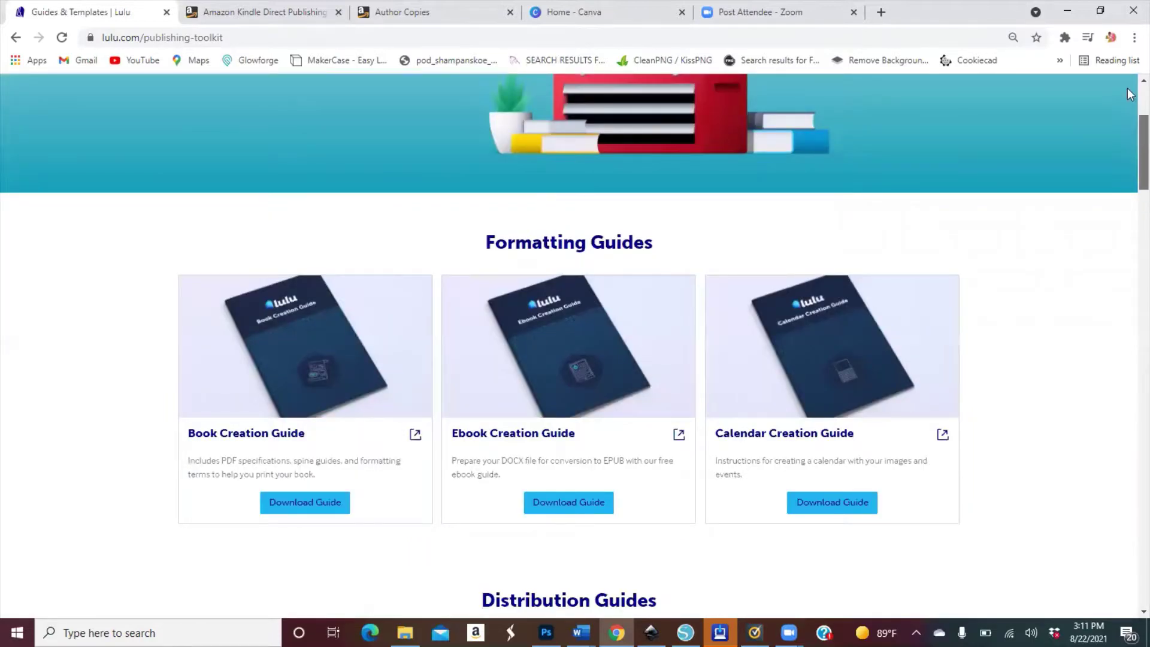
pyautogui.scroll(3, 1131, 114)
pyautogui.scroll(-4, 1130, 167)
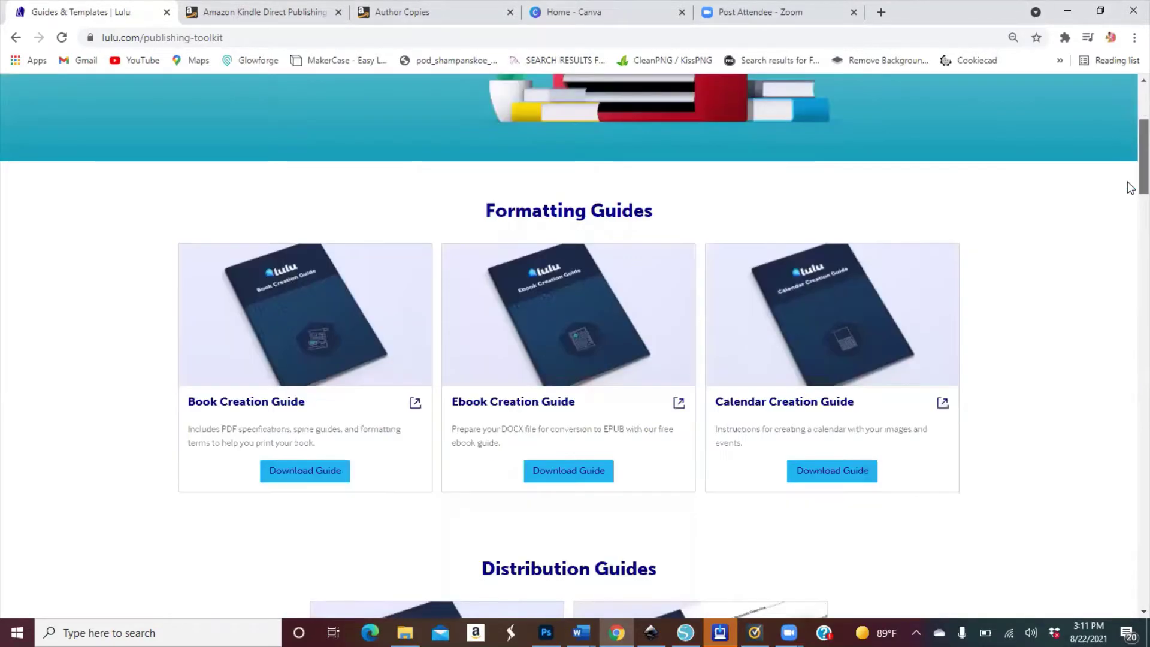
pyautogui.scroll(-3, 1130, 187)
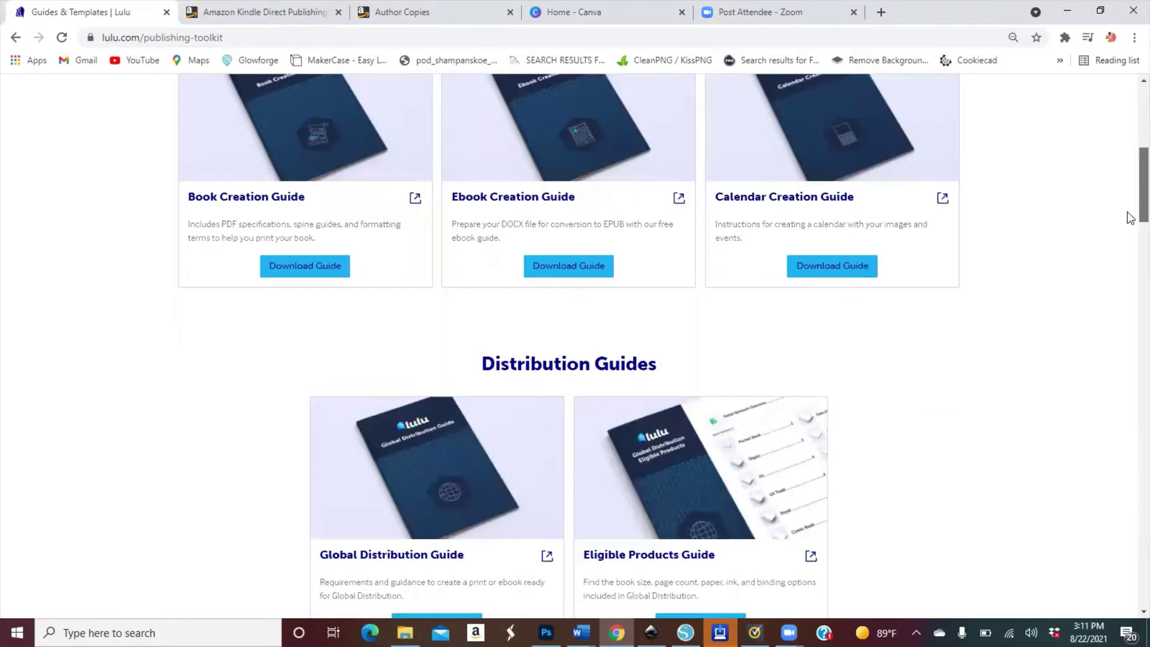
pyautogui.scroll(-3, 1131, 215)
pyautogui.scroll(-4, 1131, 272)
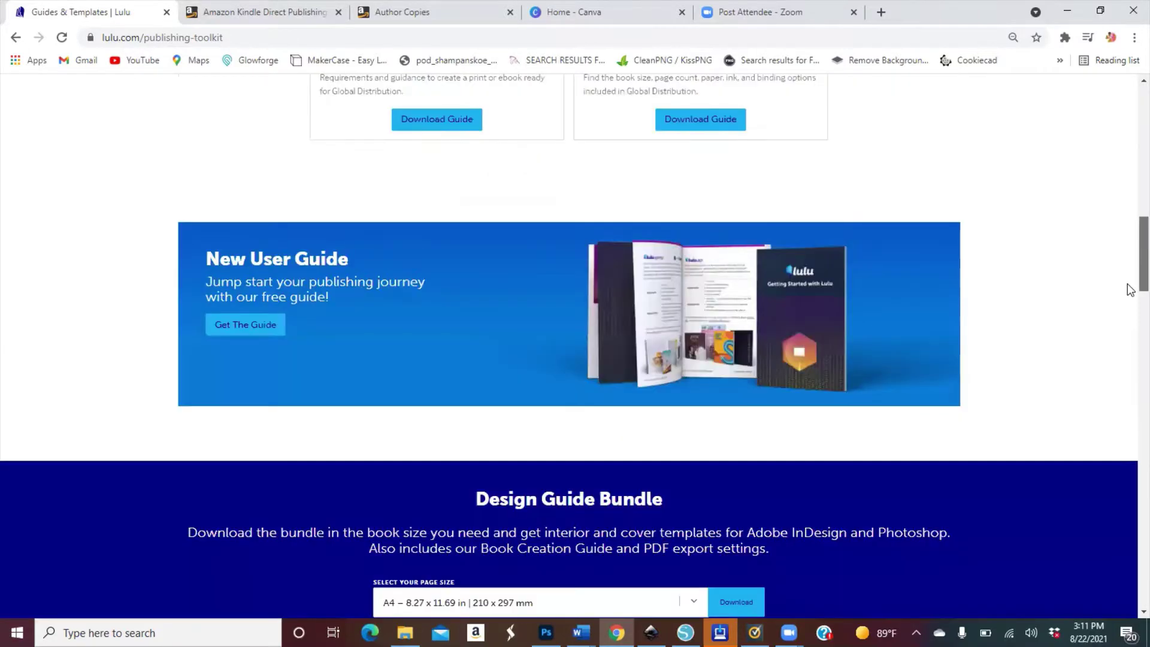
pyautogui.scroll(-3, 1131, 296)
pyautogui.scroll(-2, 1130, 302)
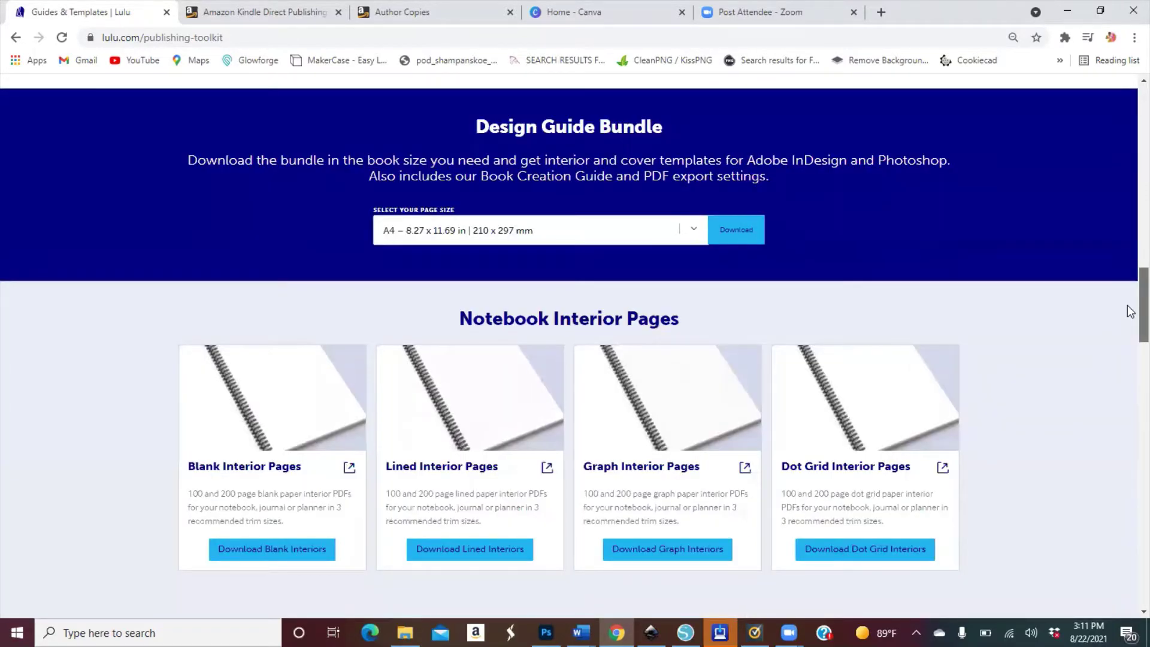
pyautogui.click(697, 213)
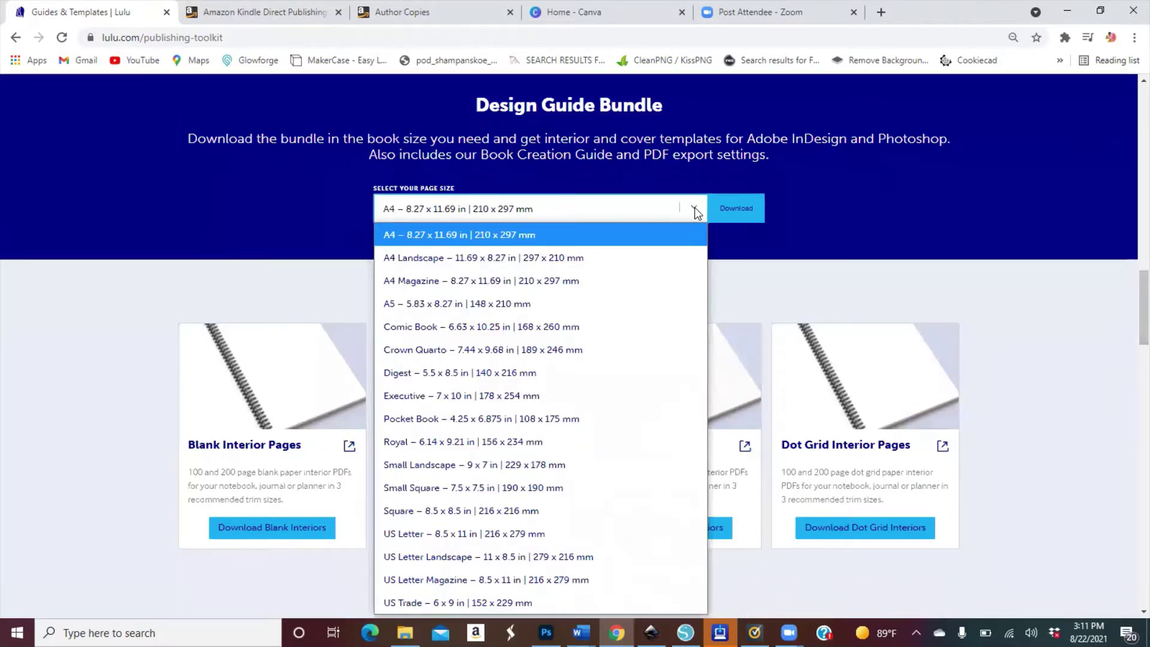
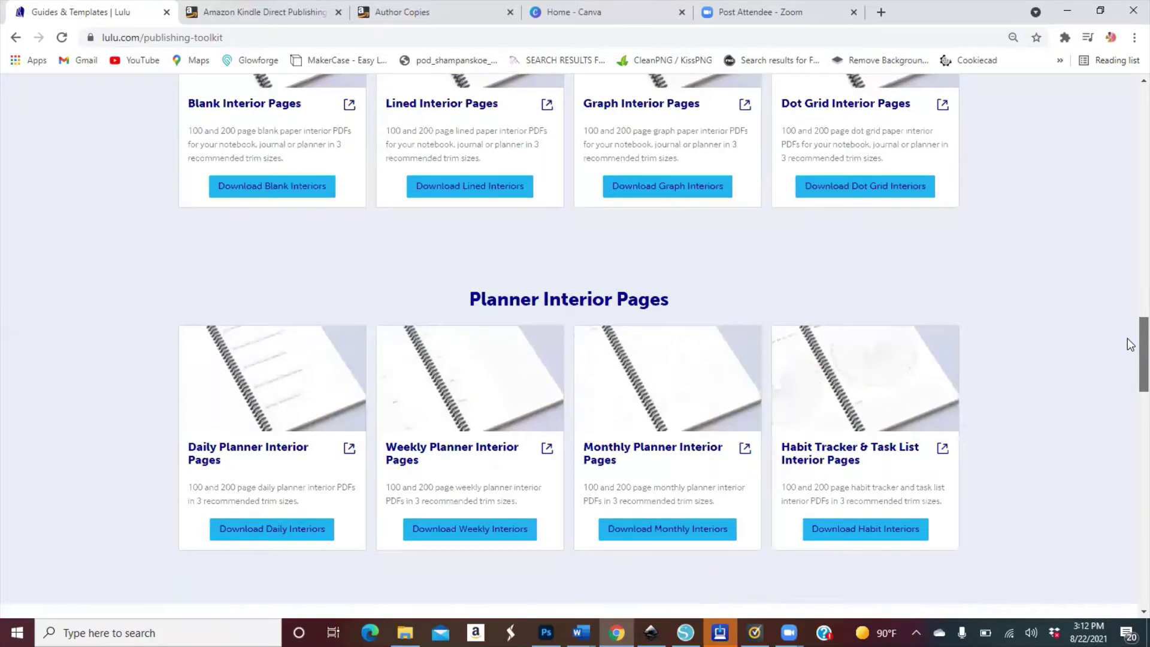
# Examine the notebook and planner interior page templates offered for download.
pyautogui.scroll(-1, 1130, 344)
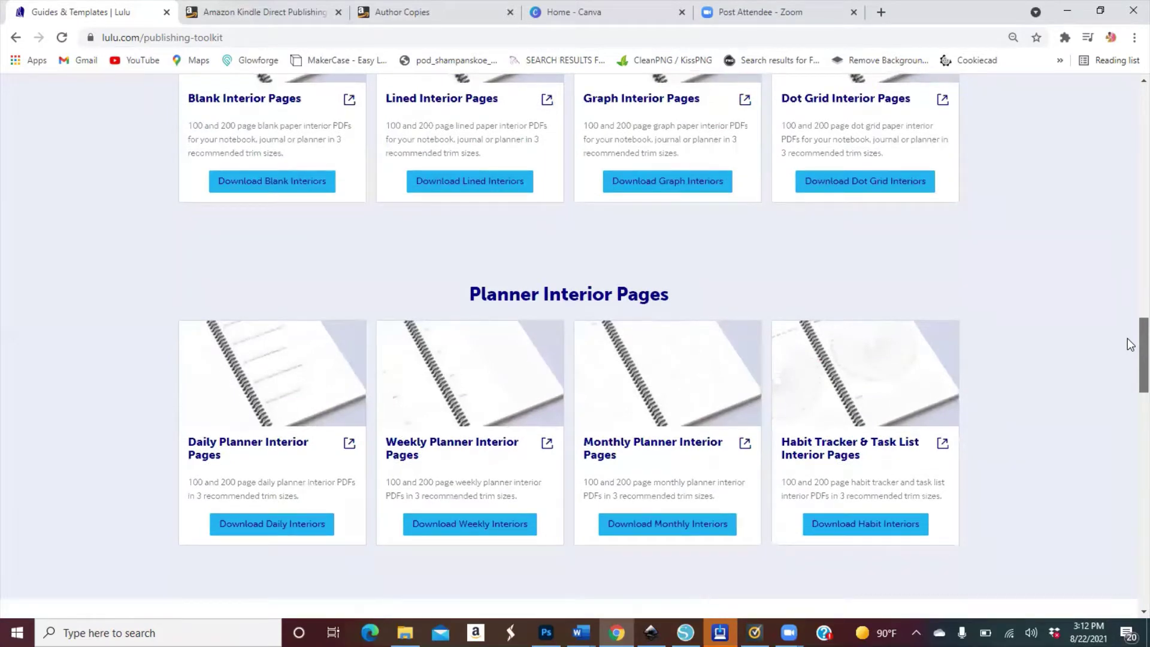
pyautogui.scroll(2, 1130, 360)
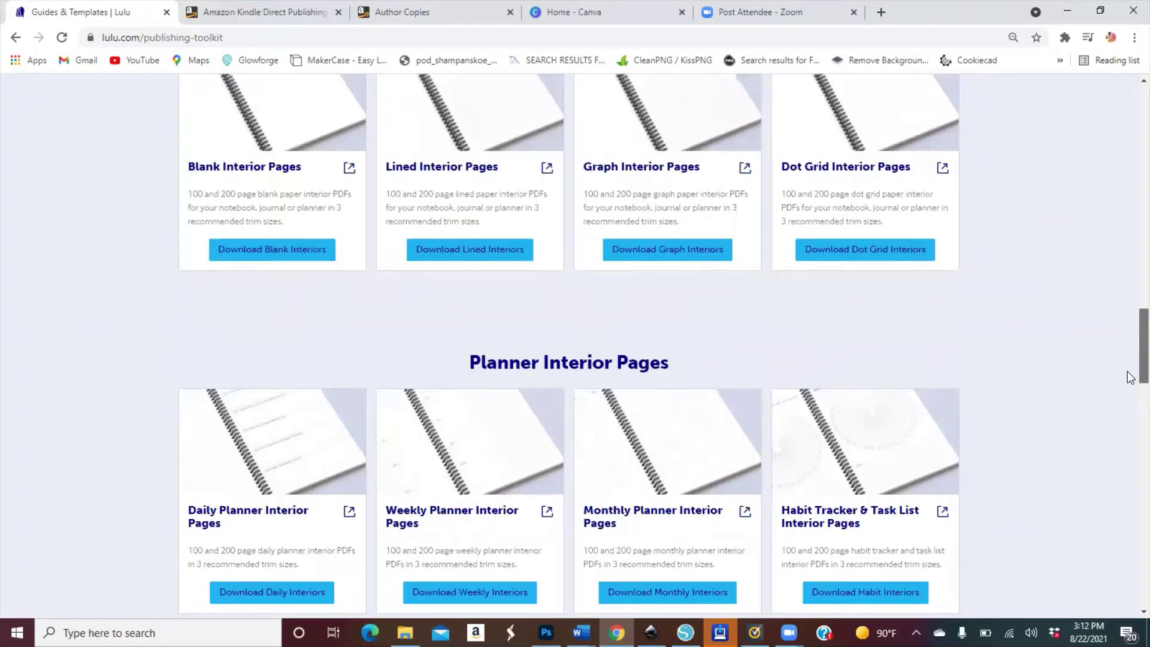
pyautogui.scroll(-6, 1130, 378)
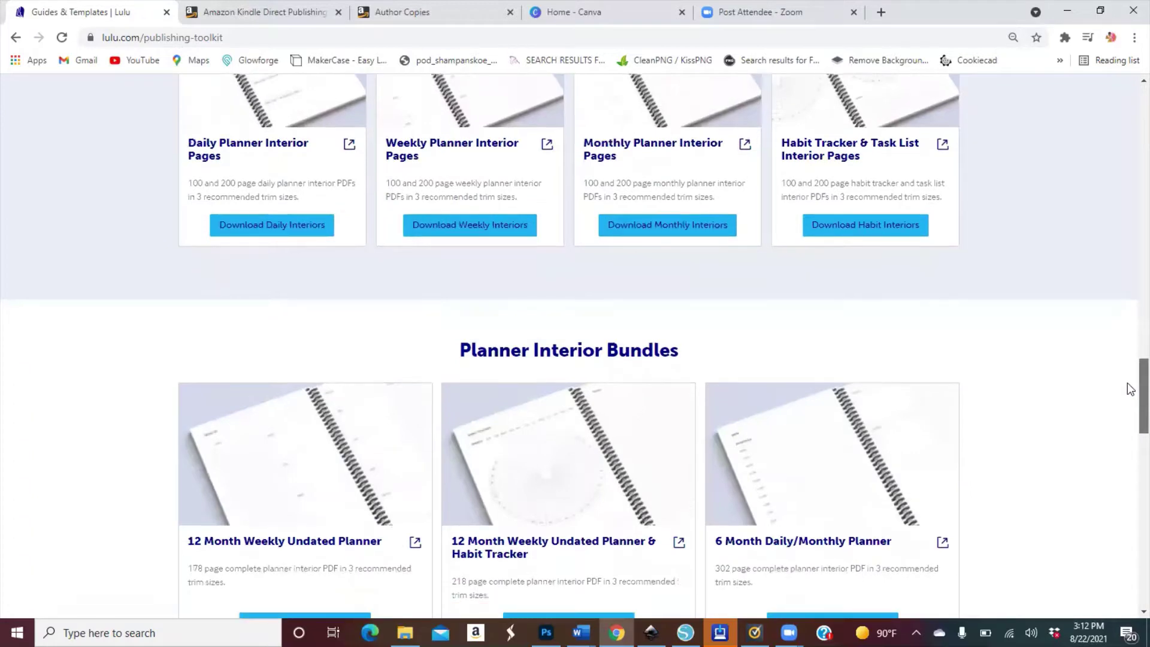
pyautogui.scroll(3, 1131, 368)
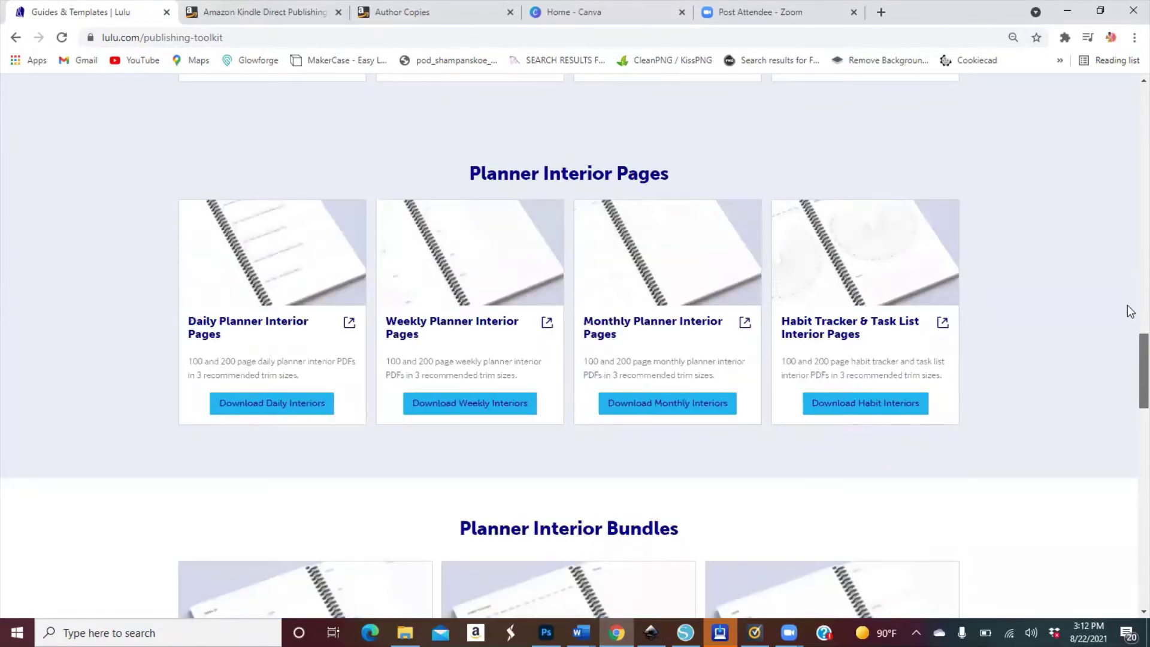
pyautogui.scroll(6, 1131, 311)
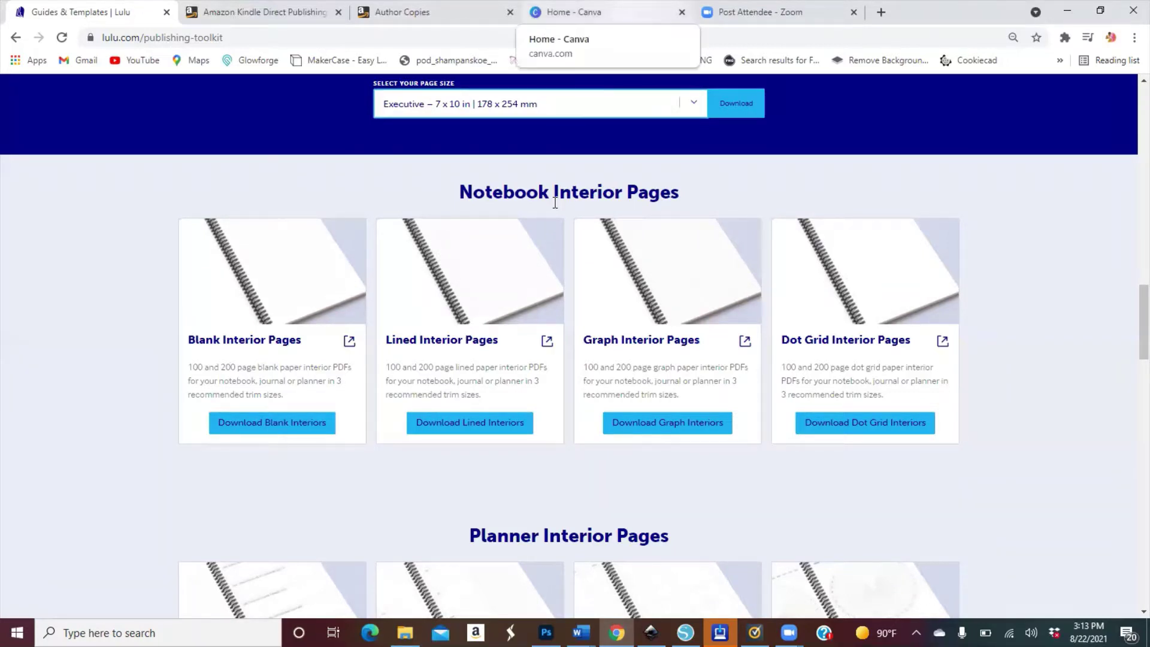
# Switch to Canva and create a blank custom-size design of 7.125 x 10.25 in.
pyautogui.hotkey('ctrl', '4')
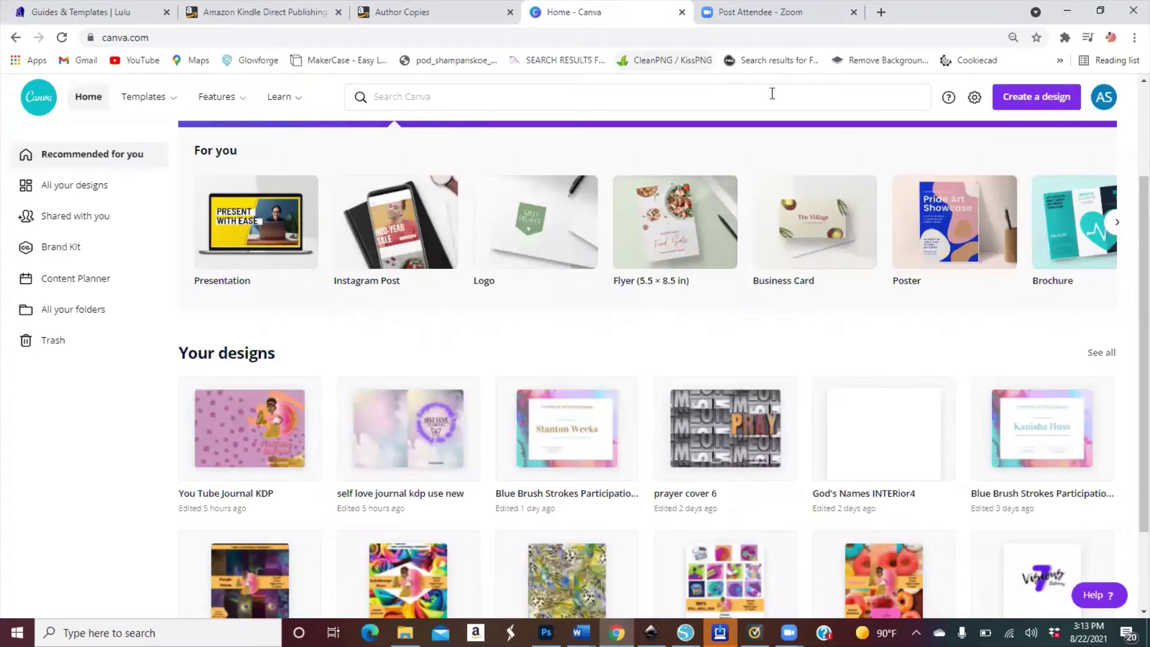
pyautogui.moveTo(825, 267)
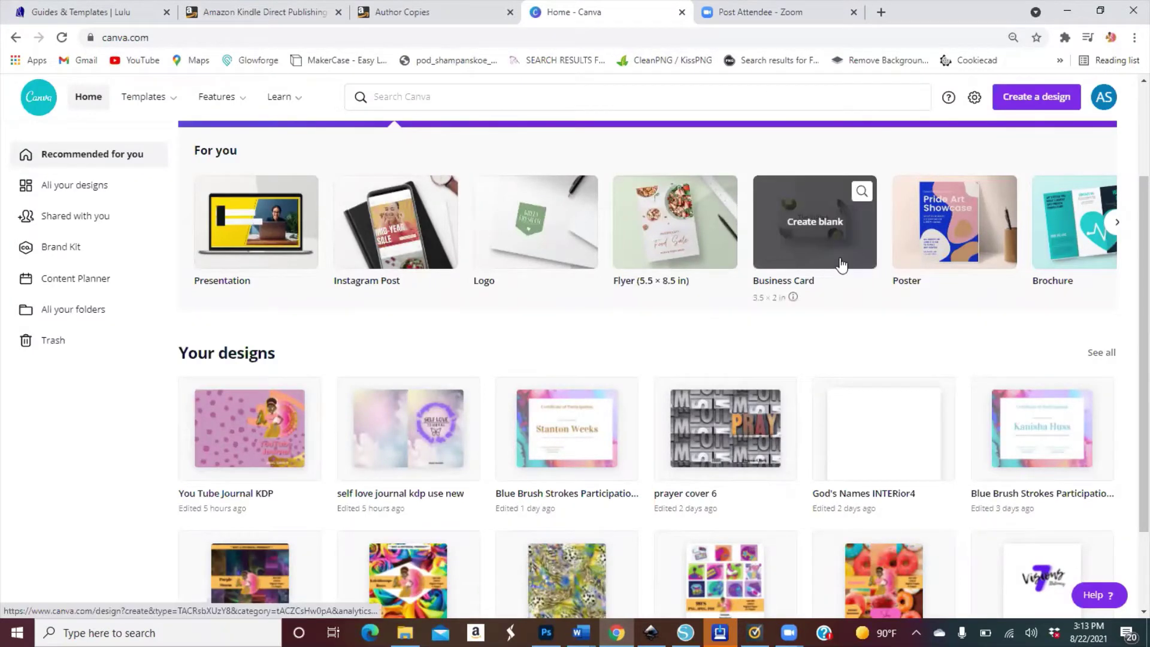
pyautogui.click(1018, 111)
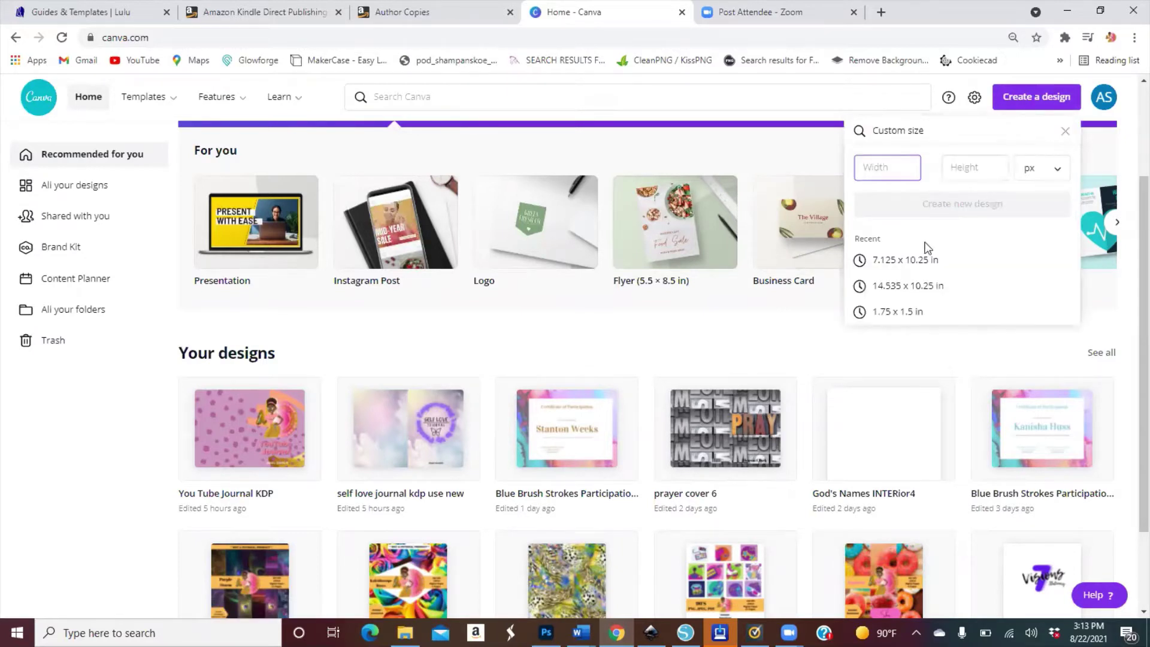
pyautogui.click(892, 268)
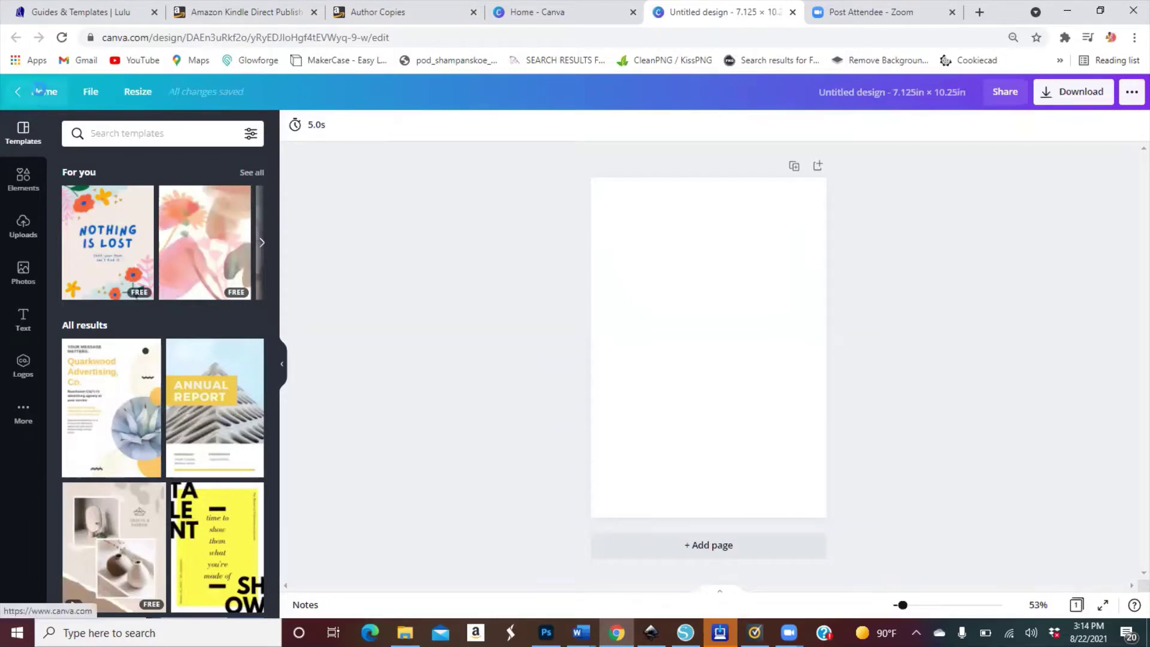
# Return to the Canva home page and create a blank custom-size design of 14.535 x 10.25 in.
pyautogui.click(40, 96)
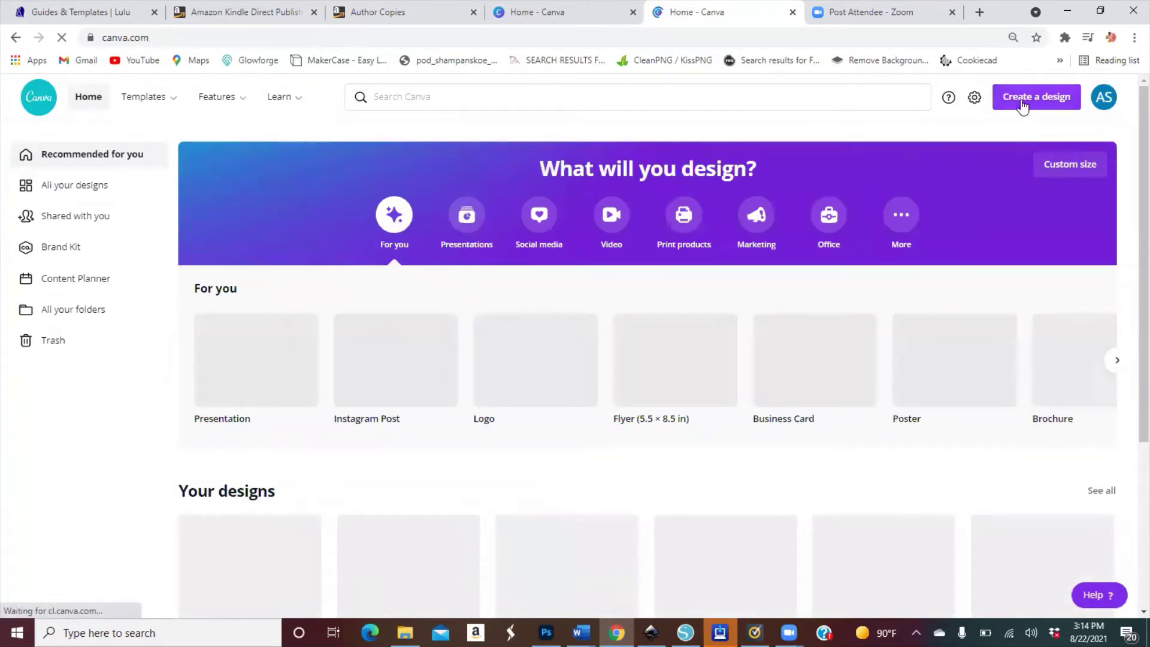
pyautogui.click(1023, 106)
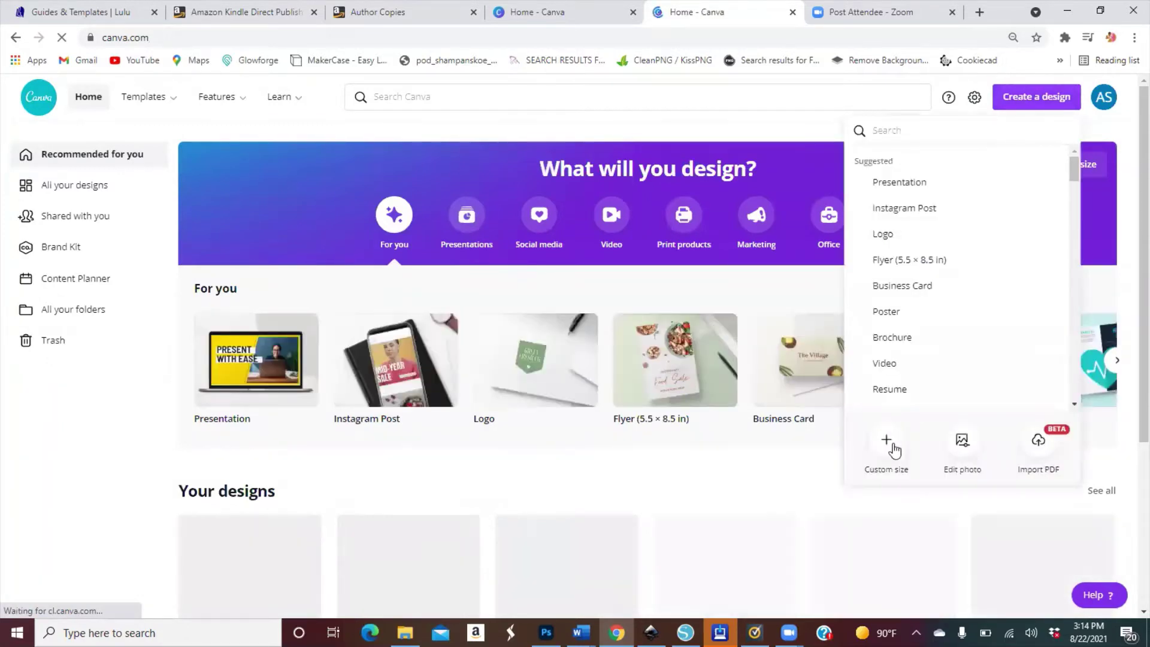
pyautogui.click(895, 448)
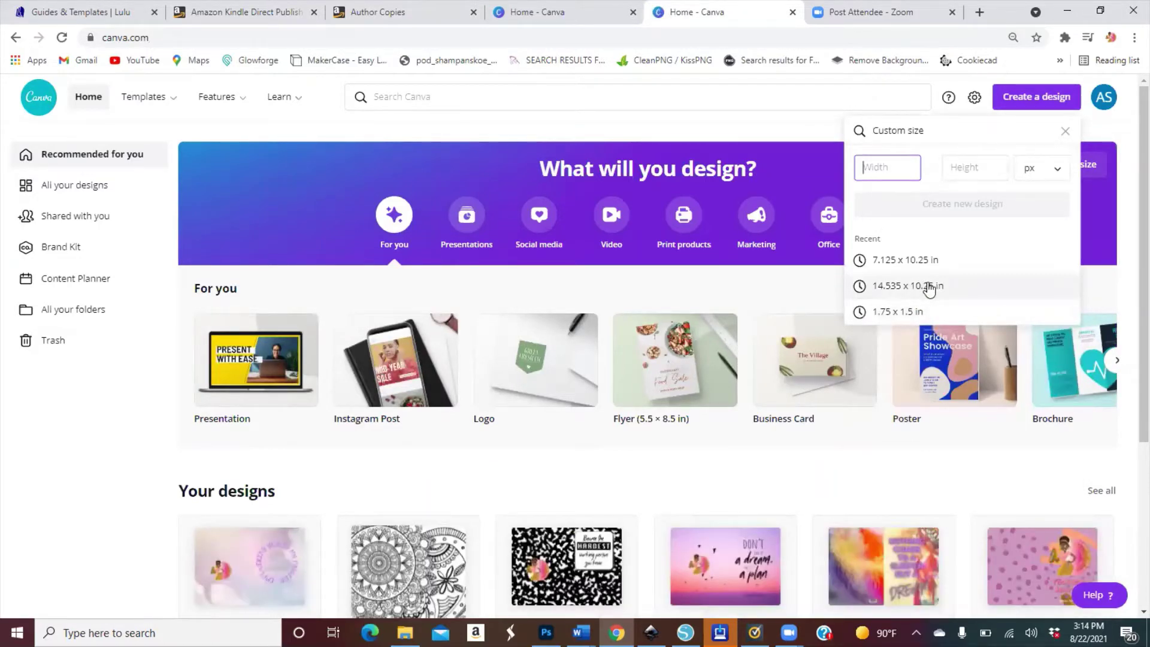
pyautogui.click(907, 286)
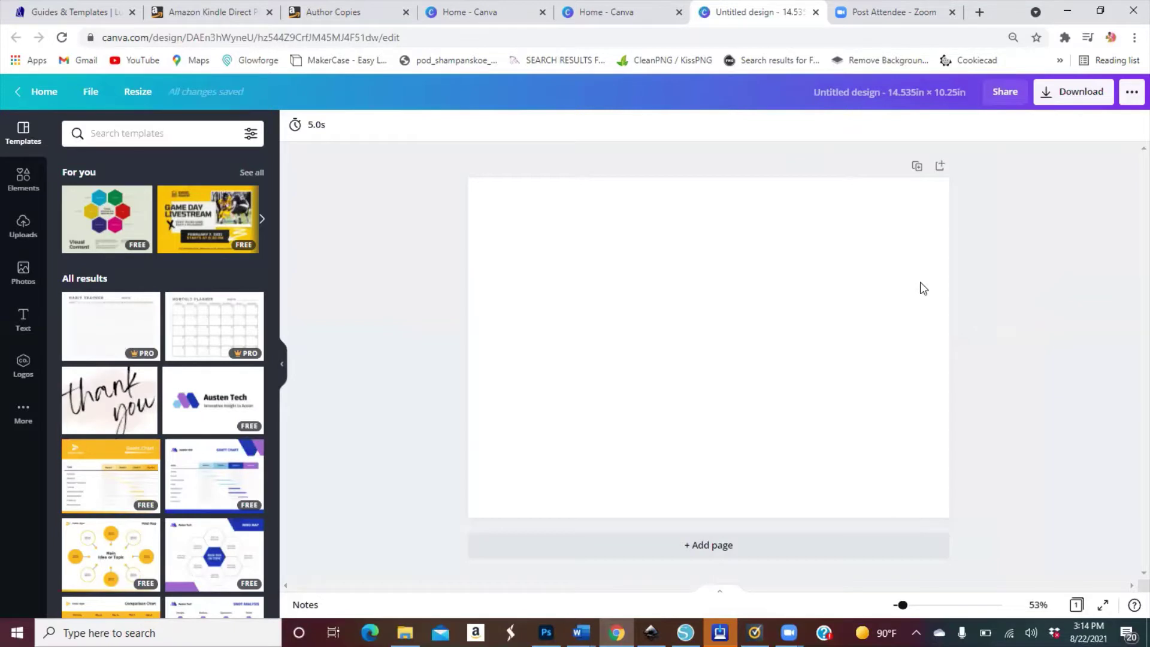
pyautogui.click(572, 328)
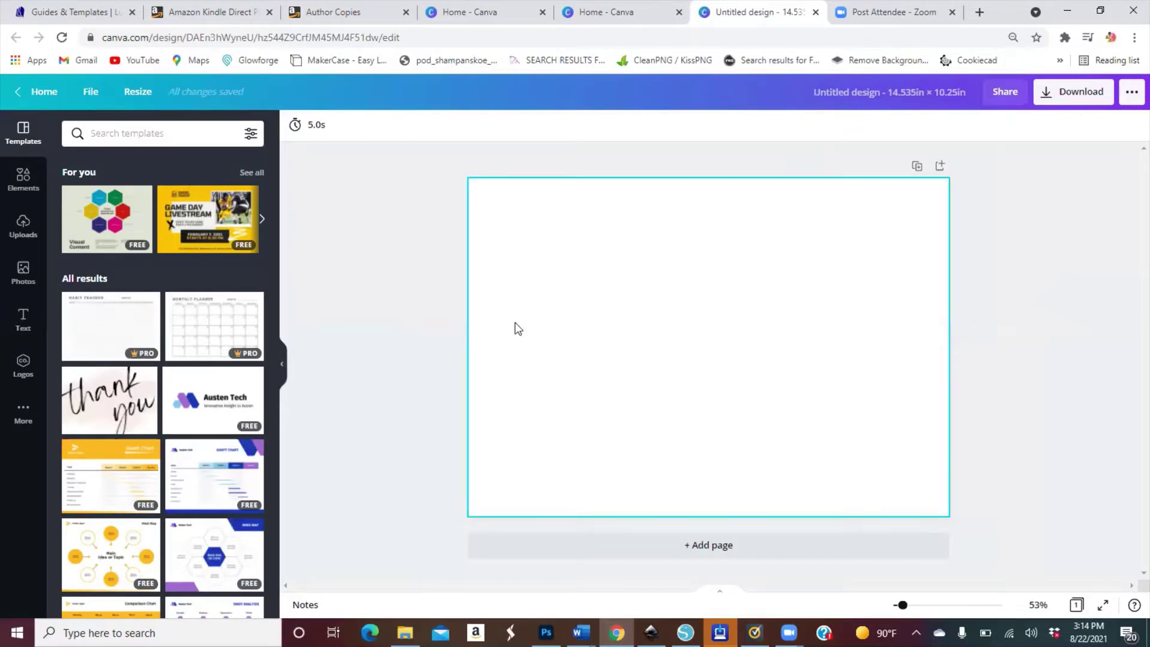
pyautogui.click(366, 325)
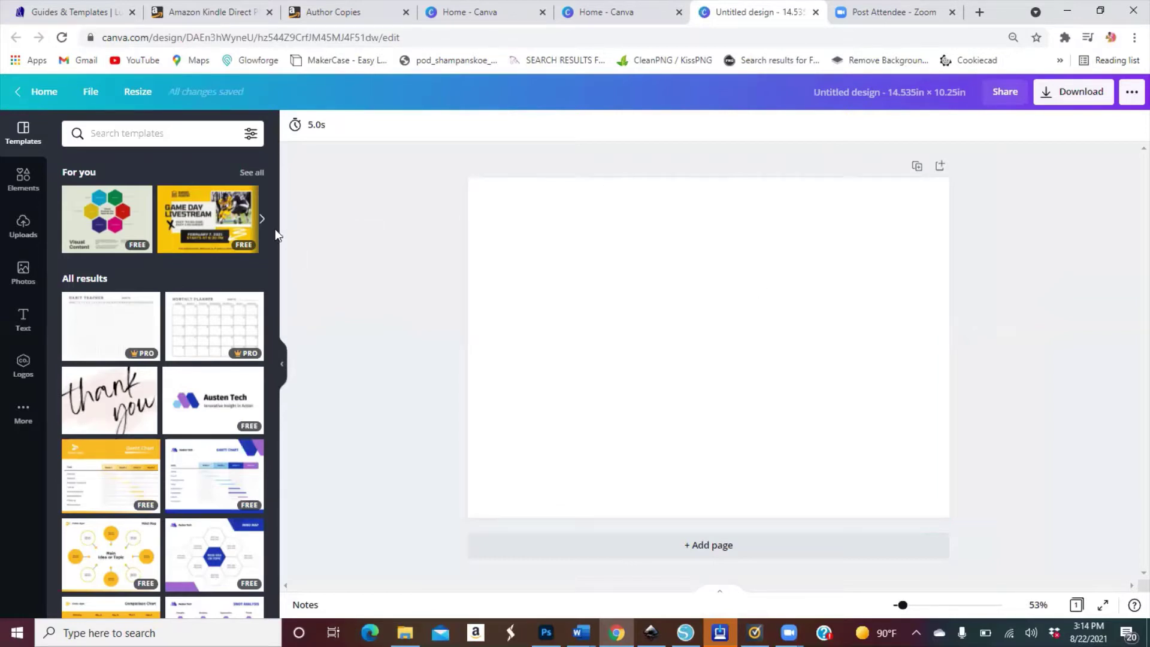
# Browse the templates suggested for the blank 14.535 x 10.25 in design.
pyautogui.scroll(-1, 276, 285)
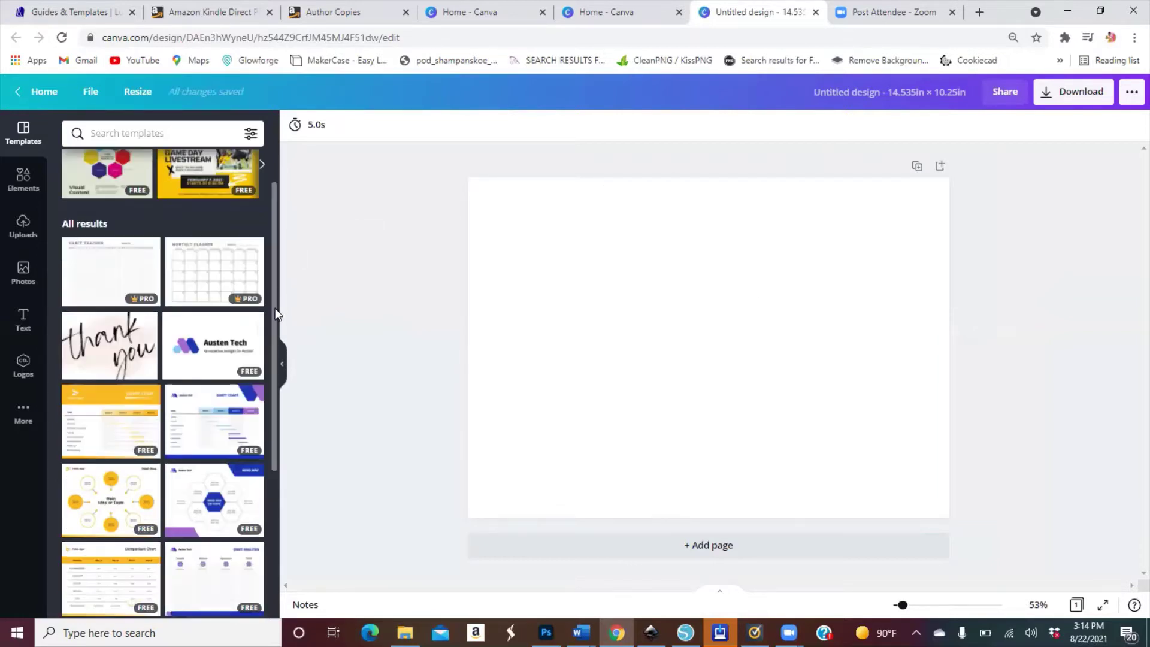
pyautogui.scroll(-1, 276, 312)
pyautogui.scroll(-3, 271, 351)
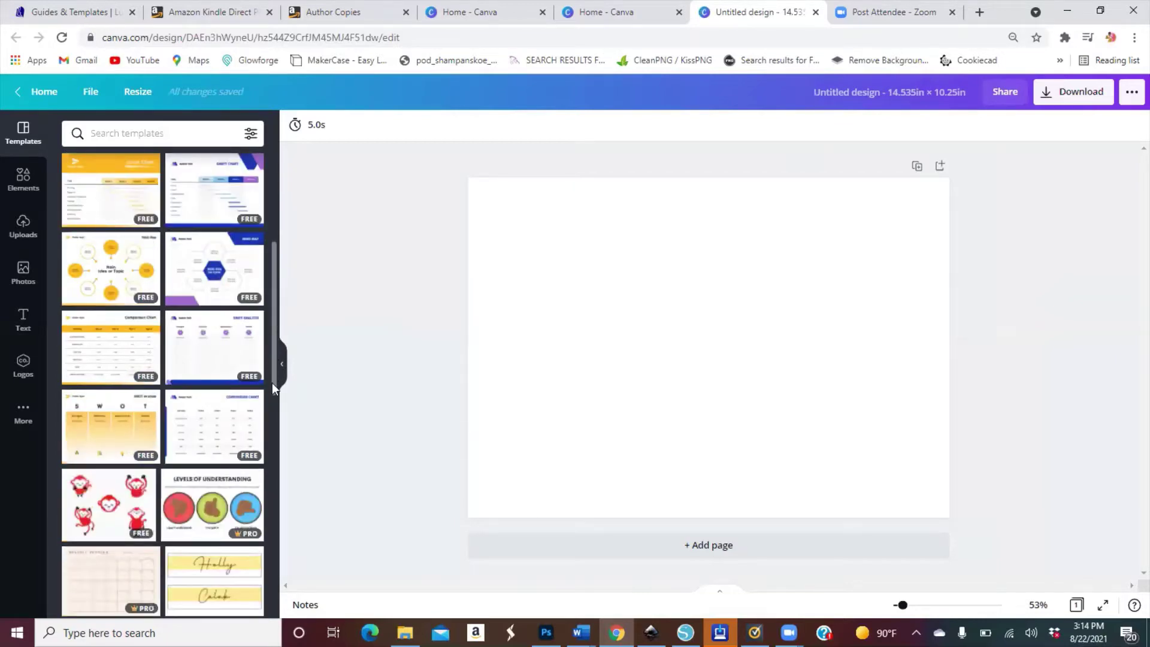
pyautogui.scroll(-1, 271, 383)
pyautogui.scroll(-1, 273, 419)
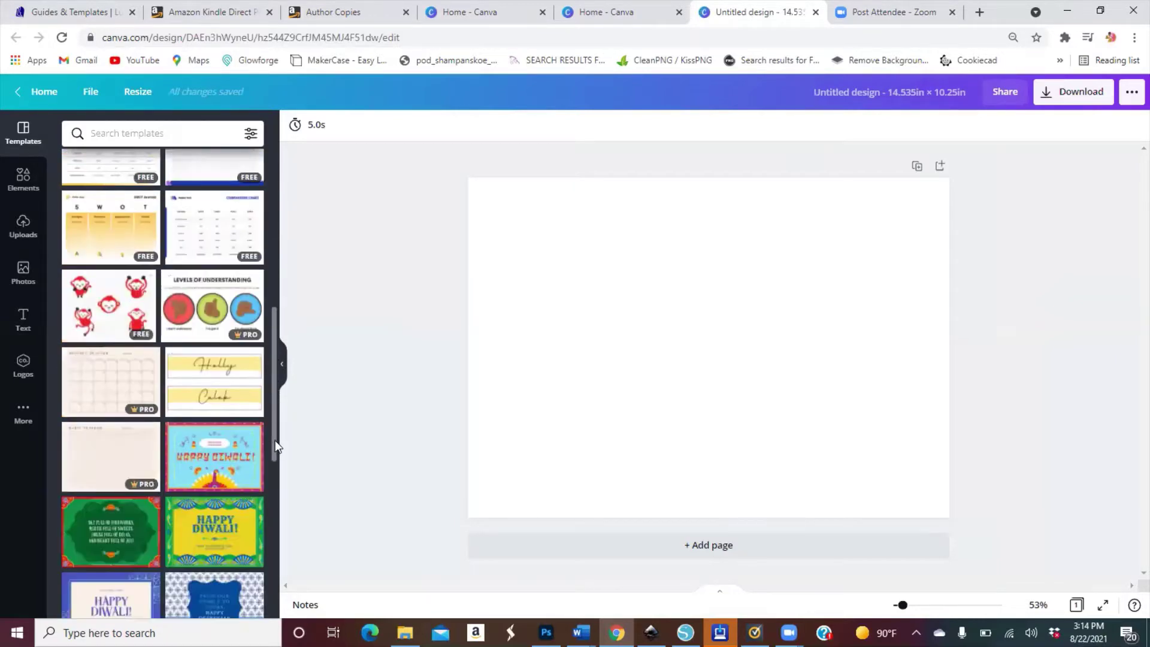
pyautogui.scroll(-2, 273, 467)
pyautogui.scroll(-3, 271, 531)
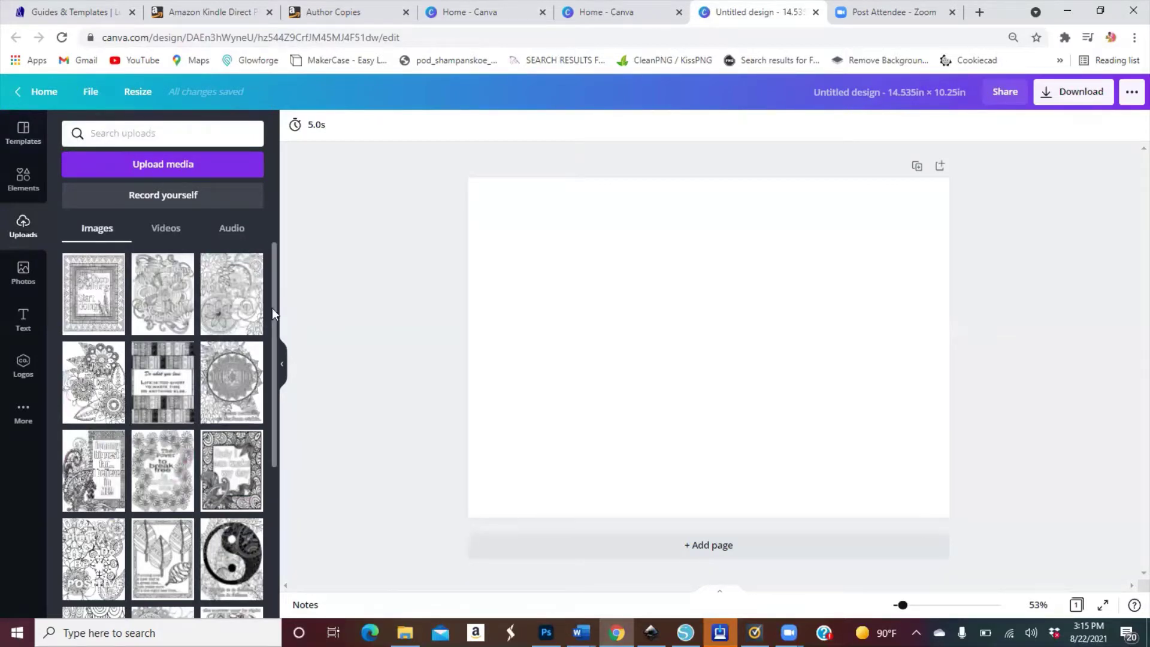
# Look through the uploaded images available for the design.
pyautogui.scroll(-3, 285, 388)
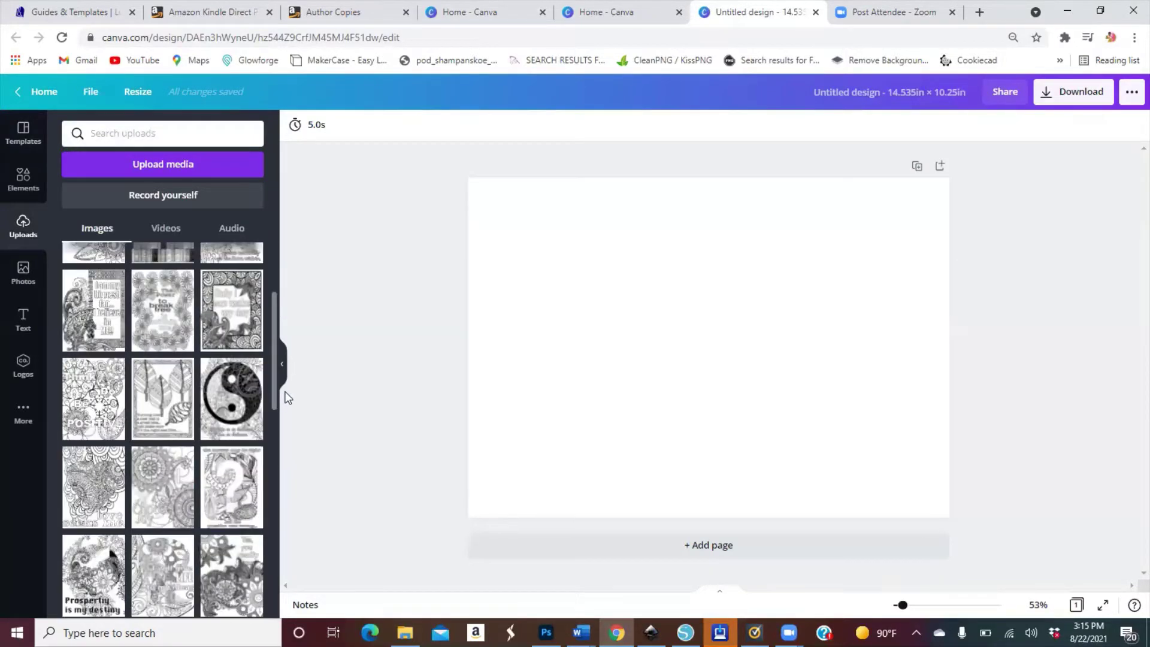
pyautogui.scroll(-1, 281, 391)
pyautogui.scroll(-4, 280, 467)
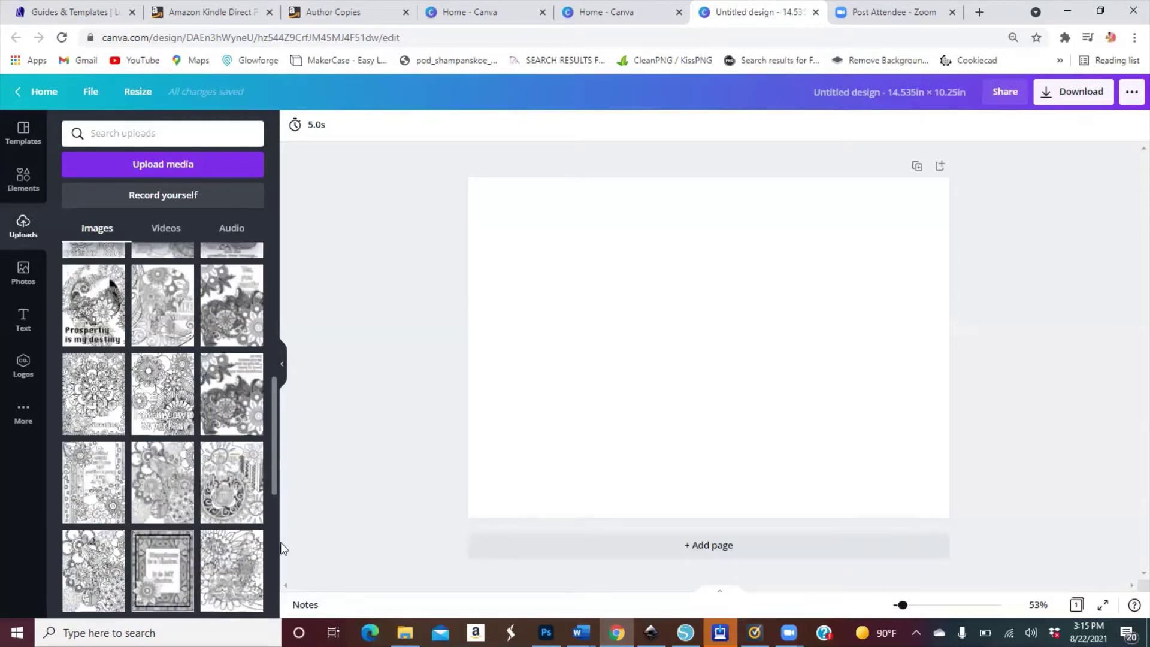
# Find the Lulu template showing the back and front covers among the uploaded images and add it to the blank page.
pyautogui.scroll(-3, 281, 548)
pyautogui.scroll(-3, 265, 492)
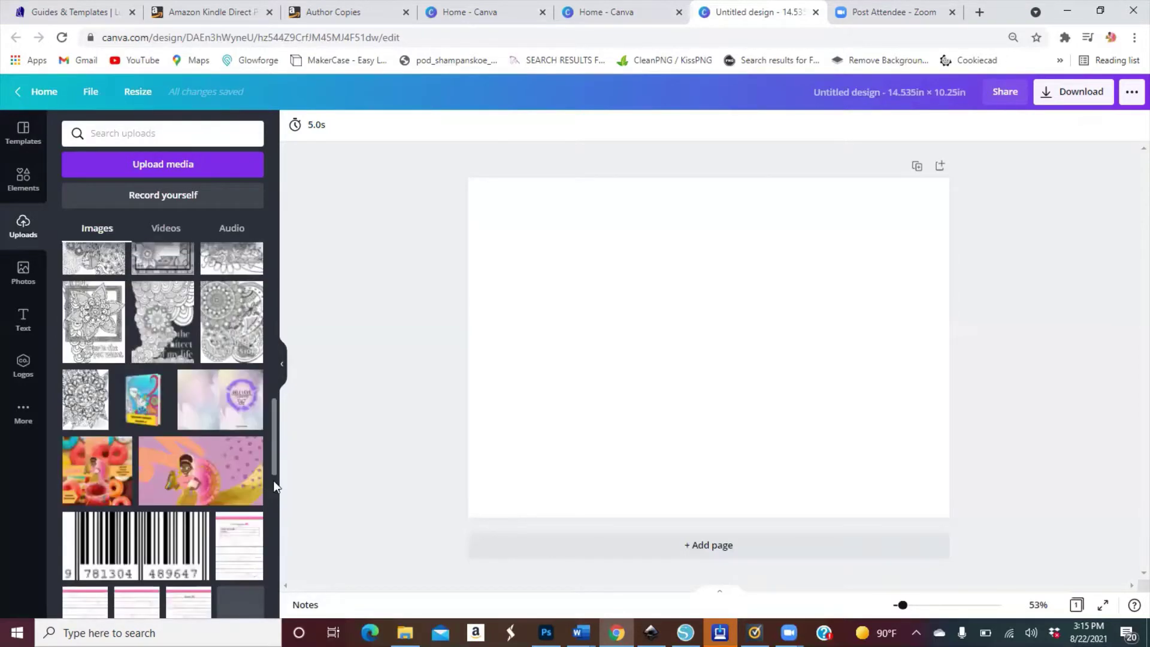
pyautogui.scroll(-4, 274, 500)
pyautogui.scroll(-5, 279, 550)
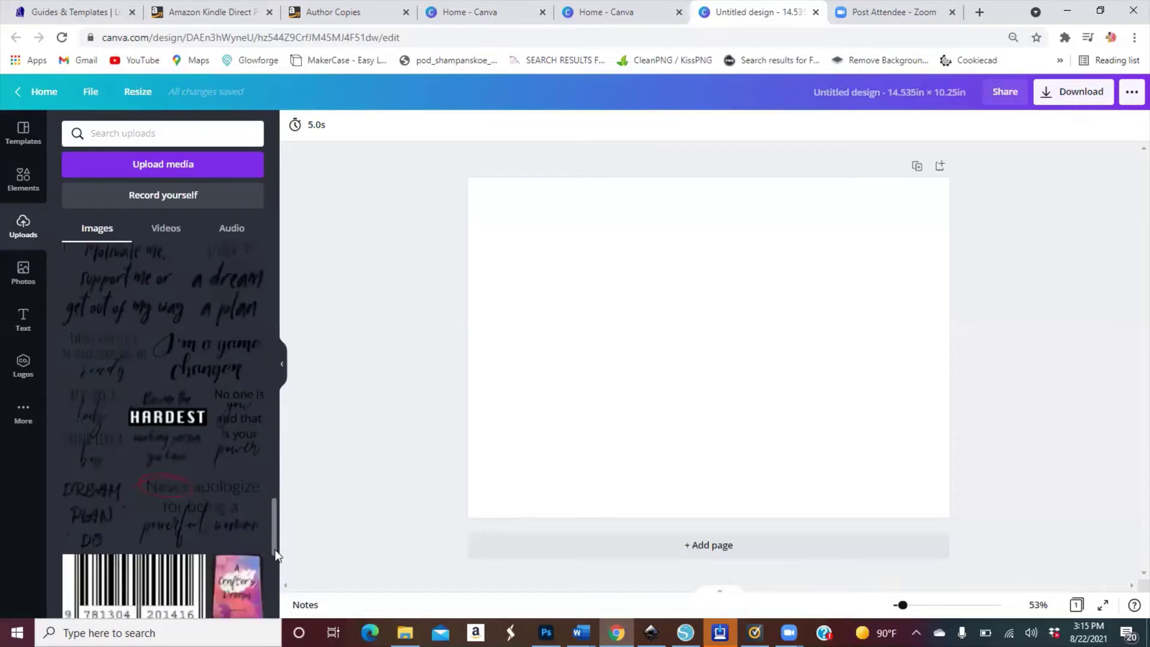
pyautogui.scroll(-5, 276, 539)
pyautogui.scroll(-5, 192, 560)
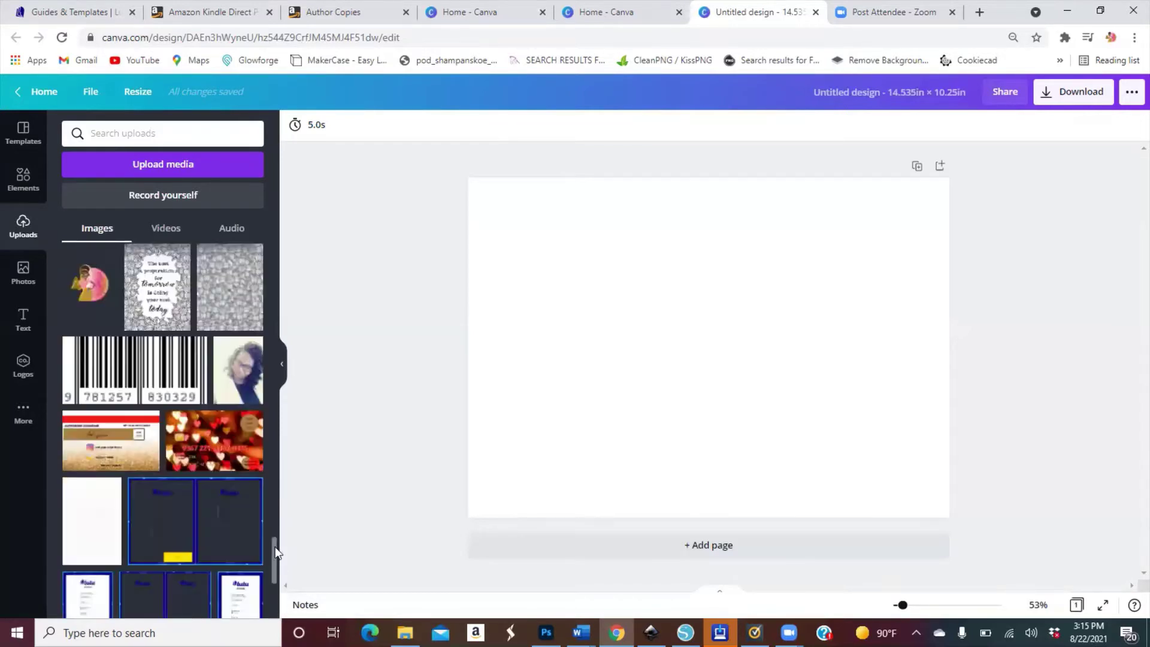
pyautogui.click(178, 569)
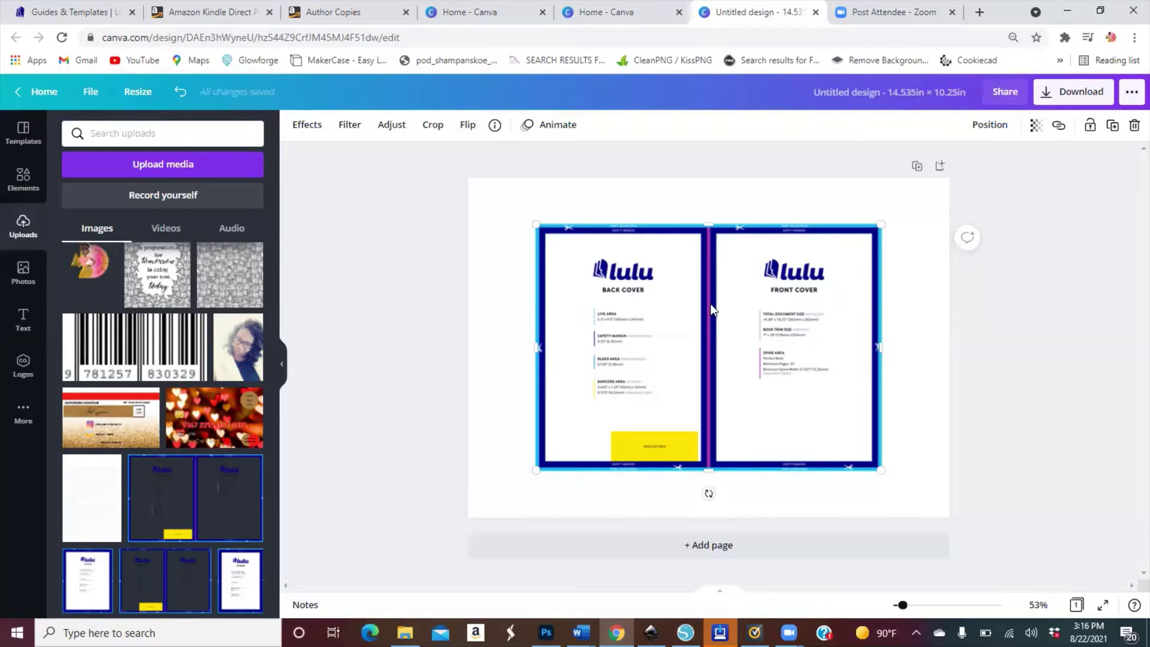
# Align the Lulu cover template with the page's upper-left corner and enlarge it proportionally until it nearly fills the page.
pyautogui.moveTo(693, 296); pyautogui.dragTo(624, 244)
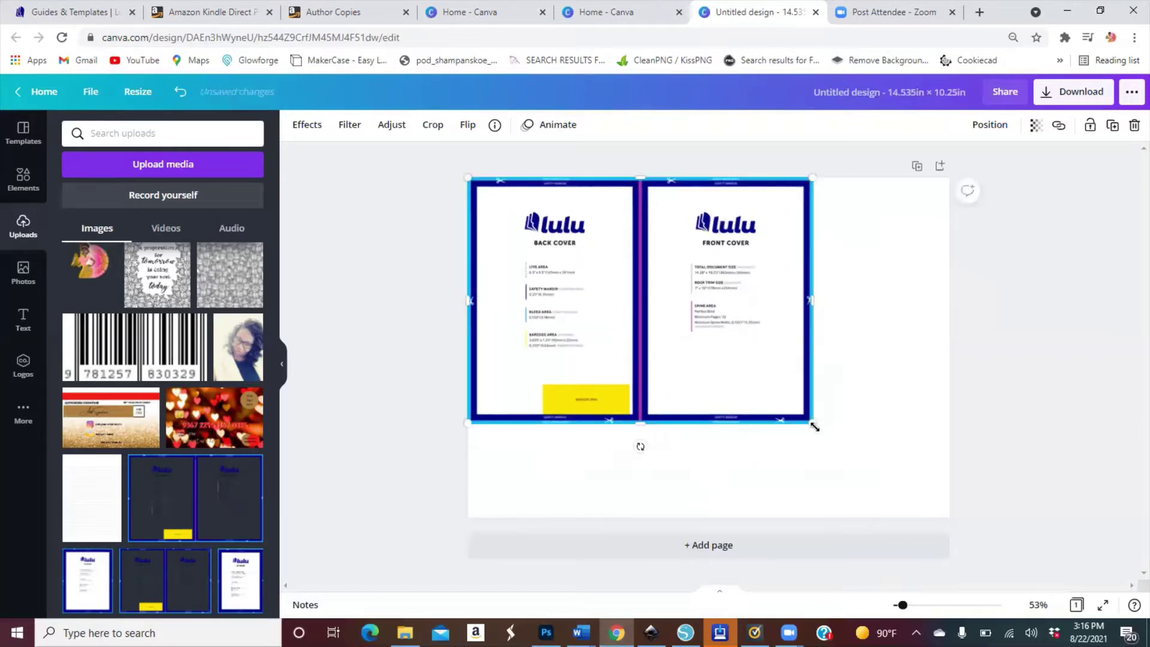
pyautogui.moveTo(814, 427); pyautogui.dragTo(945, 513)
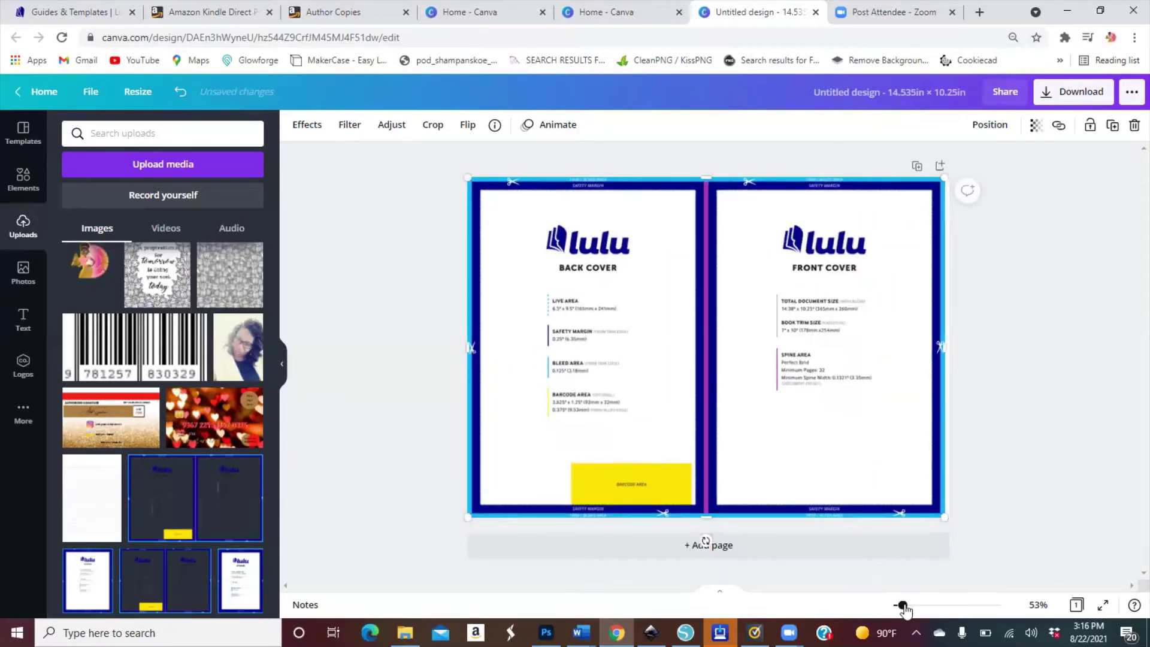
pyautogui.moveTo(903, 607); pyautogui.dragTo(902, 606)
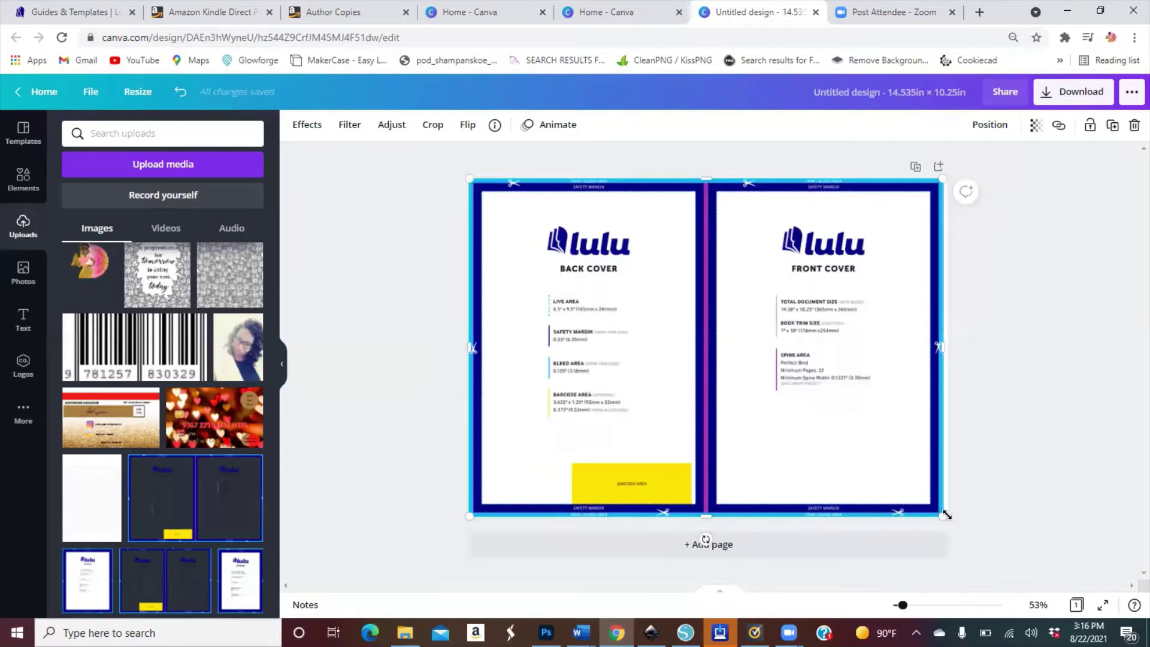
pyautogui.moveTo(945, 514); pyautogui.dragTo(949, 518)
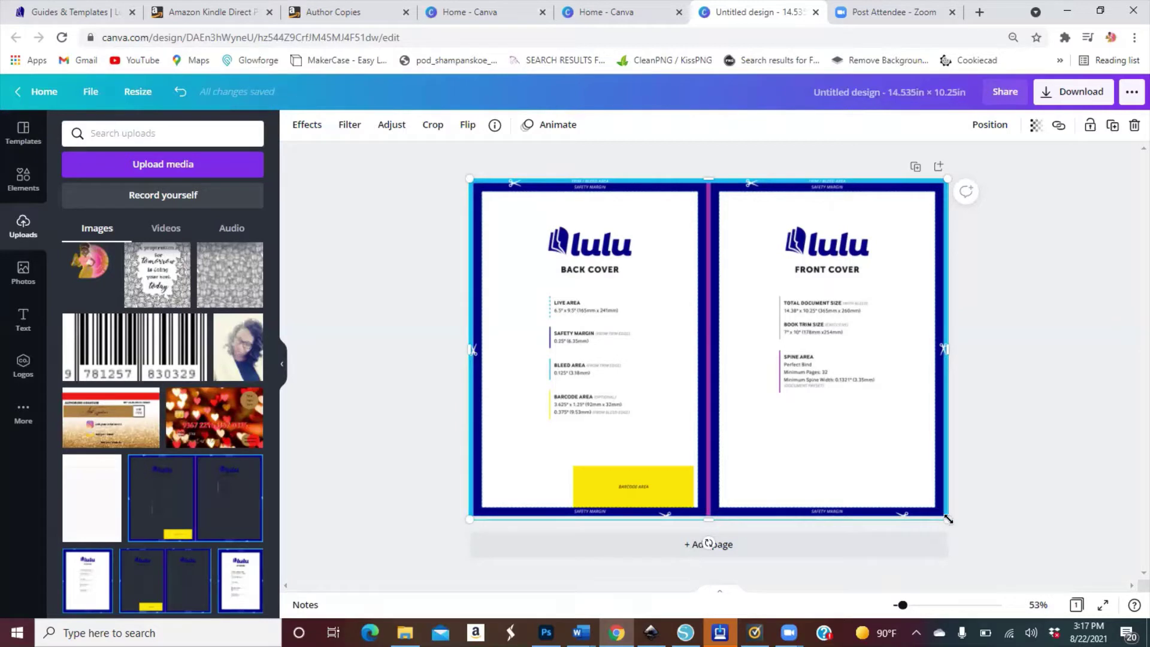
pyautogui.moveTo(947, 516); pyautogui.dragTo(943, 513)
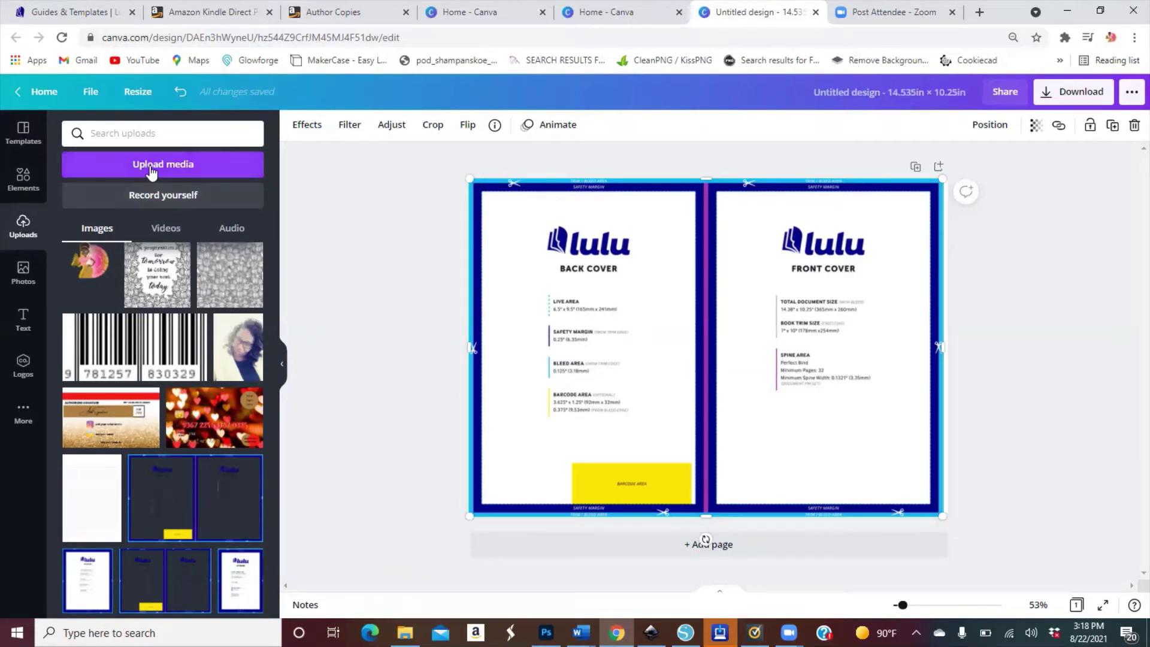
# Upload the image Positive (1) from the computer's Downloads folder to the media library.
pyautogui.click(27, 184)
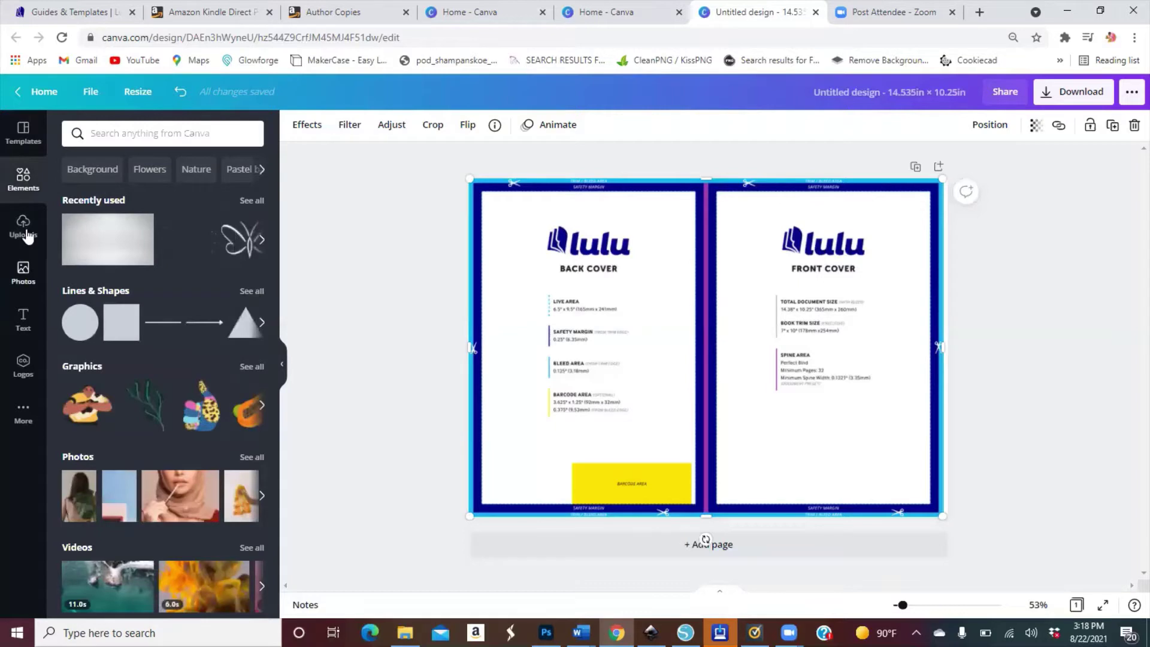
pyautogui.click(24, 227)
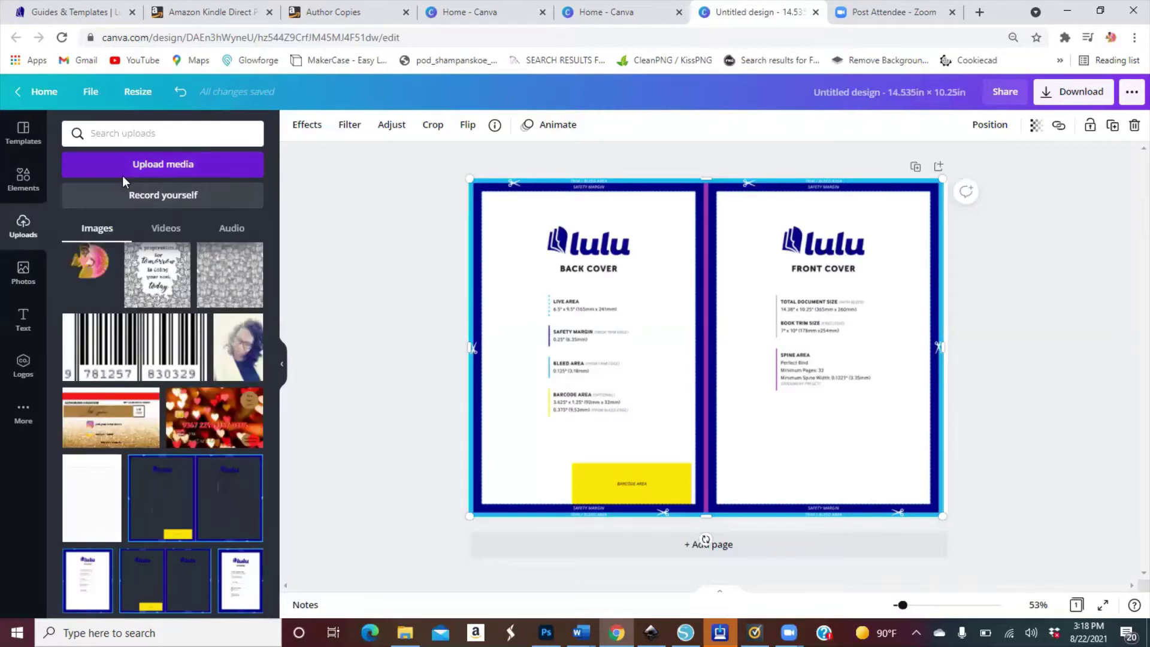
pyautogui.click(122, 175)
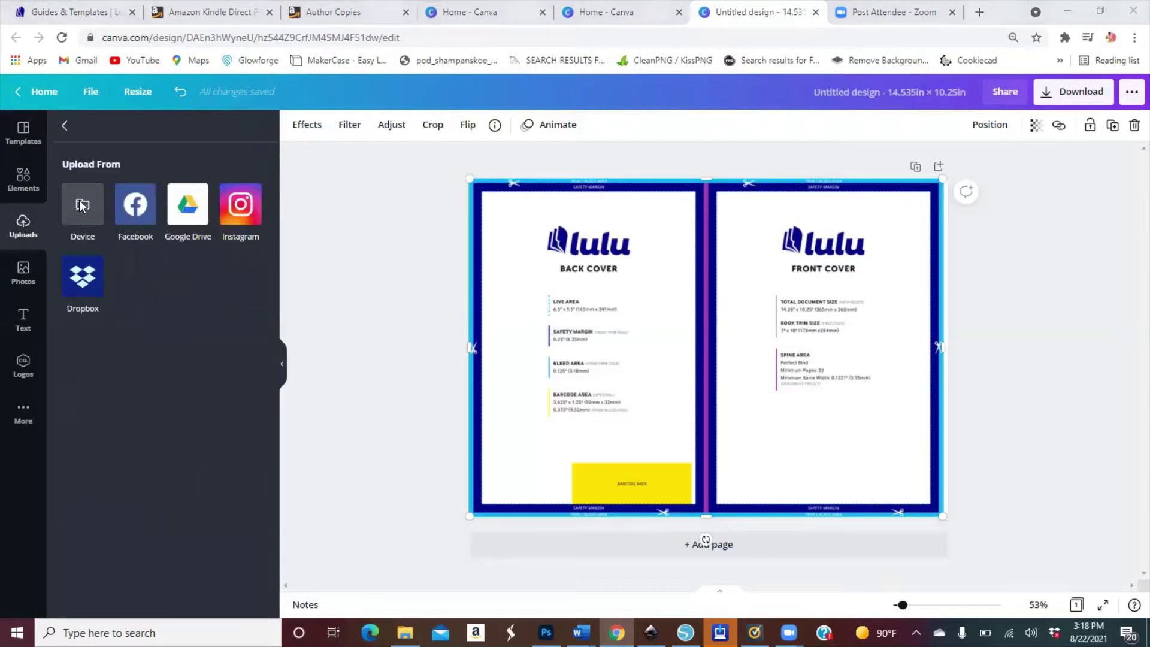
pyautogui.click(105, 210)
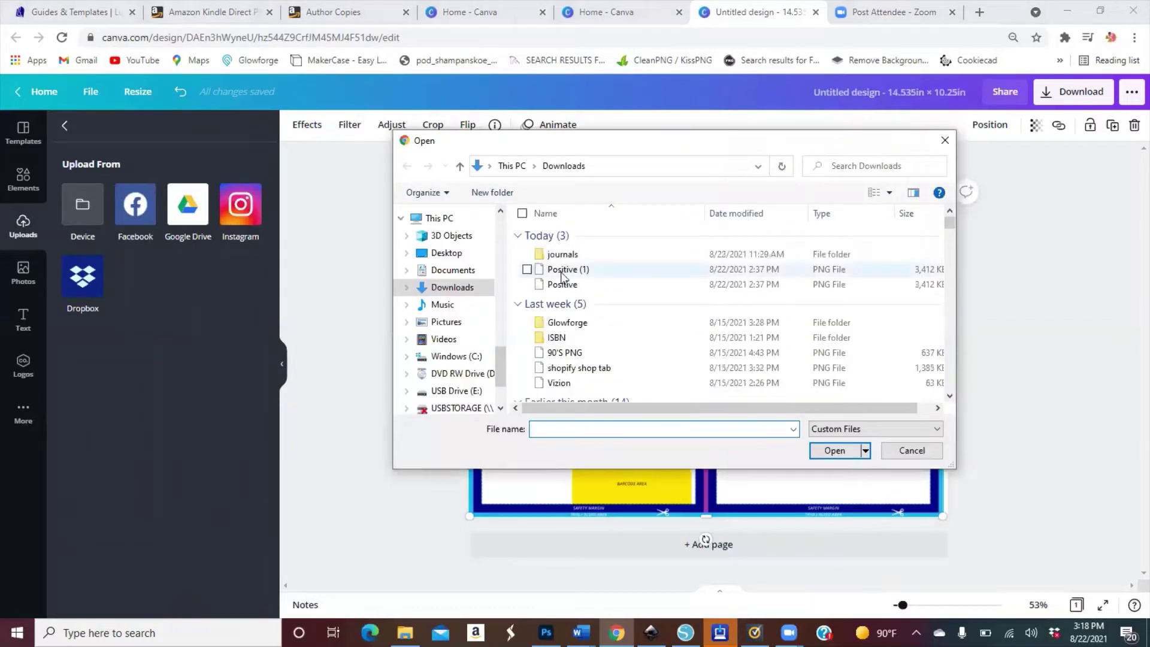
pyautogui.click(554, 271)
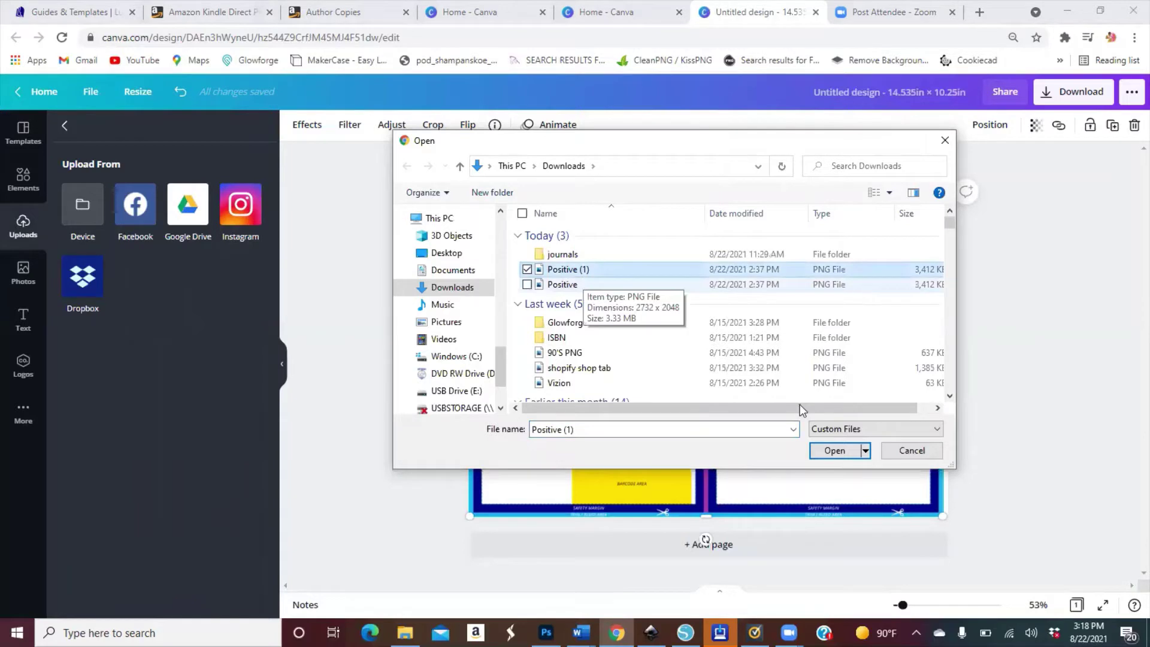
pyautogui.click(835, 451)
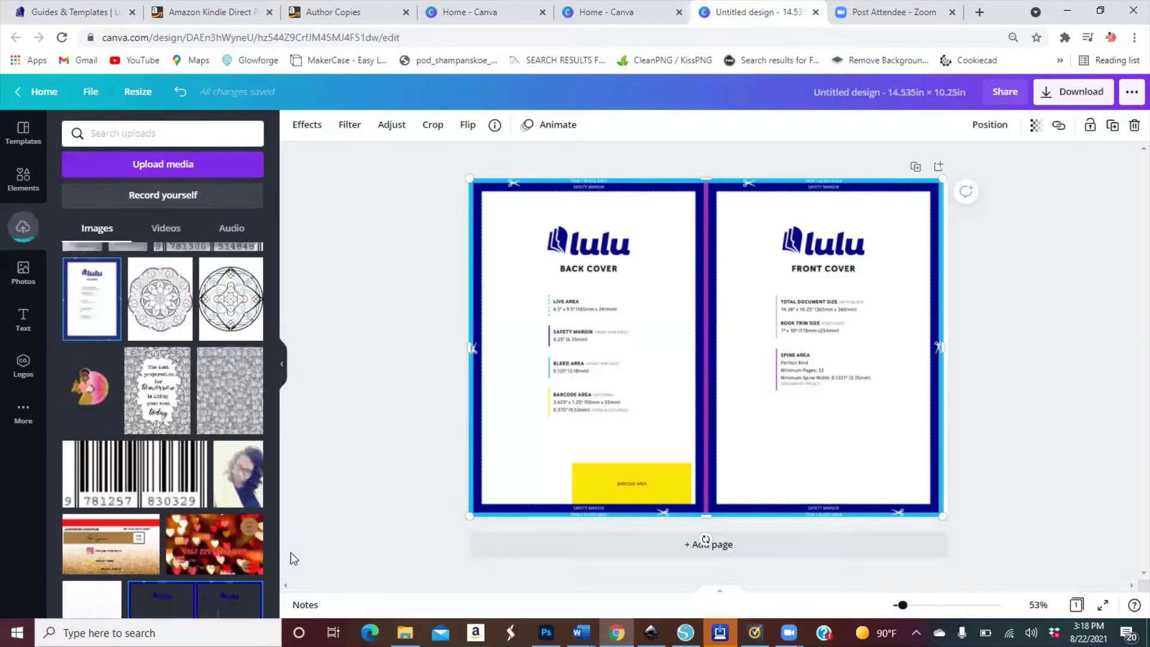
# Add the uploaded Positive Mind artwork to the page, move it over the front cover and scale it to about 9.8 x 7.3 in.
pyautogui.scroll(3, 272, 475)
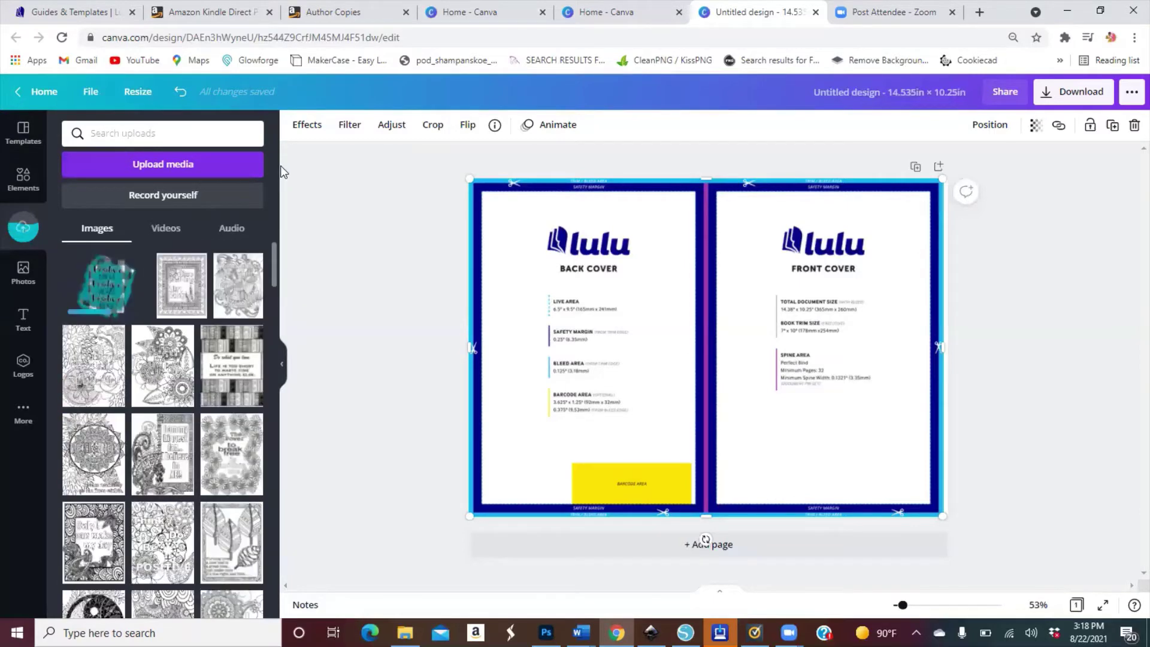
pyautogui.click(86, 295)
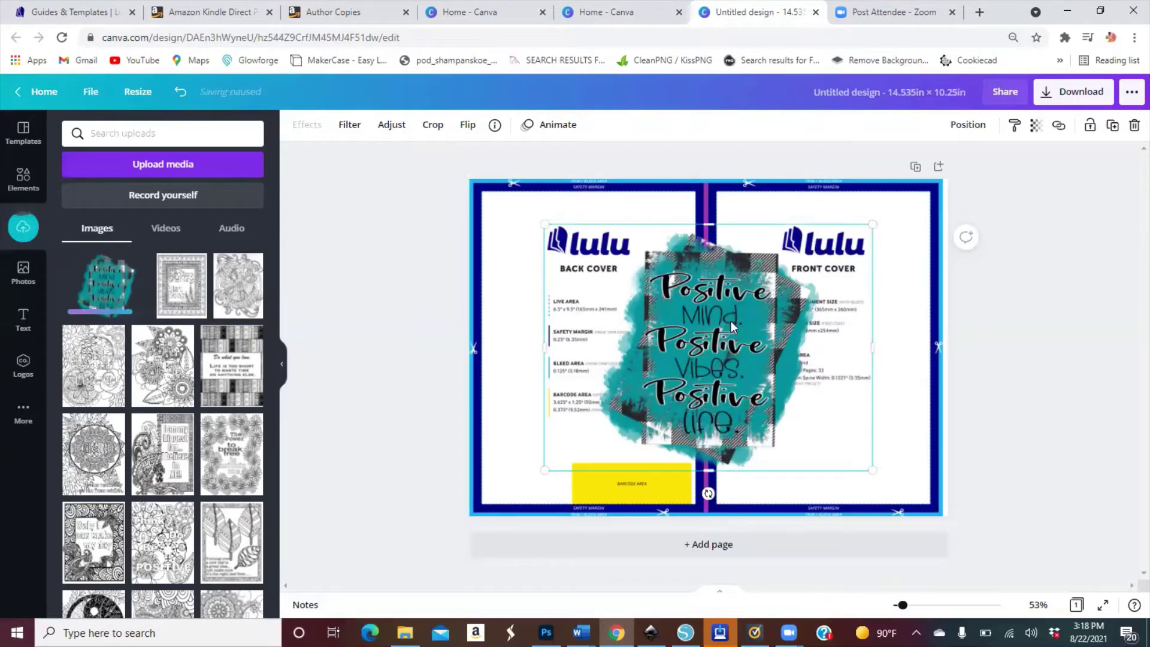
pyautogui.moveTo(758, 324)
pyautogui.mouseDown()
pyautogui.moveTo(770, 316)
pyautogui.moveTo(761, 317)
pyautogui.mouseUp()
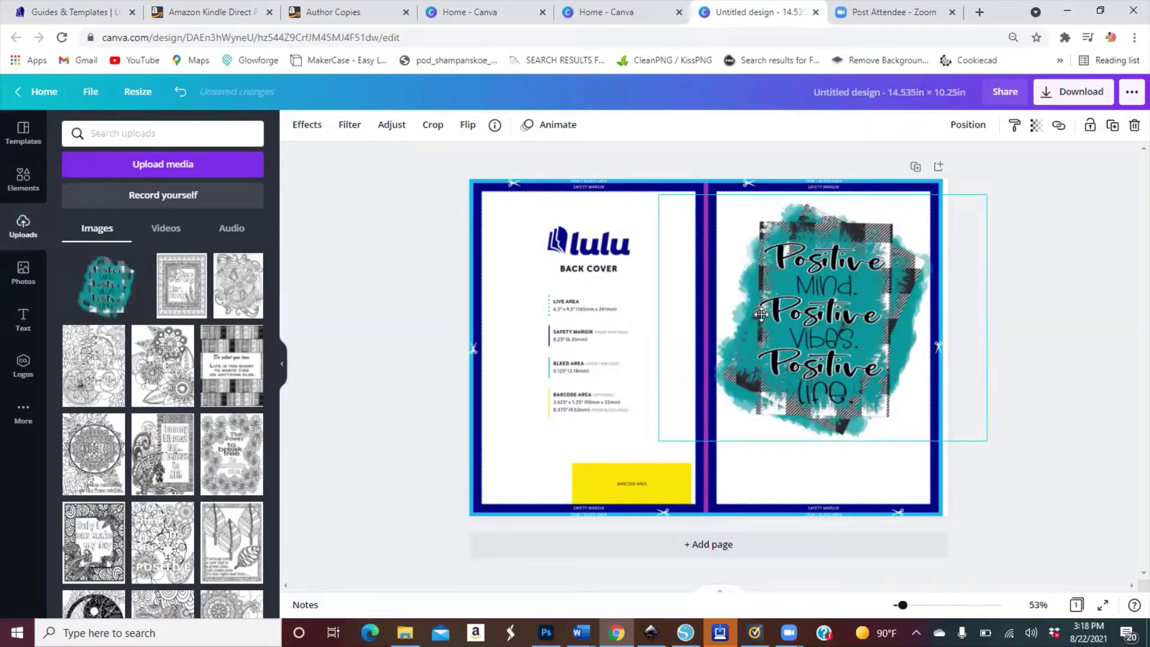
pyautogui.moveTo(760, 315); pyautogui.dragTo(761, 312)
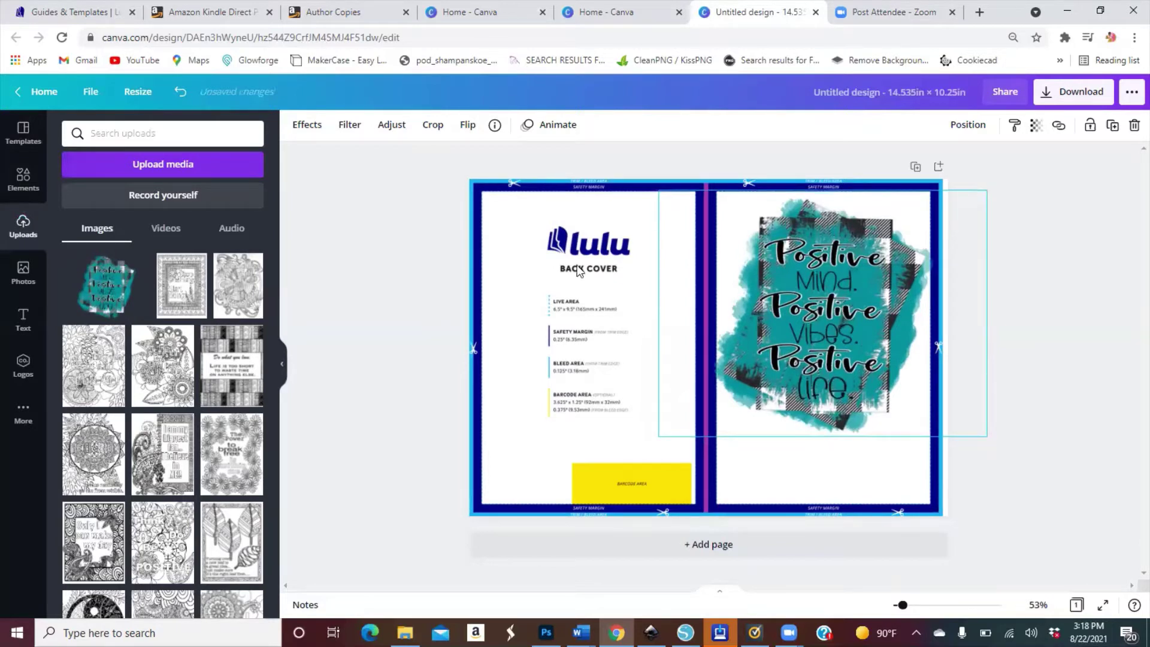
pyautogui.moveTo(657, 189); pyautogui.dragTo(665, 190)
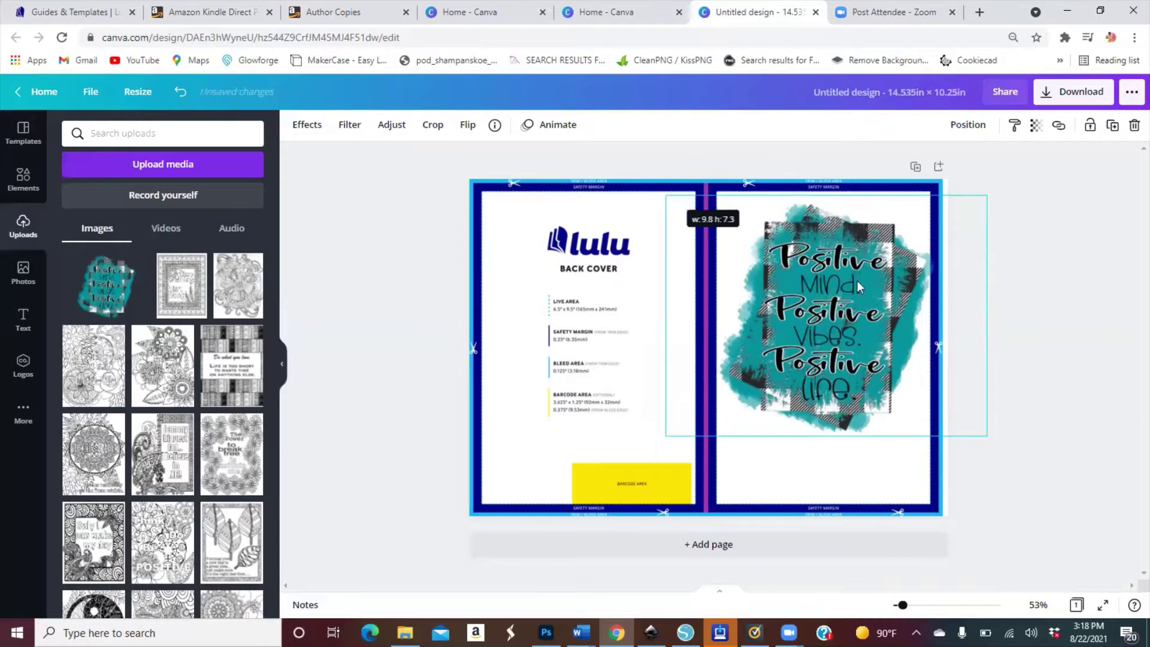
pyautogui.moveTo(858, 282); pyautogui.dragTo(855, 279)
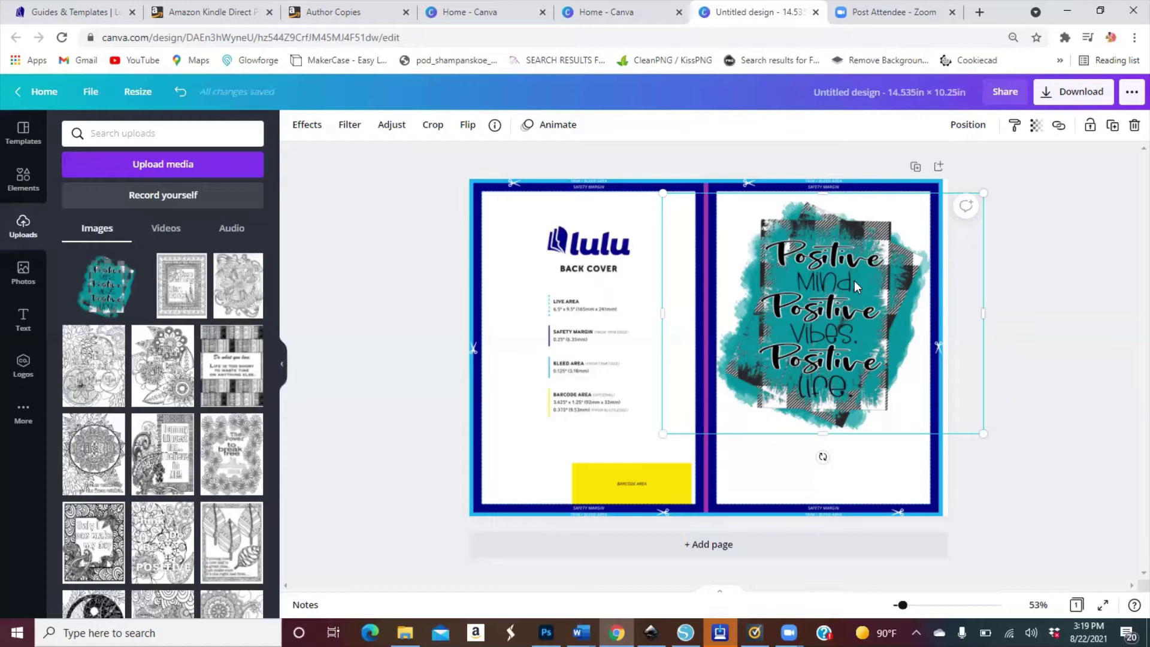
# Fine-tune the Positive Mind artwork's position slightly lower within the front cover's safety margins.
pyautogui.hotkey('shift', 'Down')
pyautogui.hotkey('shift', 'Down')
pyautogui.hotkey('shift', 'Down')
pyautogui.hotkey('shift', 'Down')
pyautogui.hotkey('shift', 'Down')
pyautogui.hotkey('shift', 'Down')
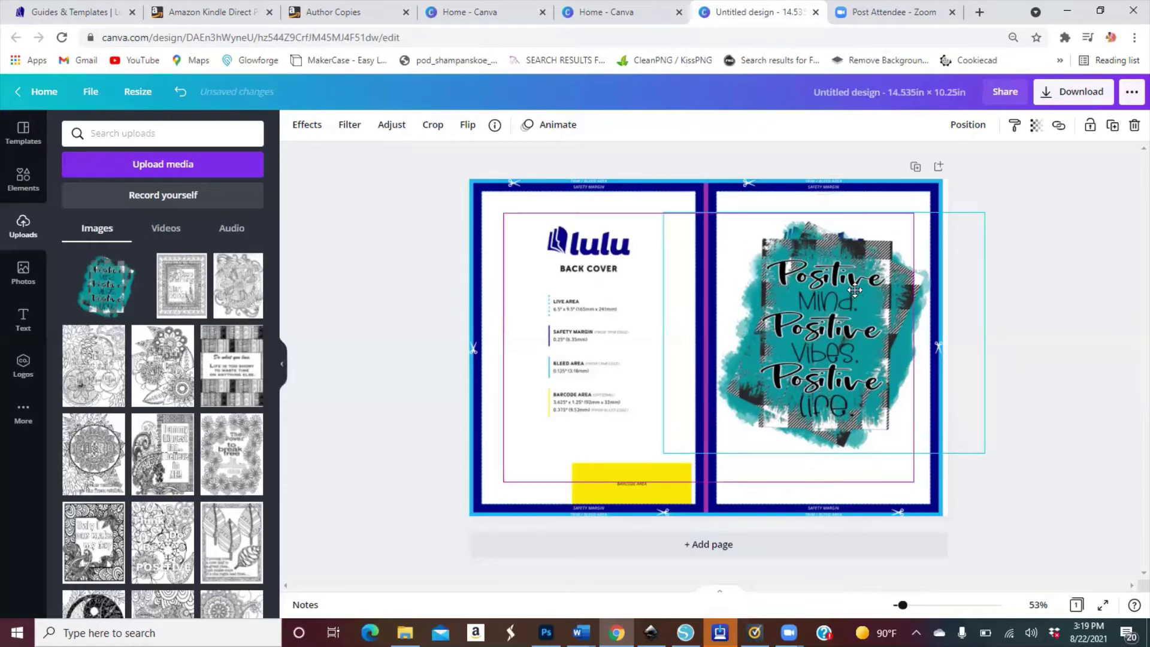
pyautogui.hotkey('shift', 'Up')
pyautogui.hotkey('shift', 'Up')
pyautogui.hotkey('shift', 'Up')
pyautogui.hotkey('shift', 'Up')
pyautogui.hotkey('shift', 'Down')
pyautogui.hotkey('shift', 'Down')
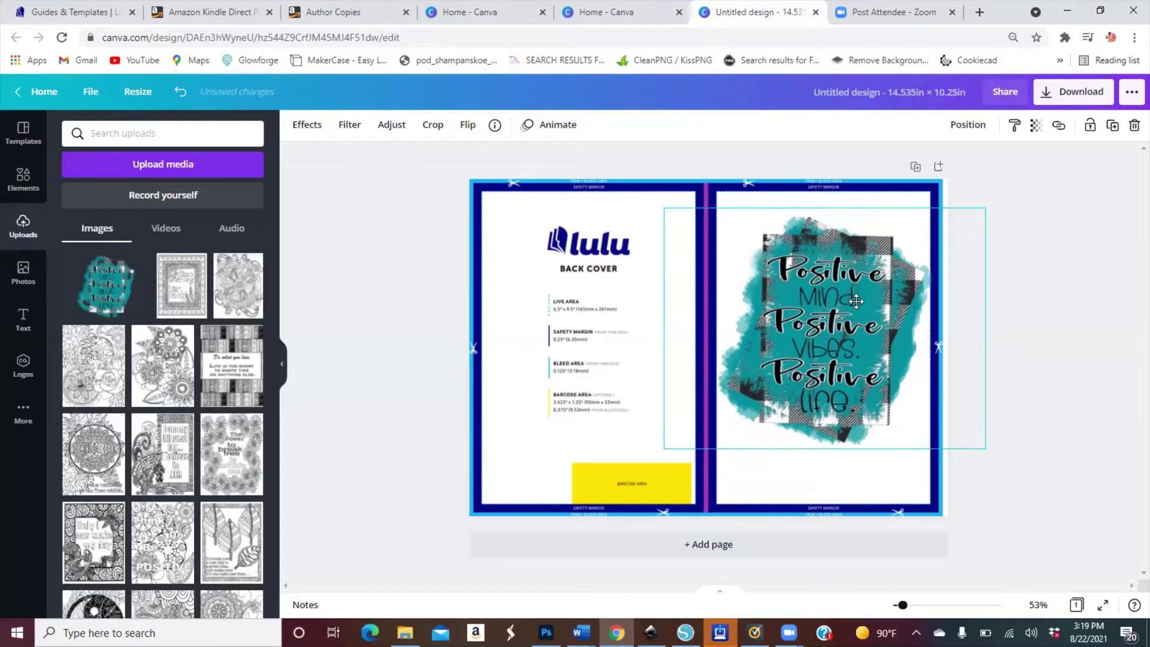
pyautogui.hotkey('shift', 'Down')
pyautogui.hotkey('shift', 'Down')
pyautogui.hotkey('shift', 'Down')
pyautogui.hotkey('shift', 'Down')
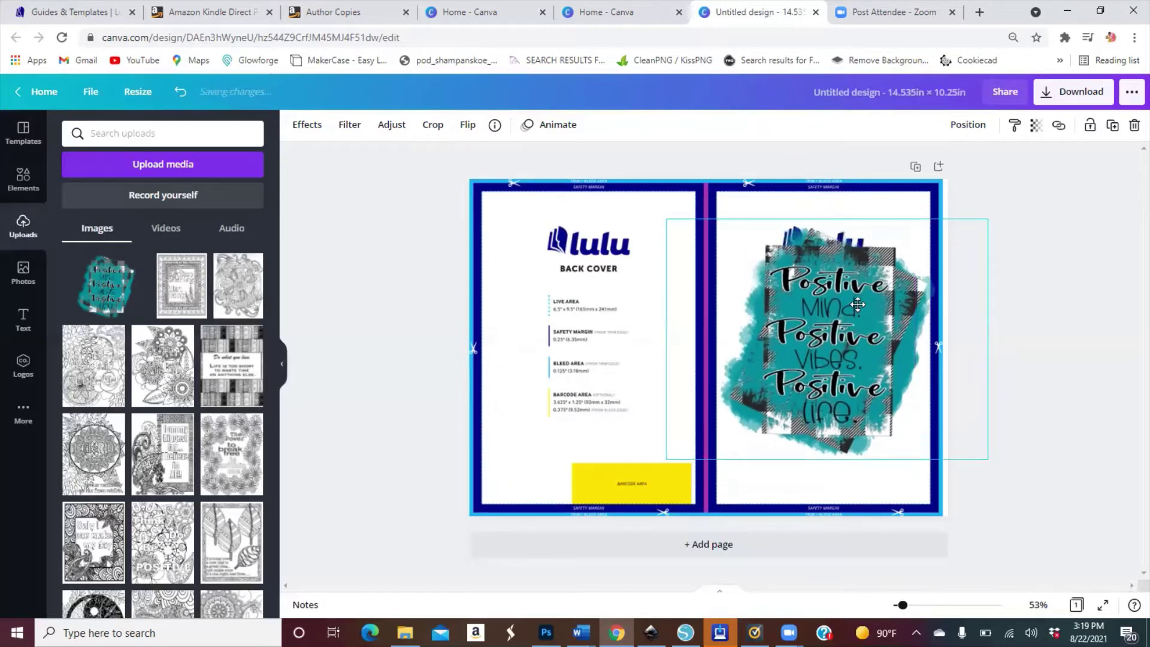
pyautogui.hotkey('shift', 'Up')
pyautogui.hotkey('shift', 'Up')
pyautogui.hotkey('shift', 'Left')
pyautogui.hotkey('shift', 'Left')
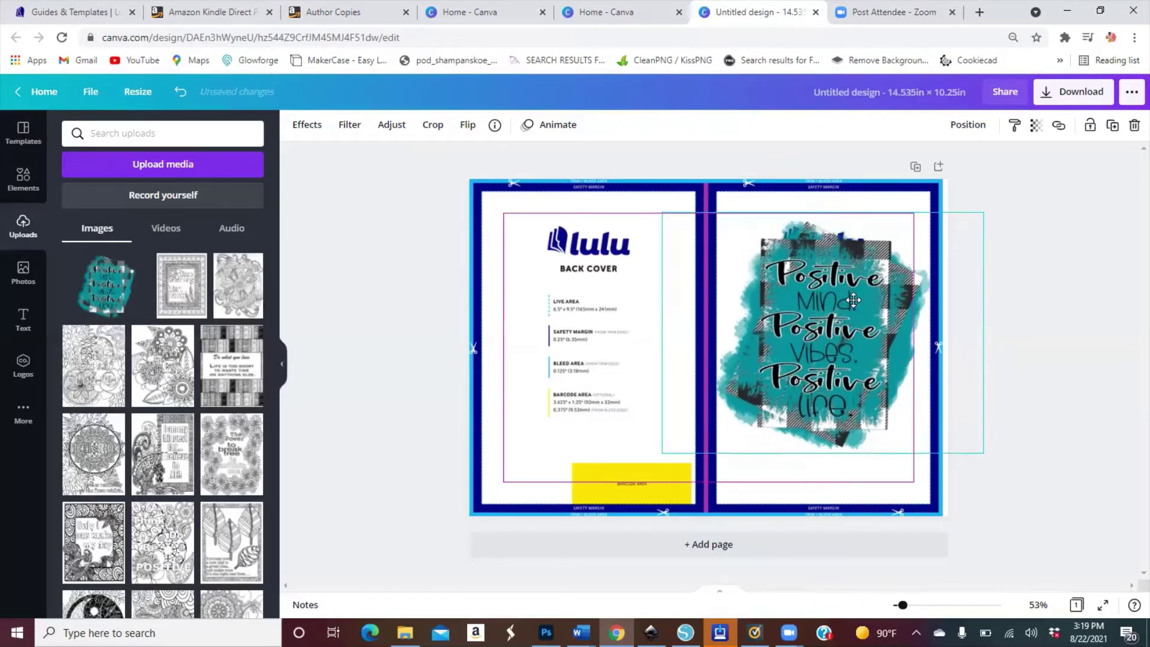
pyautogui.click(584, 370)
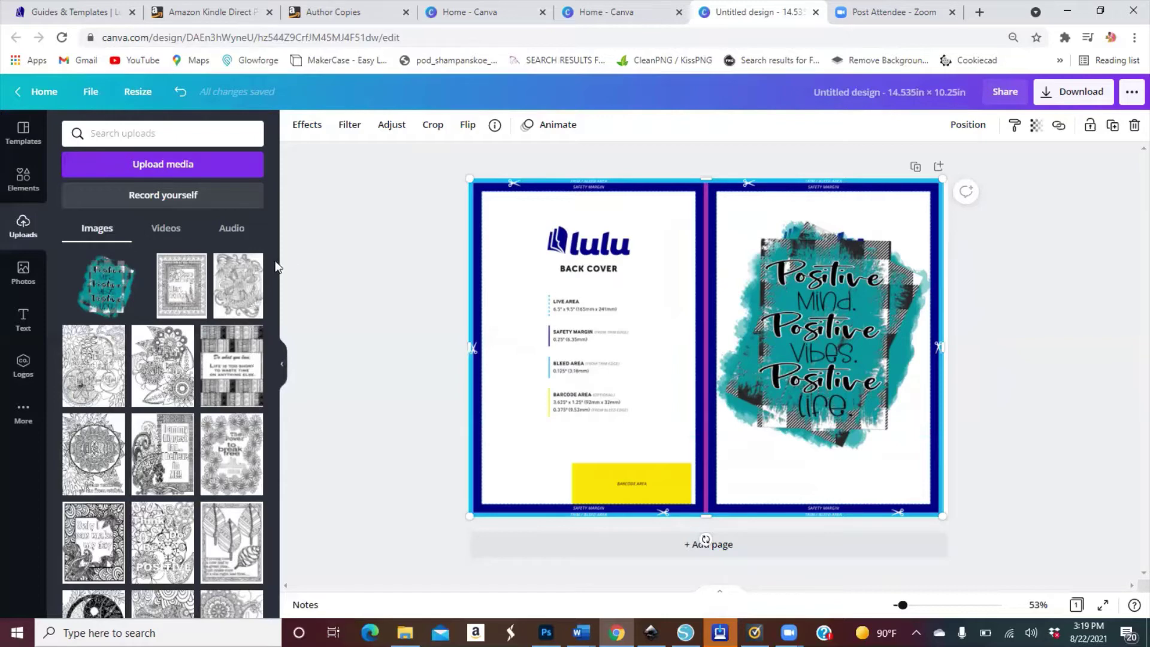
# Add the uploaded illustration of a woman with a pink circular emblem and move it onto the back cover.
pyautogui.scroll(-5, 278, 359)
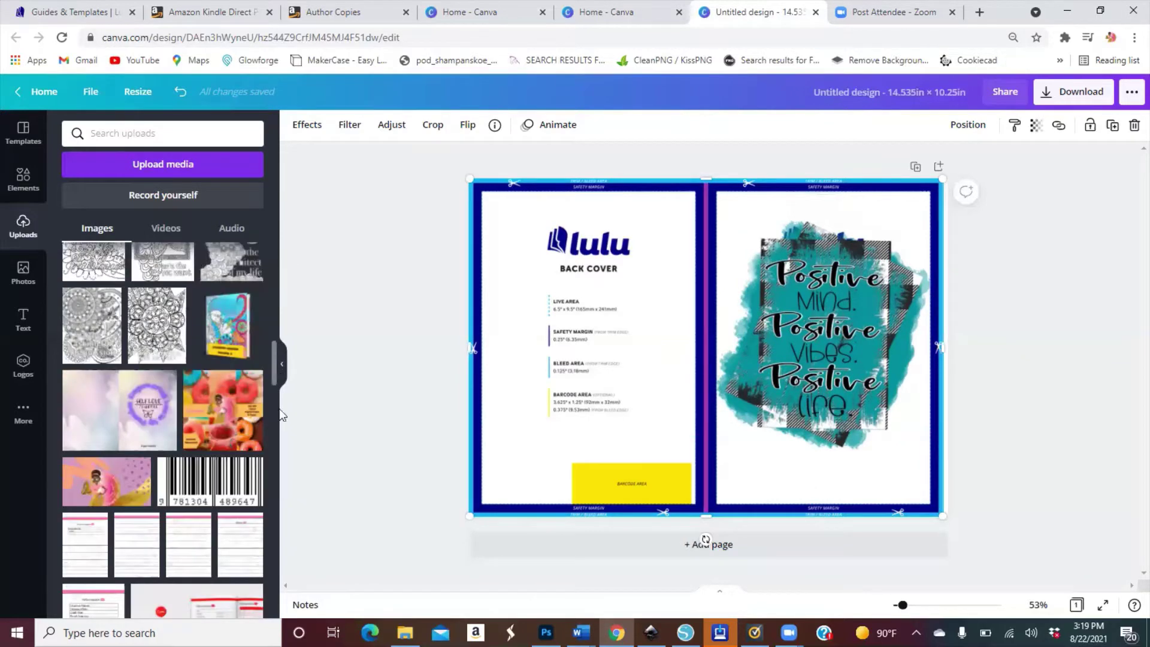
pyautogui.scroll(-10, 281, 415)
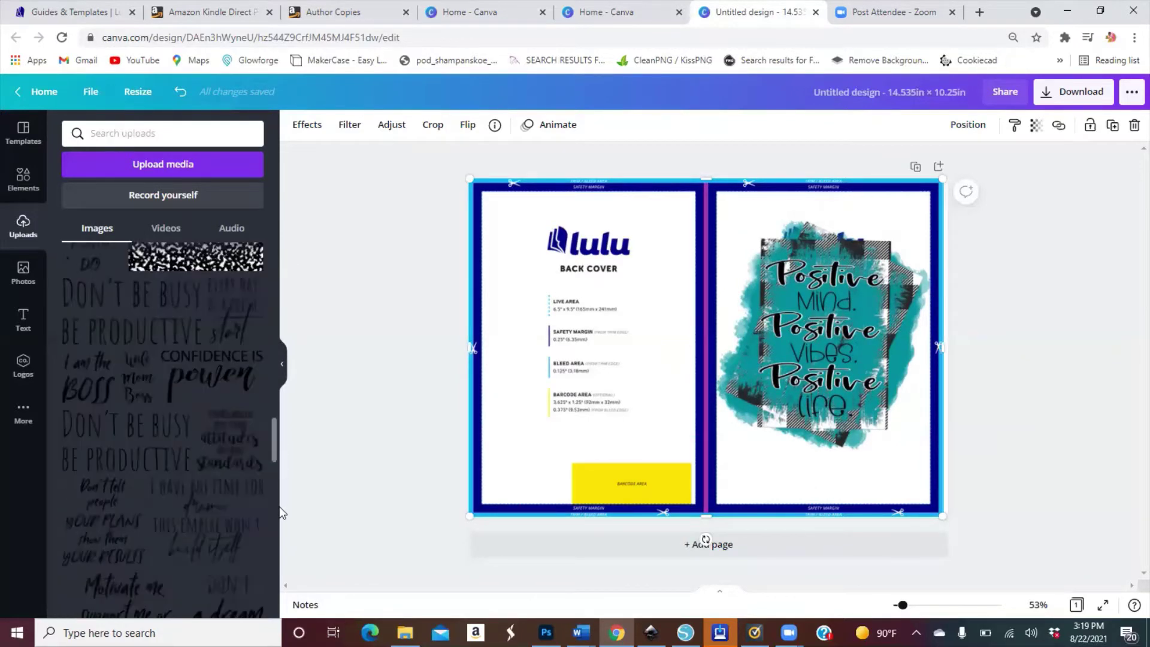
pyautogui.scroll(-6, 279, 541)
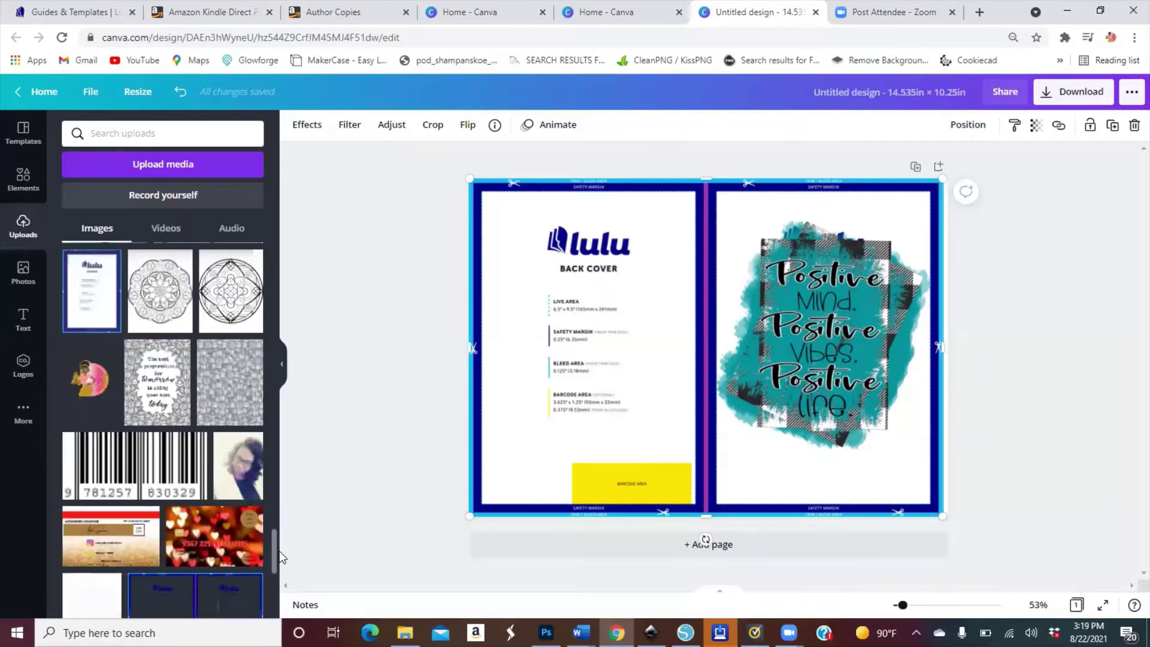
pyautogui.click(81, 364)
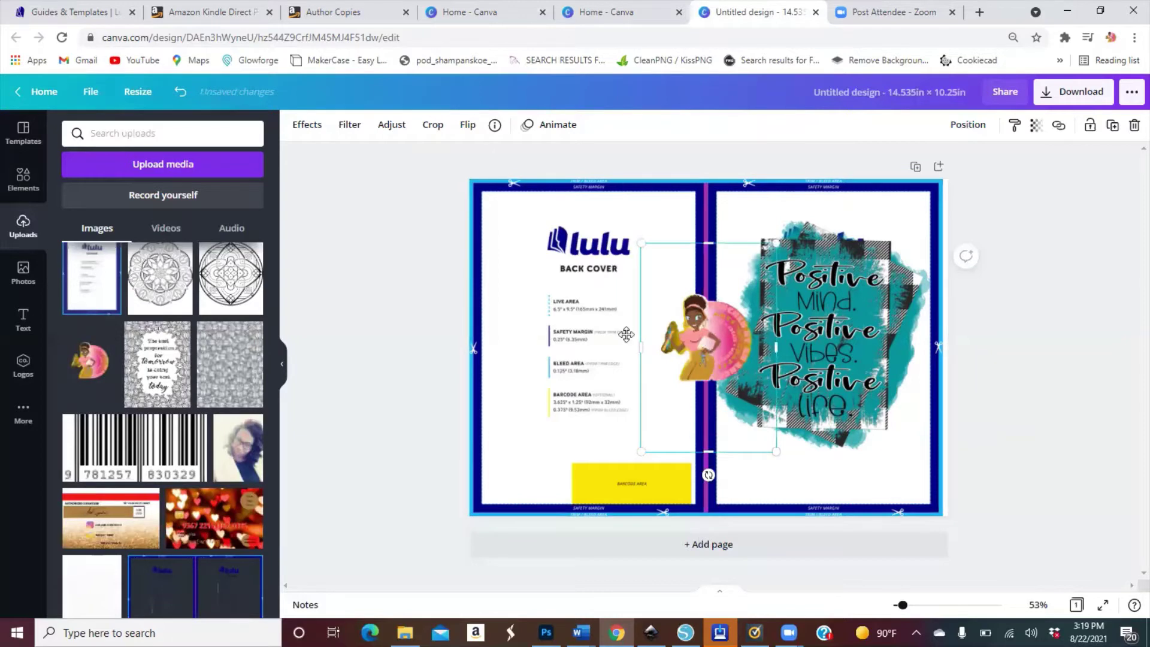
pyautogui.moveTo(626, 334); pyautogui.dragTo(519, 334)
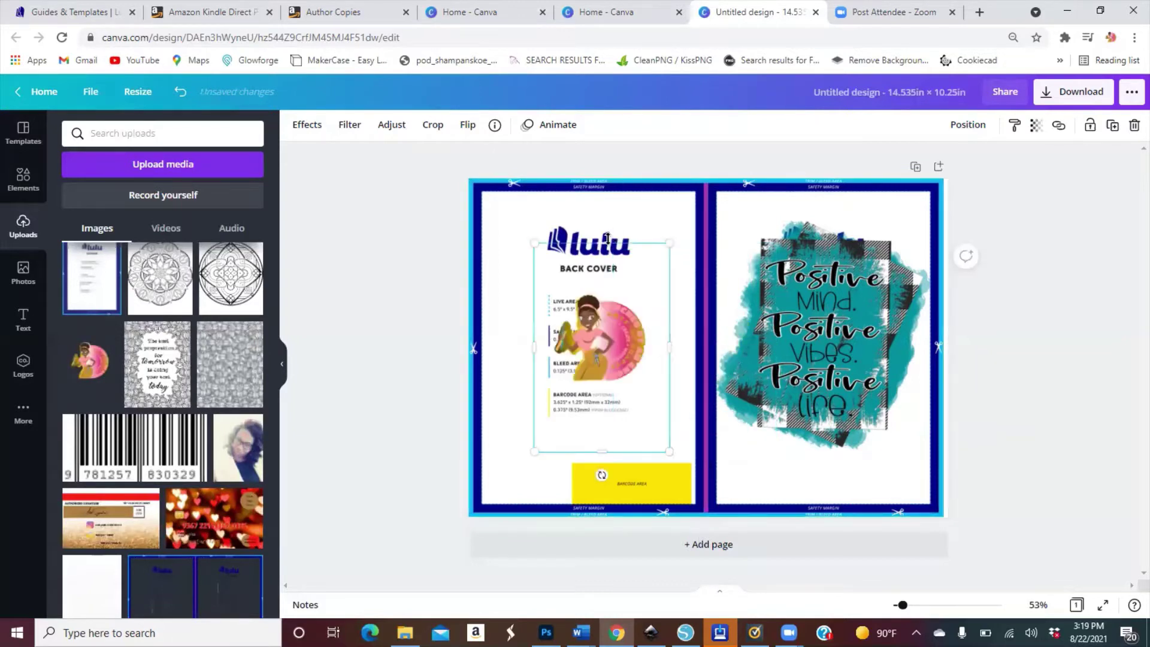
# Crop the empty margins on all four sides of the woman illustration and reposition it near the middle of the back cover.
pyautogui.moveTo(607, 241); pyautogui.dragTo(606, 288)
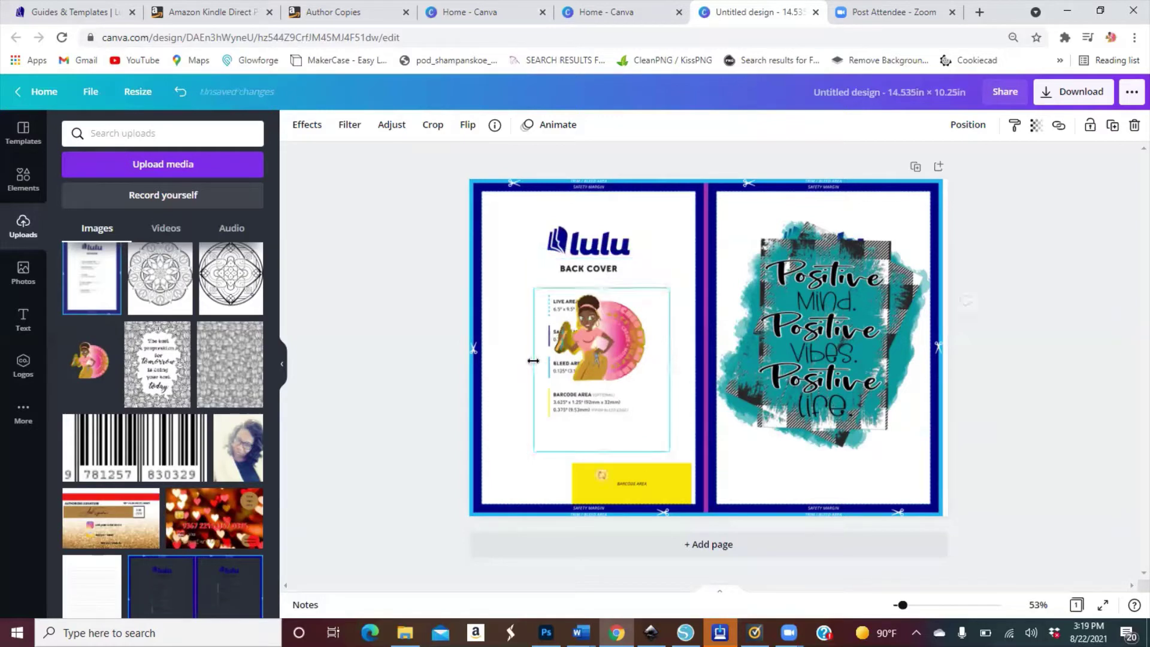
pyautogui.moveTo(535, 365); pyautogui.dragTo(552, 366)
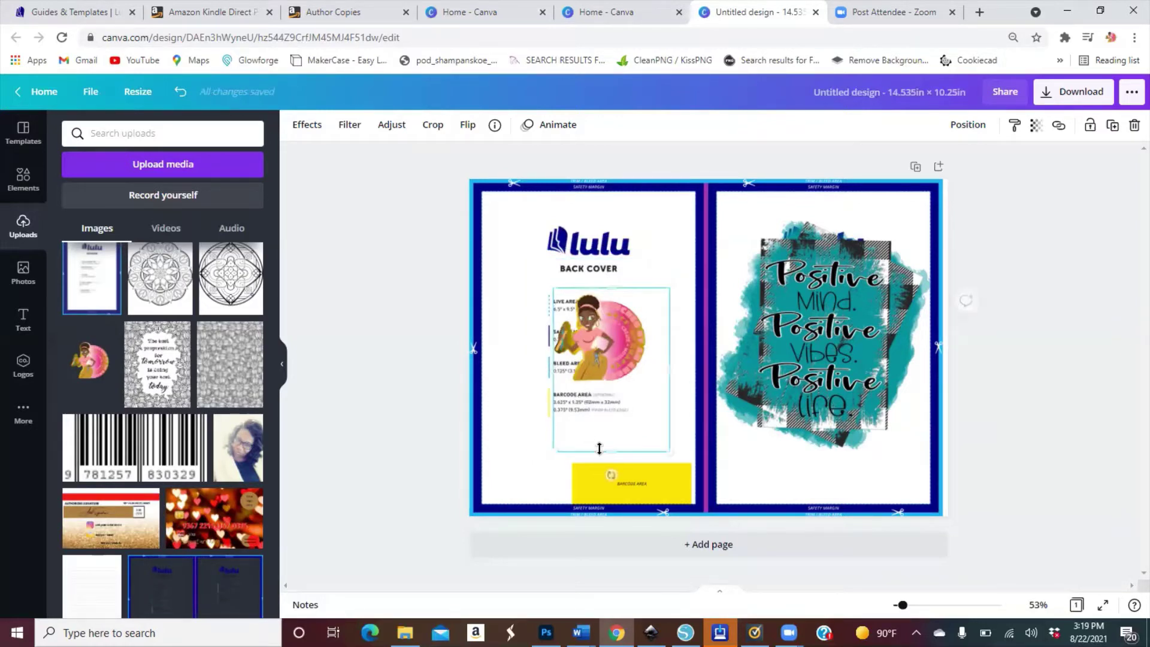
pyautogui.moveTo(610, 436); pyautogui.dragTo(603, 384)
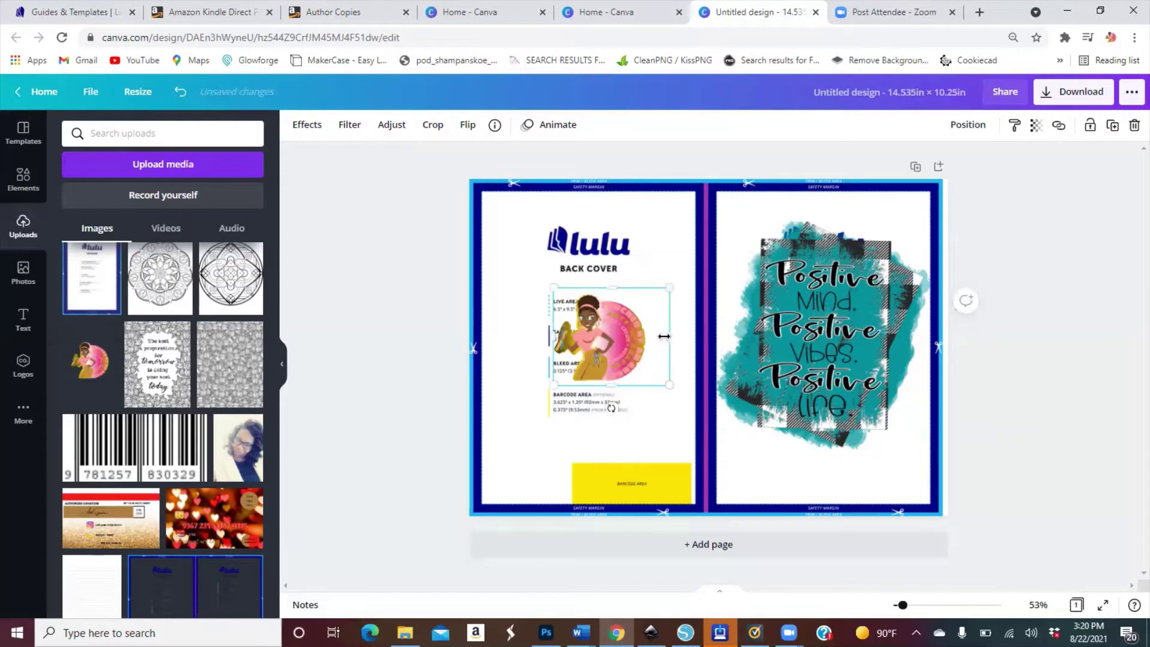
pyautogui.moveTo(651, 334); pyautogui.dragTo(592, 343)
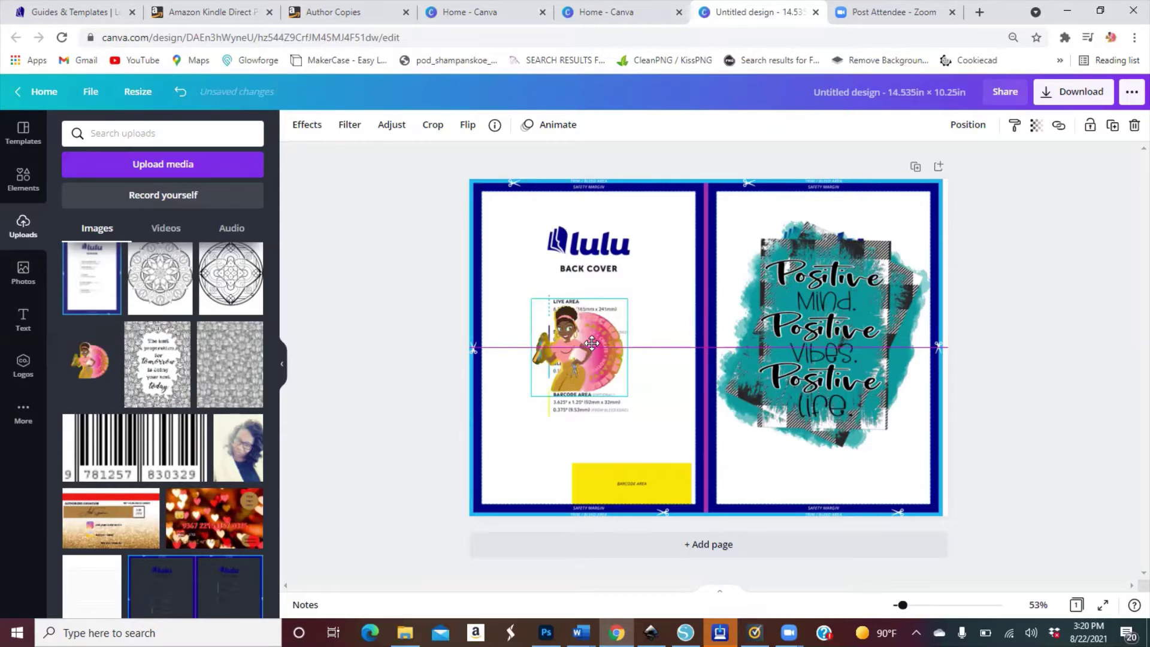
# Move the woman illustration slightly lower on the back cover and delete the Lulu template image from the page.
pyautogui.moveTo(592, 343)
pyautogui.mouseDown()
pyautogui.moveTo(610, 352)
pyautogui.moveTo(569, 351)
pyautogui.moveTo(635, 353)
pyautogui.moveTo(589, 353)
pyautogui.moveTo(613, 353)
pyautogui.moveTo(592, 354)
pyautogui.moveTo(595, 367)
pyautogui.moveTo(595, 352)
pyautogui.mouseUp()
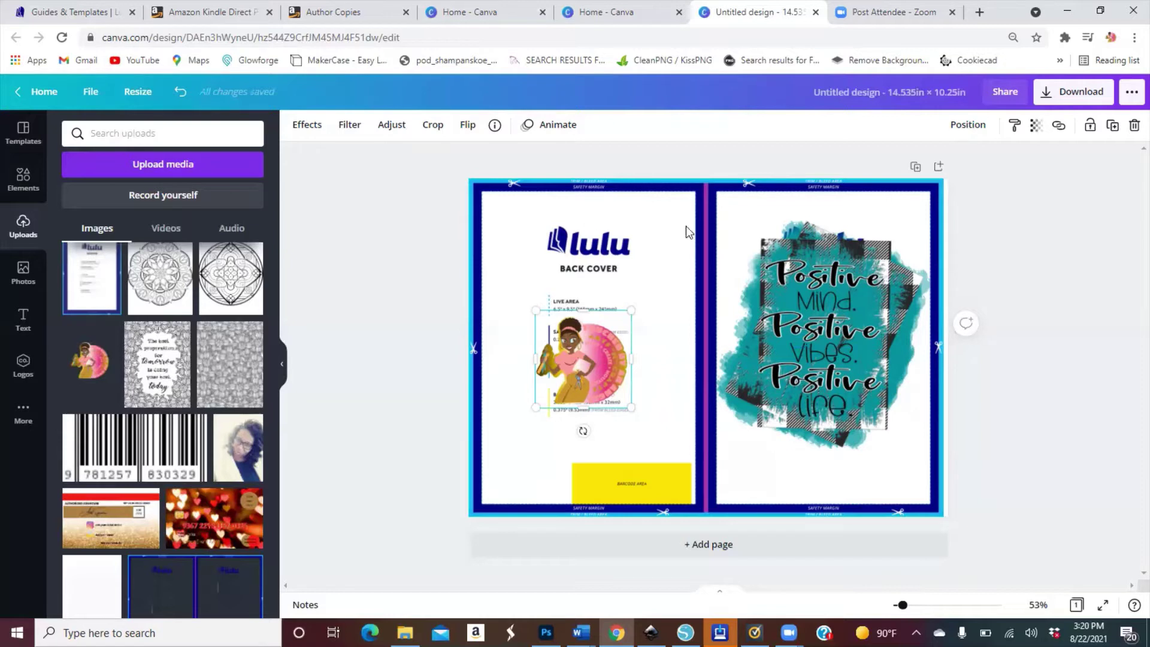
pyautogui.click(631, 185)
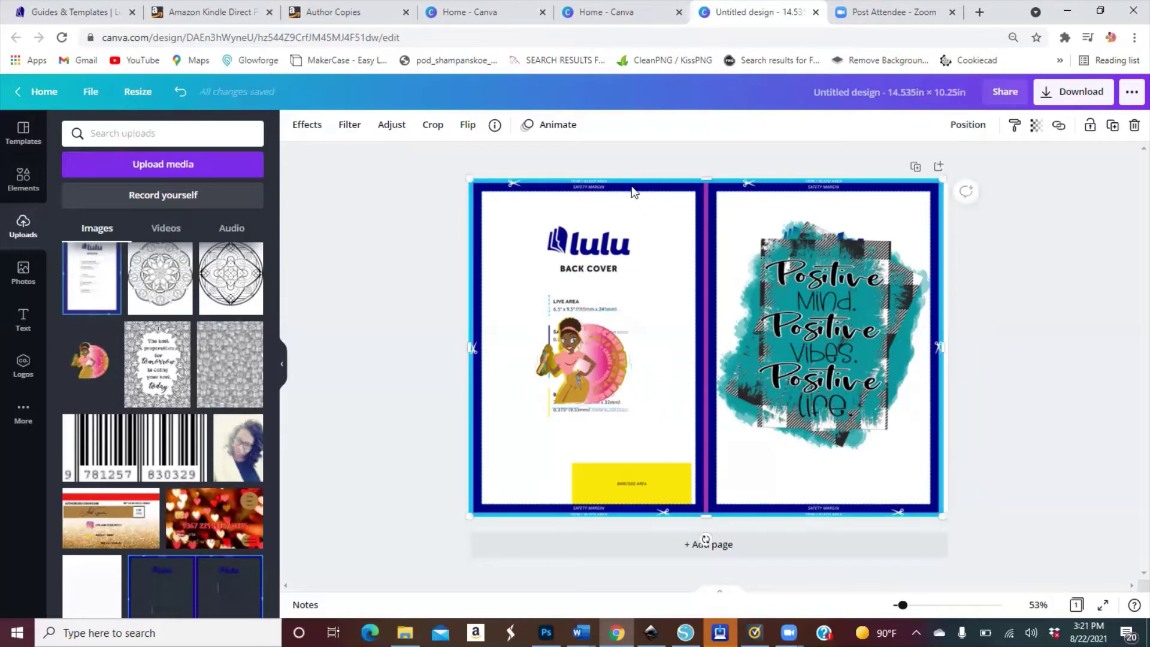
pyautogui.press('Delete')
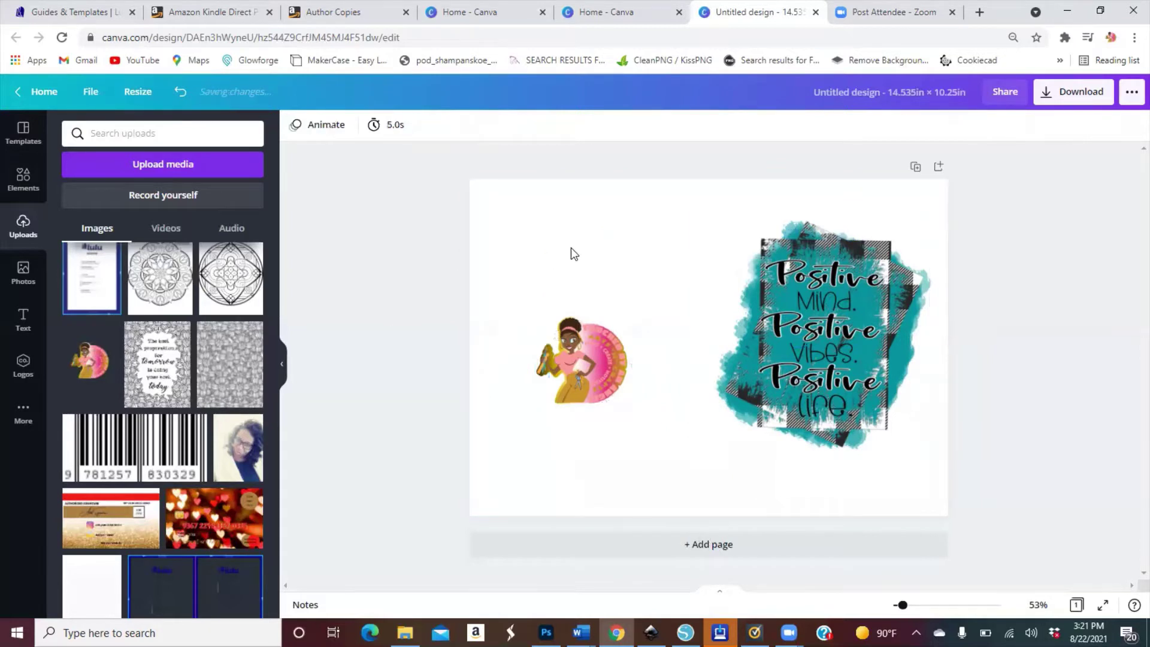
pyautogui.click(571, 248)
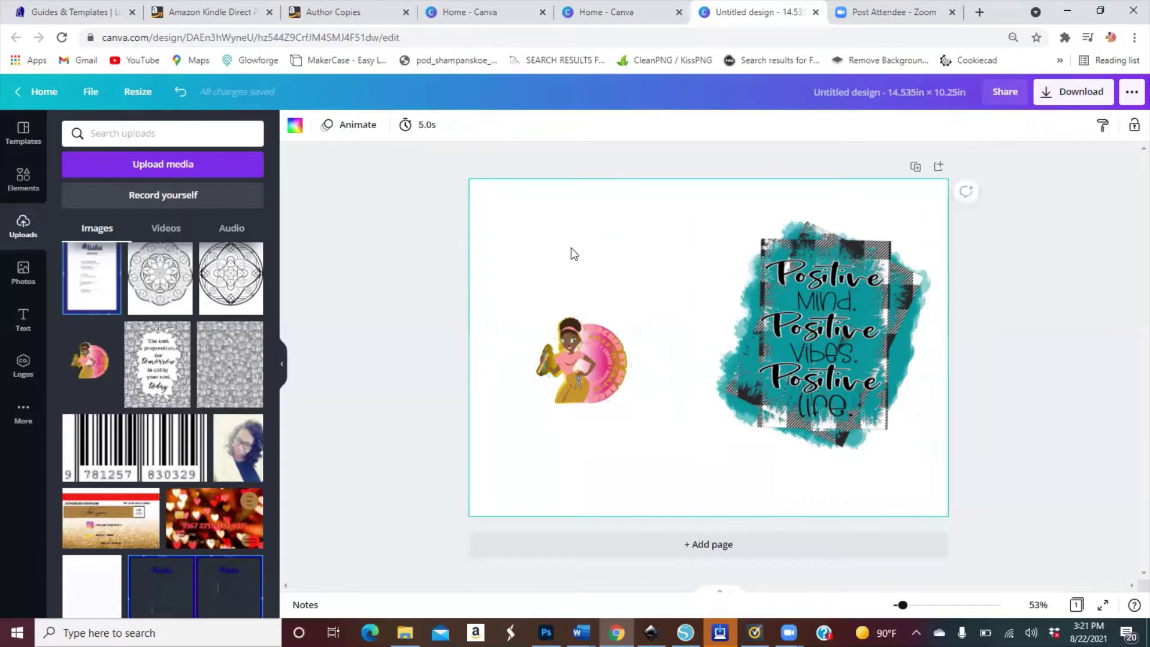
# Look through the categories of the Elements library for something to use as a cover background.
pyautogui.click(19, 183)
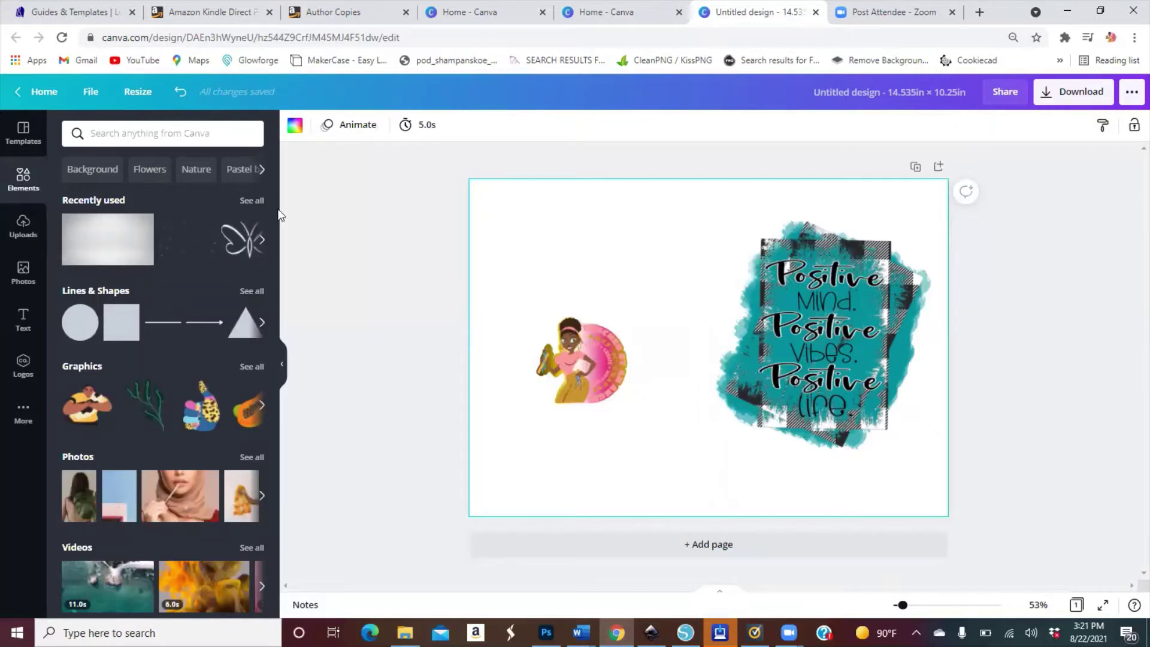
pyautogui.scroll(-1, 273, 216)
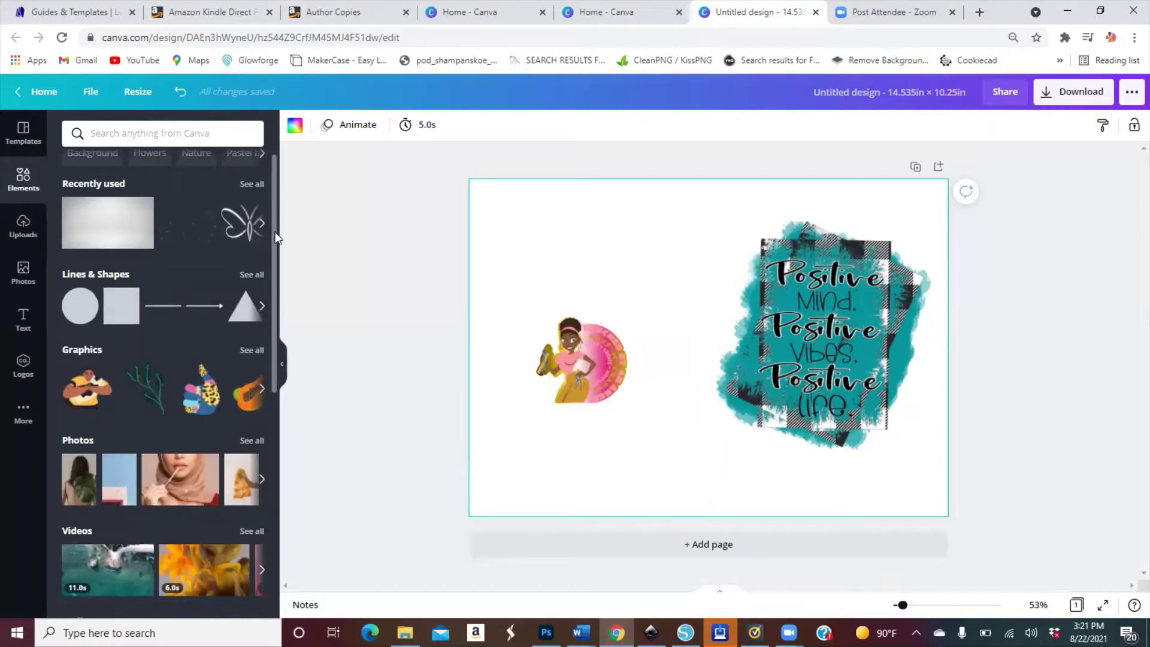
pyautogui.scroll(-2, 275, 239)
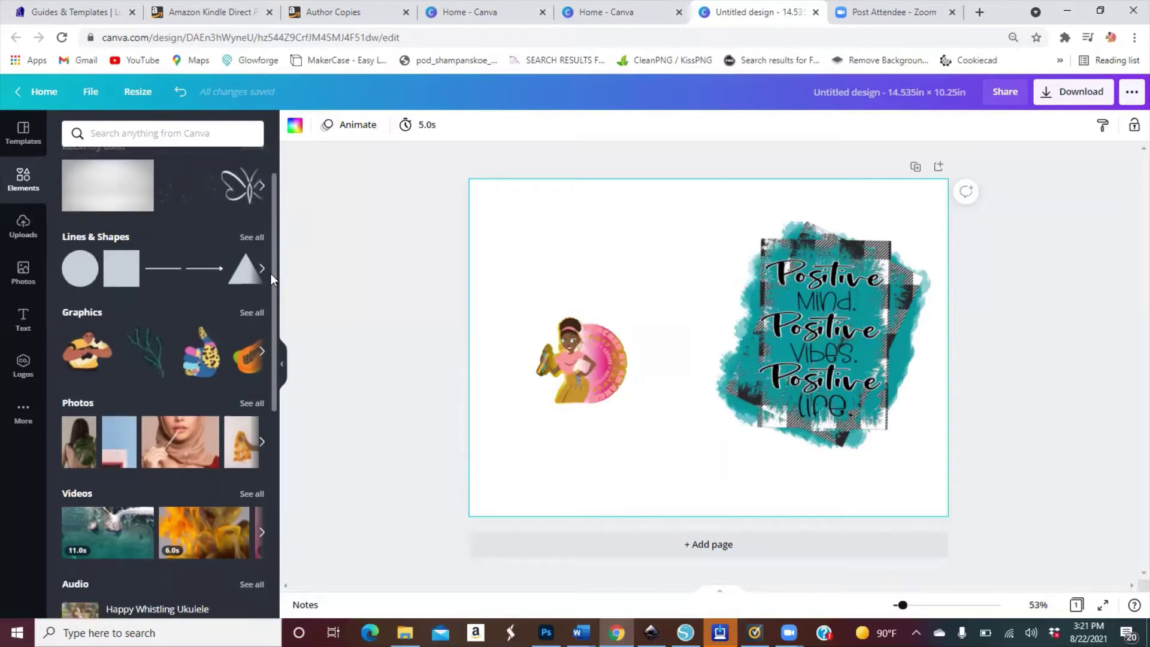
pyautogui.scroll(-5, 271, 279)
pyautogui.scroll(-1, 266, 238)
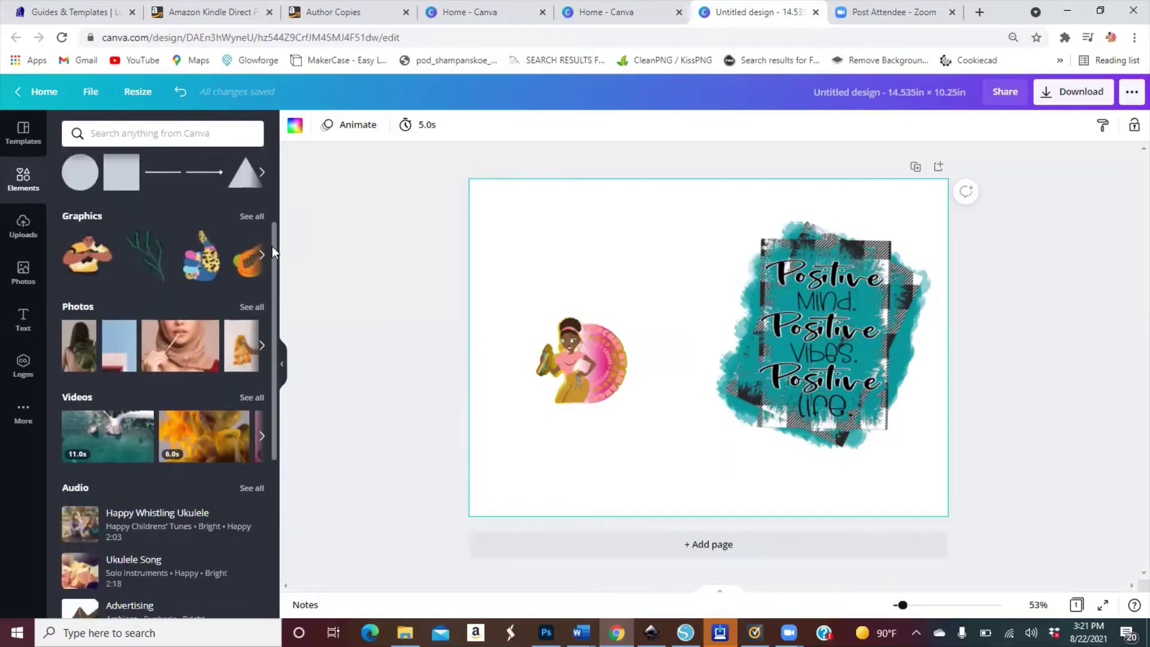
pyautogui.scroll(6, 204, 186)
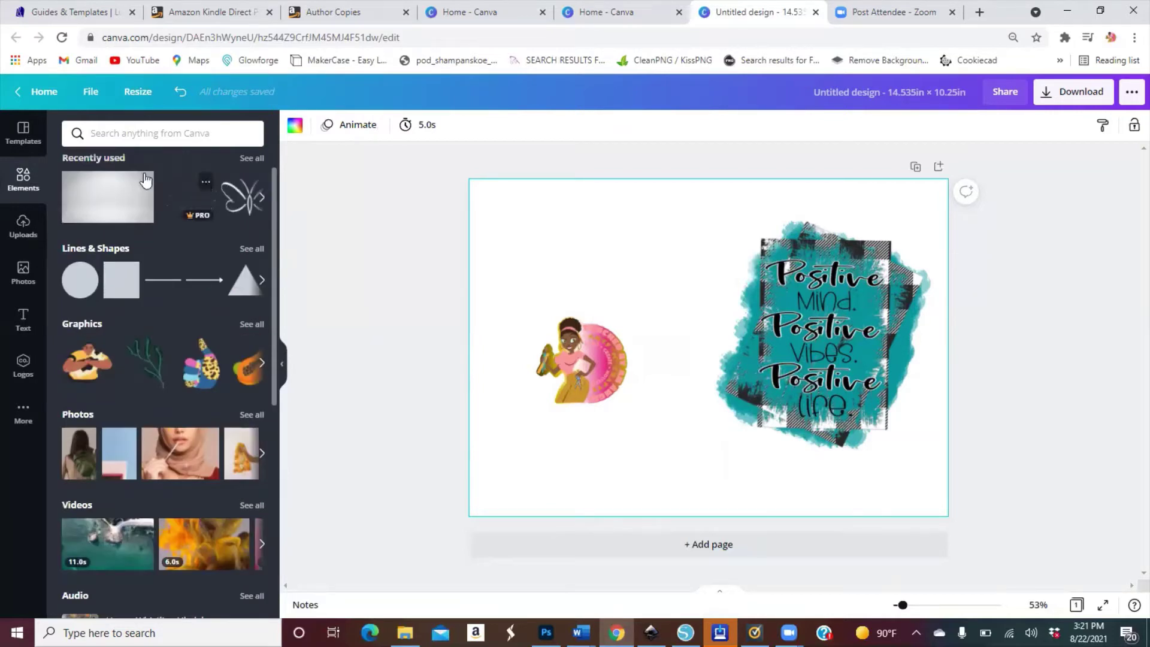
pyautogui.moveTo(145, 179)
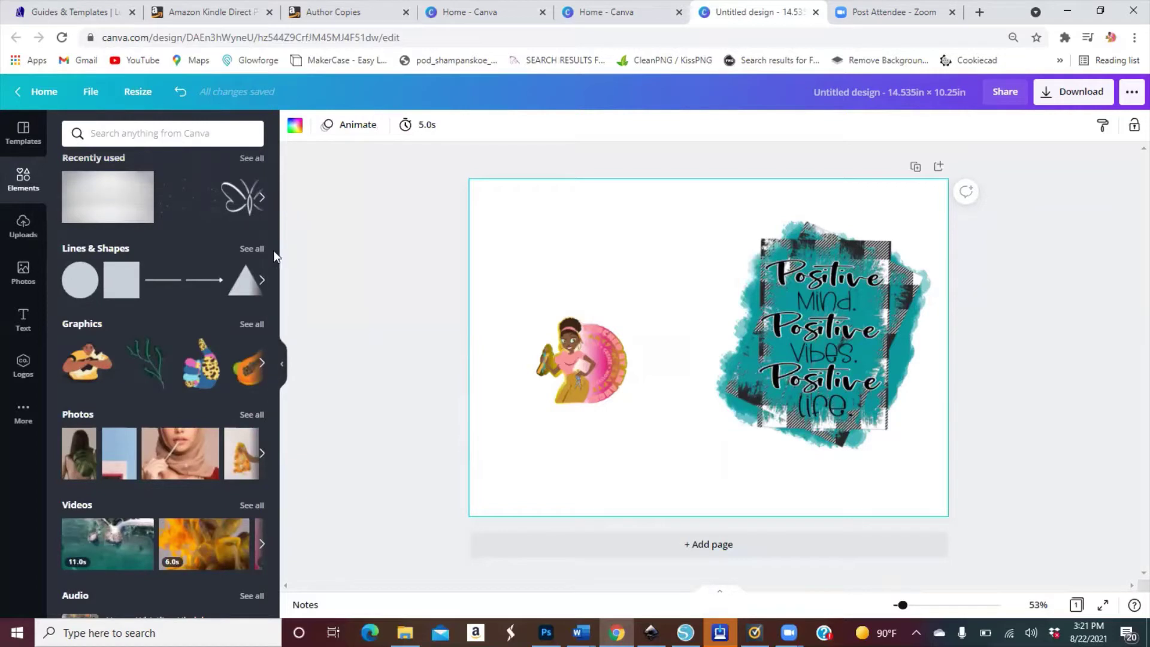
pyautogui.scroll(-2, 273, 251)
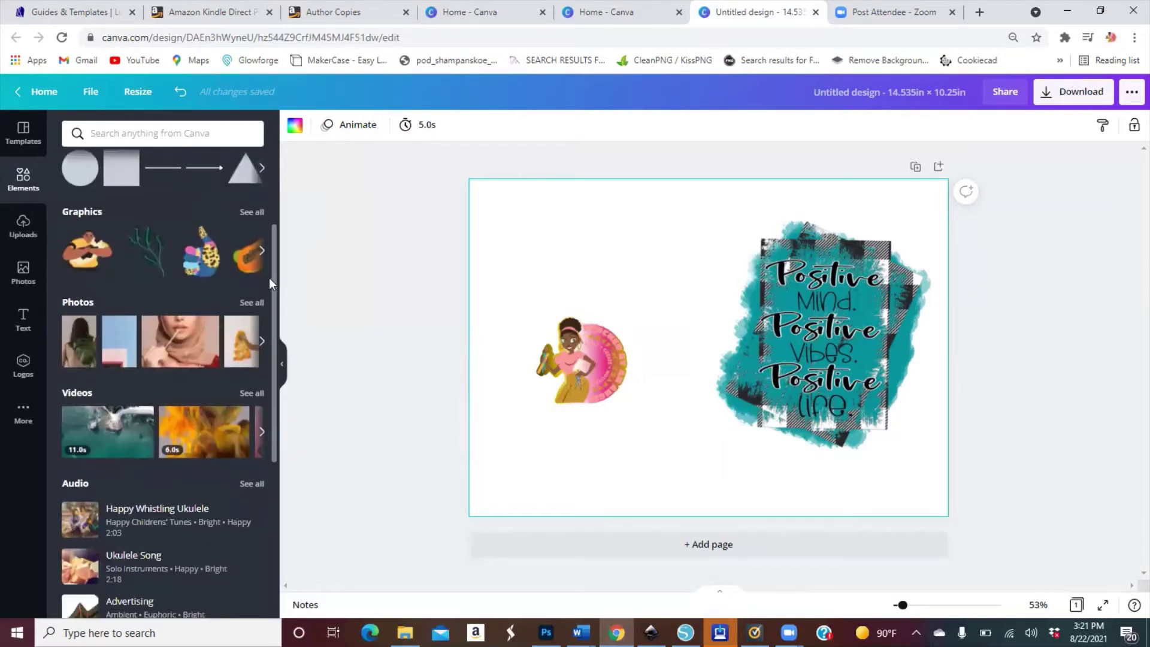
pyautogui.scroll(-1, 268, 278)
pyautogui.scroll(-3, 272, 331)
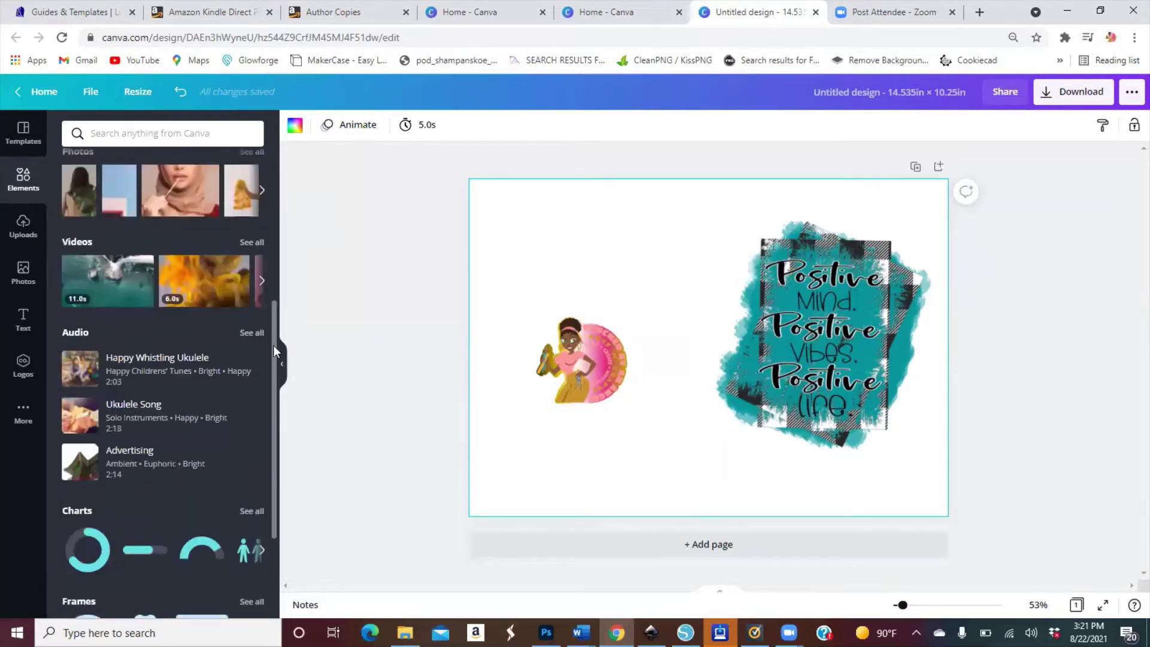
pyautogui.scroll(-1, 275, 347)
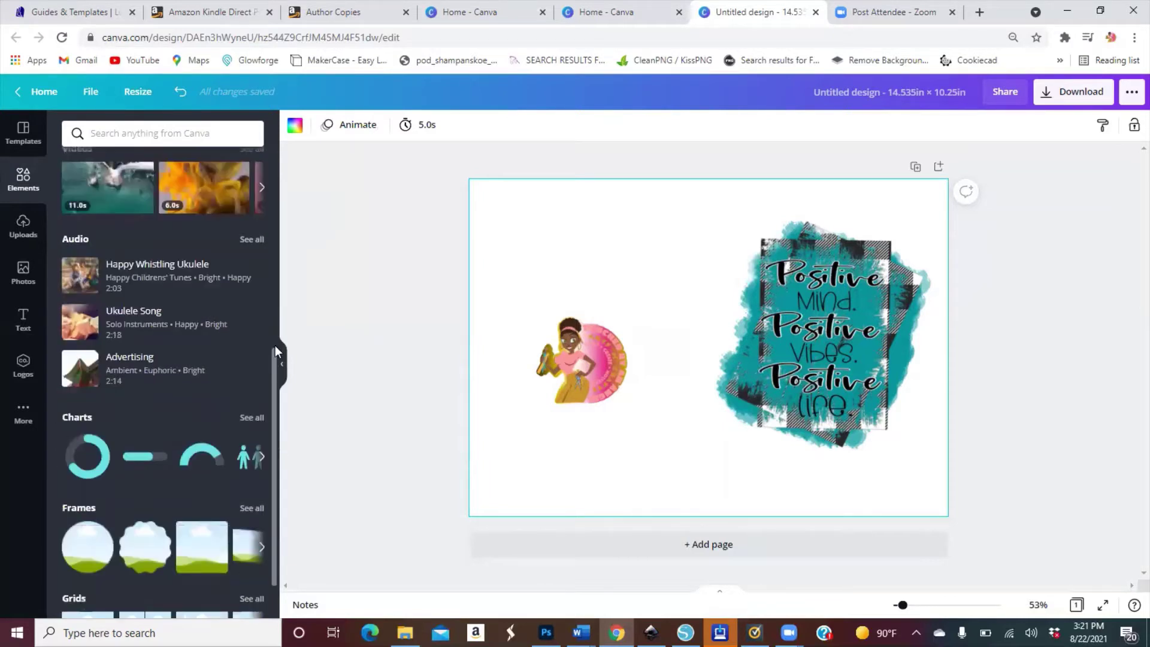
pyautogui.scroll(-1, 272, 204)
pyautogui.scroll(8, 272, 151)
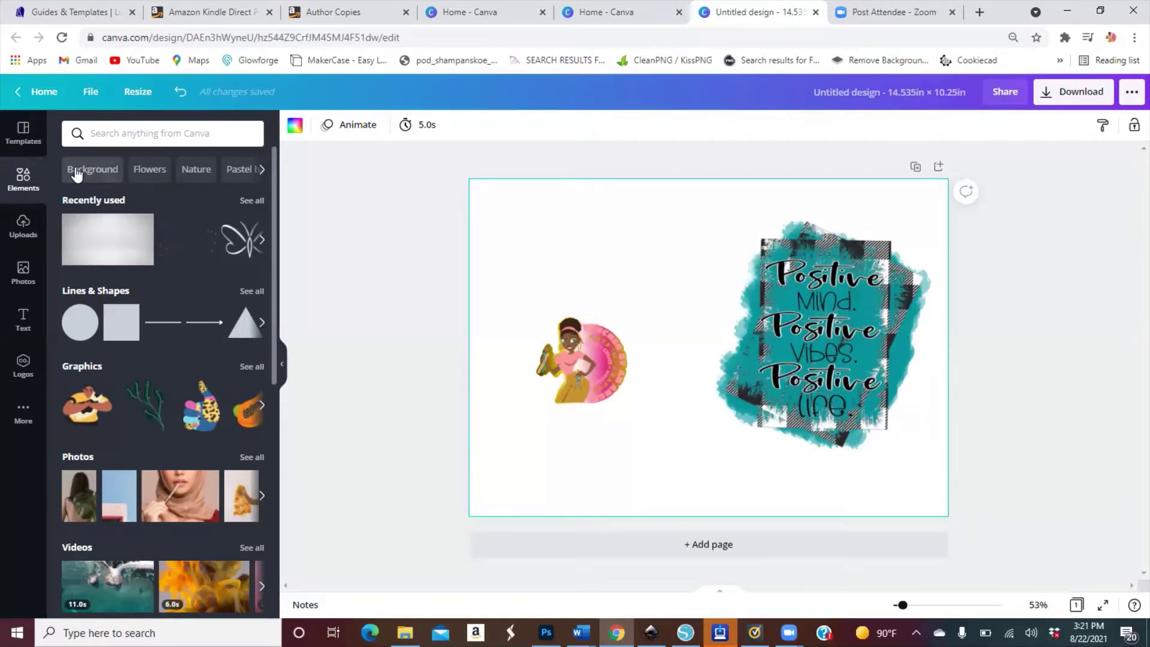
# Browse the Background elements for an image that suits the cover artwork.
pyautogui.click(76, 172)
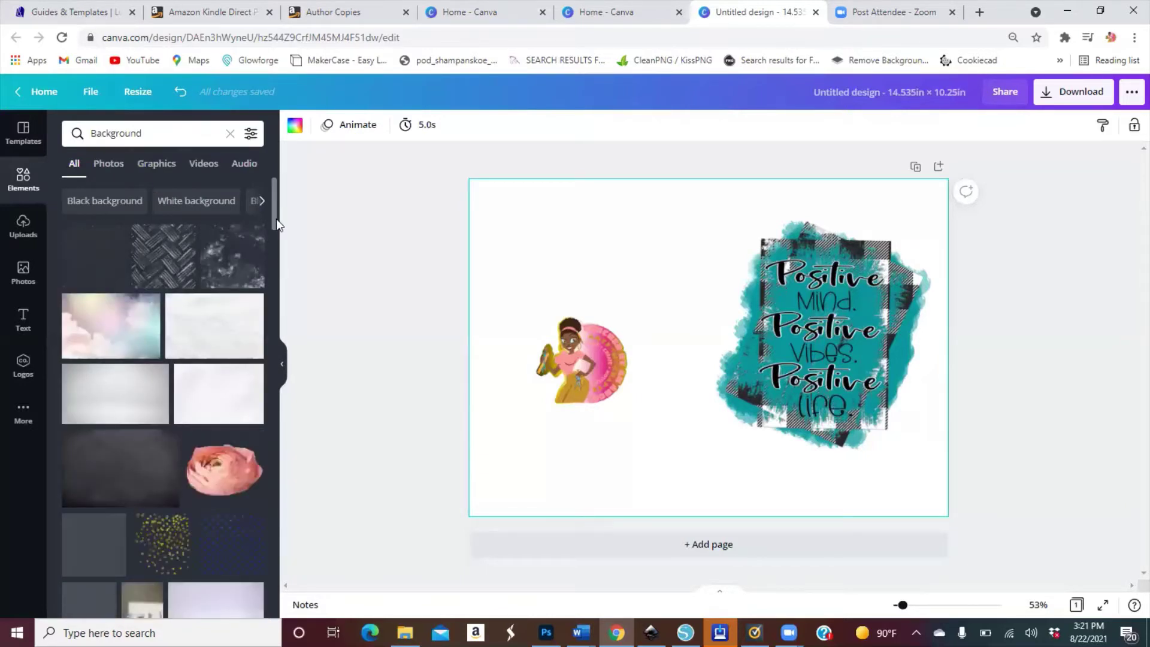
pyautogui.scroll(-3, 275, 225)
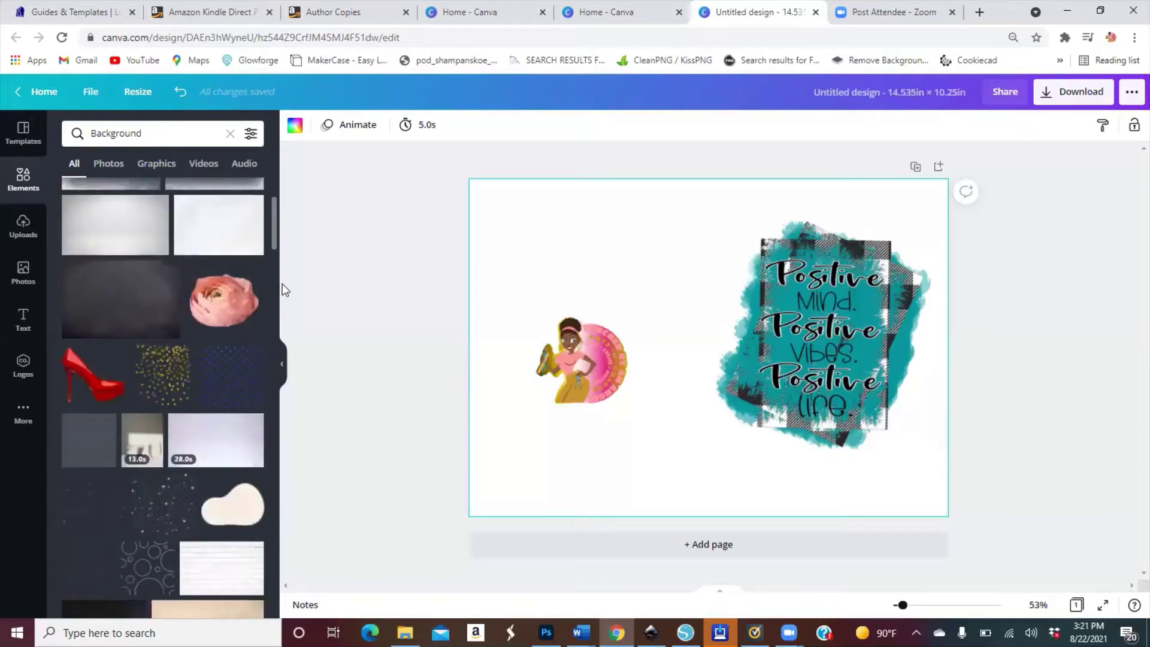
pyautogui.scroll(-3, 285, 289)
pyautogui.scroll(-5, 283, 314)
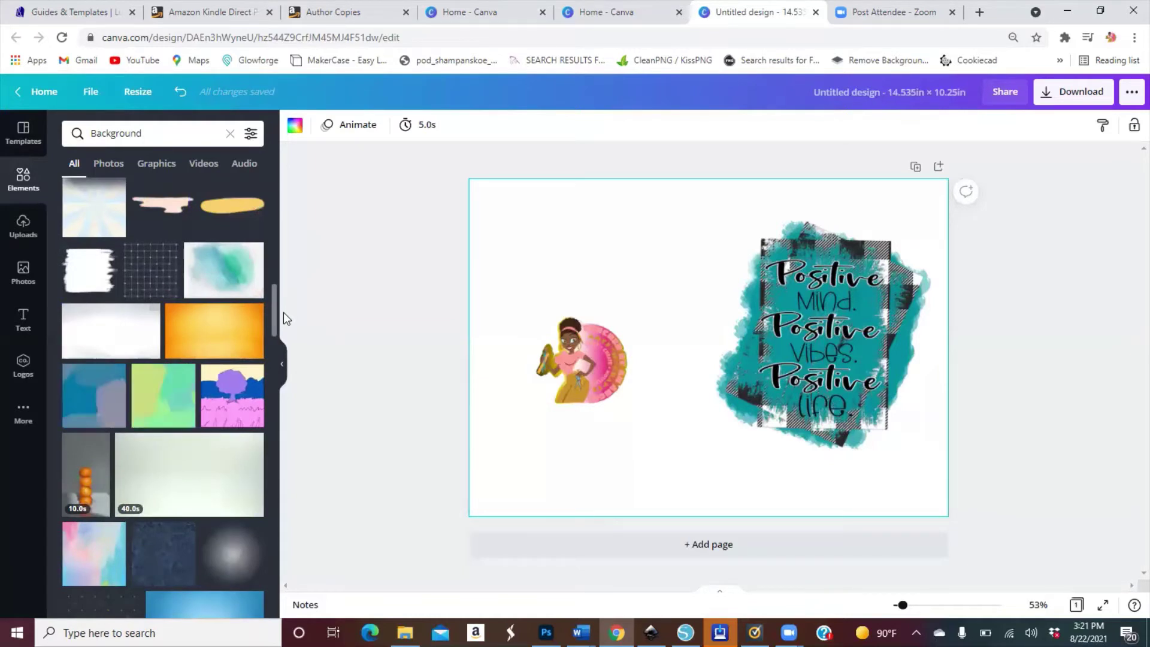
pyautogui.scroll(-3, 283, 316)
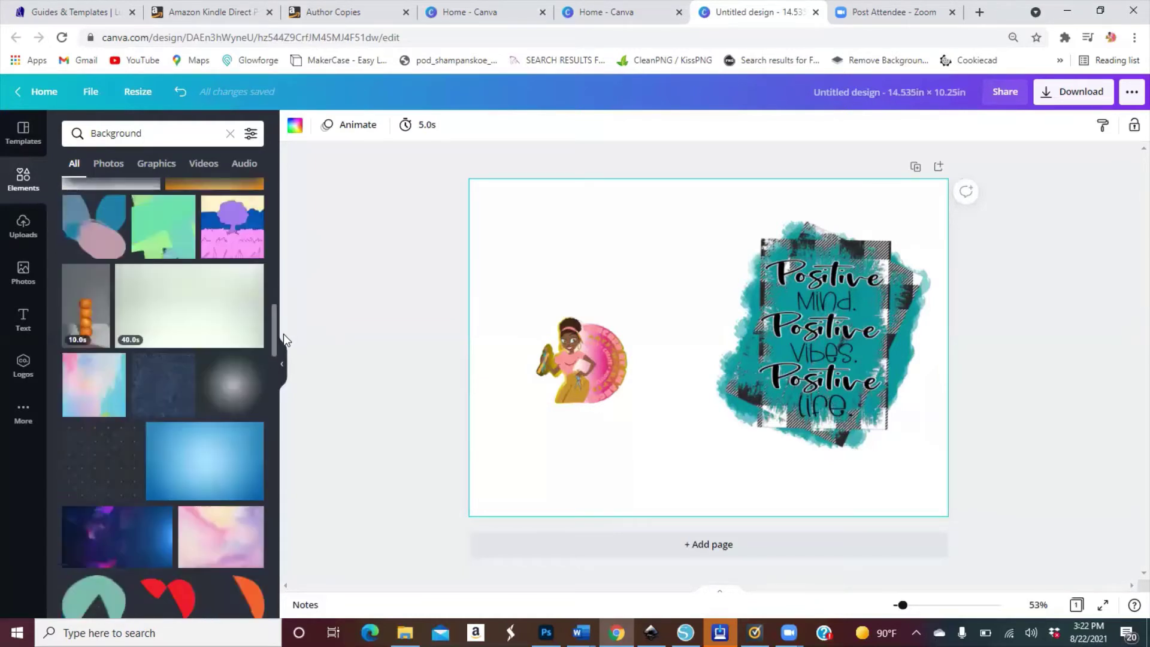
pyautogui.scroll(-1, 284, 337)
pyautogui.scroll(-2, 284, 356)
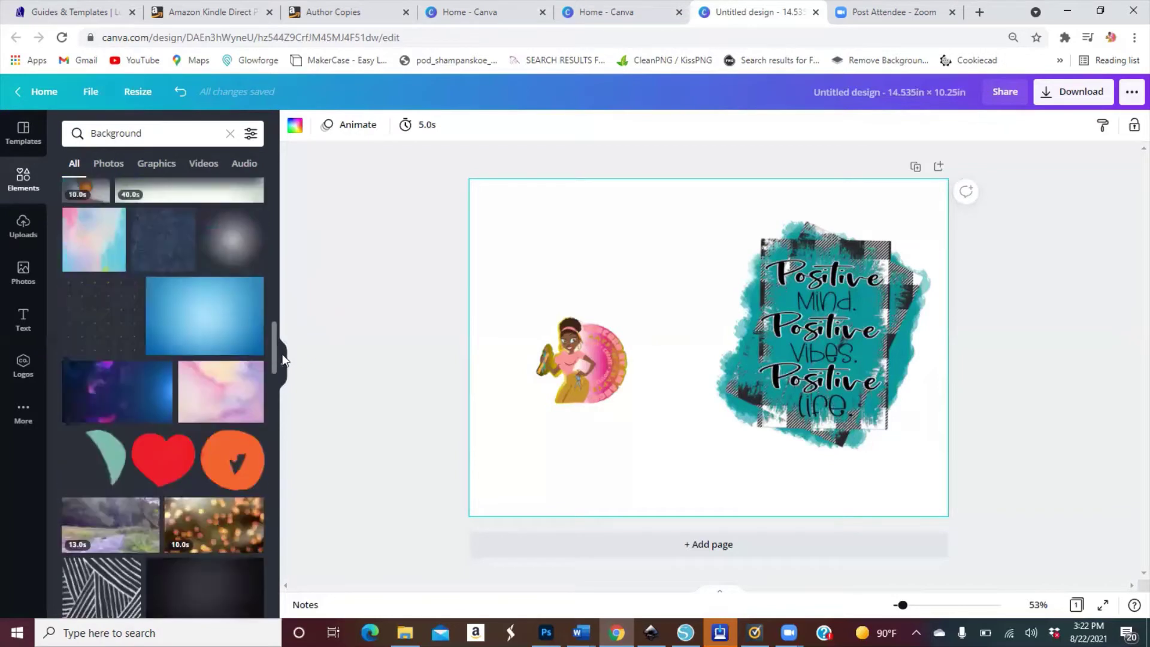
pyautogui.scroll(-1, 284, 359)
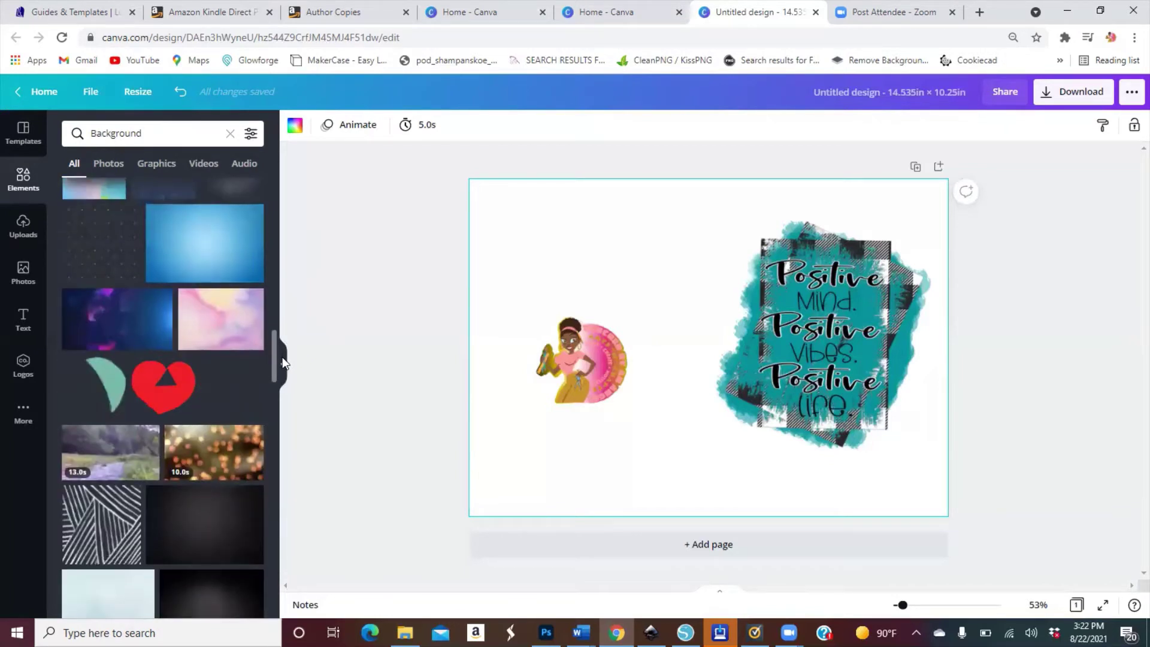
pyautogui.scroll(-1, 280, 362)
pyautogui.scroll(-5, 278, 383)
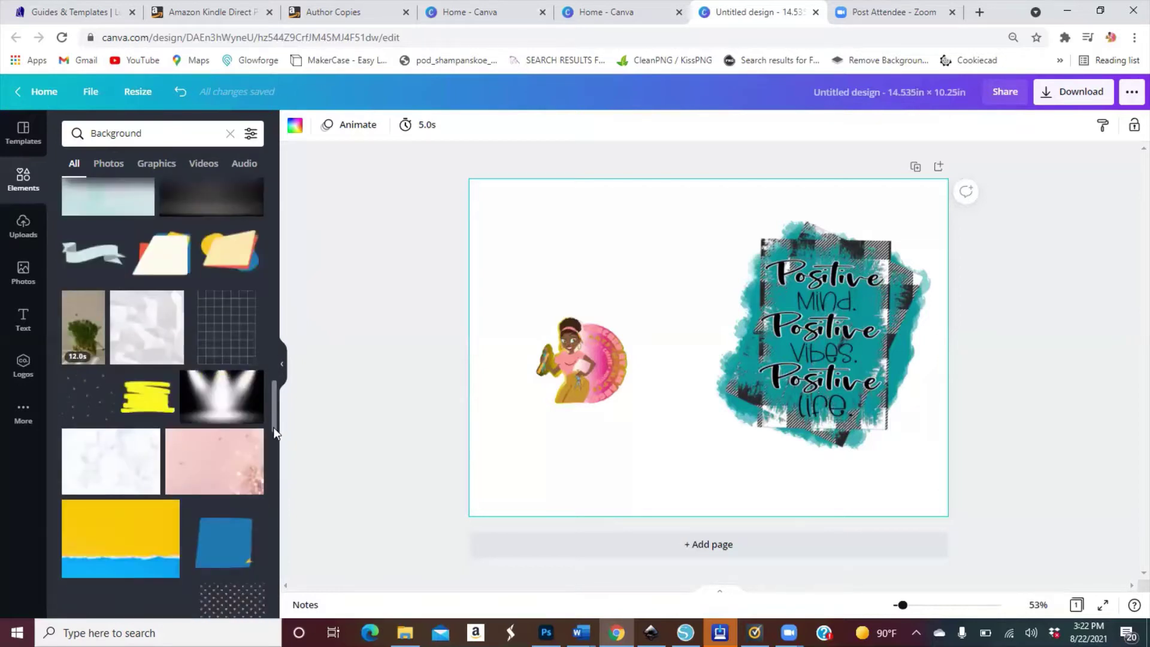
pyautogui.scroll(-5, 273, 423)
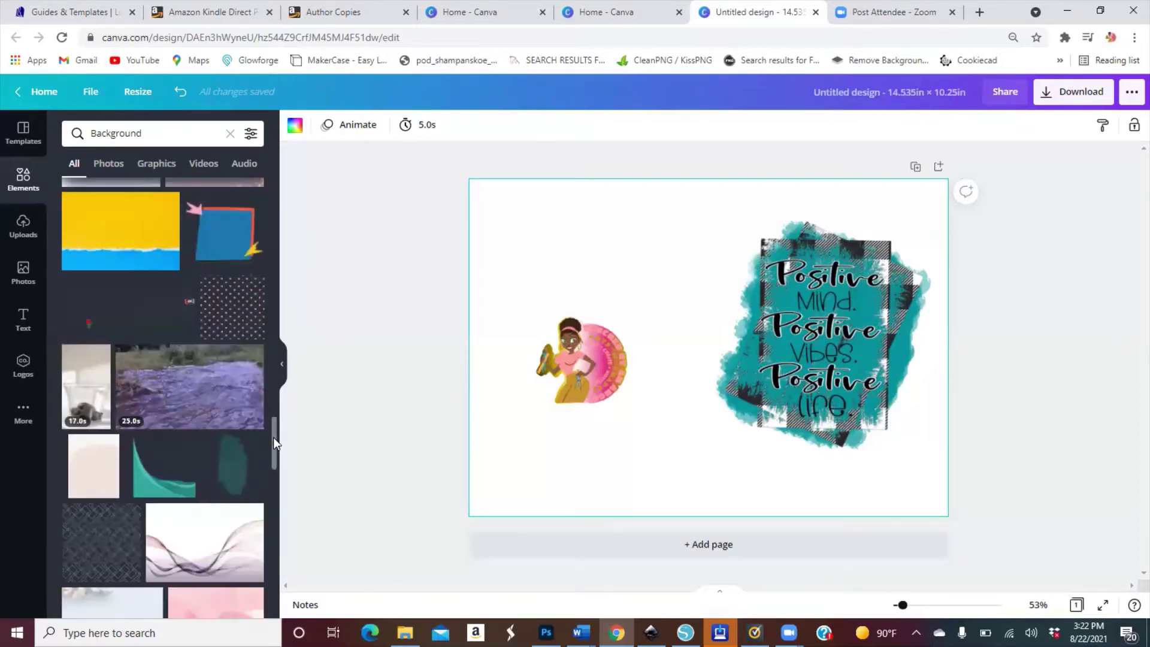
pyautogui.scroll(-2, 274, 448)
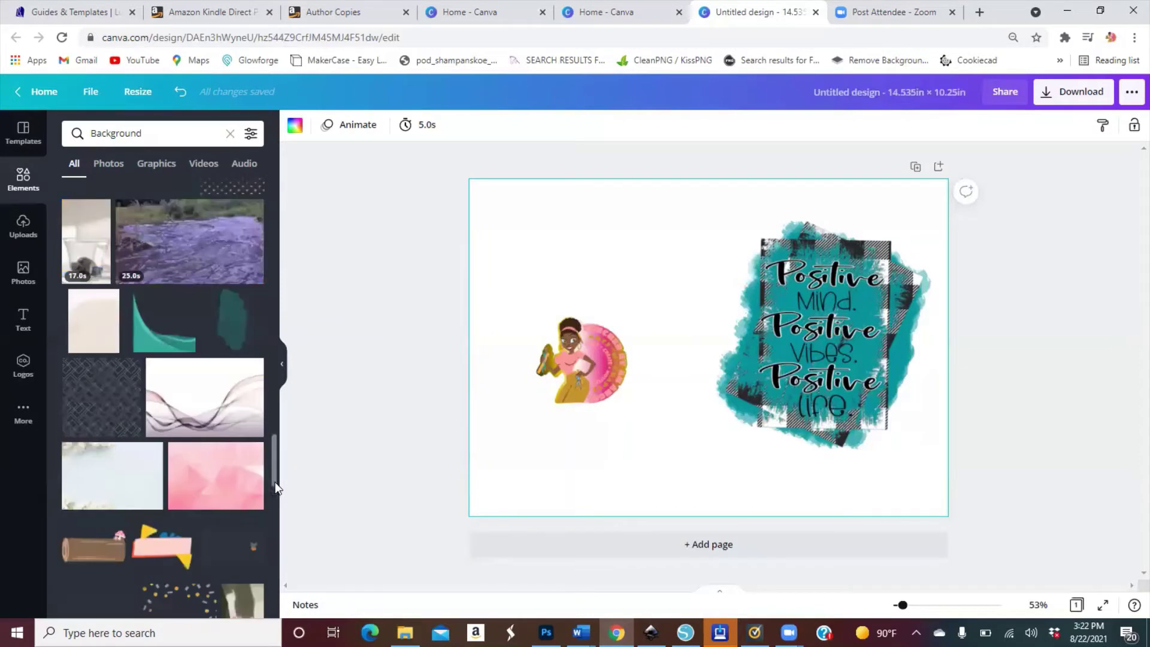
pyautogui.scroll(-2, 277, 488)
pyautogui.scroll(-4, 277, 509)
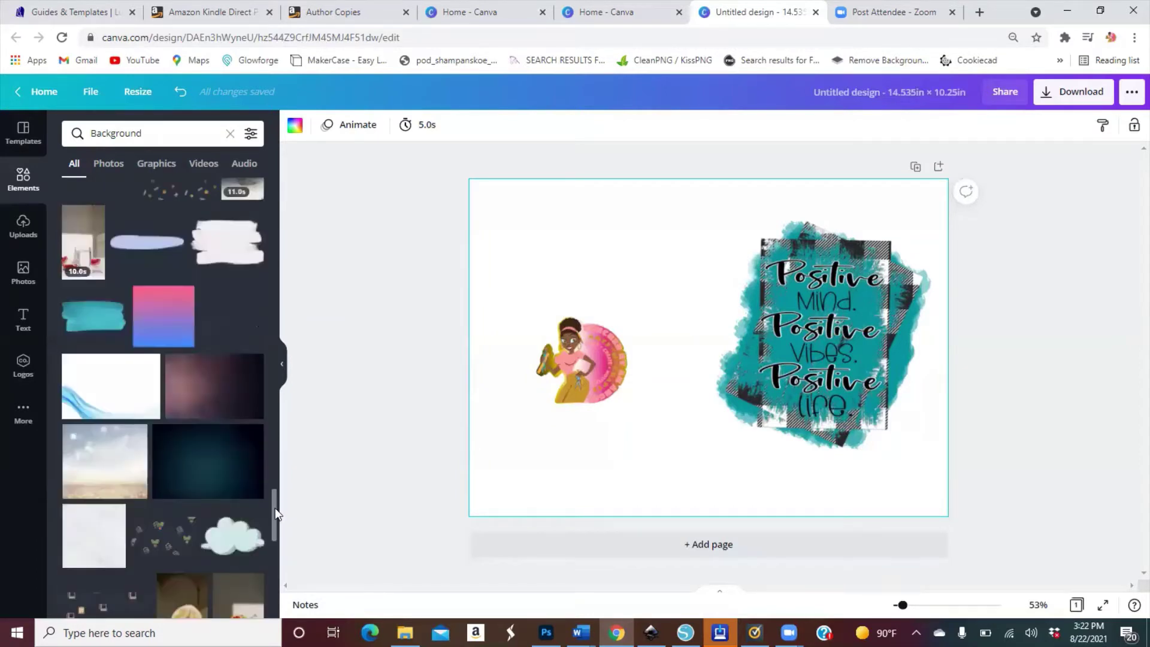
pyautogui.scroll(-1, 278, 514)
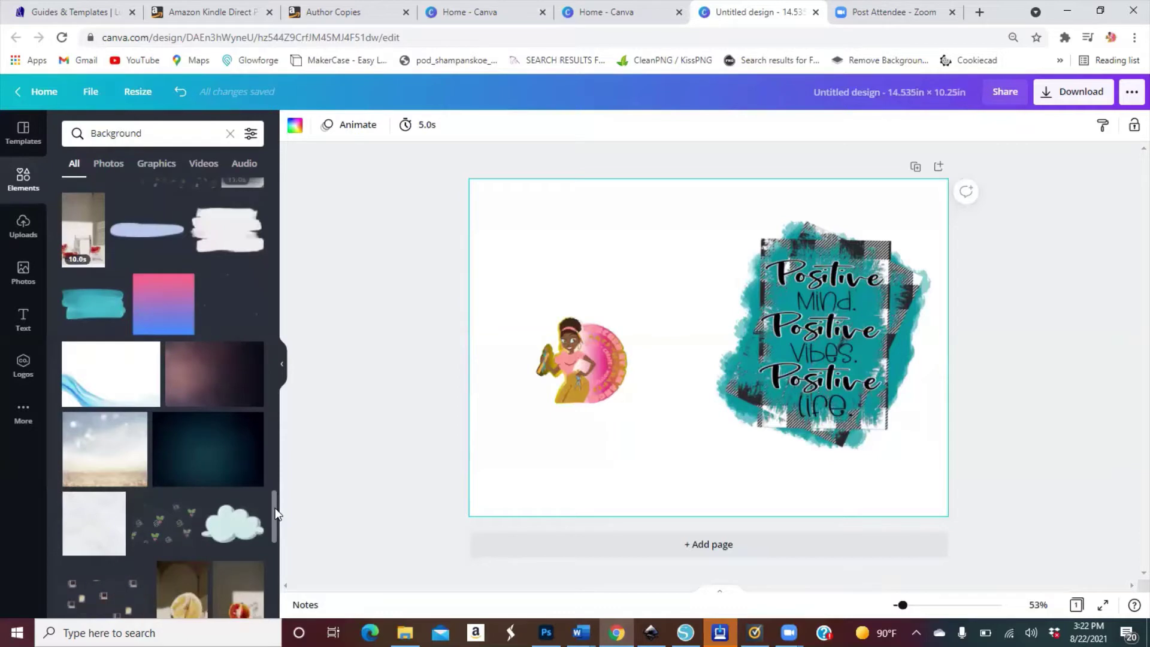
pyautogui.scroll(-3, 276, 527)
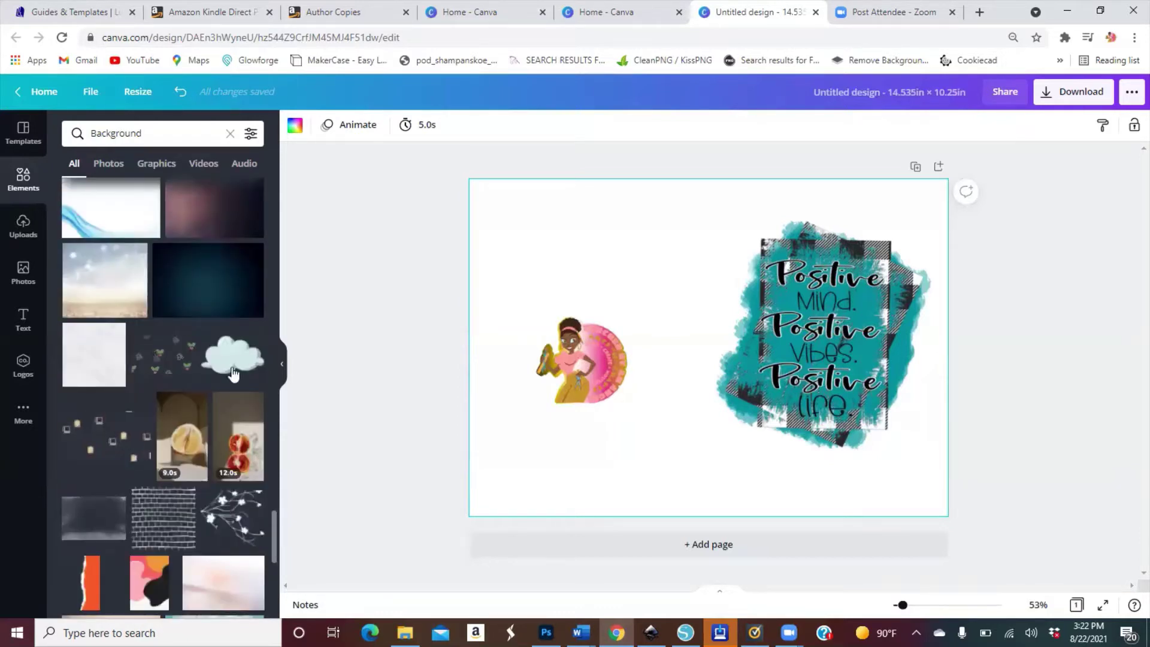
# Try the dark teal gradient as a page background of about 14.5 x 10.5 in behind both artworks, and delete it.
pyautogui.click(205, 299)
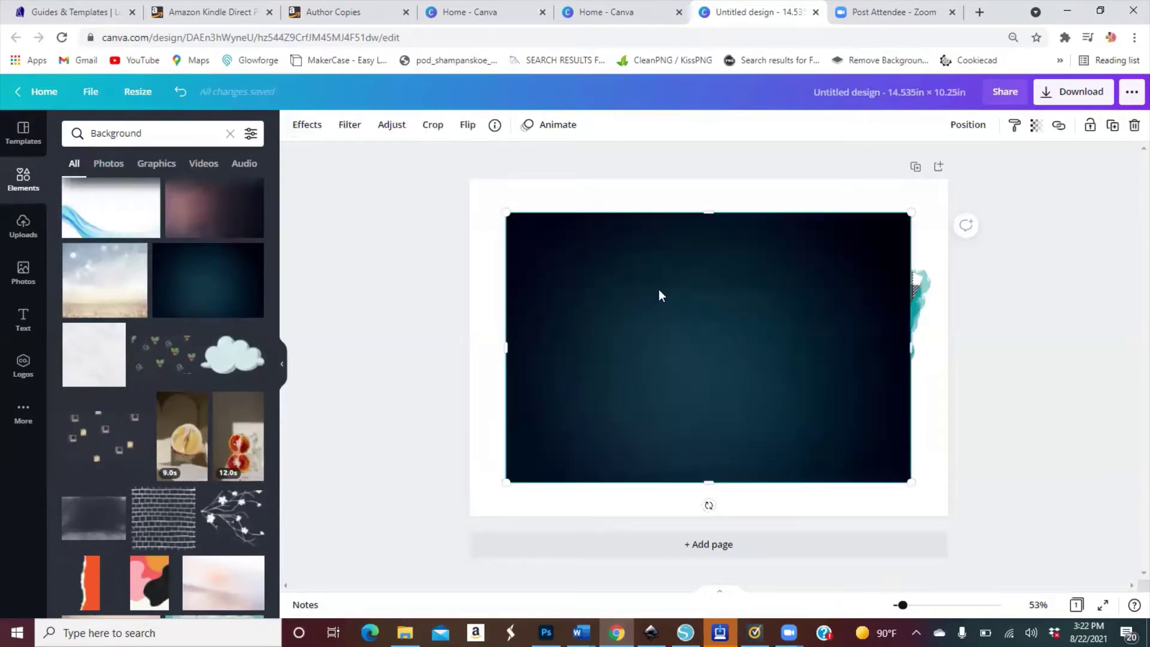
pyautogui.moveTo(659, 290); pyautogui.dragTo(650, 280)
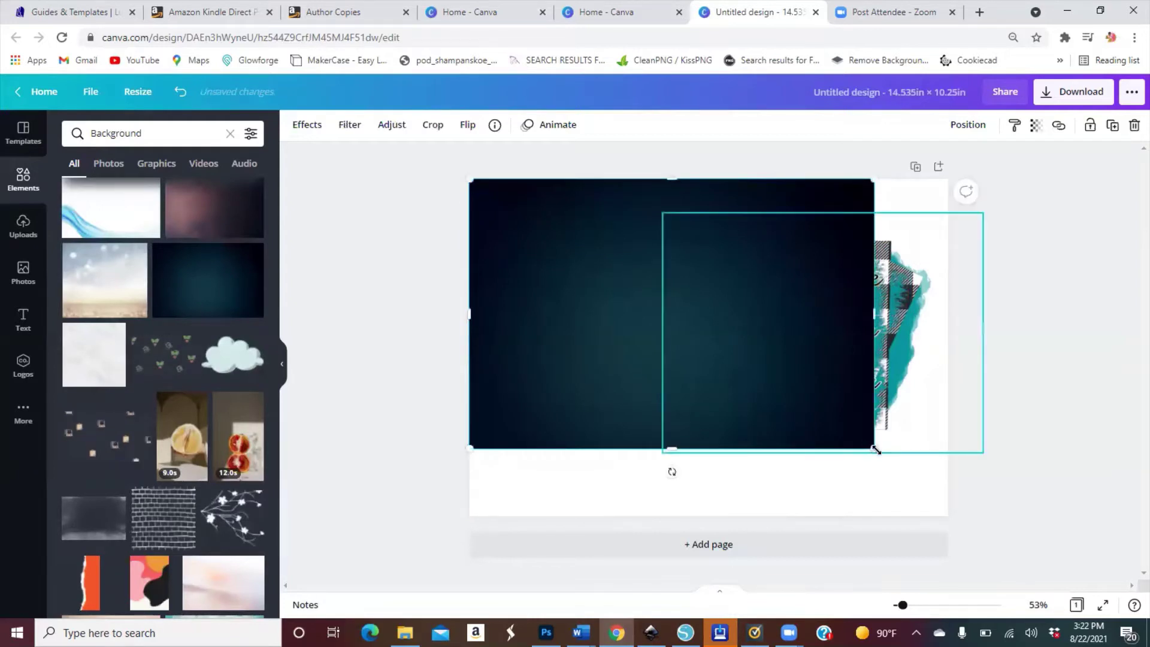
pyautogui.moveTo(930, 480); pyautogui.dragTo(704, 514)
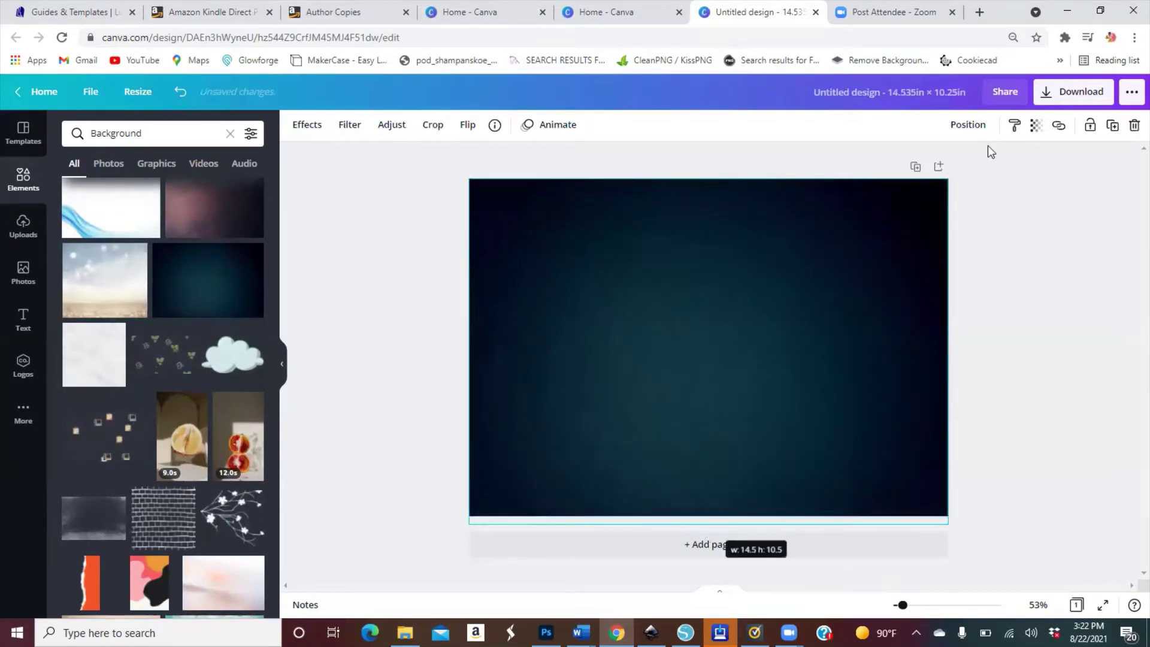
pyautogui.click(966, 125)
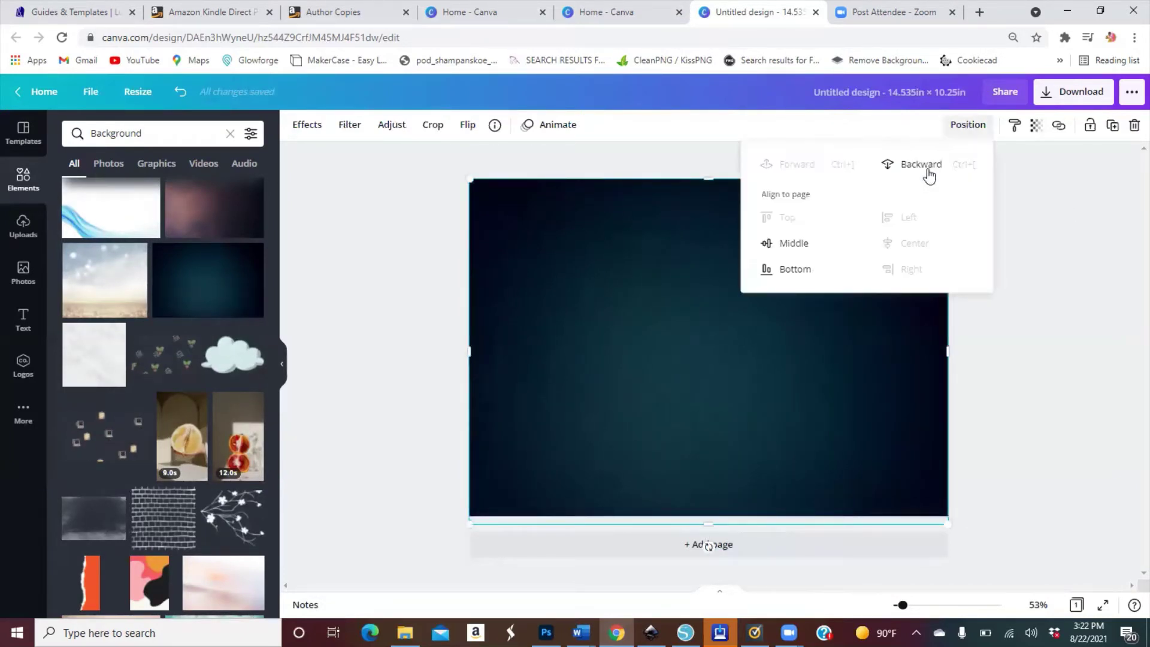
pyautogui.click(929, 174)
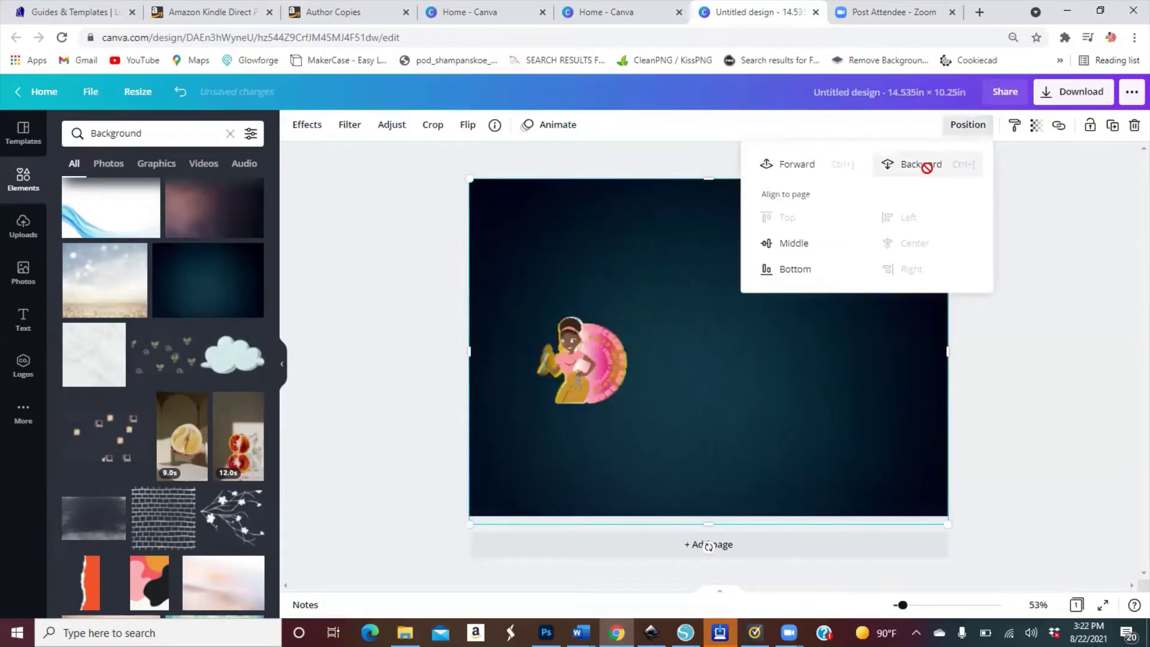
pyautogui.click(560, 466)
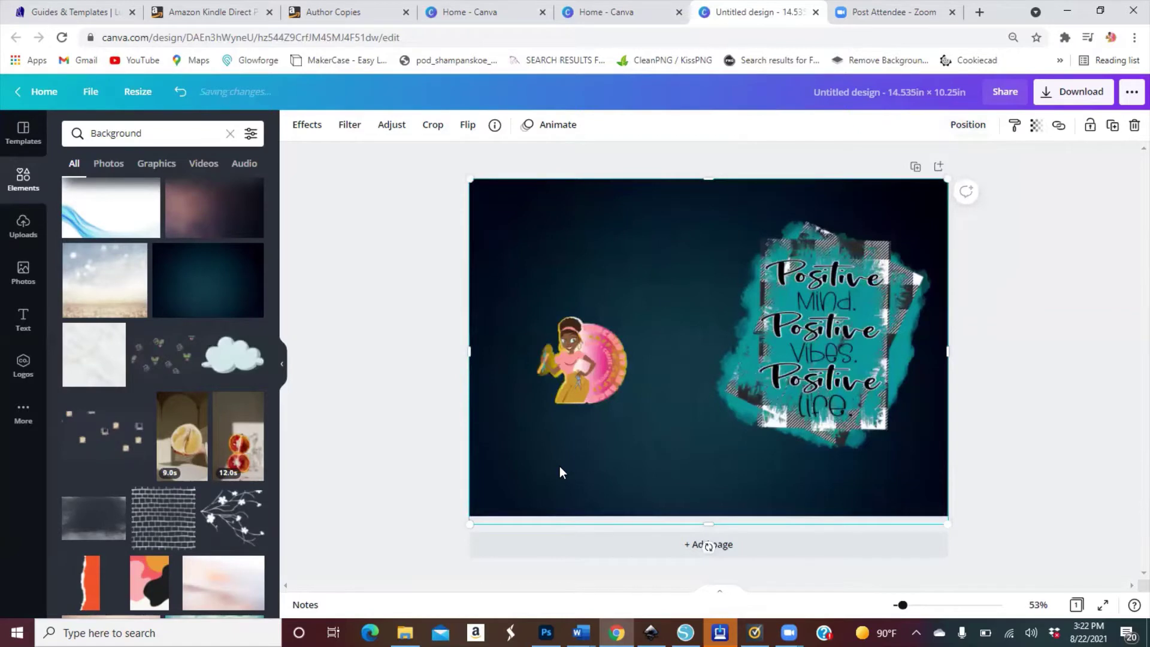
pyautogui.press('Delete')
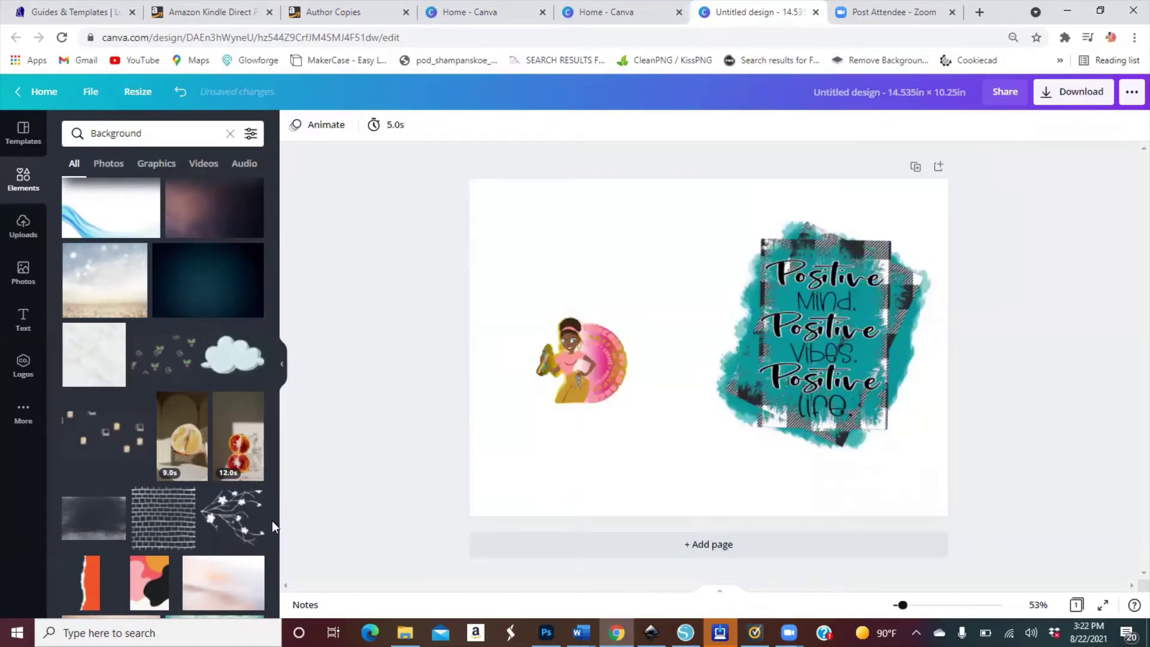
# Add the cream and teal grunge background image and stretch it to cover the whole page.
pyautogui.moveTo(272, 520); pyautogui.dragTo(276, 561)
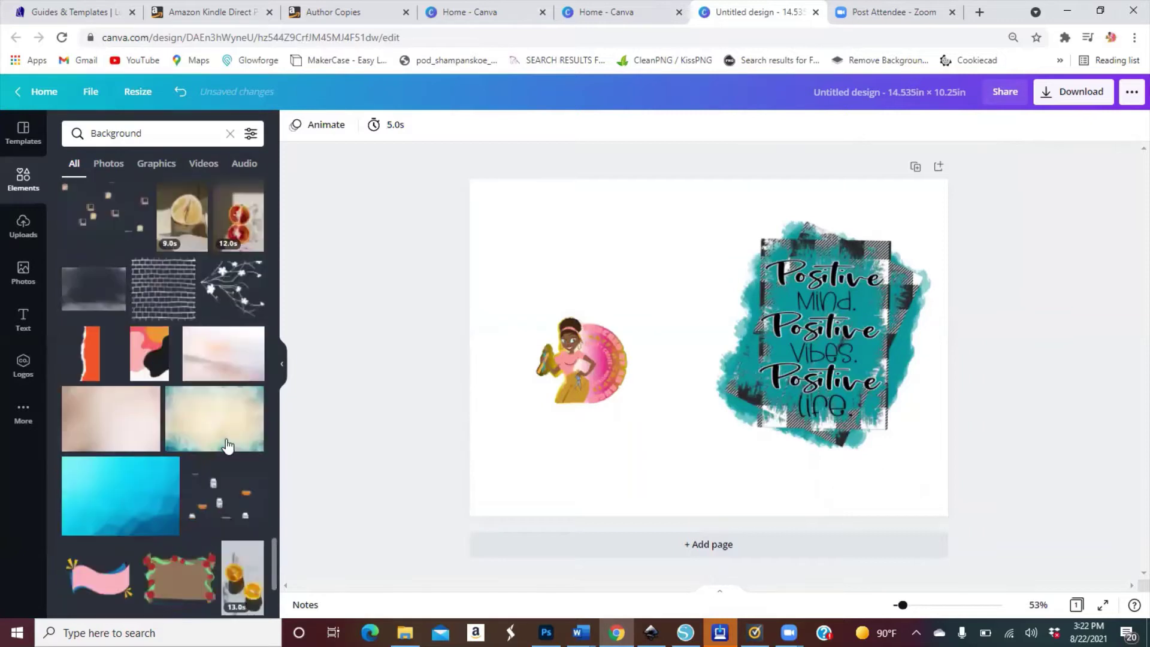
pyautogui.click(226, 444)
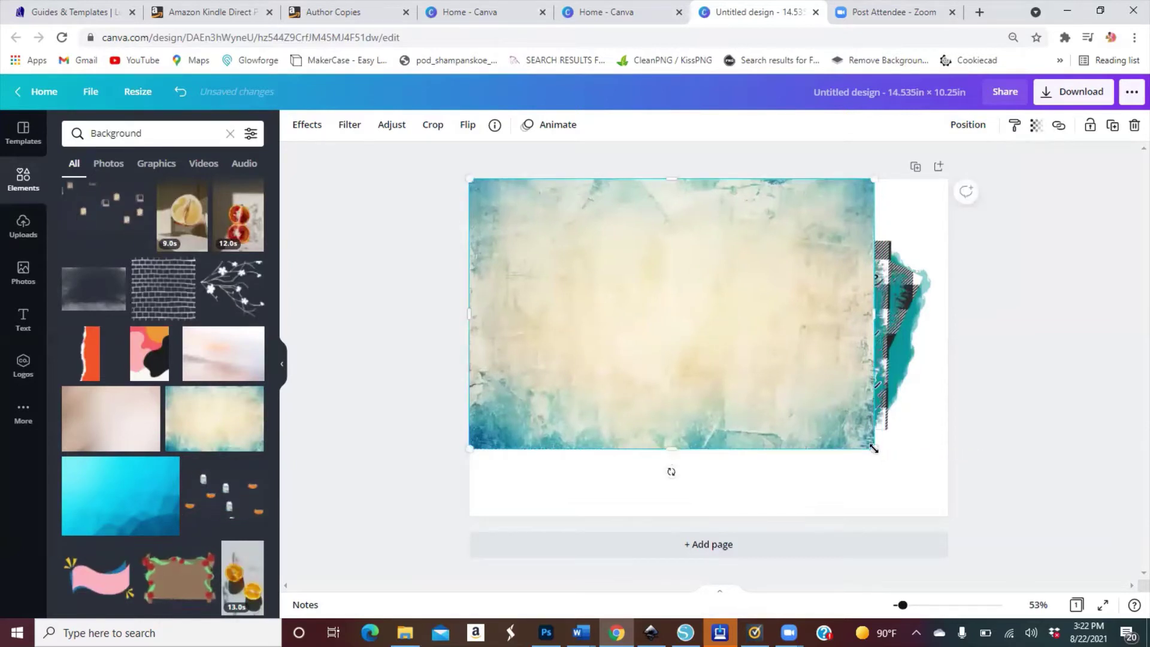
pyautogui.moveTo(933, 475); pyautogui.dragTo(957, 481)
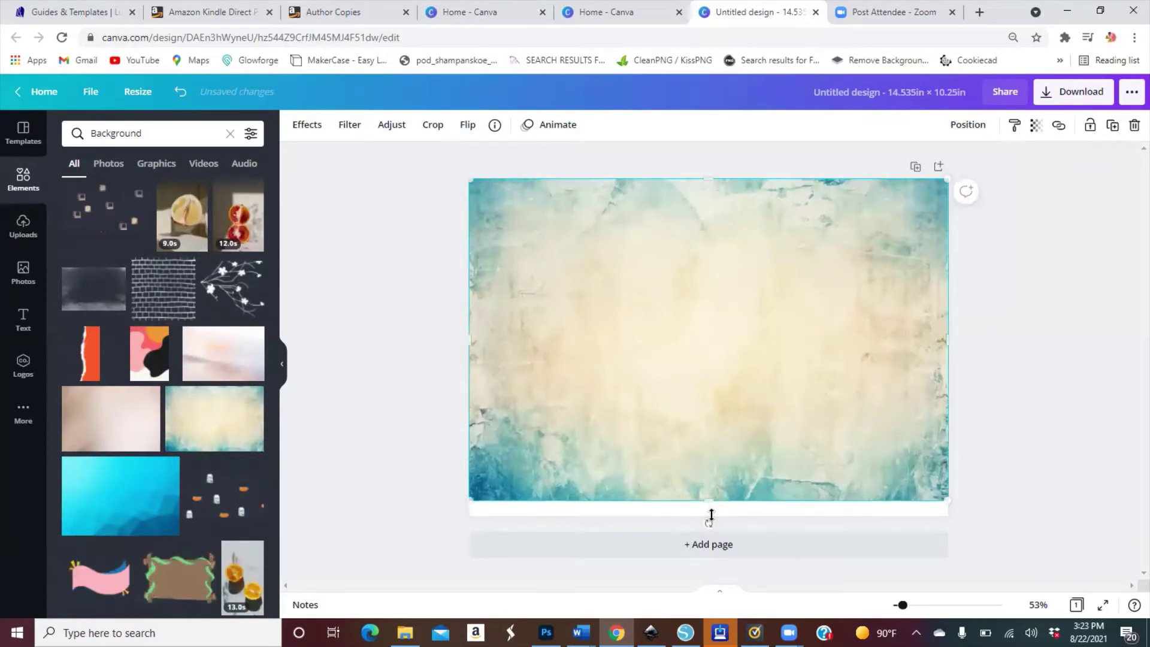
pyautogui.moveTo(709, 512); pyautogui.dragTo(710, 531)
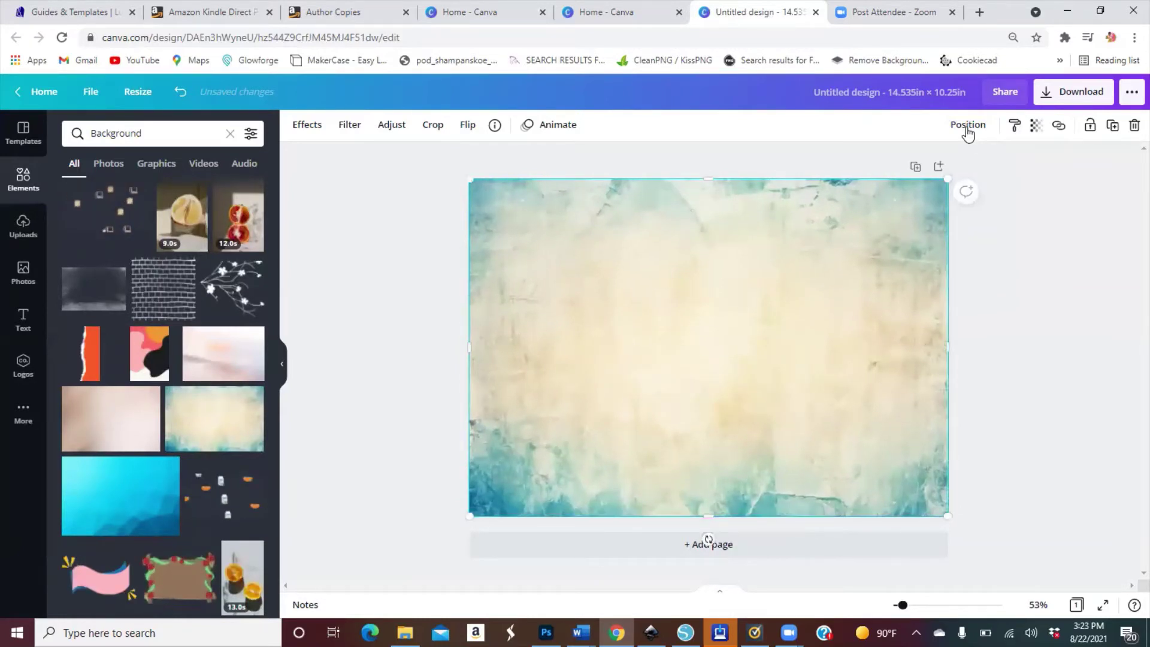
# Send the grunge background behind the woman illustration and the Positive Mind artwork.
pyautogui.click(965, 126)
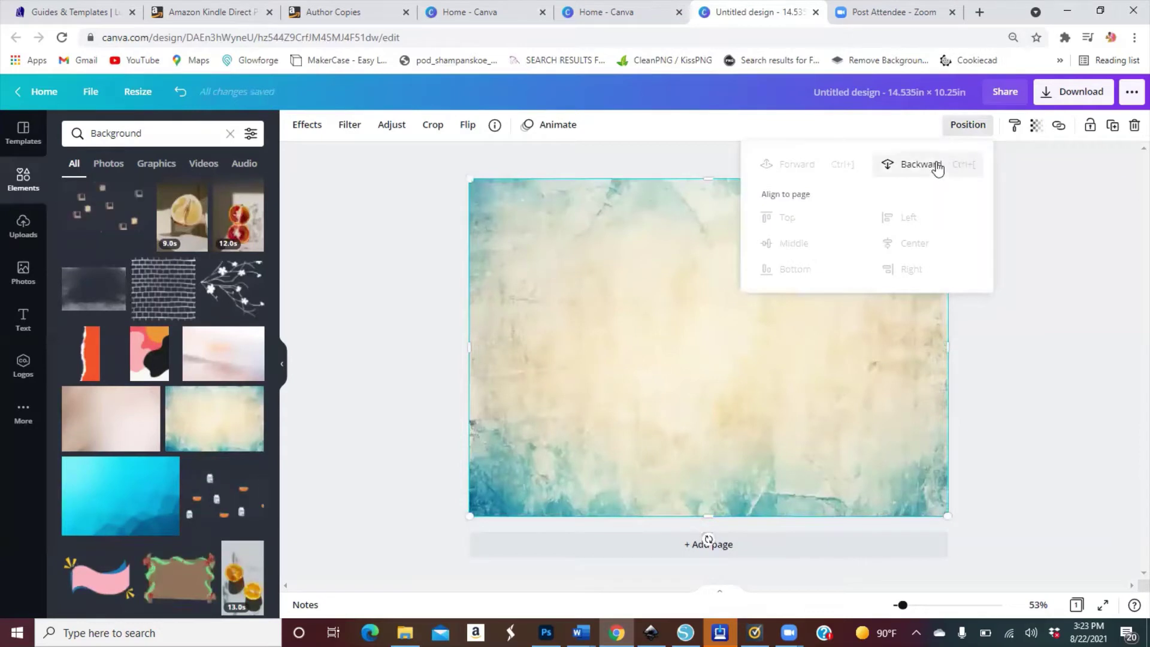
pyautogui.click(937, 168)
pyautogui.click(936, 162)
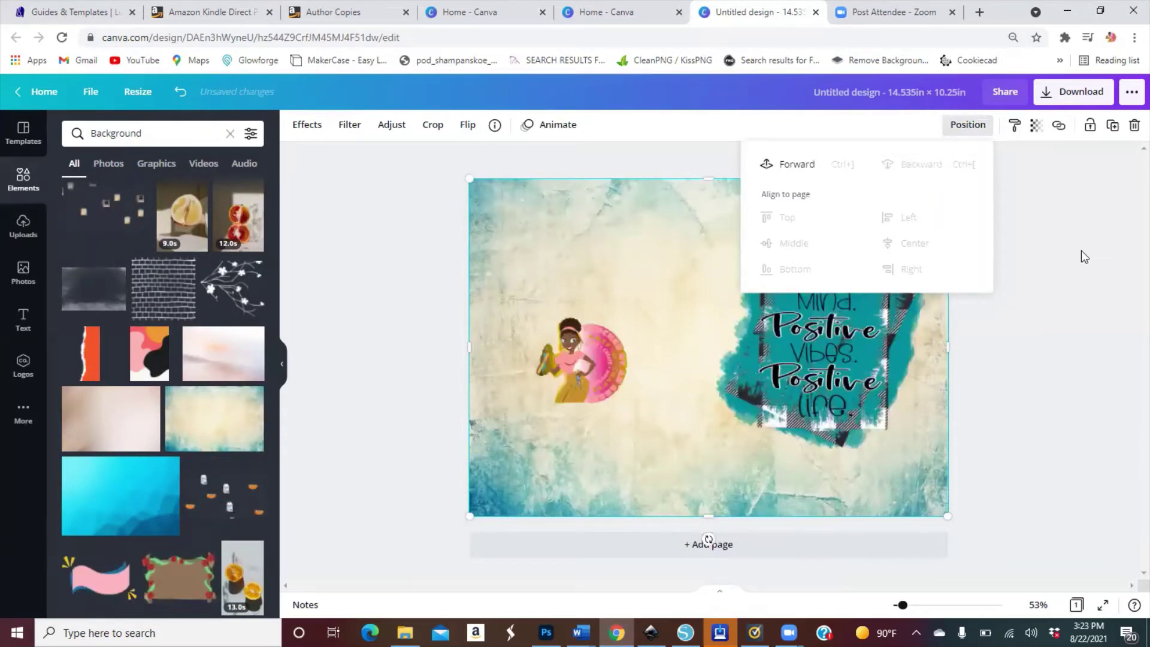
pyautogui.click(599, 287)
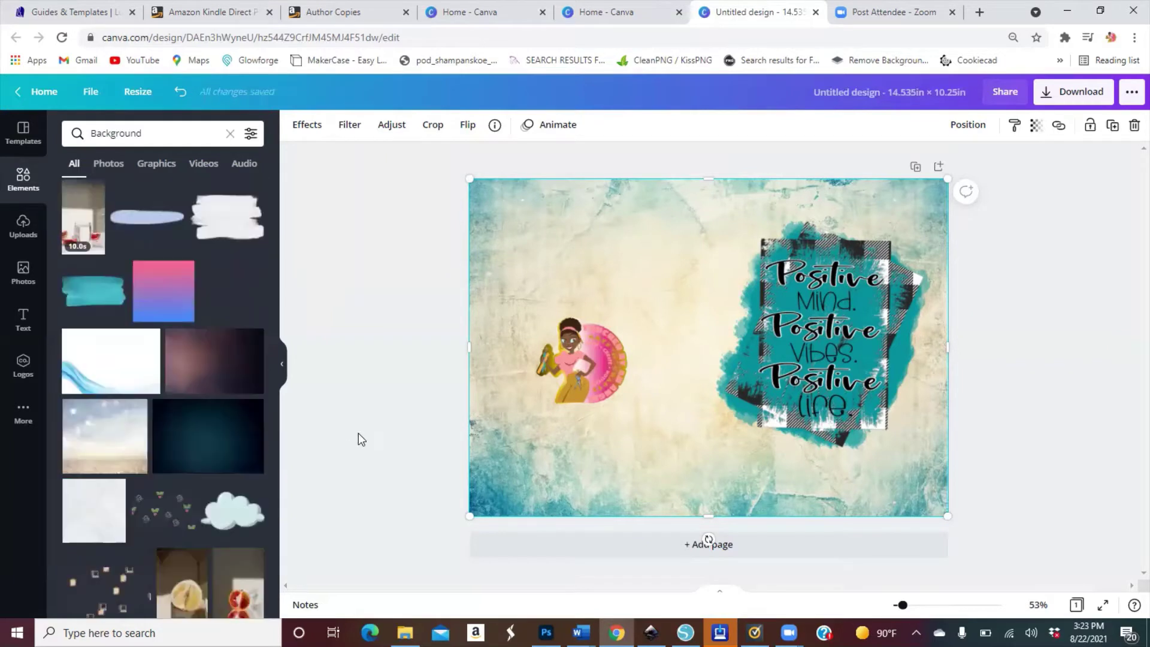
pyautogui.click(358, 433)
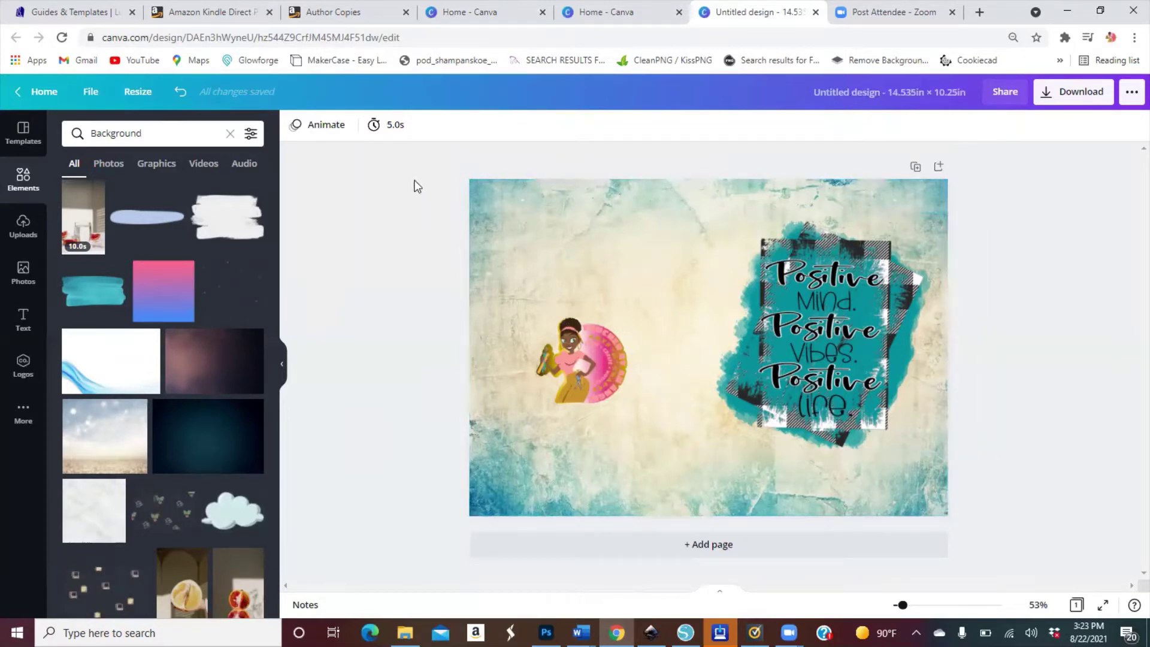
pyautogui.moveTo(419, 186); pyautogui.dragTo(862, 367)
pyautogui.moveTo(980, 416); pyautogui.dragTo(980, 415)
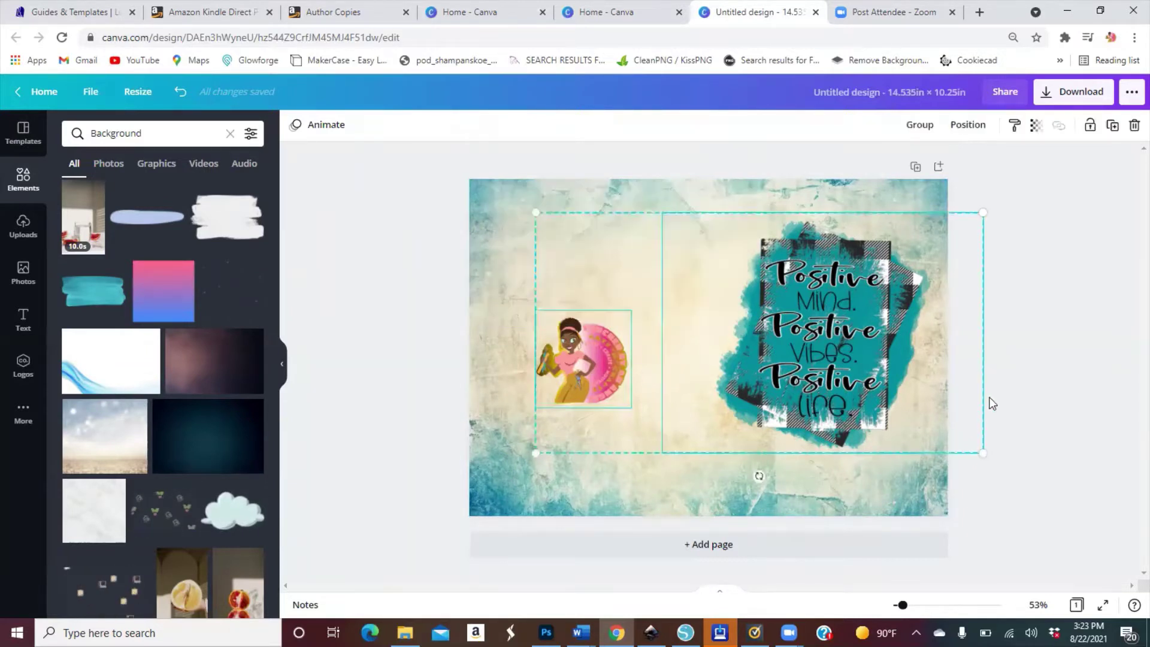
pyautogui.click(1012, 352)
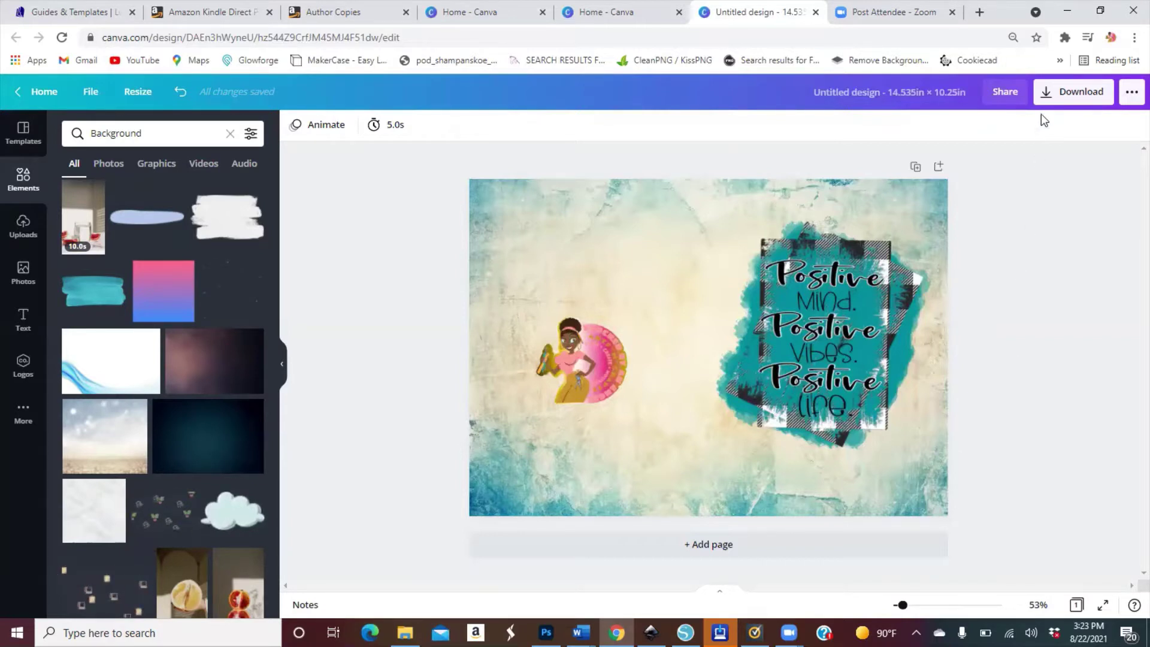
# Rename the design as Positive Mind lulu Cover.
pyautogui.click(957, 91)
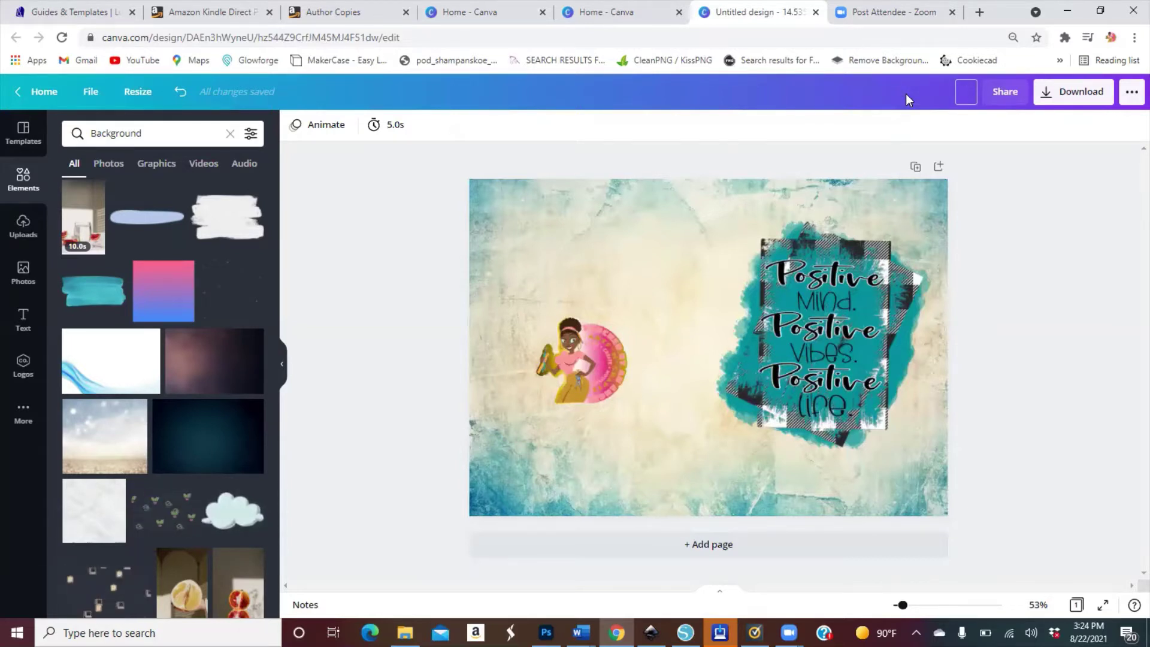
pyautogui.write('Positi')
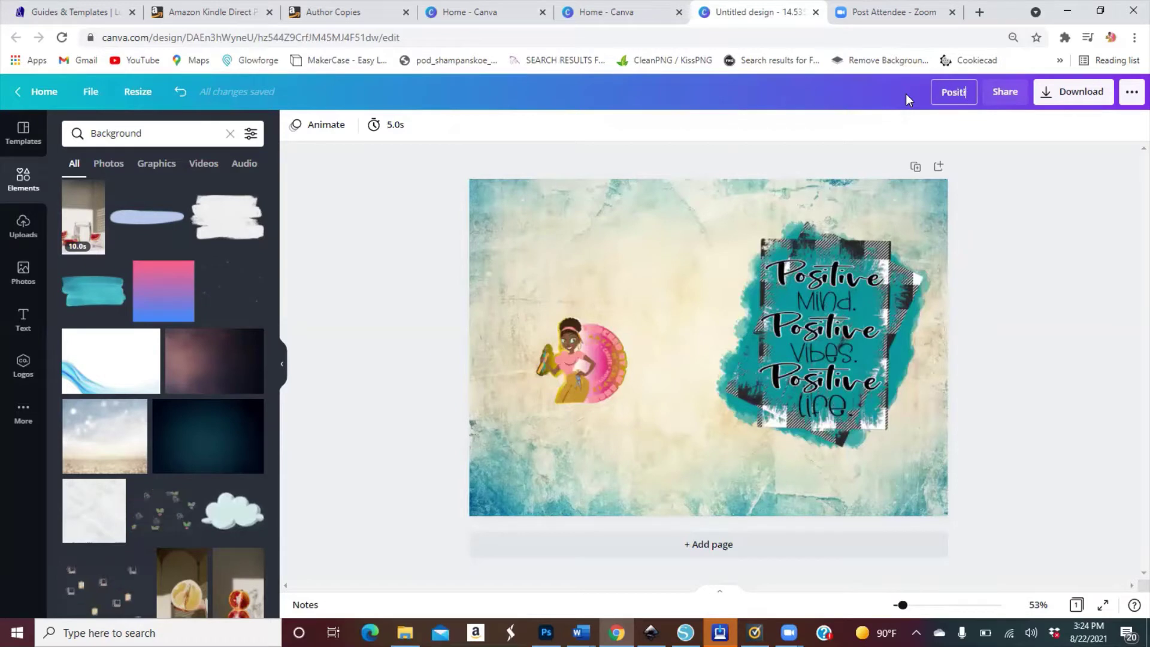
pyautogui.write('ve Min')
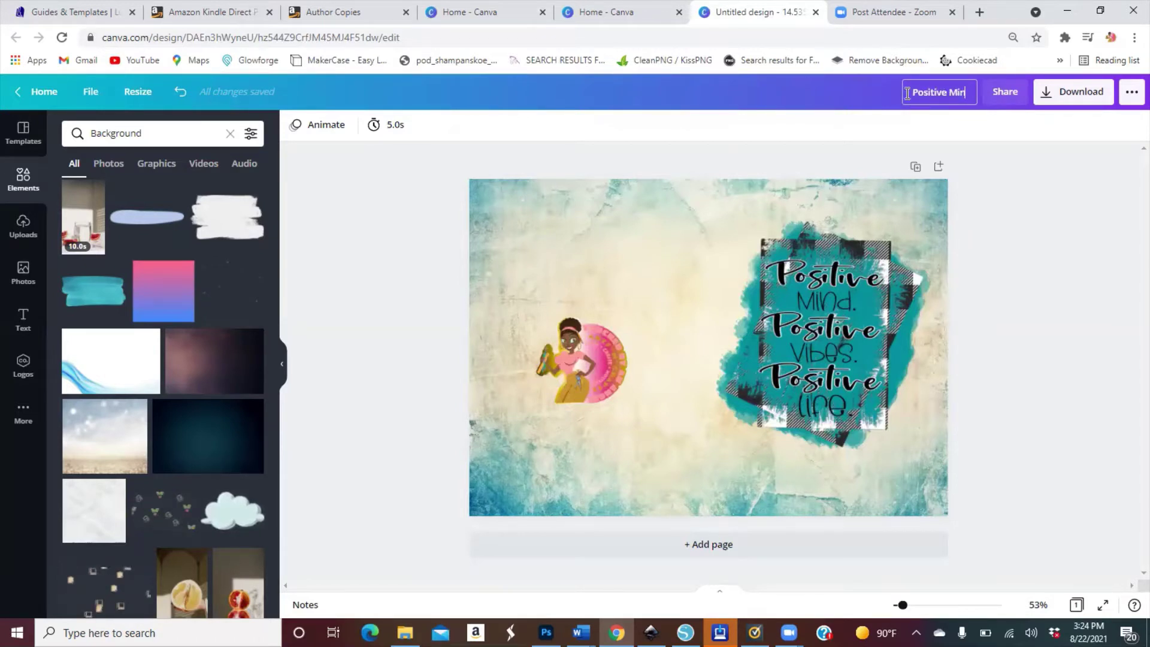
pyautogui.write('d')
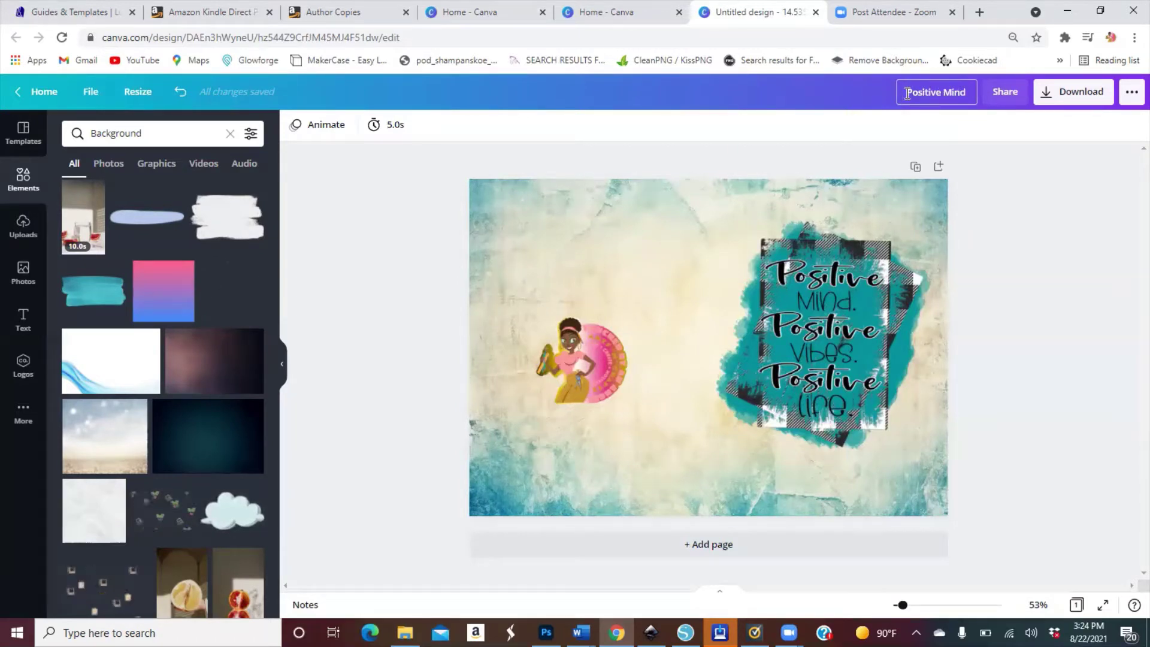
pyautogui.write(' I')
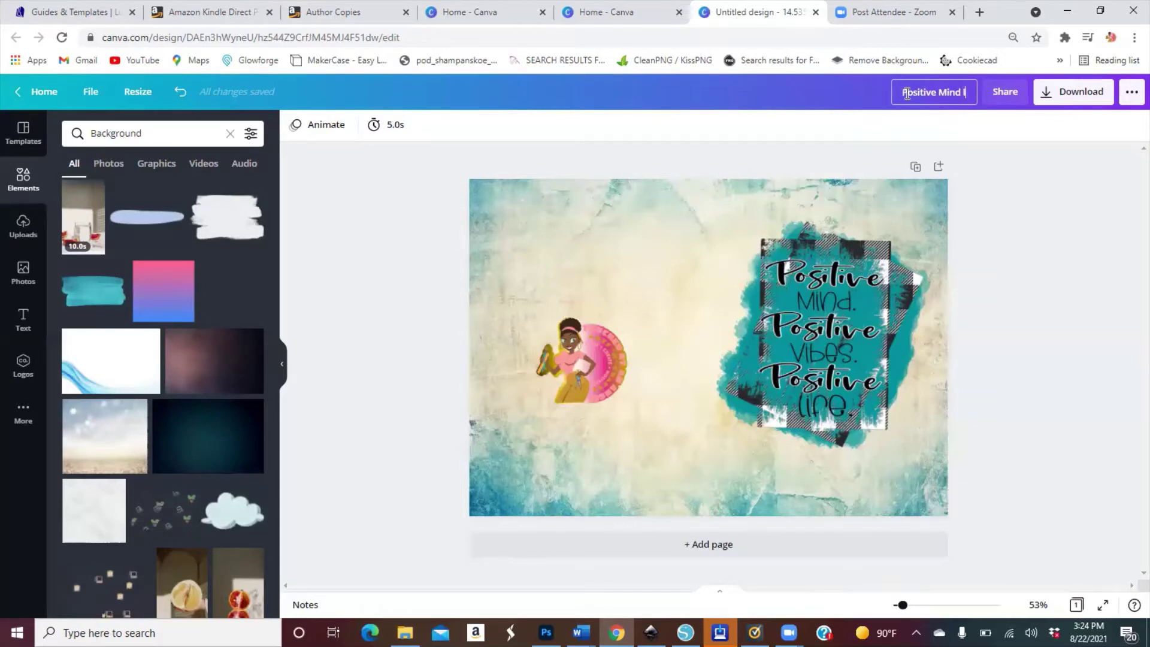
pyautogui.write('ulu')
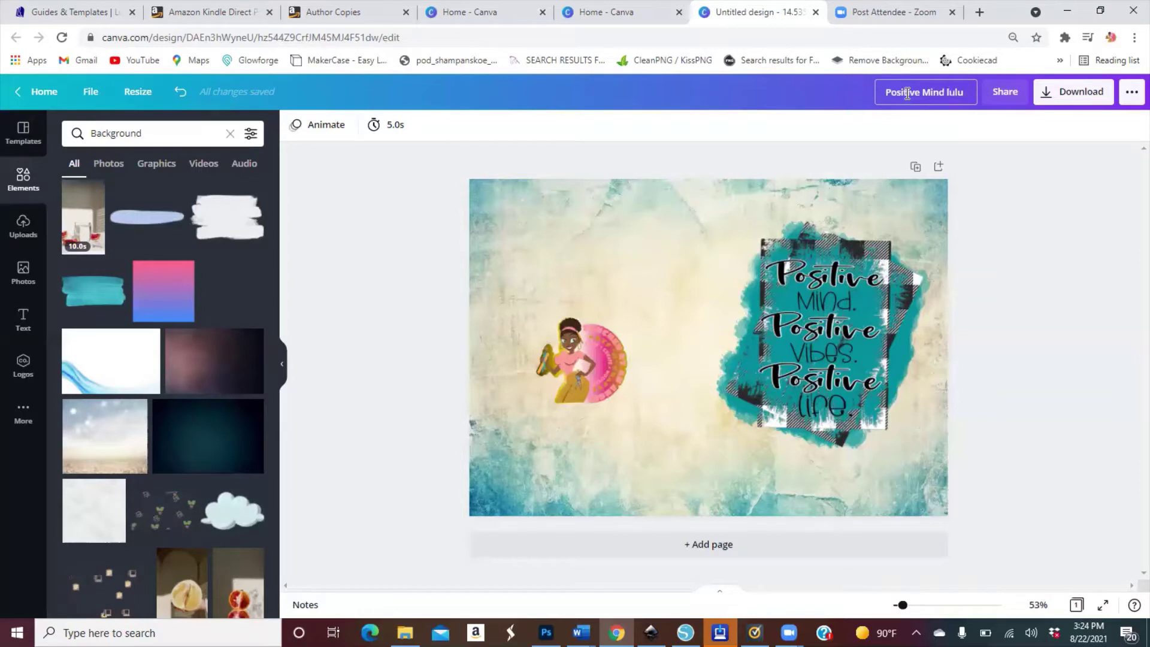
pyautogui.write(' Cover')
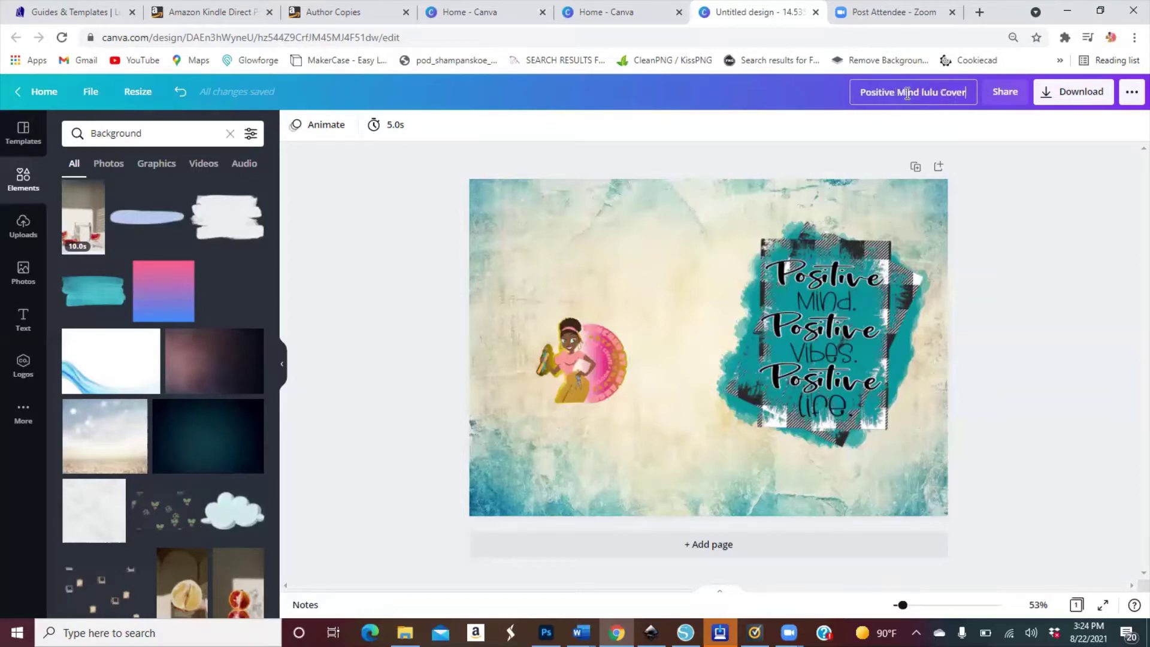
# Download the cover as a PDF Print file without crop marks and bleed.
pyautogui.click(1070, 97)
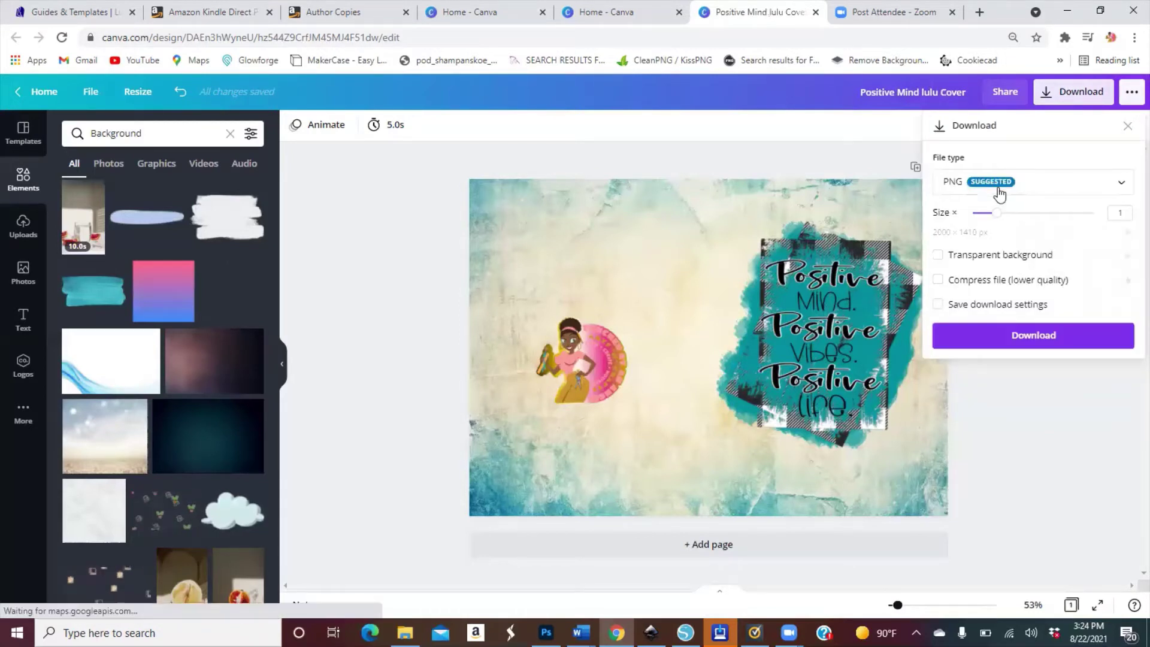
pyautogui.click(993, 183)
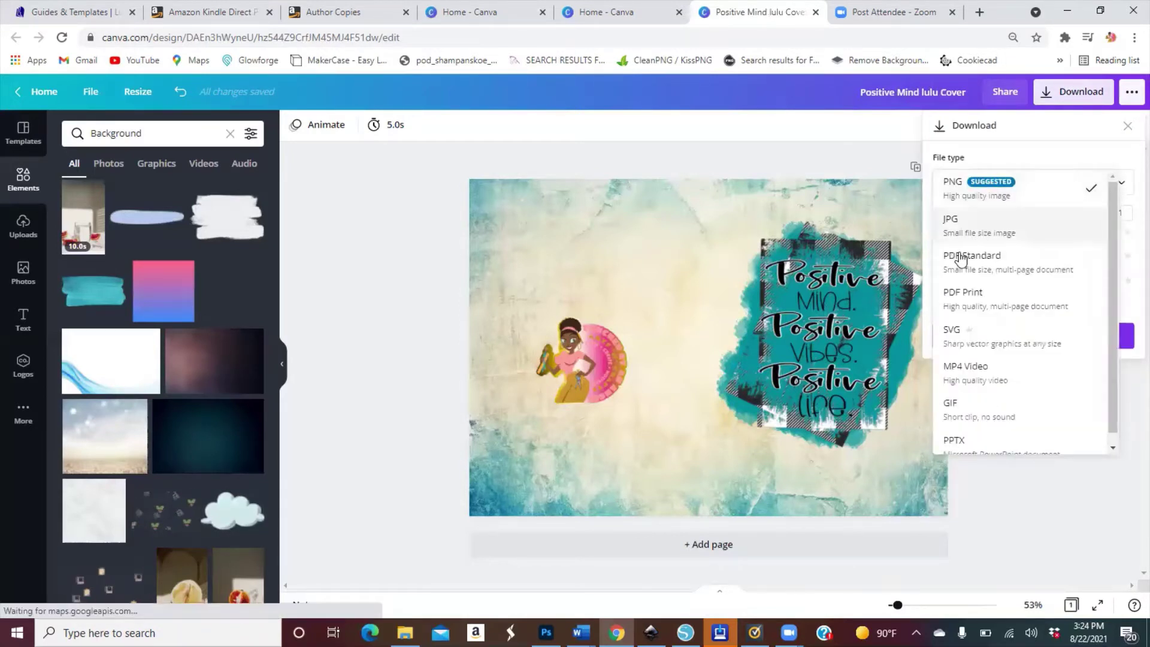
pyautogui.click(960, 300)
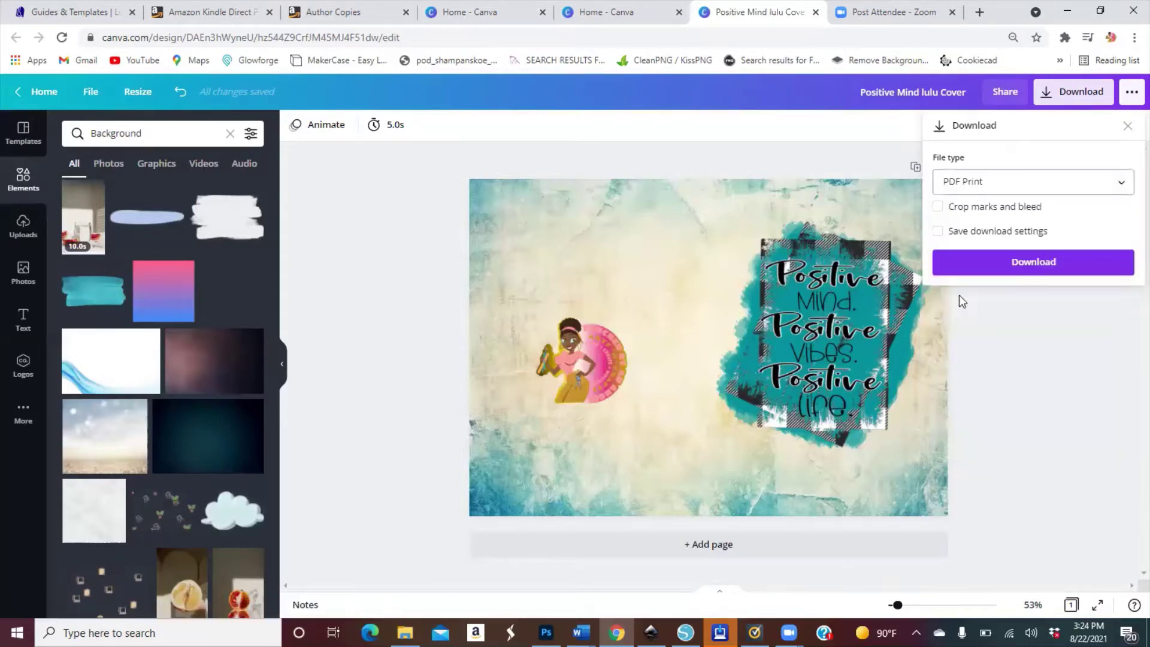
pyautogui.click(1000, 265)
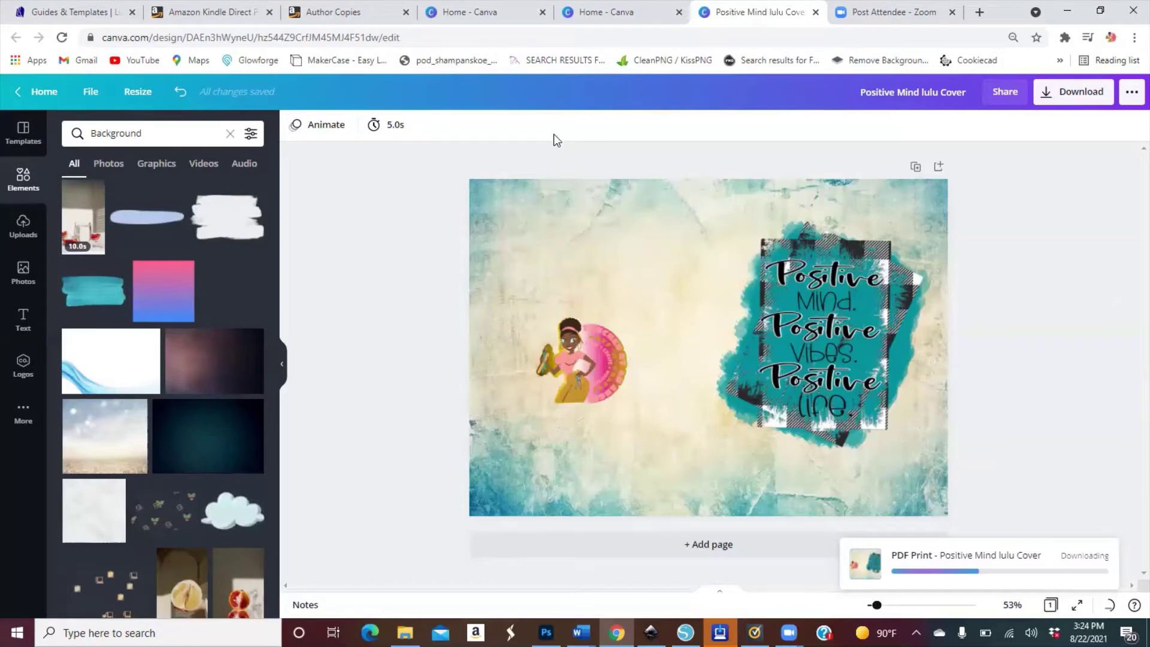
pyautogui.hotkey('ctrl', '4')
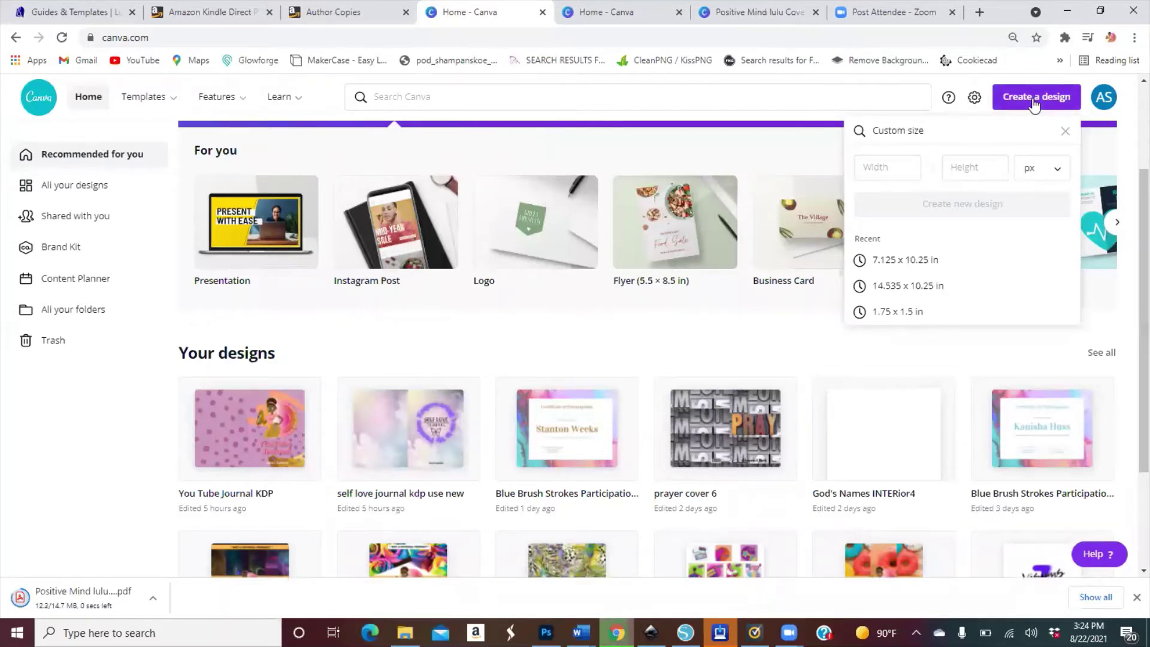
pyautogui.click(1034, 105)
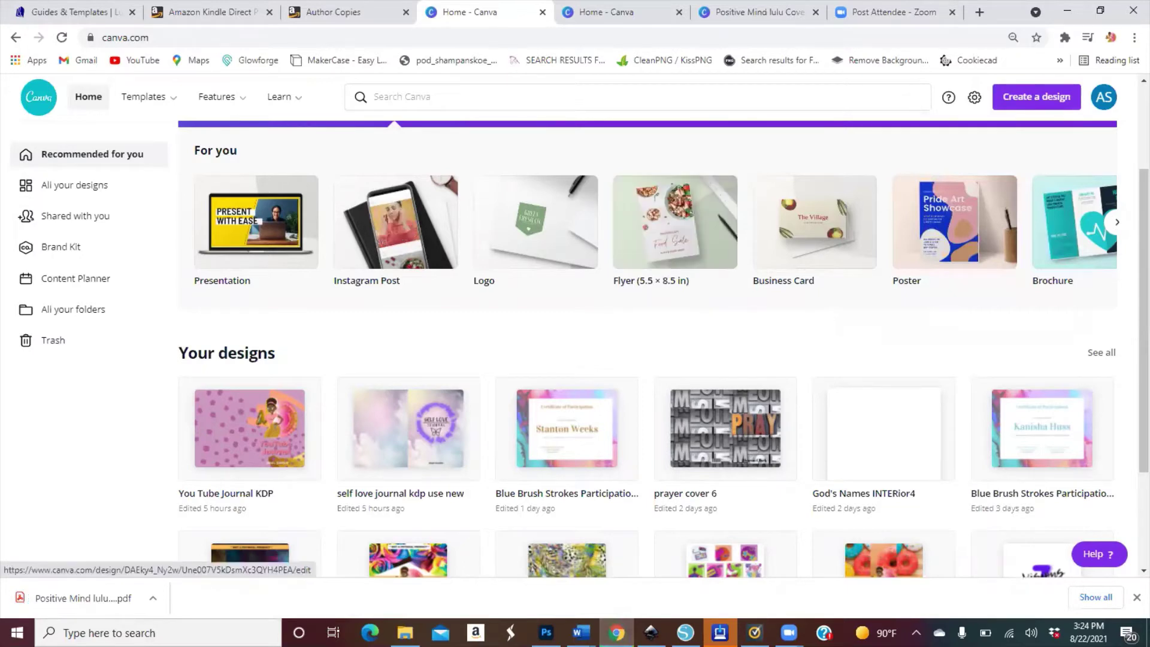
# Open the lulu-executive-interior-lined-100 PDF from the journals folder in Downloads.
pyautogui.click(405, 633)
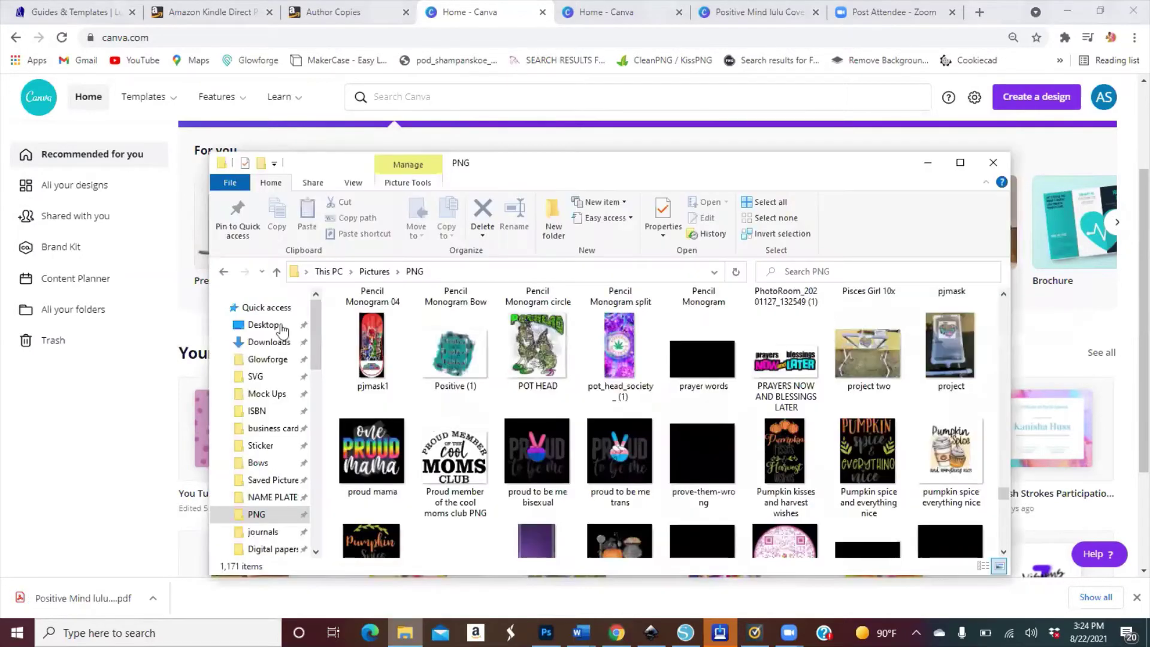
pyautogui.moveTo(314, 325); pyautogui.dragTo(313, 343)
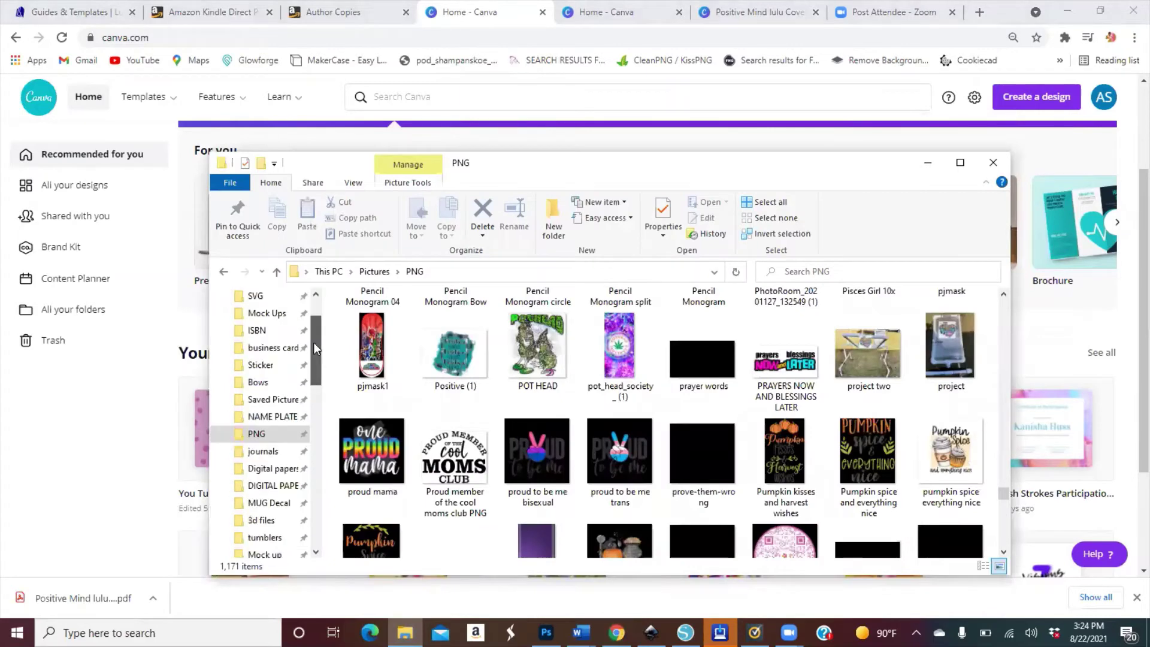
pyautogui.scroll(-1, 273, 406)
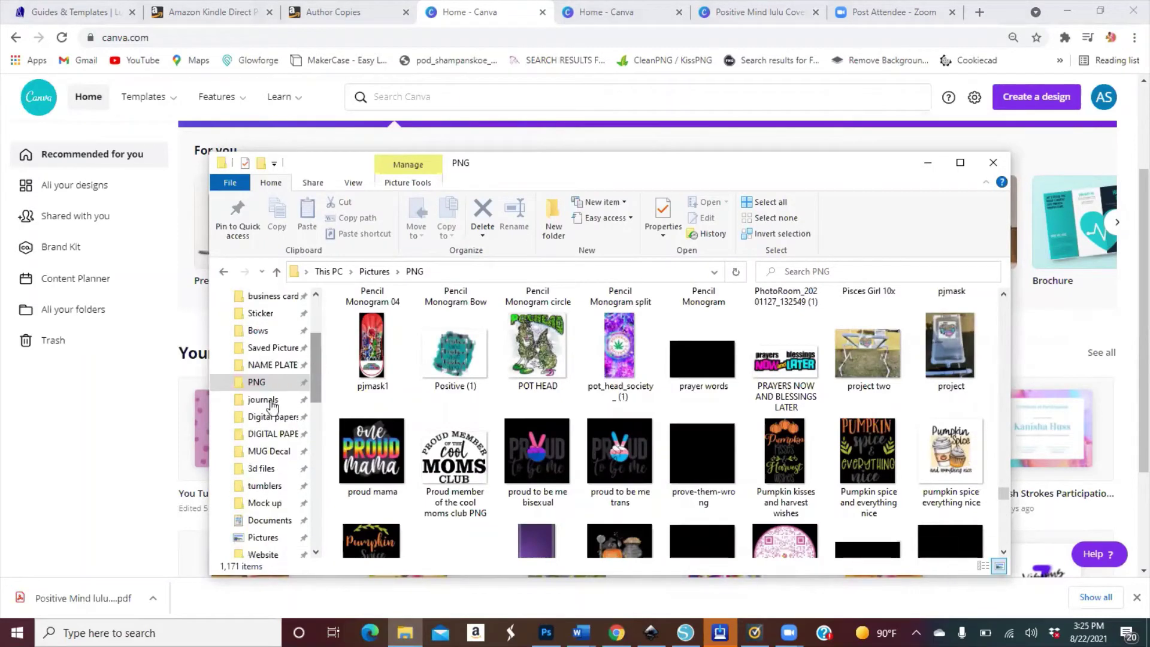
pyautogui.click(264, 400)
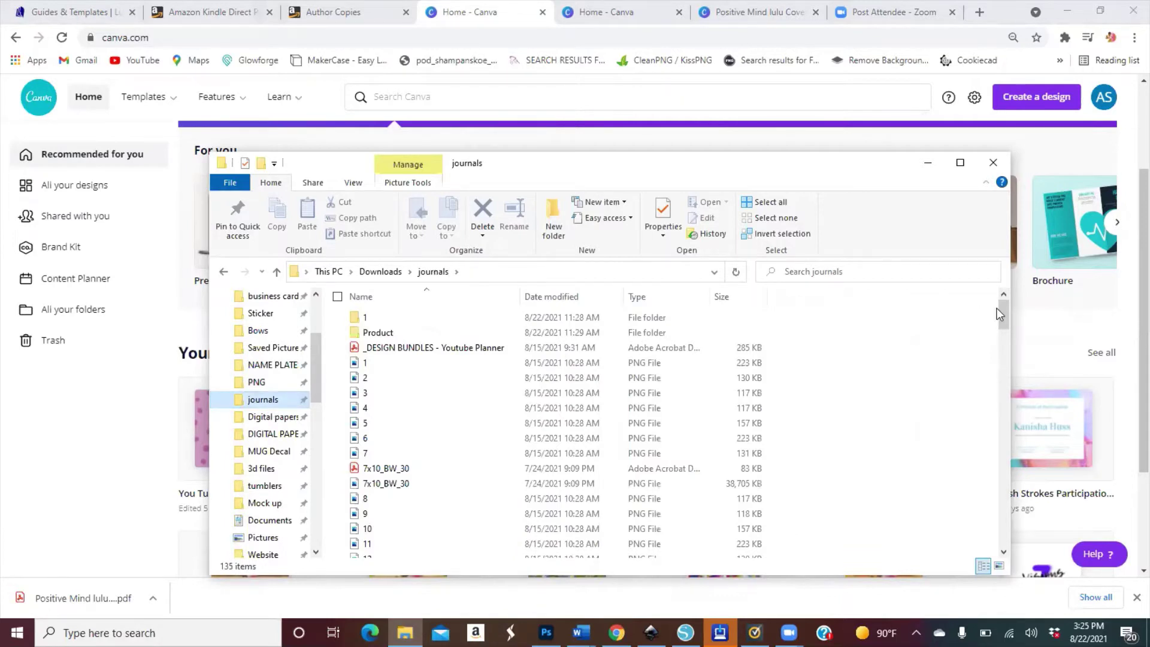
pyautogui.moveTo(1001, 318); pyautogui.dragTo(448, 513)
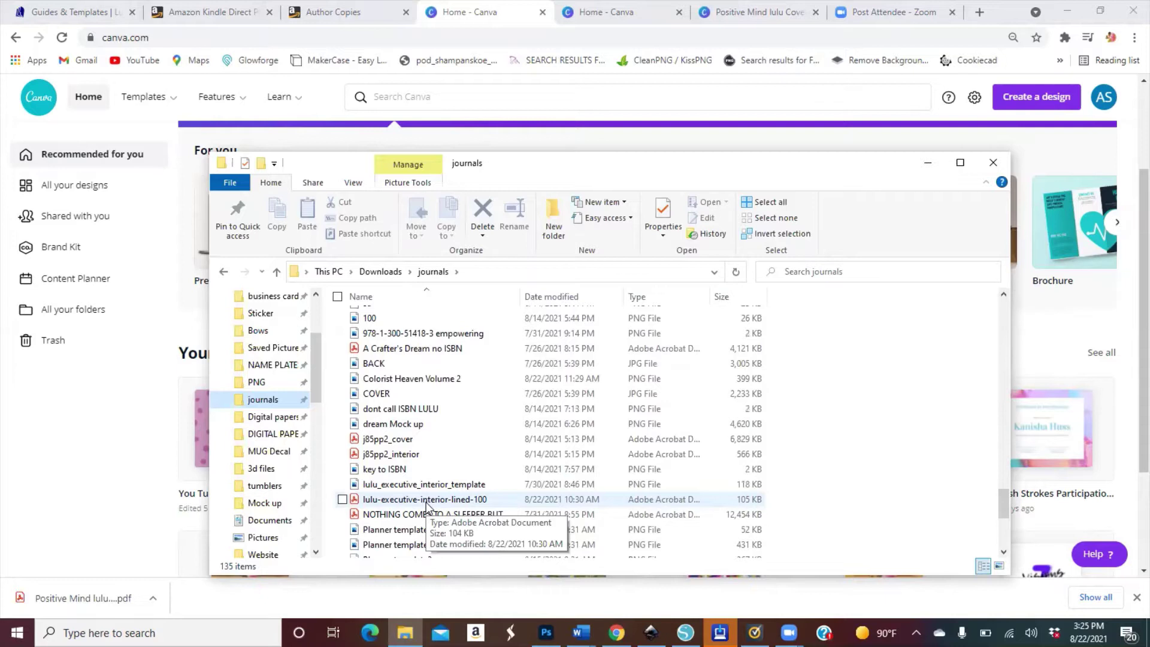
pyautogui.doubleClick(425, 501)
pyautogui.click(425, 502)
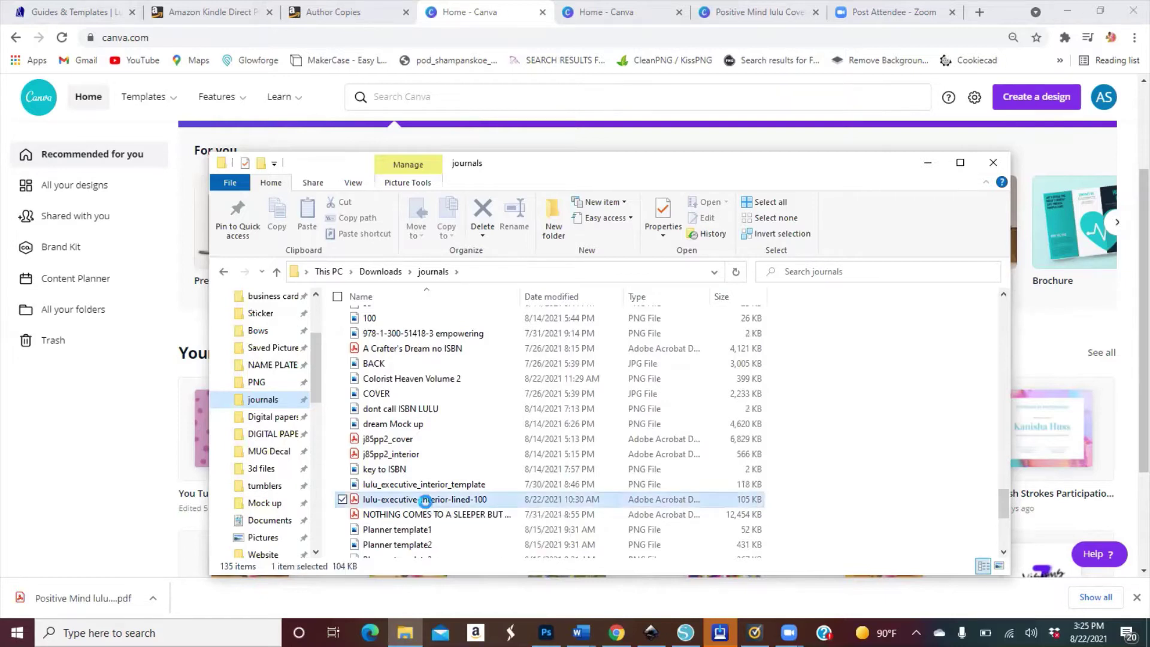
pyautogui.doubleClick(427, 504)
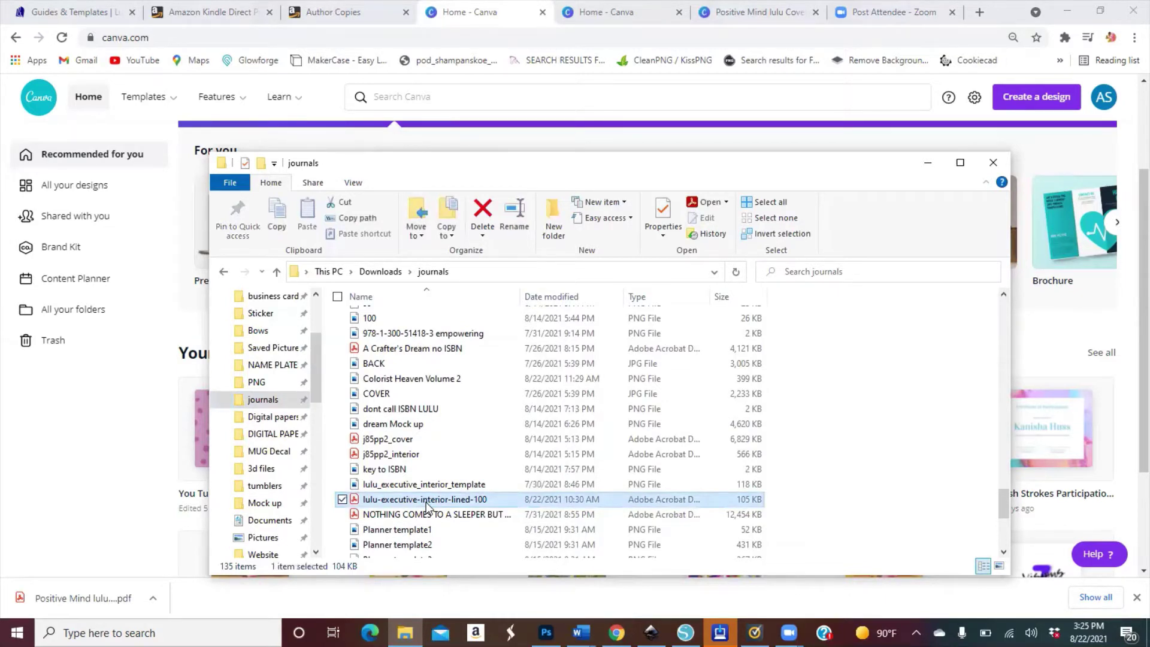
pyautogui.doubleClick(426, 502)
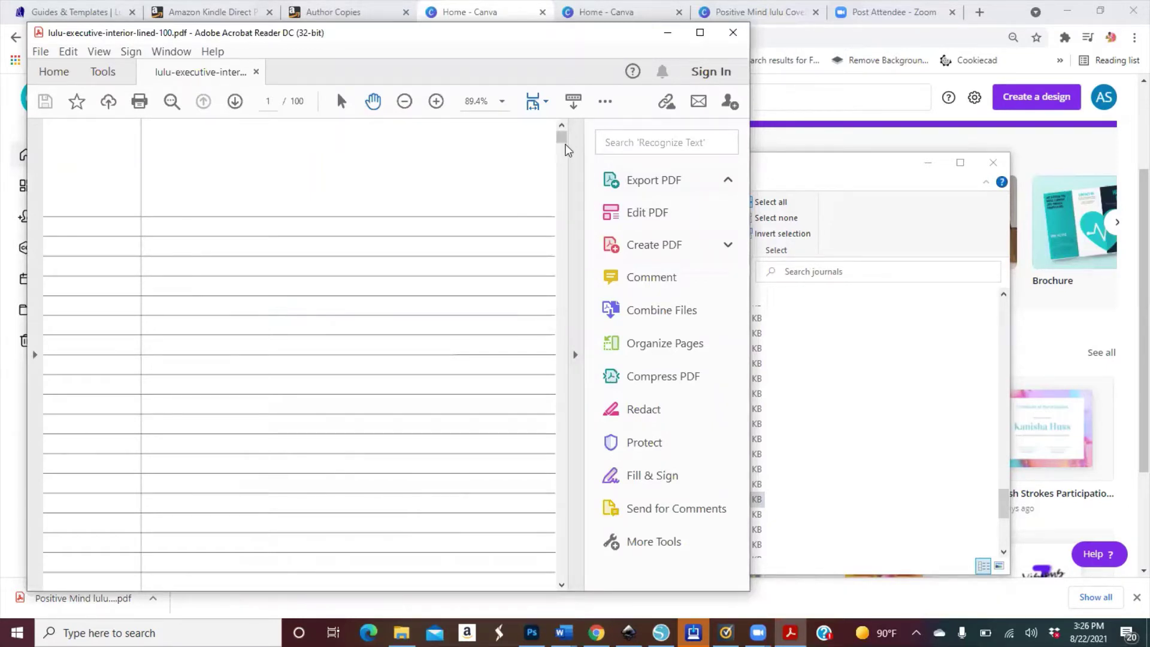
# Look through the pages of the lined interior PDF, and return to Lulu's Guides & Templates page.
pyautogui.scroll(-10, 567, 156)
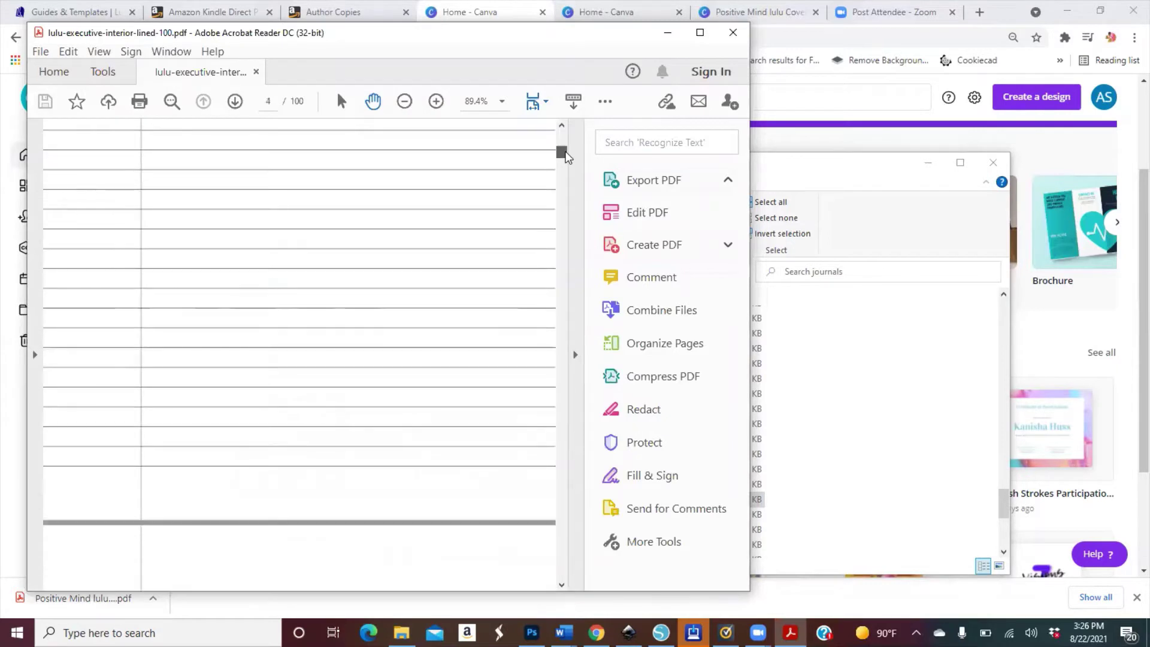
pyautogui.moveTo(566, 158); pyautogui.dragTo(564, 271)
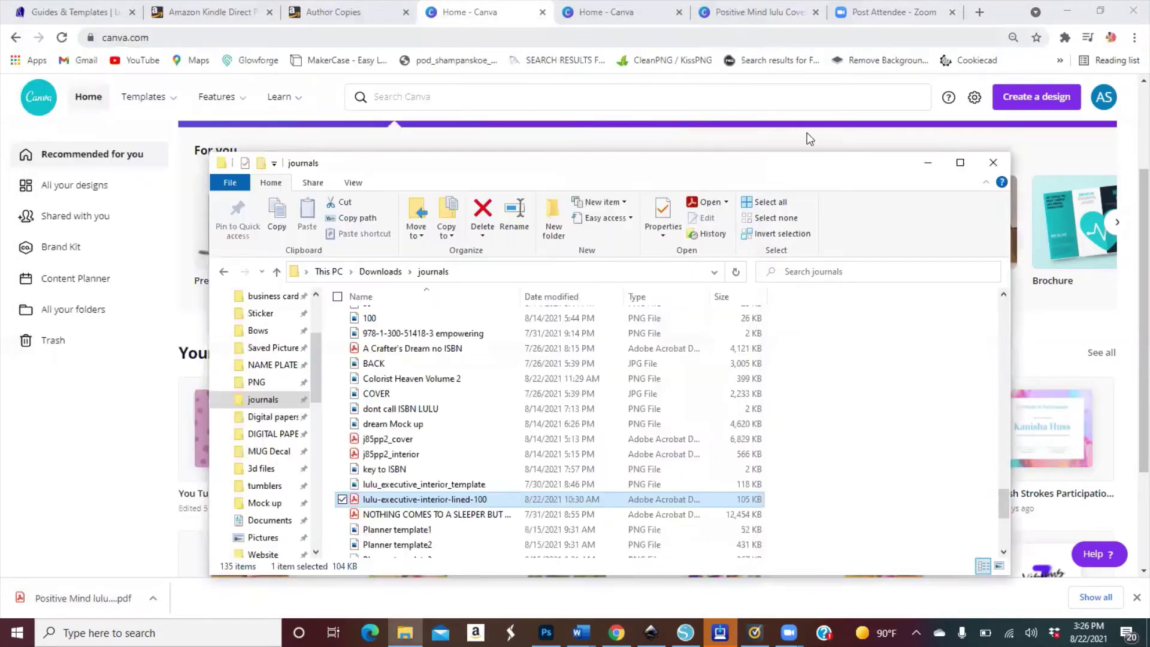
pyautogui.click(990, 165)
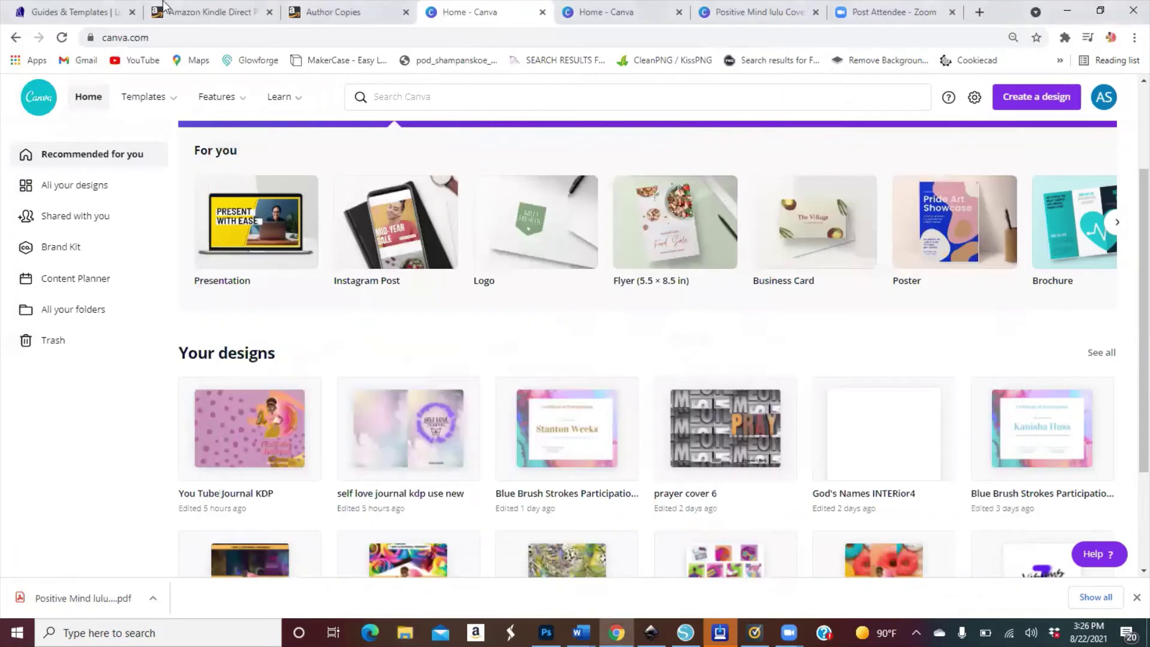
pyautogui.click(100, 10)
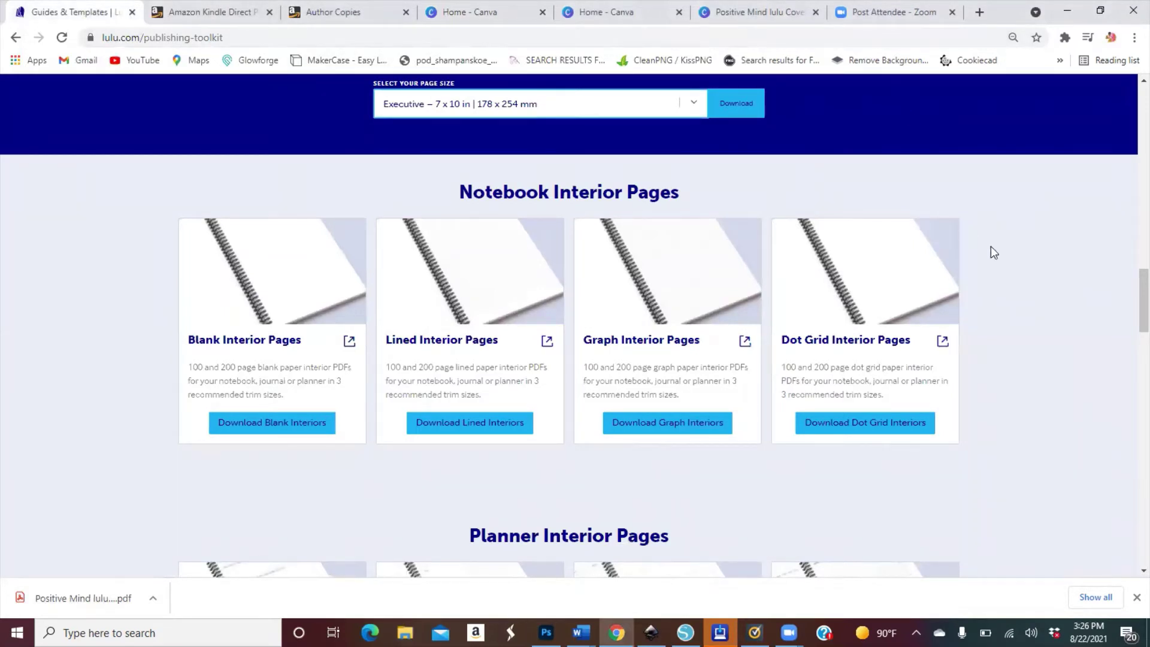
# Start a new print book project from Lulu's print book creation page.
pyautogui.moveTo(1129, 305); pyautogui.dragTo(1127, 106)
pyautogui.scroll(4, 749, 141)
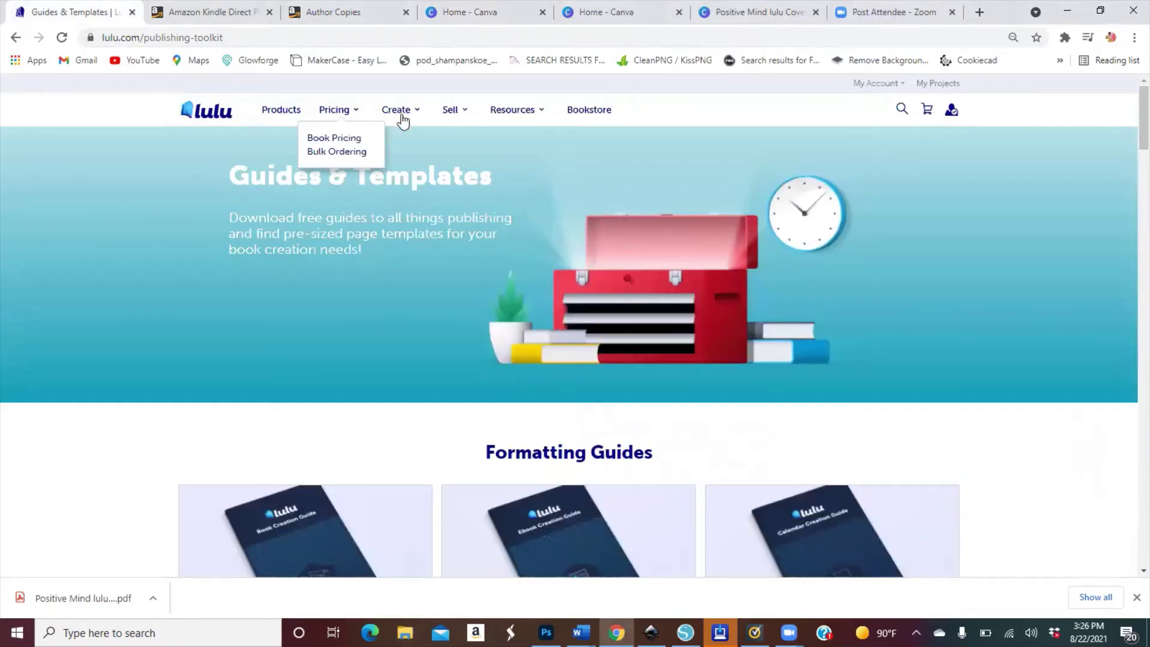
pyautogui.moveTo(400, 114)
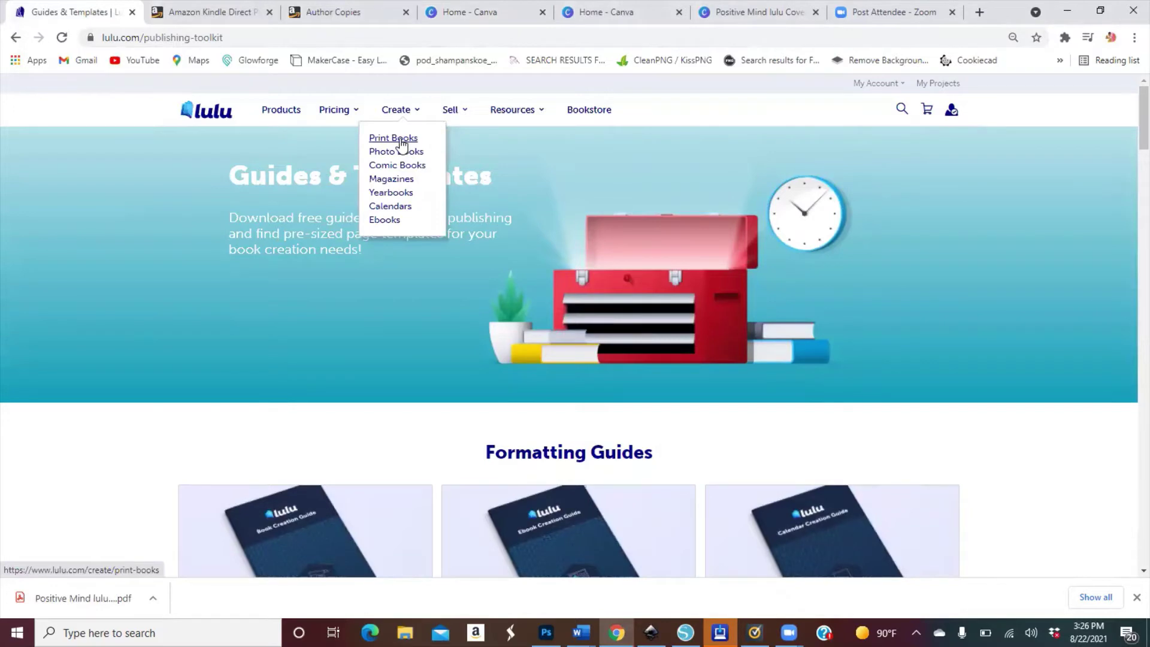
pyautogui.click(401, 144)
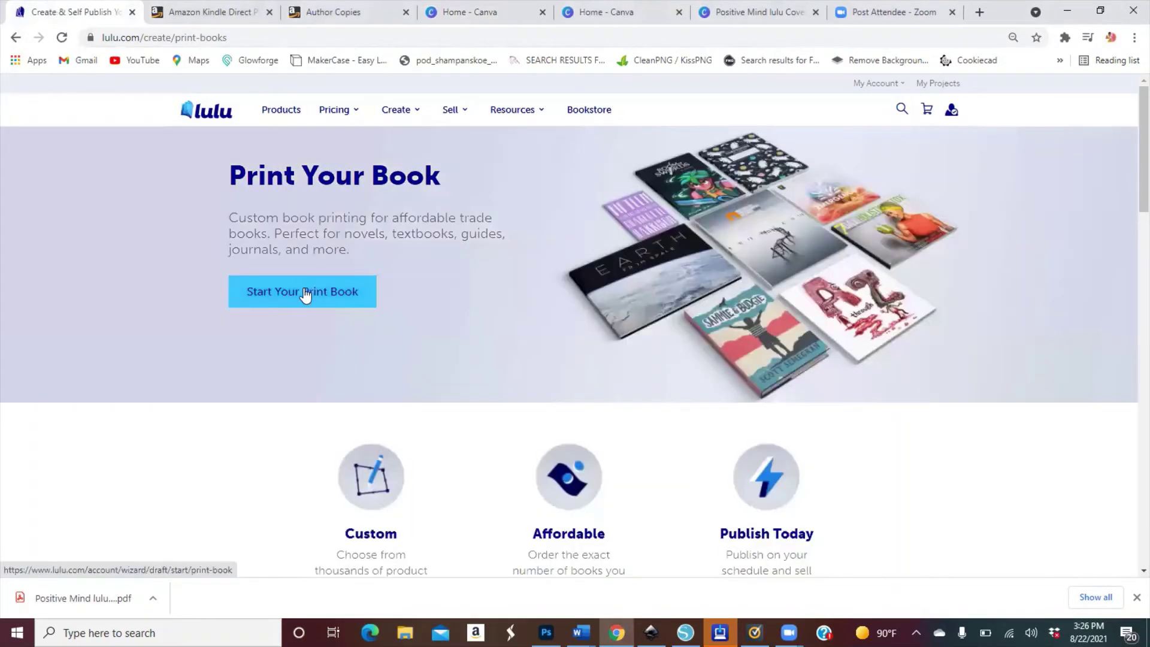
pyautogui.click(304, 292)
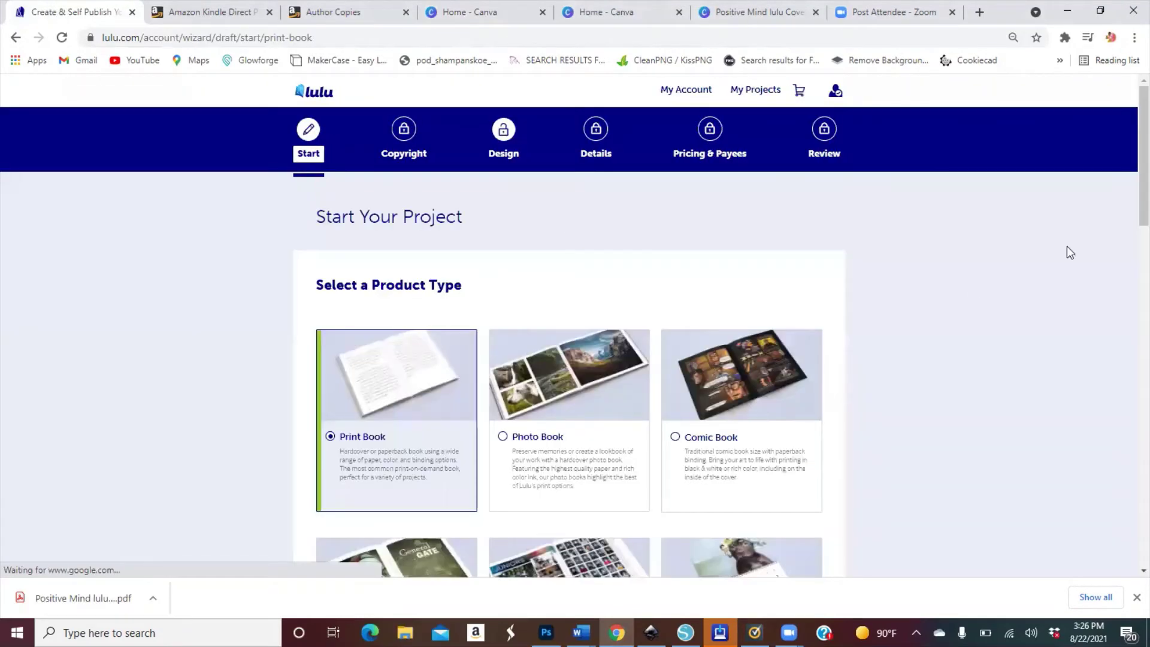
# Check that the product type is Print Book and the goal is Print Your Book, down to the Book Details section.
pyautogui.scroll(-1, 1128, 264)
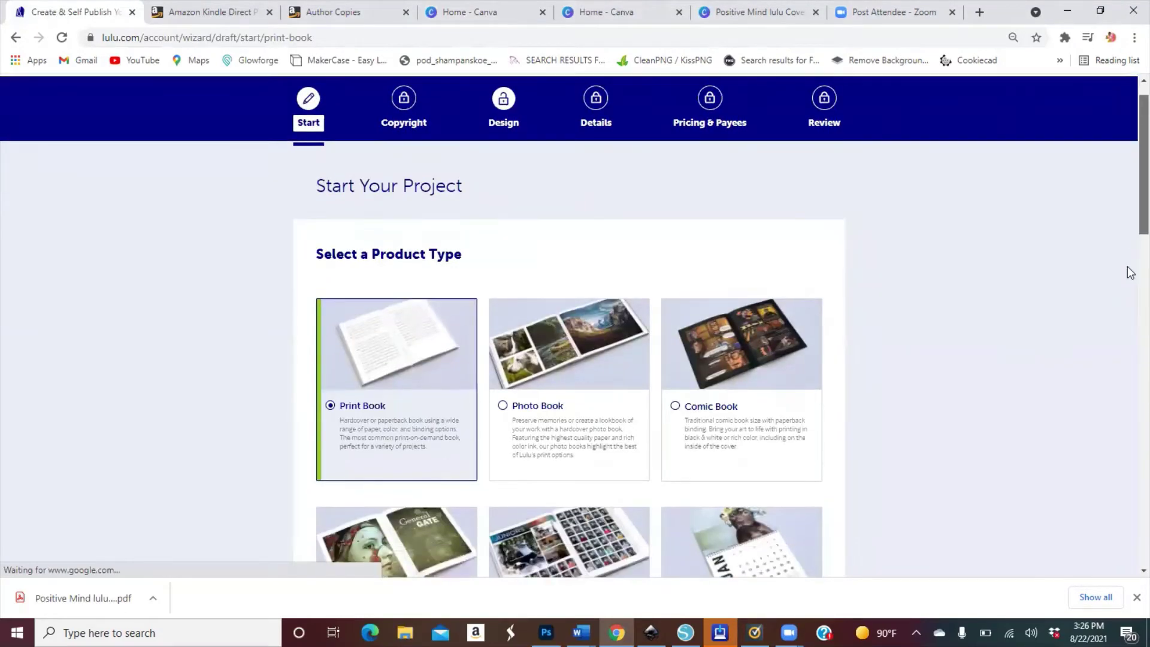
pyautogui.scroll(-3, 864, 223)
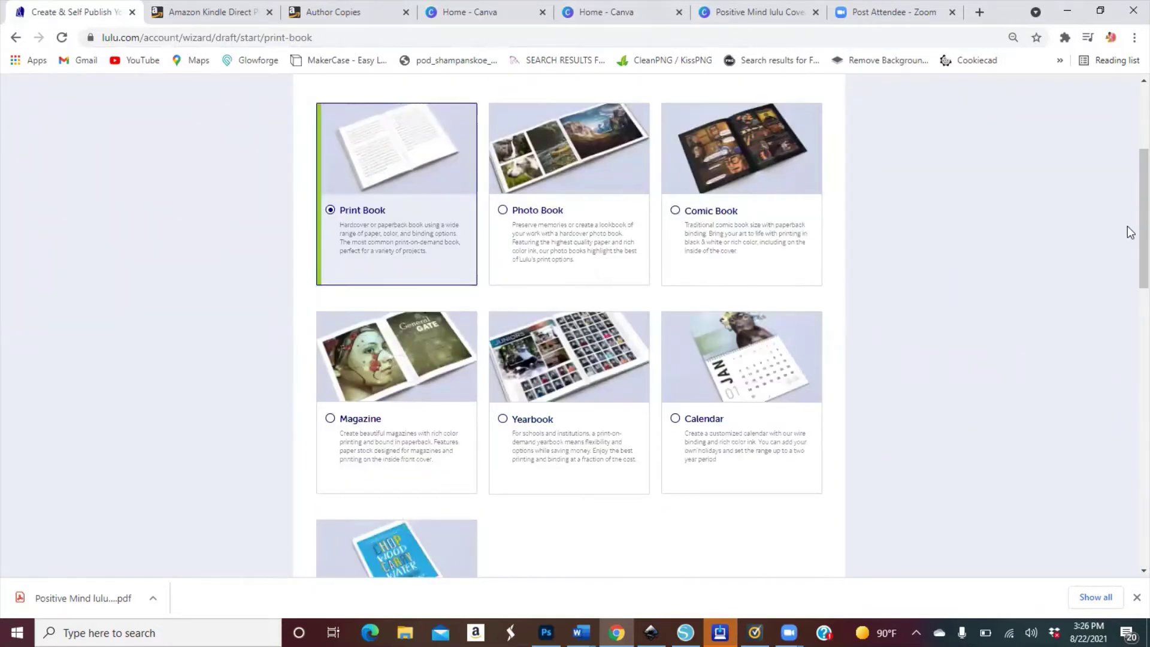
pyautogui.scroll(-1, 1129, 270)
pyautogui.scroll(-5, 1127, 378)
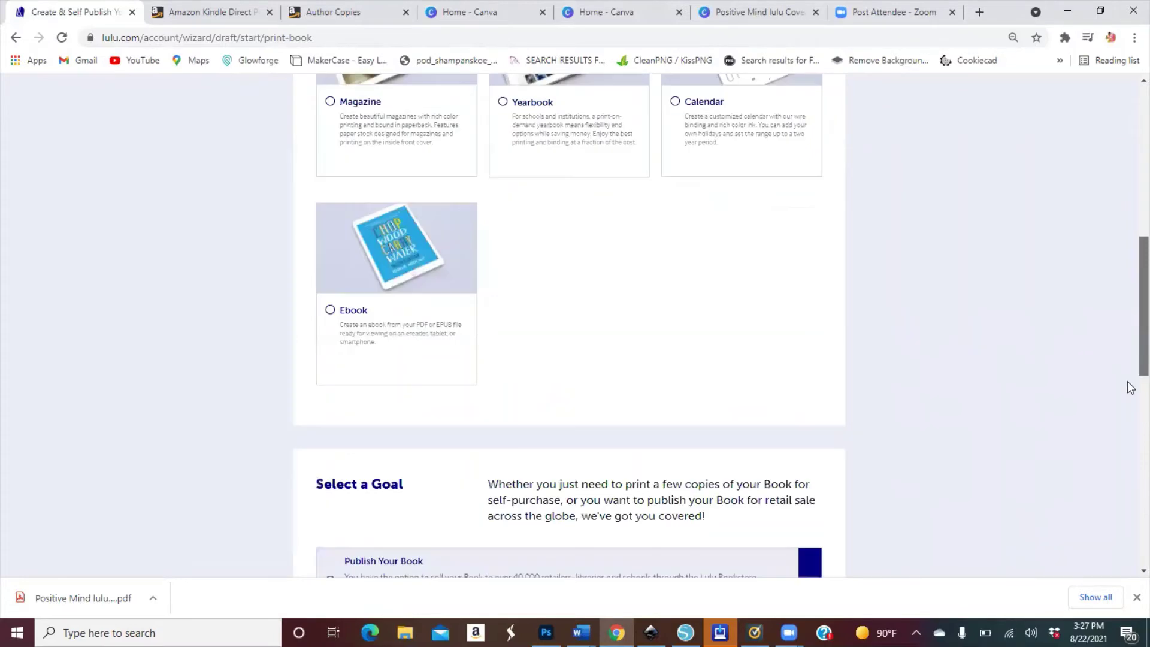
pyautogui.scroll(-5, 1128, 402)
pyautogui.scroll(-1, 1130, 406)
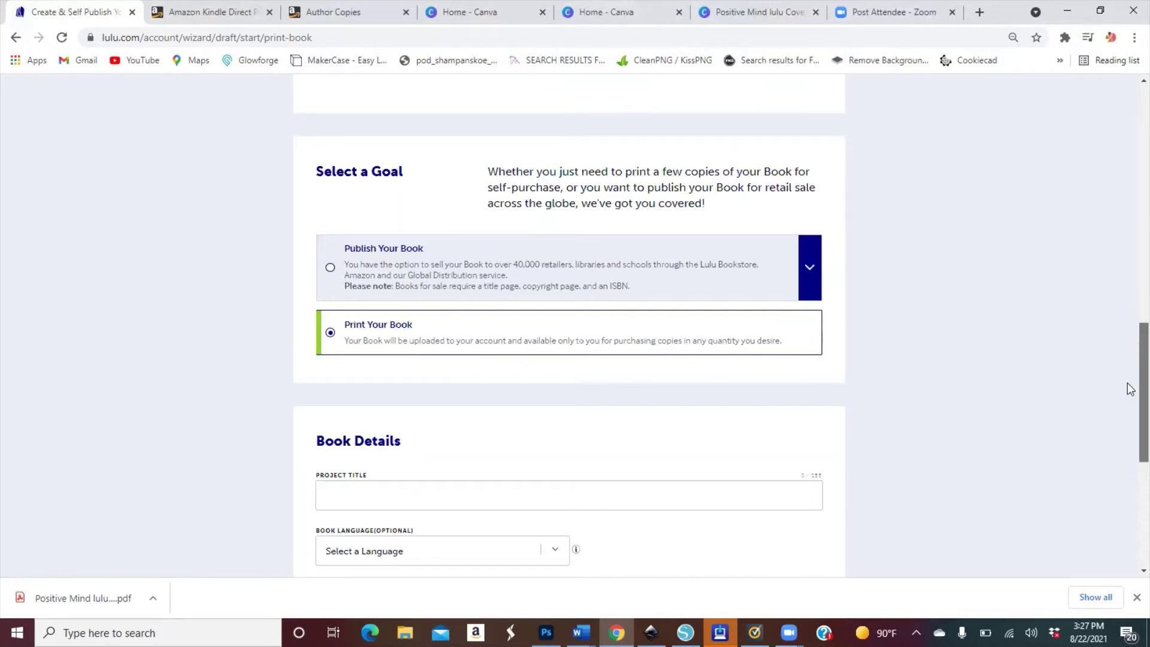
pyautogui.scroll(-3, 1130, 385)
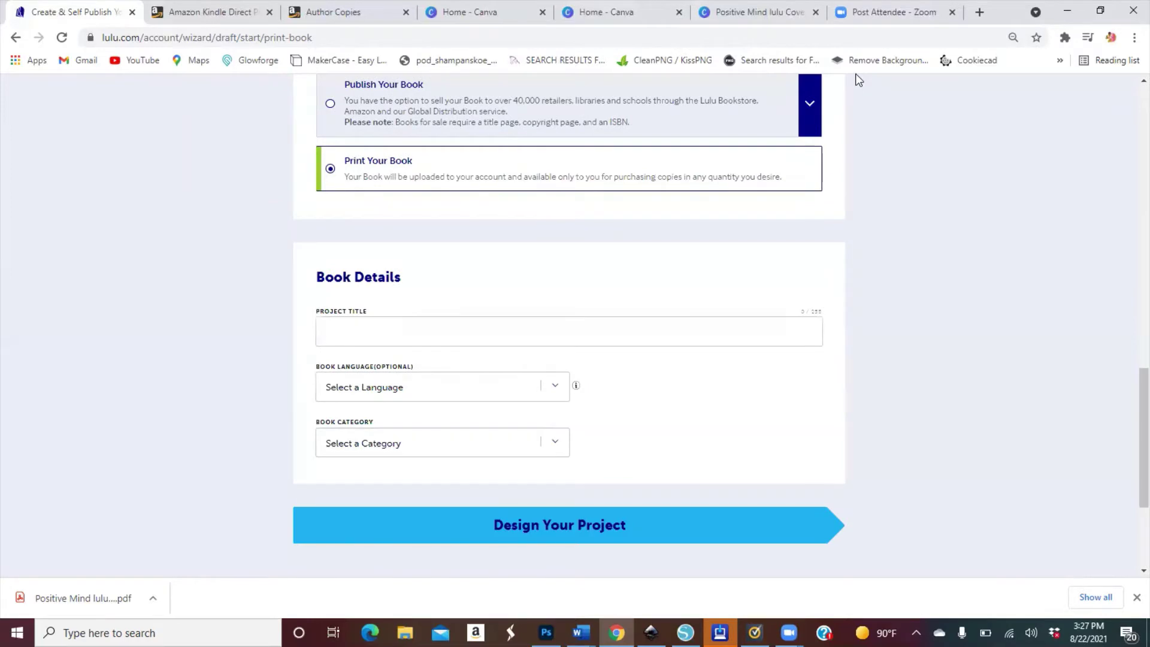
# Check the title wording on the Positive Mind lulu Cover design in Canva, and return to the Lulu project.
pyautogui.hotkey('ctrl', '5')
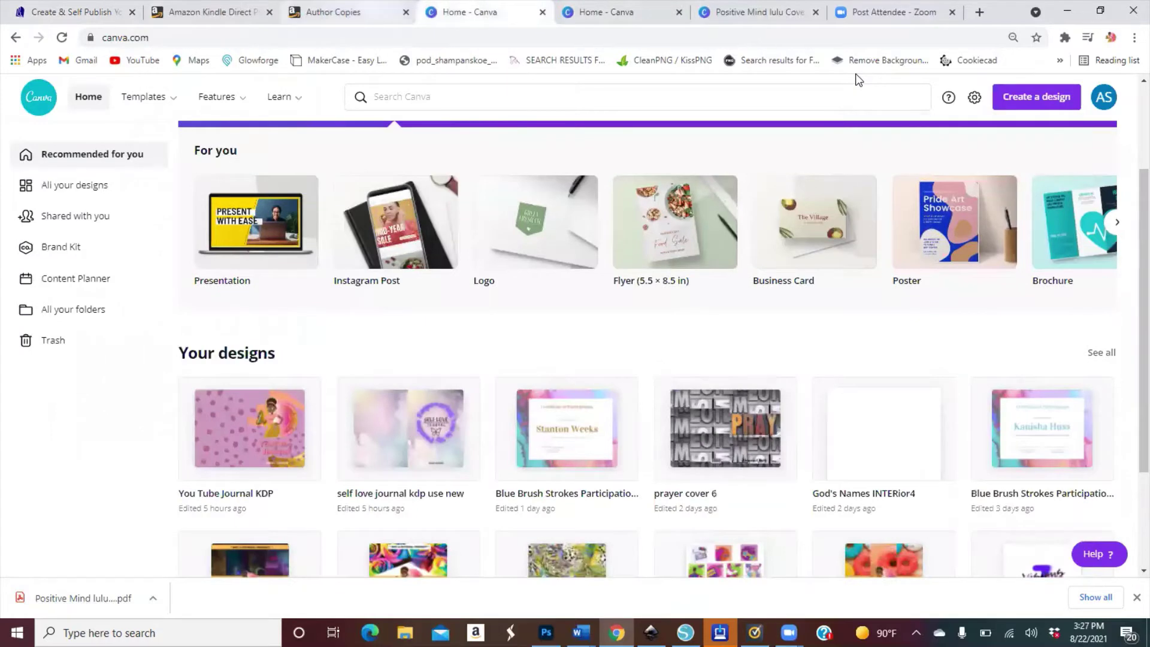
pyautogui.click(749, 18)
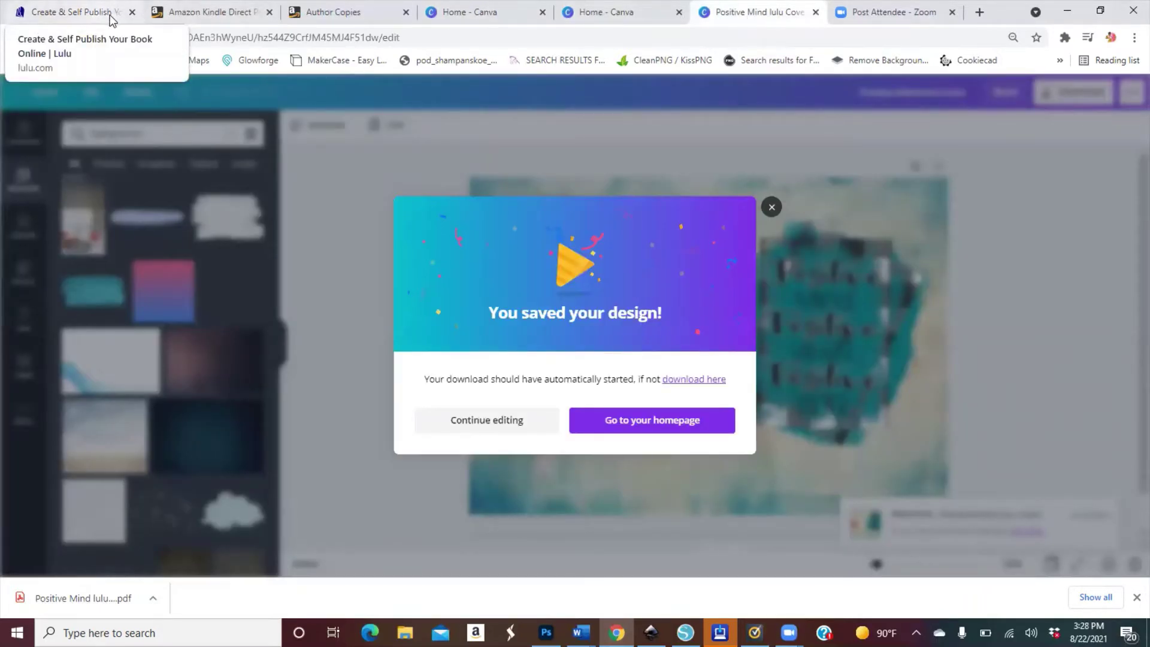
pyautogui.click(110, 20)
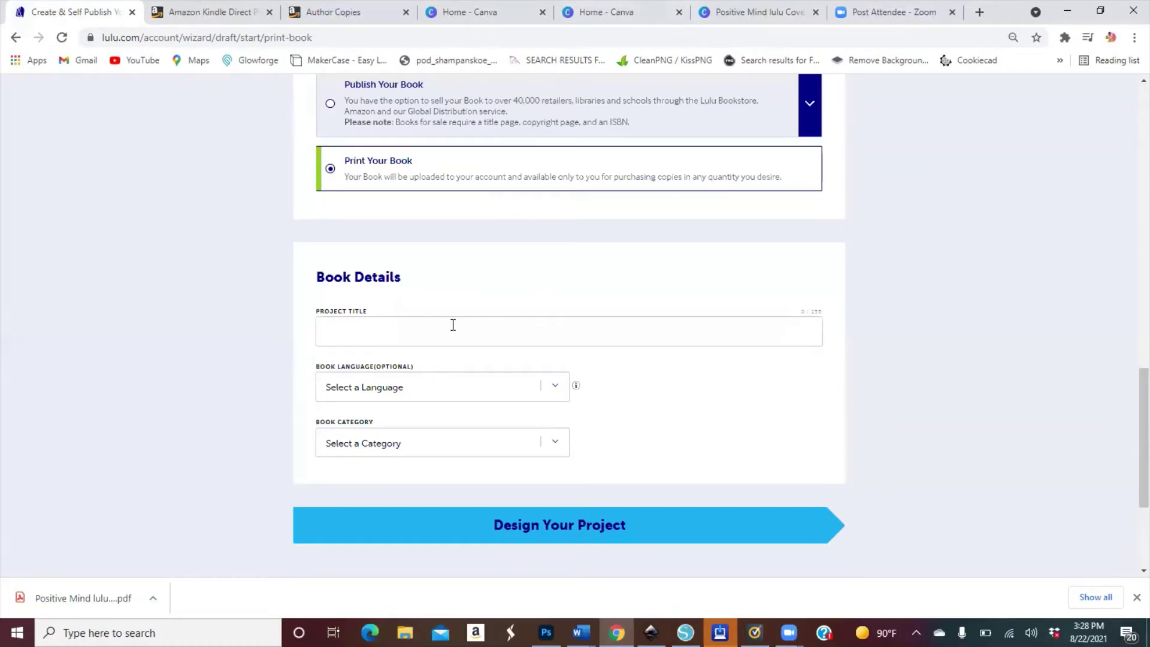
# Enter "A Positive Mind Journal" as the project title in the book details.
pyautogui.click(409, 331)
pyautogui.write('A')
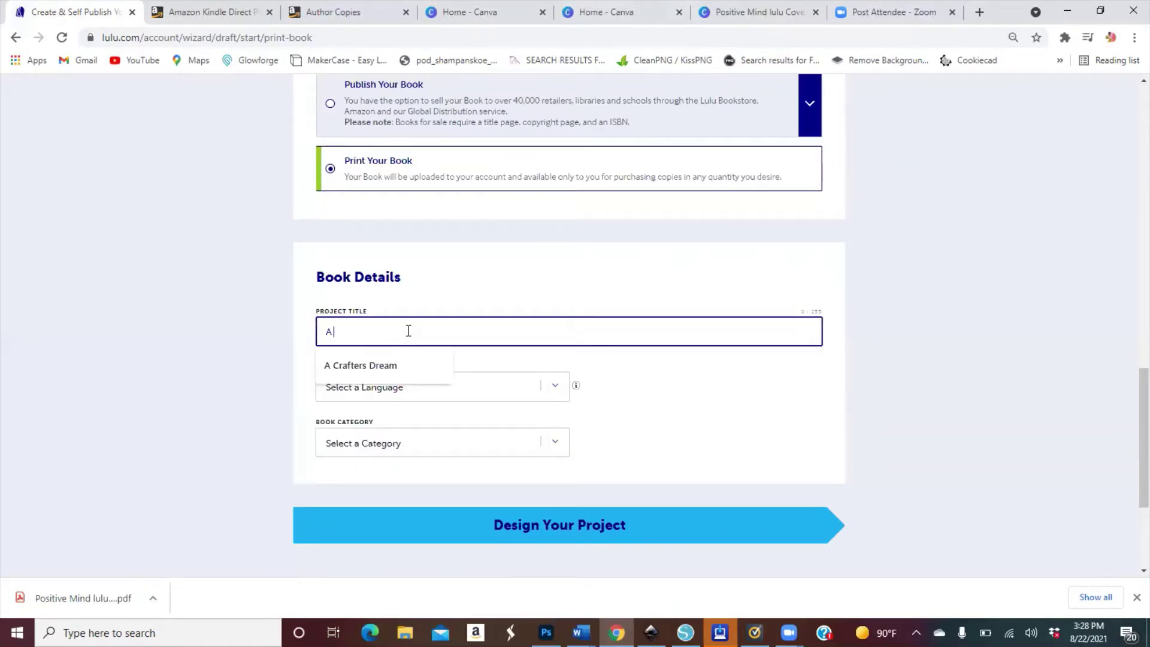
pyautogui.write(' P')
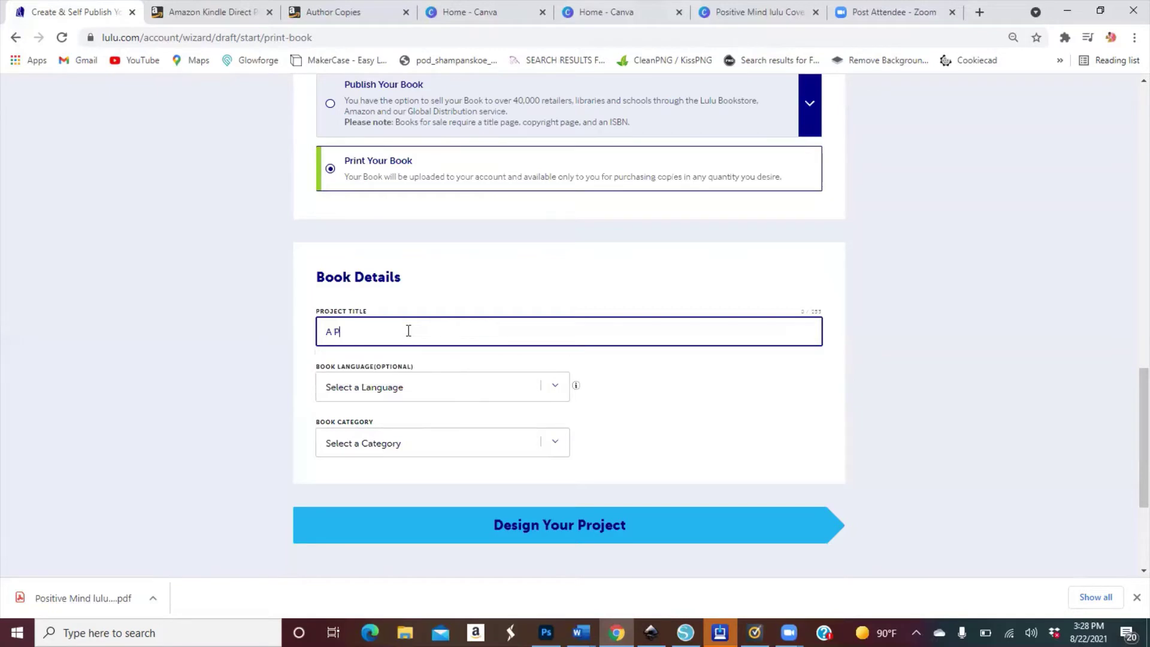
pyautogui.write('ositve Mind J')
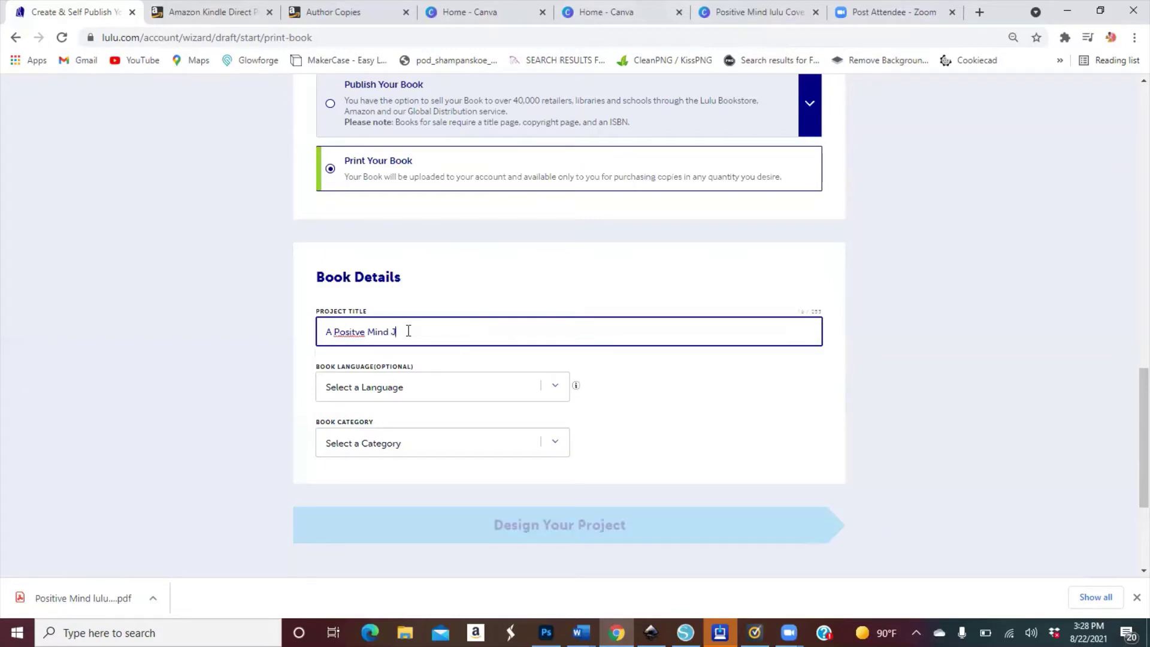
pyautogui.write('o')
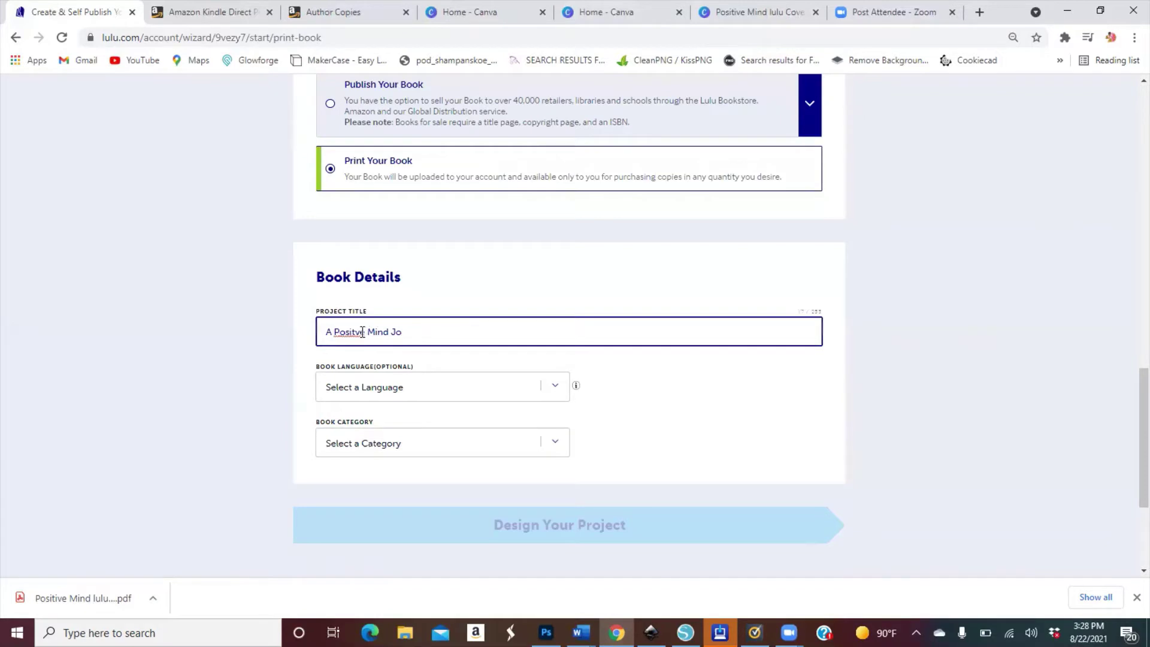
pyautogui.write('urnal')
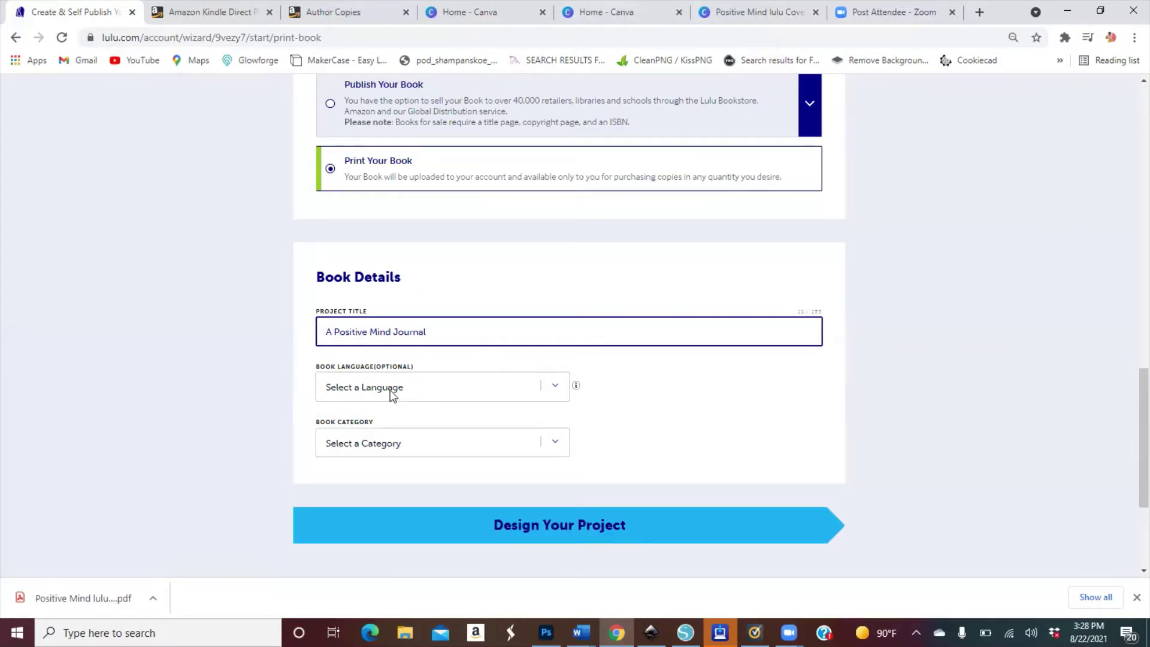
# Set the book language to English.
pyautogui.click(552, 387)
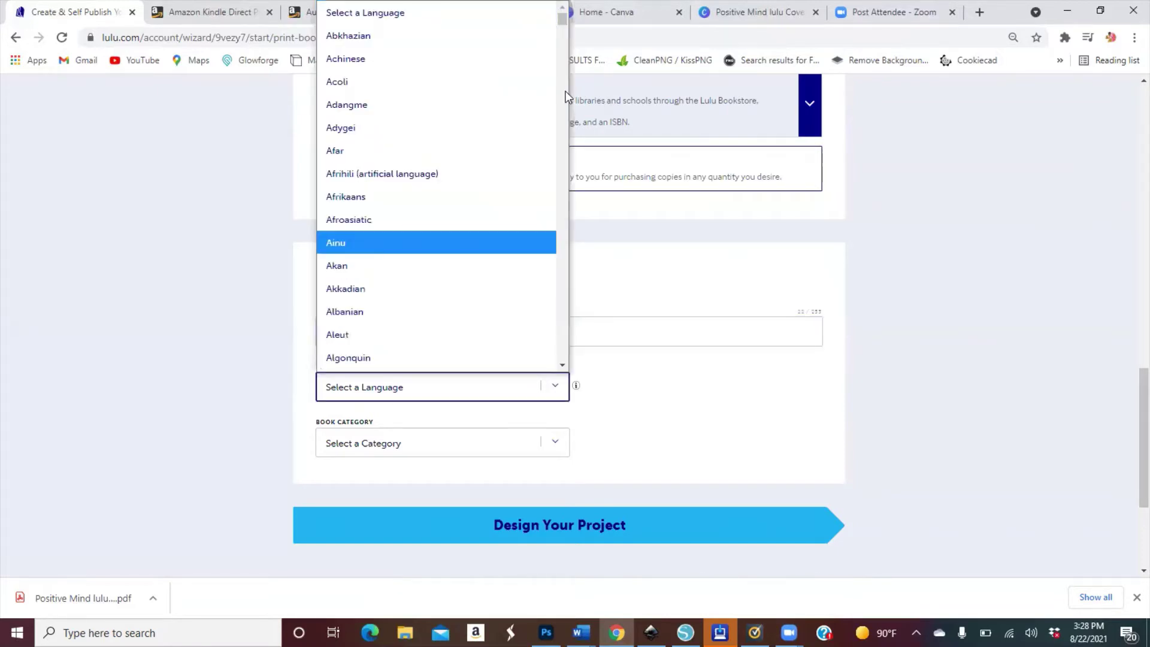
pyautogui.scroll(-10, 565, 96)
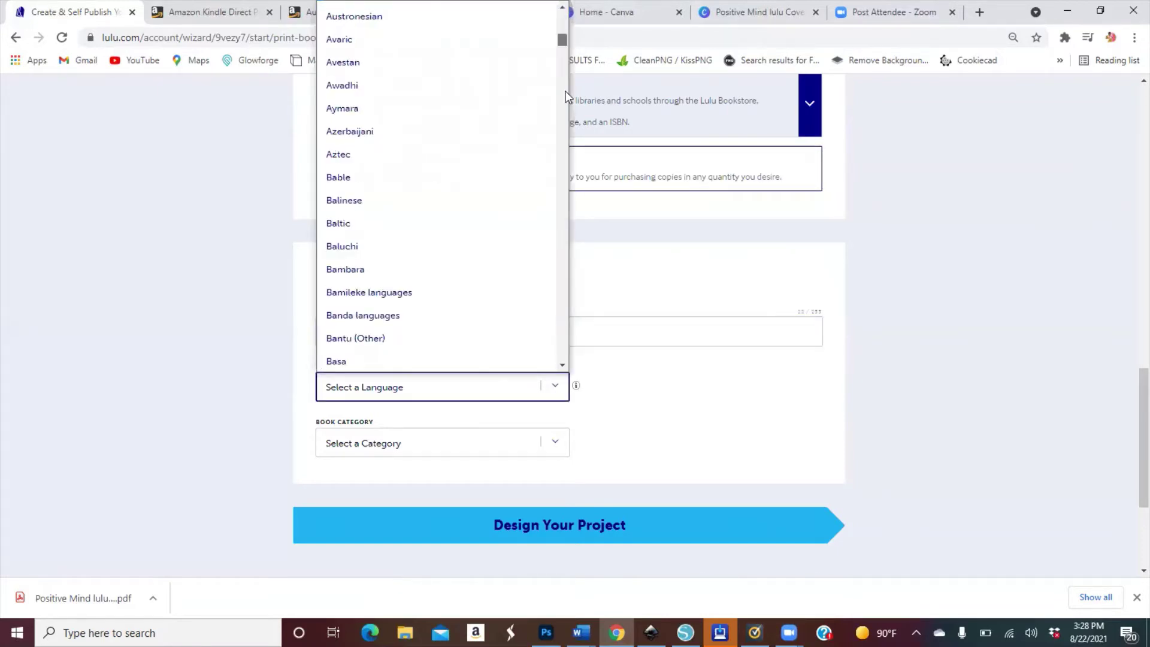
pyautogui.scroll(-12, 566, 84)
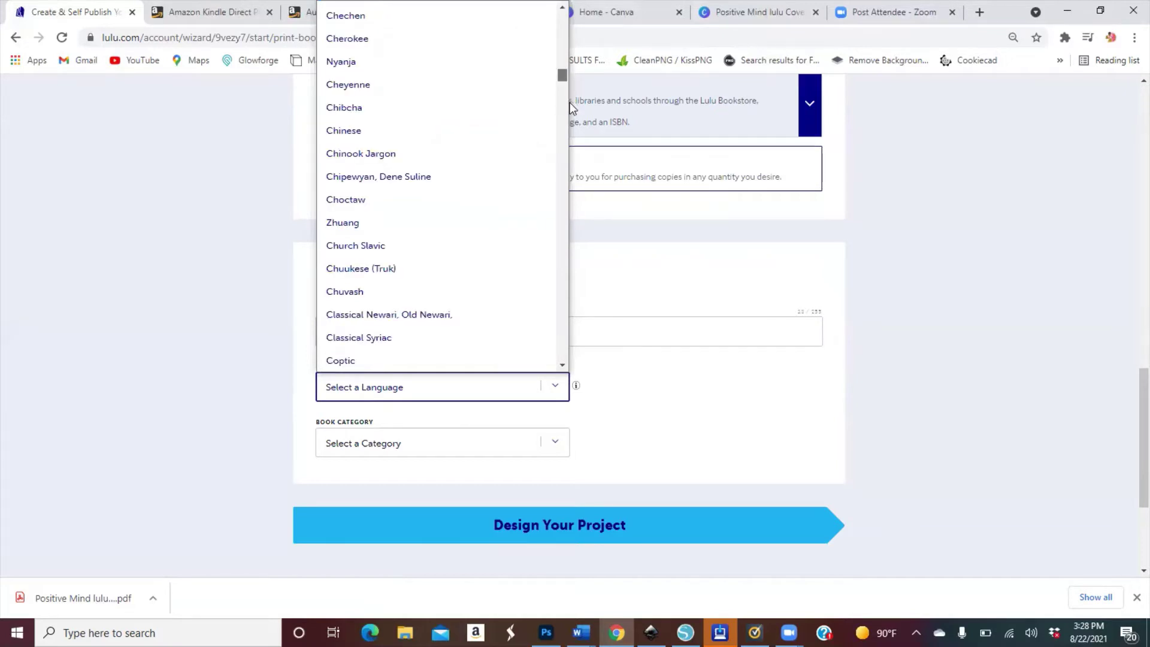
pyautogui.scroll(-12, 569, 103)
pyautogui.scroll(-1, 523, 96)
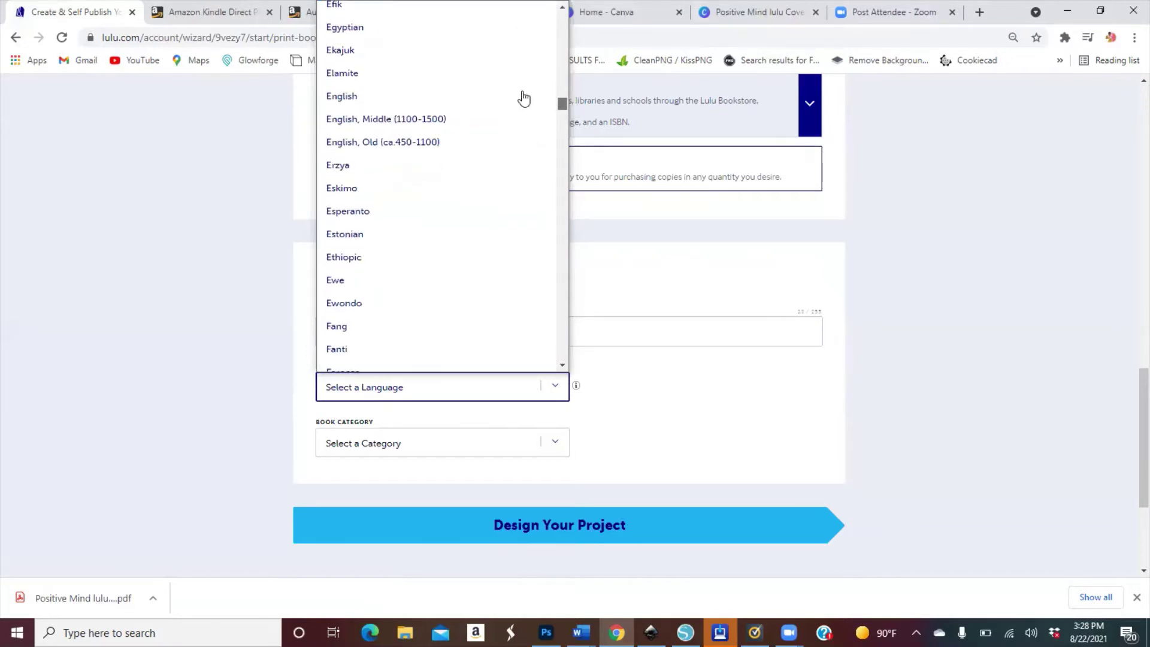
pyautogui.click(523, 96)
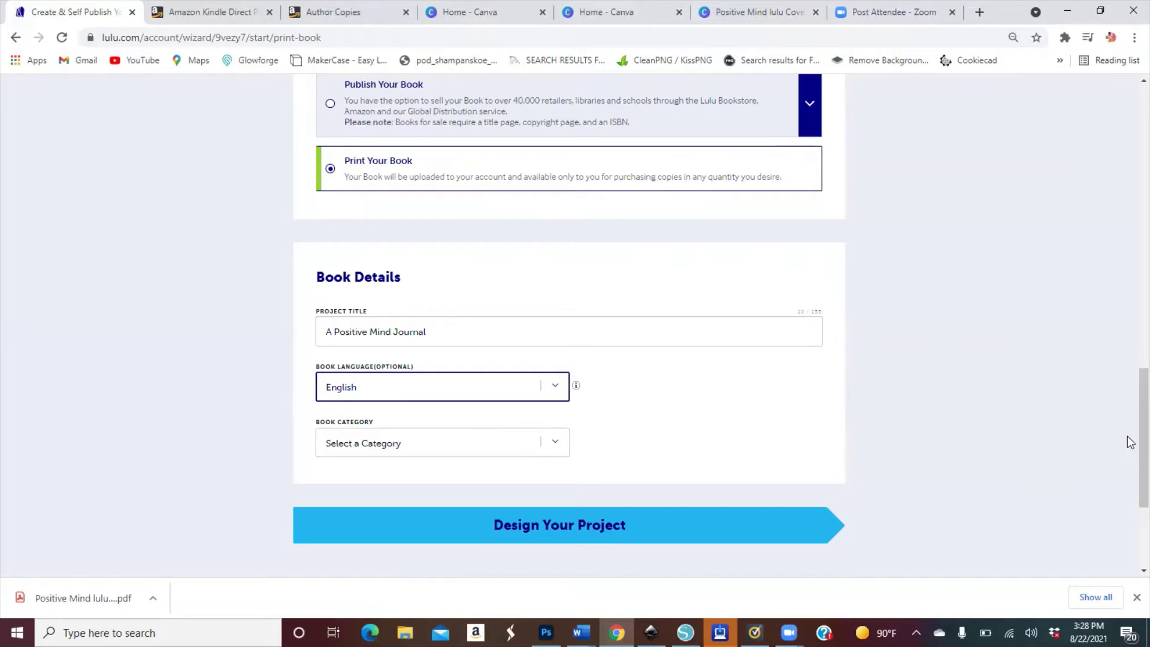
# Set the book category to Crafts & Hobbies and continue to the Design stage of the project.
pyautogui.scroll(-1, 1131, 449)
pyautogui.scroll(-1, 602, 371)
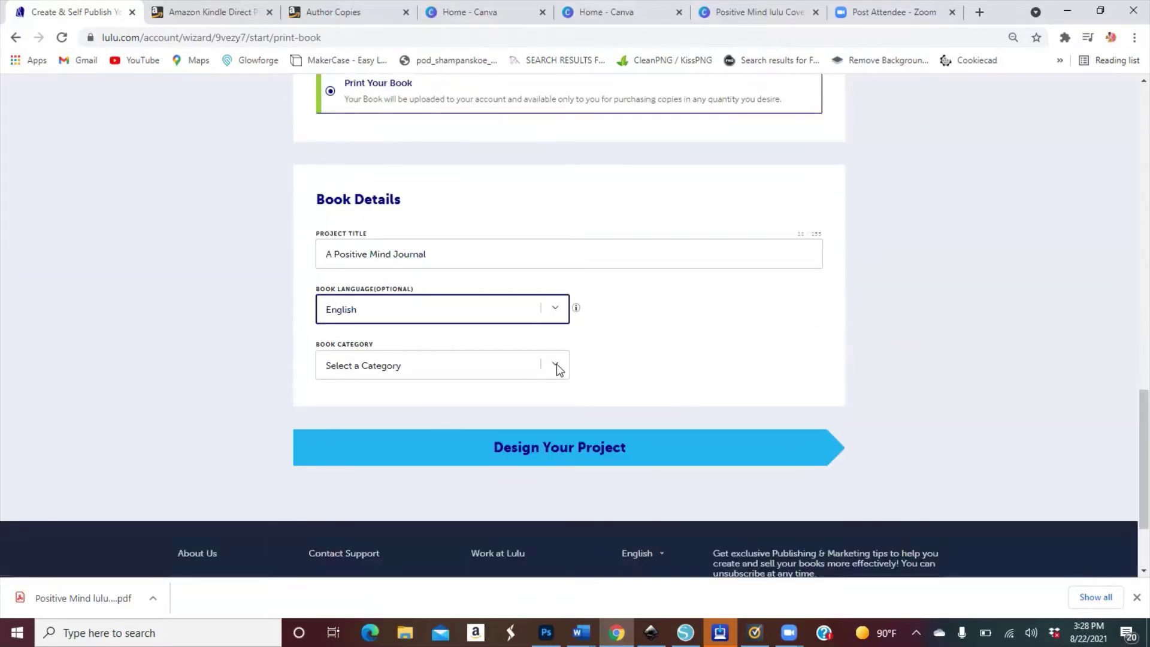
pyautogui.click(506, 366)
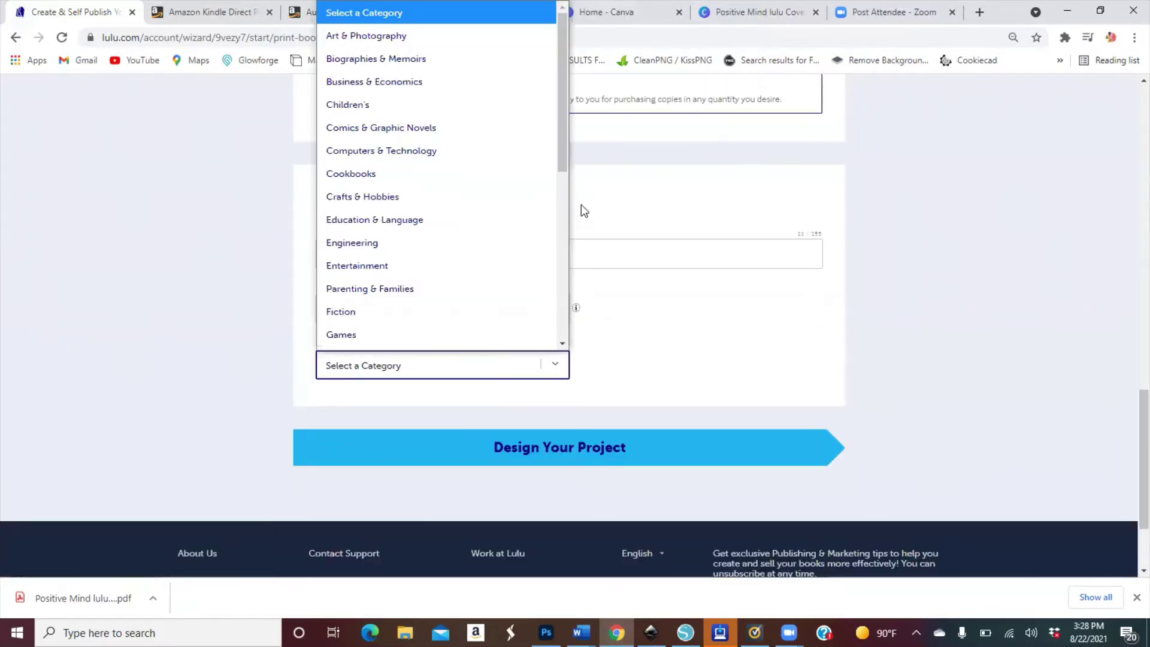
pyautogui.press('f')
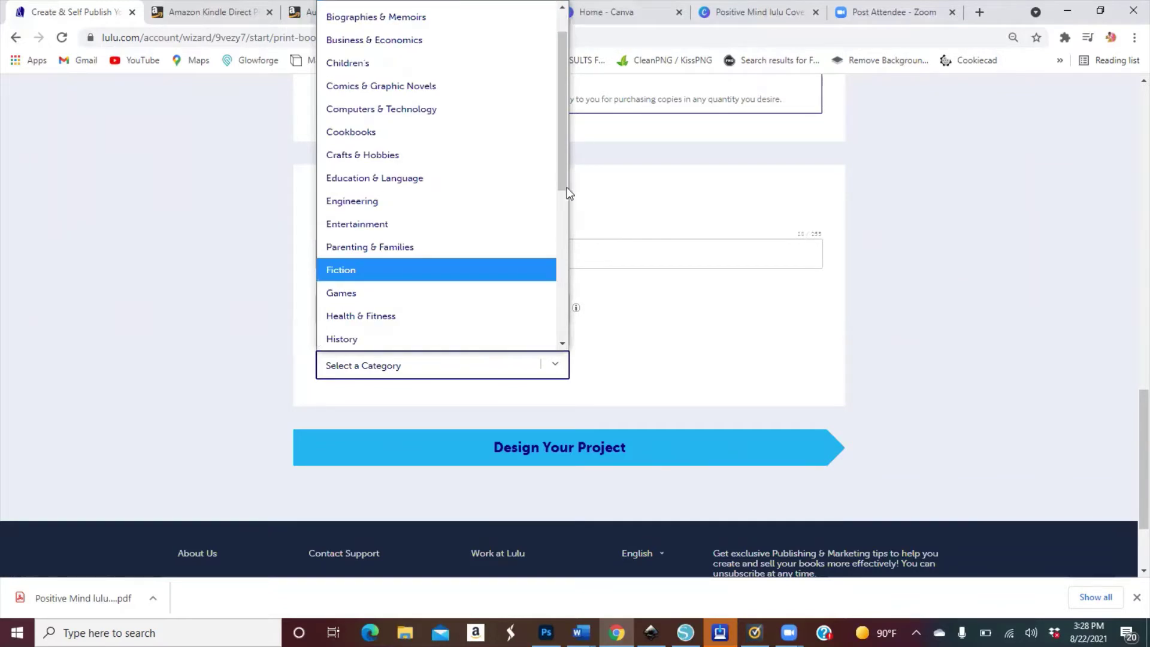
pyautogui.moveTo(564, 175); pyautogui.dragTo(563, 152)
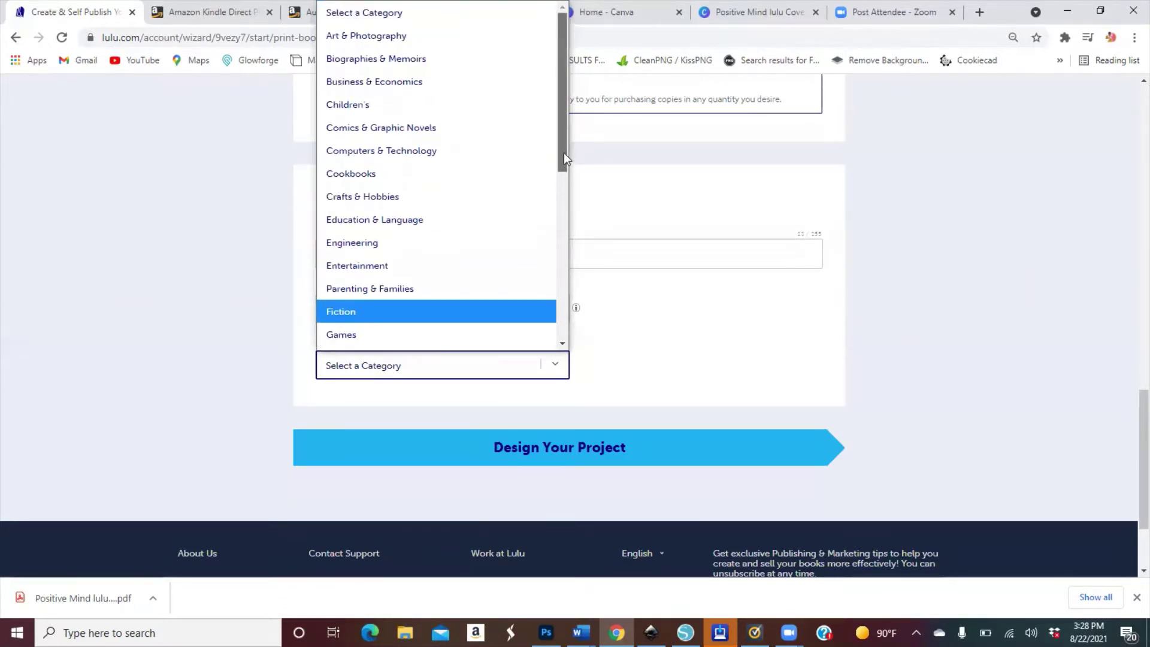
pyautogui.click(445, 196)
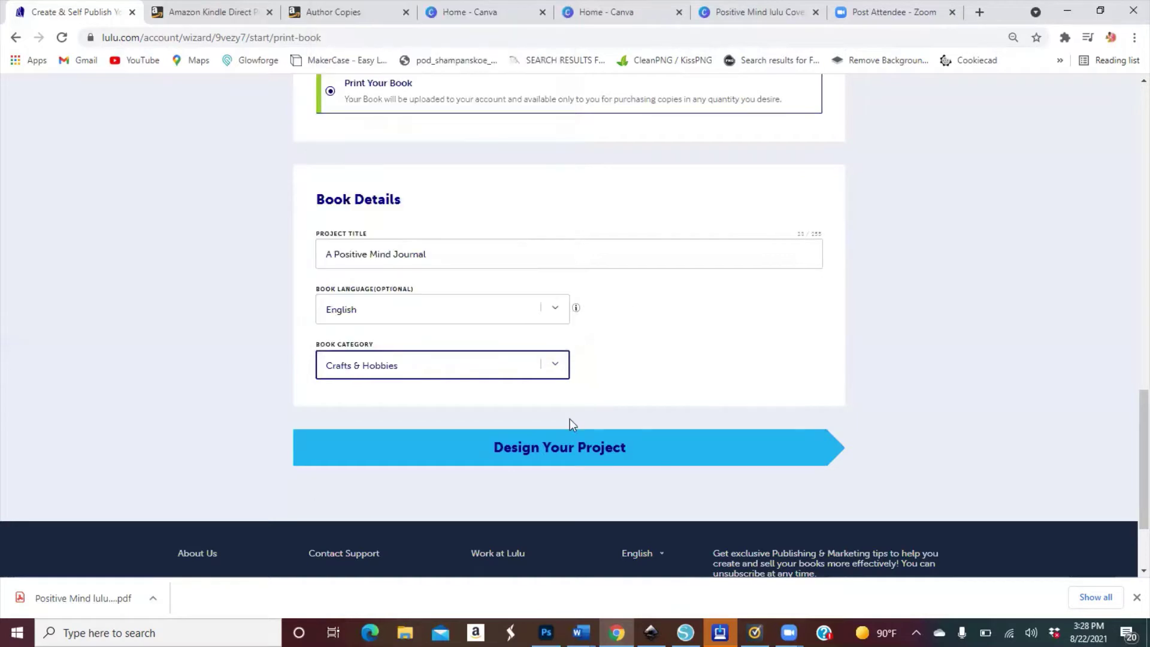
pyautogui.click(555, 449)
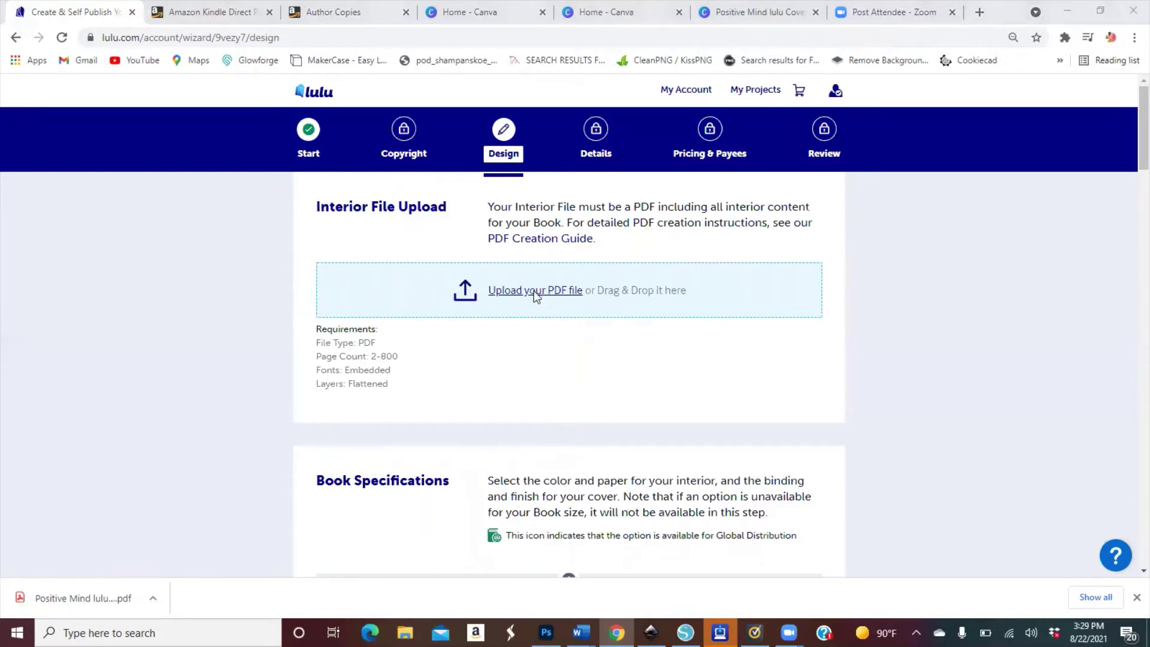
# Upload the lulu-executive-interior-lined-100 PDF from the journals folder as the book's interior file.
pyautogui.click(535, 291)
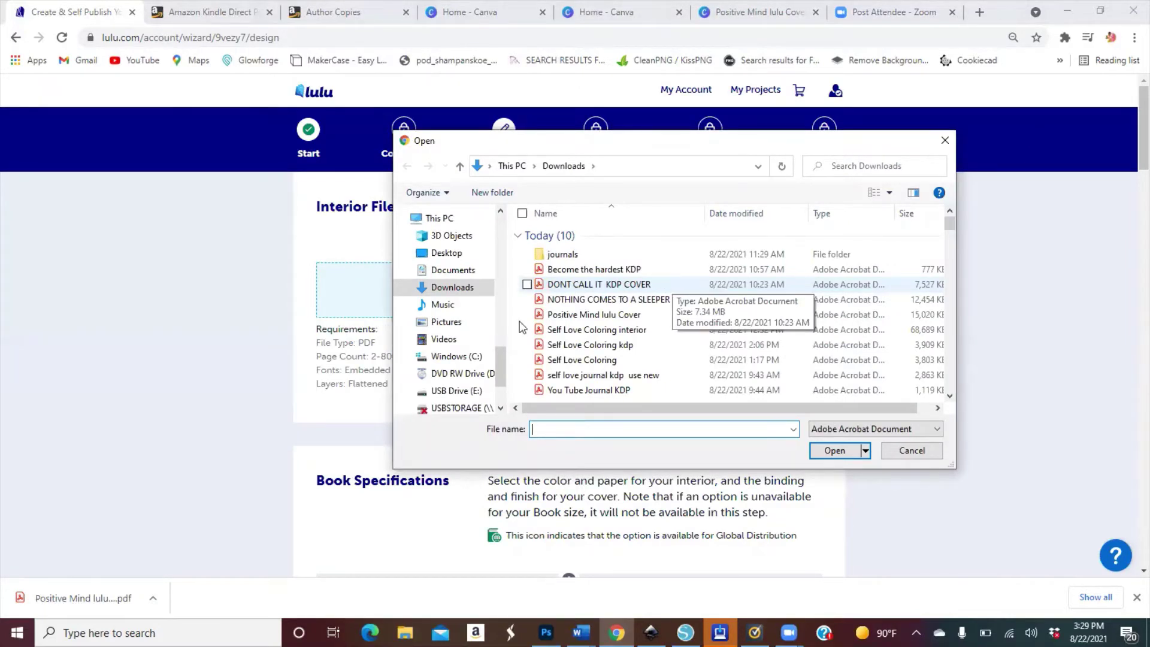
pyautogui.click(503, 281)
pyautogui.click(502, 265)
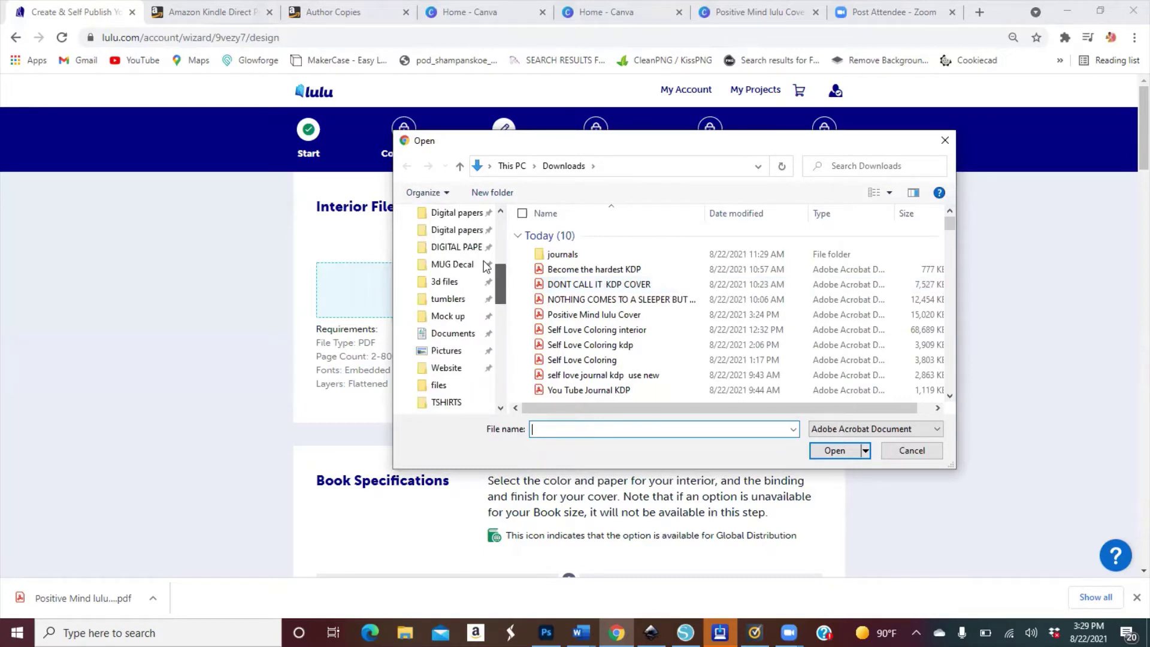
pyautogui.click(472, 266)
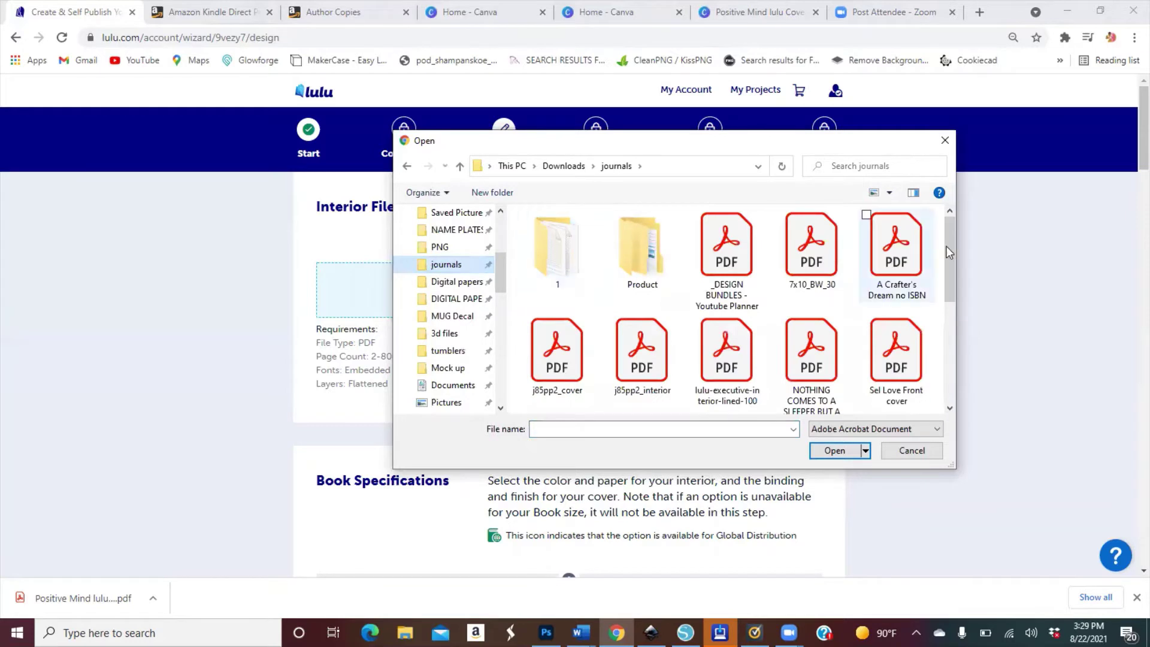
pyautogui.scroll(-1, 954, 294)
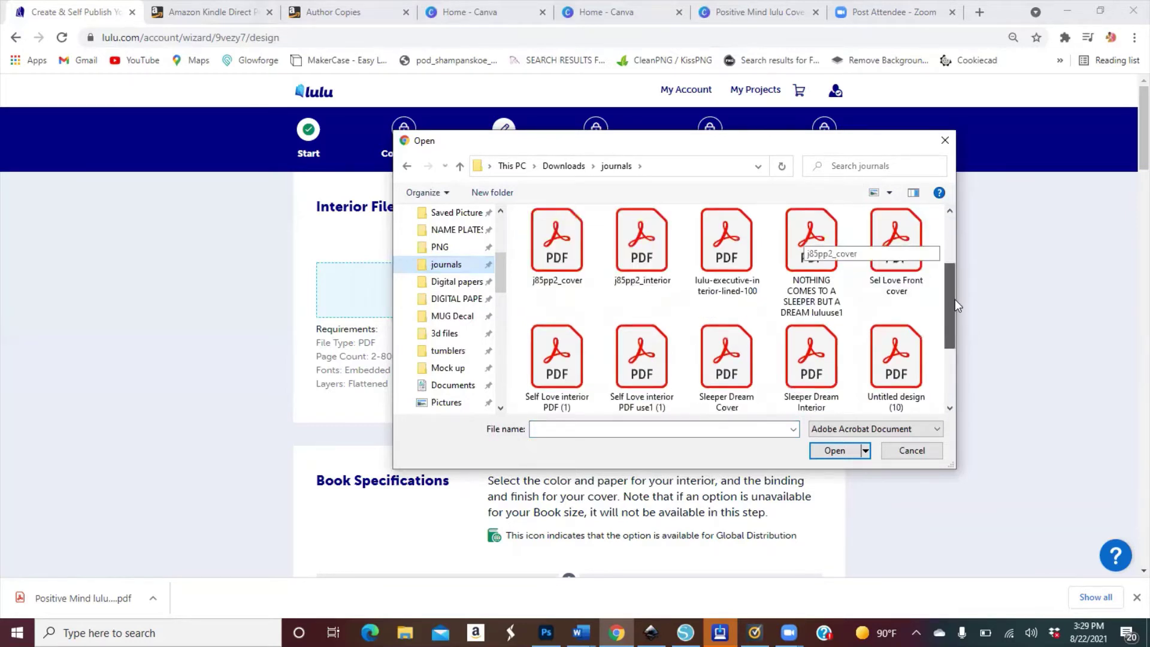
pyautogui.scroll(-2, 955, 300)
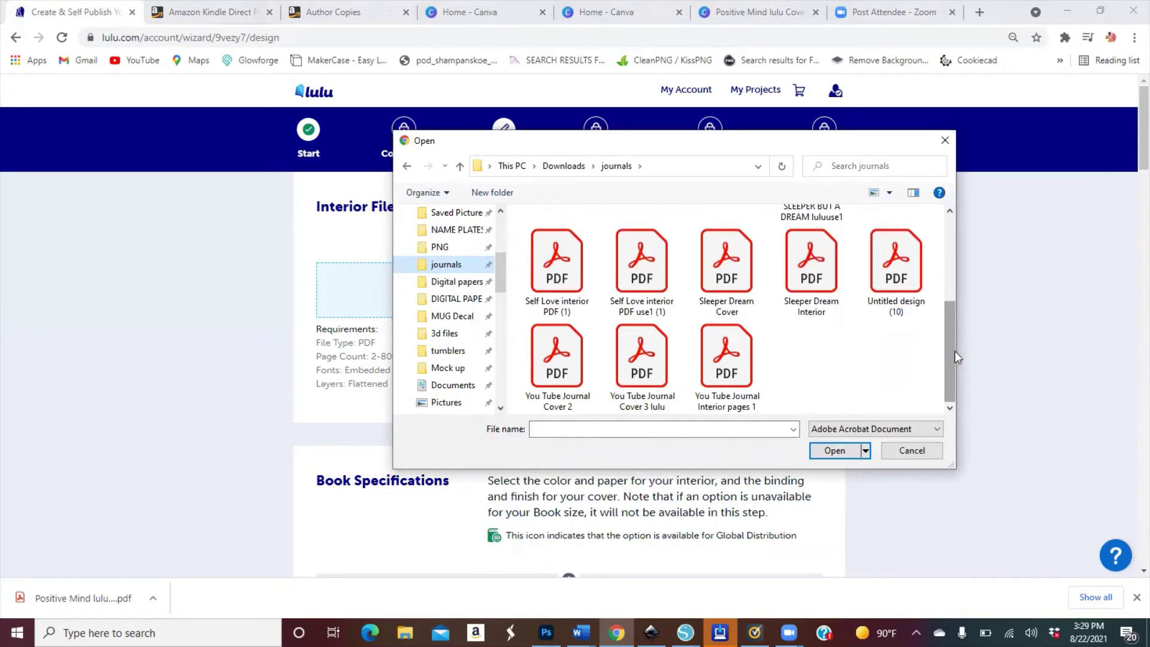
pyautogui.scroll(2, 950, 329)
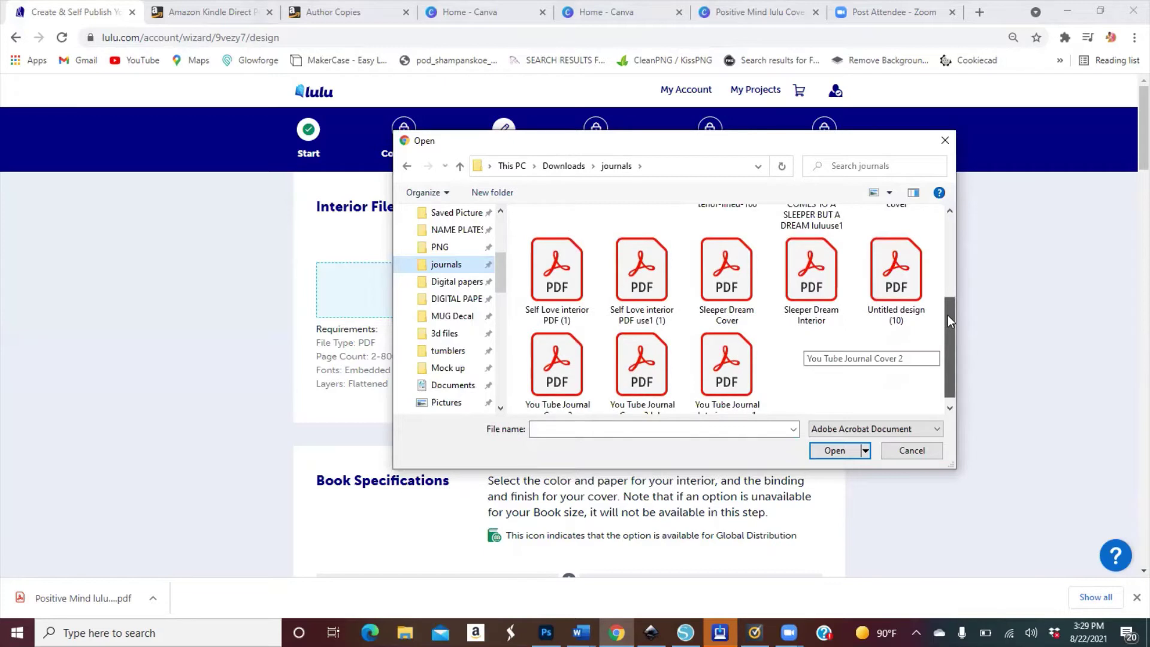
pyautogui.scroll(1, 948, 299)
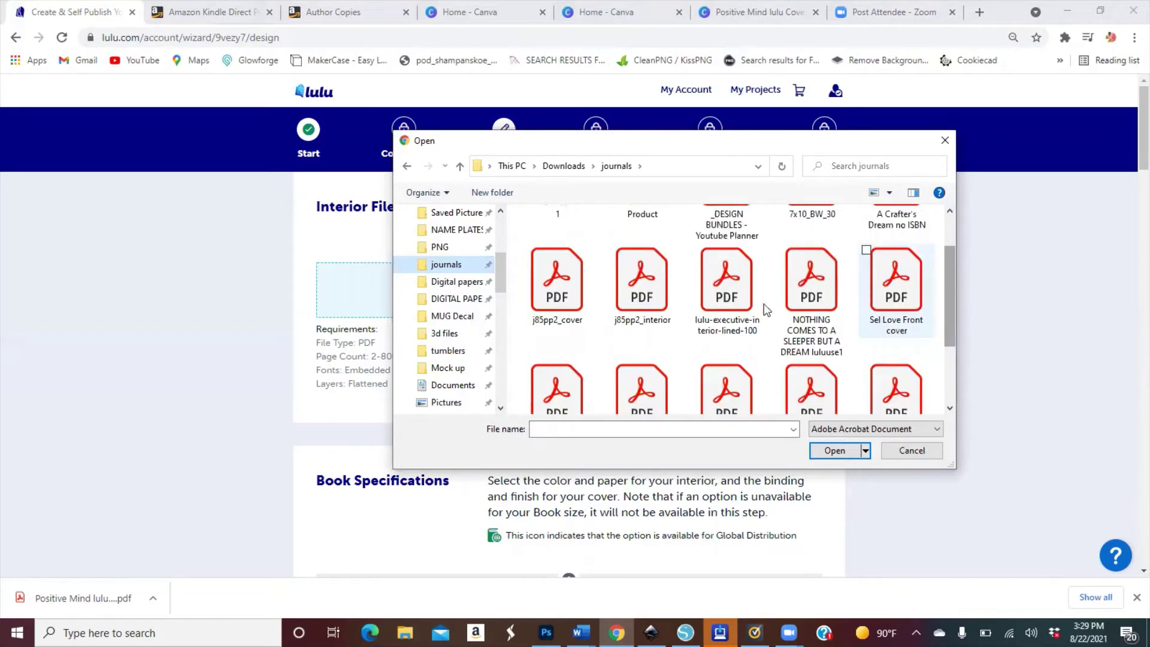
pyautogui.click(711, 286)
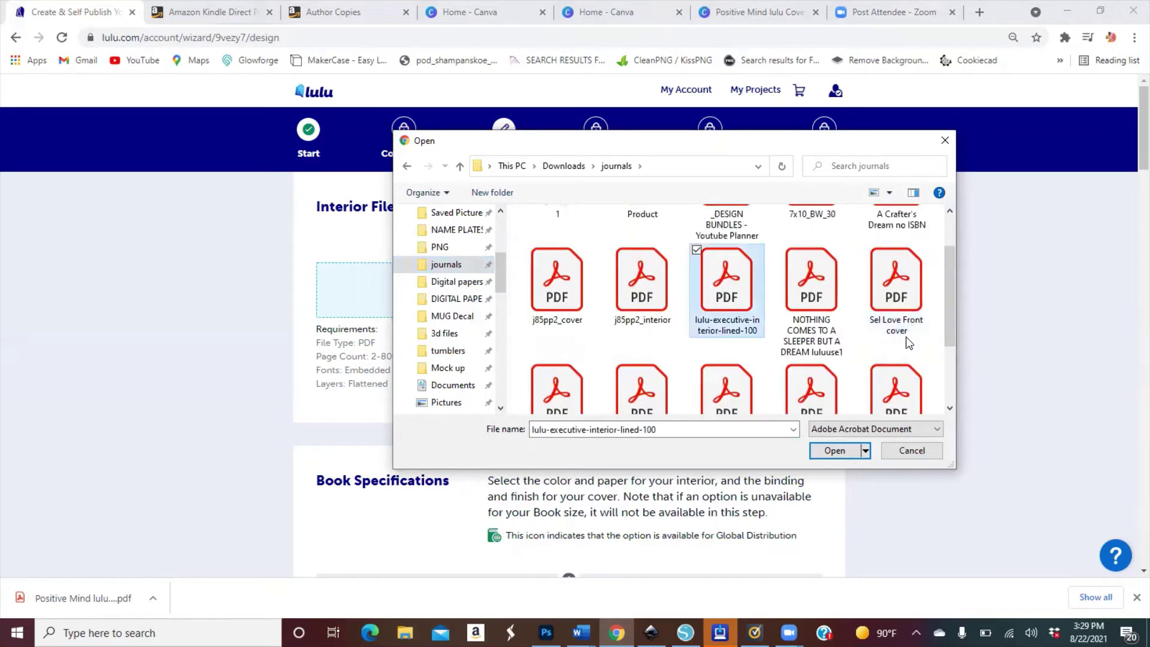
pyautogui.click(842, 458)
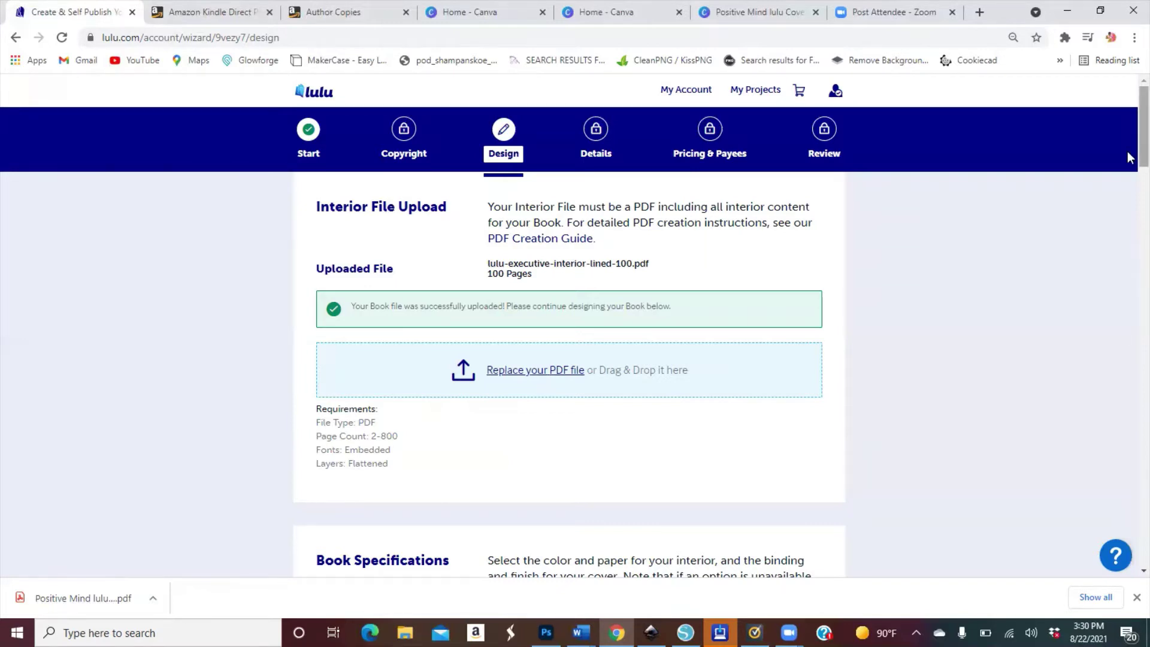
# Set the interior color in the book specifications to Color Standard.
pyautogui.moveTo(1130, 157); pyautogui.dragTo(1130, 236)
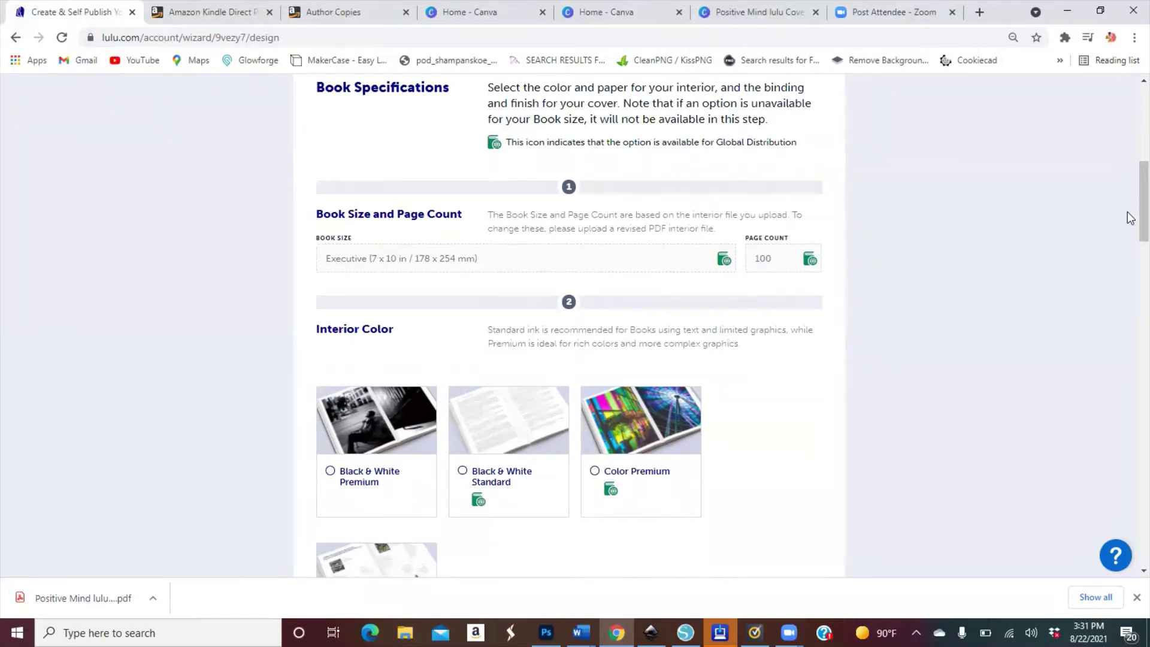
pyautogui.scroll(-1, 1130, 223)
pyautogui.scroll(-1, 1130, 224)
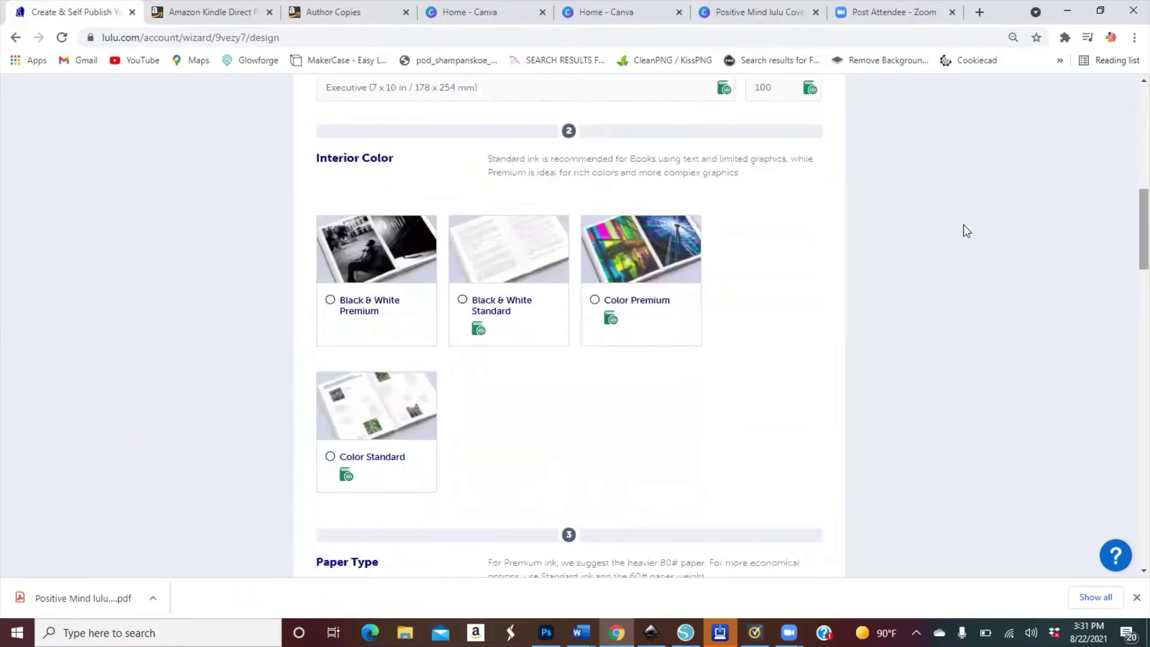
pyautogui.click(382, 276)
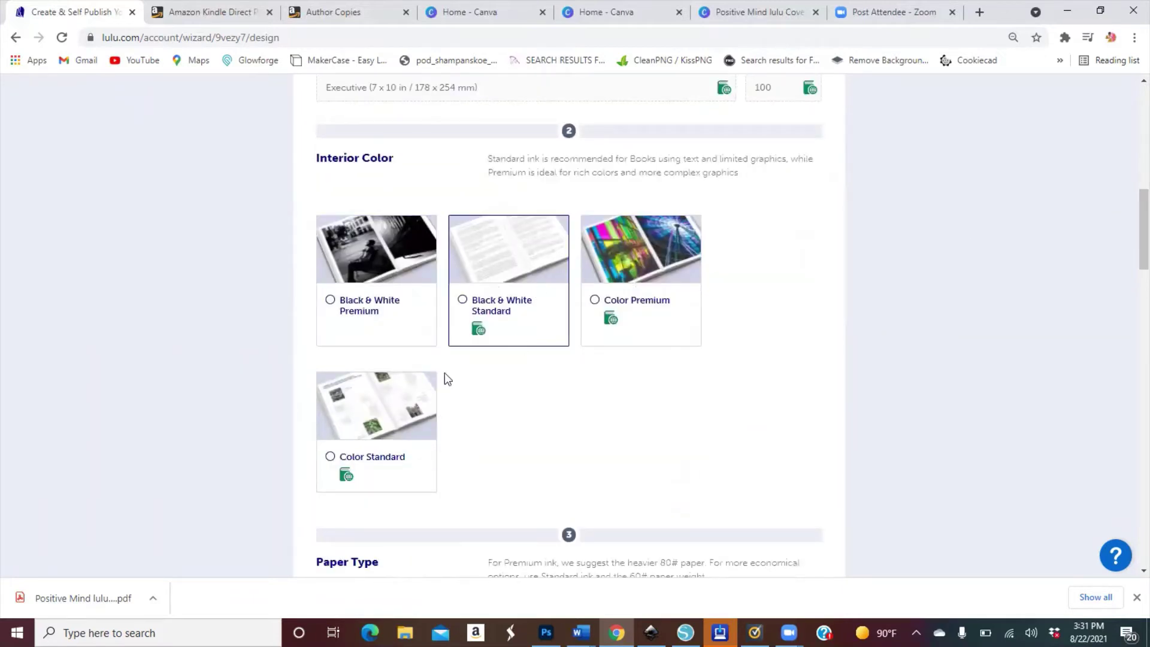
pyautogui.click(392, 411)
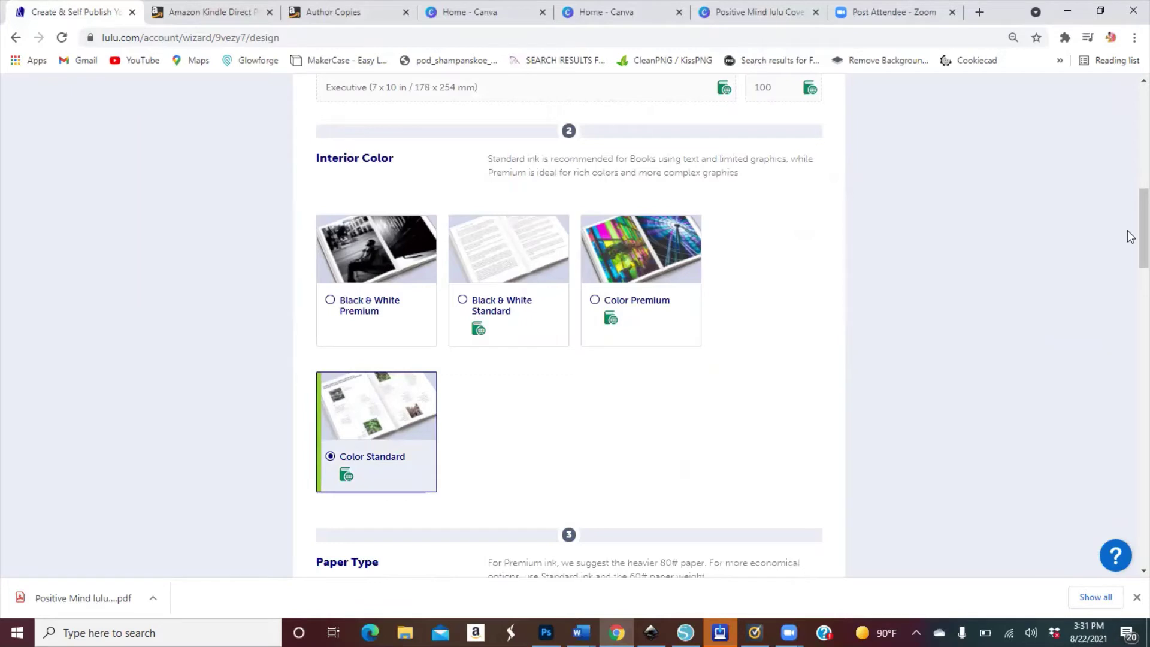
# Select 60# White as the paper type.
pyautogui.scroll(-3, 1130, 262)
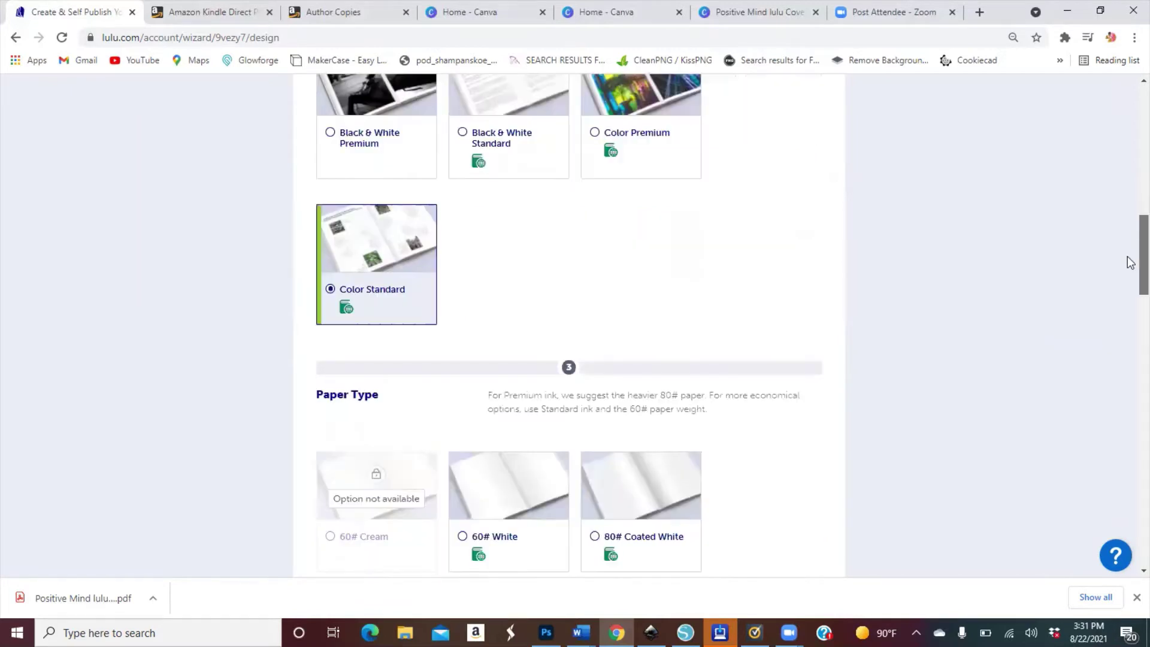
pyautogui.scroll(-1, 1129, 270)
pyautogui.scroll(-5, 1130, 309)
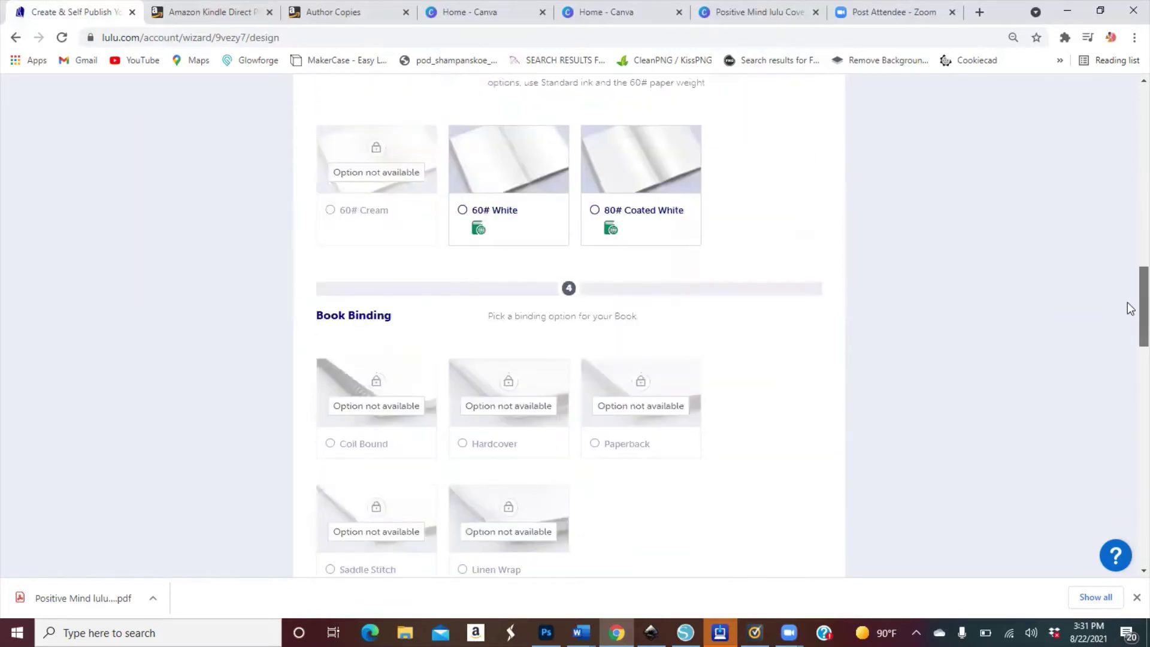
pyautogui.scroll(1, 1130, 307)
pyautogui.scroll(1, 745, 259)
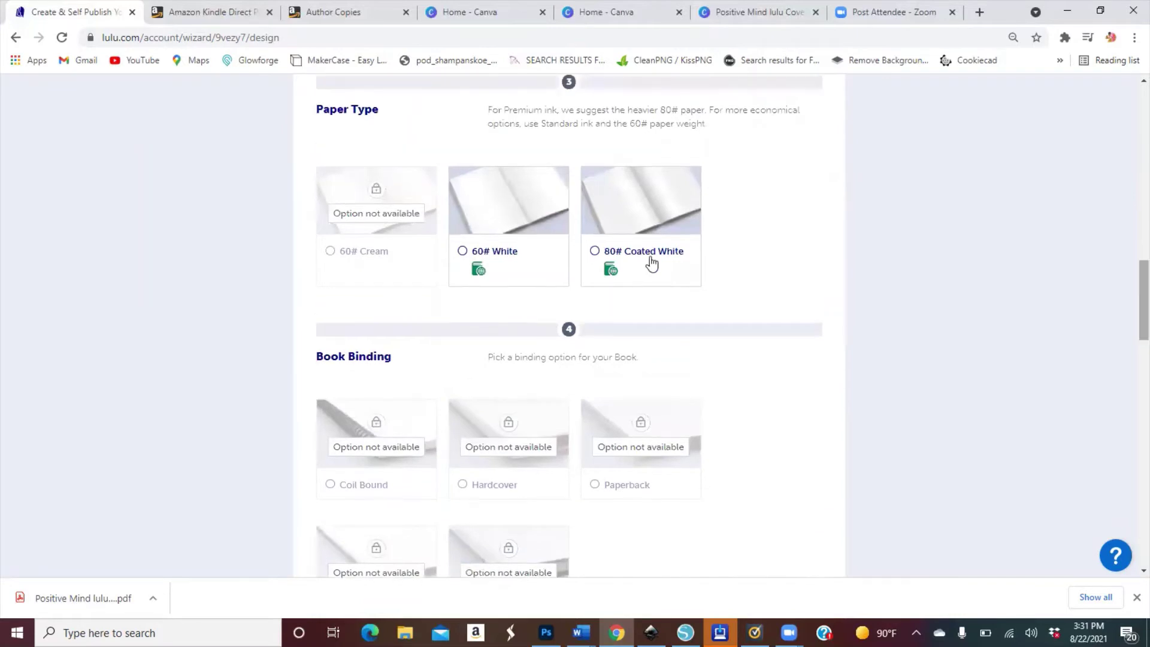
pyautogui.click(505, 256)
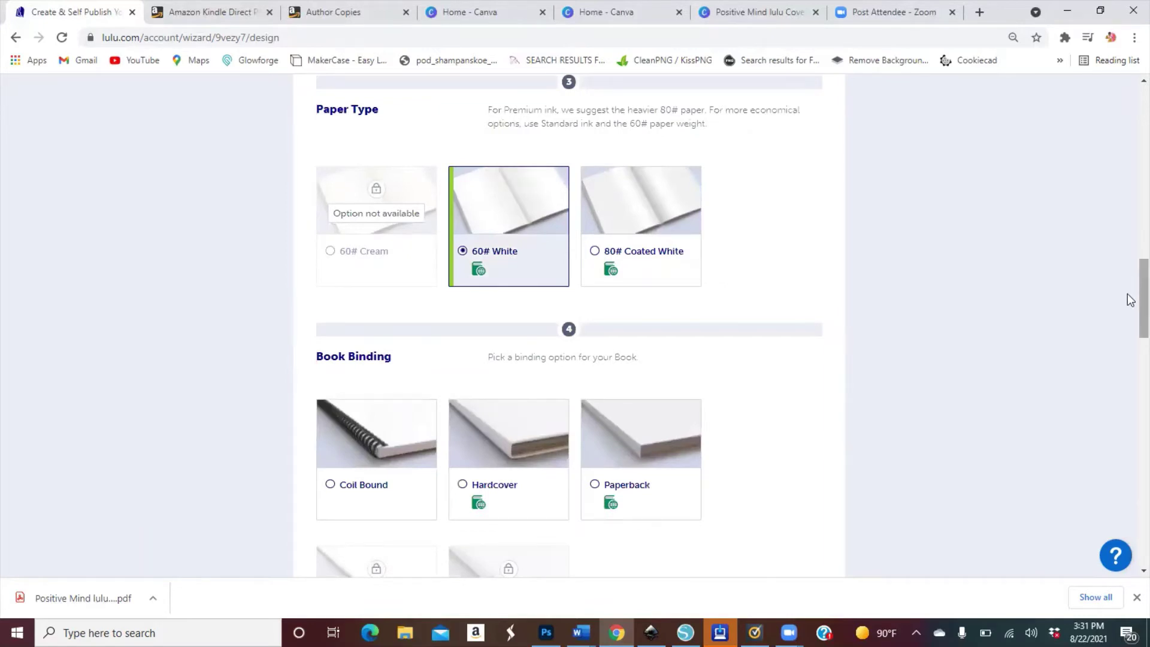
# Choose Paperback as the book binding and Matte as the cover finish.
pyautogui.scroll(-3, 1130, 300)
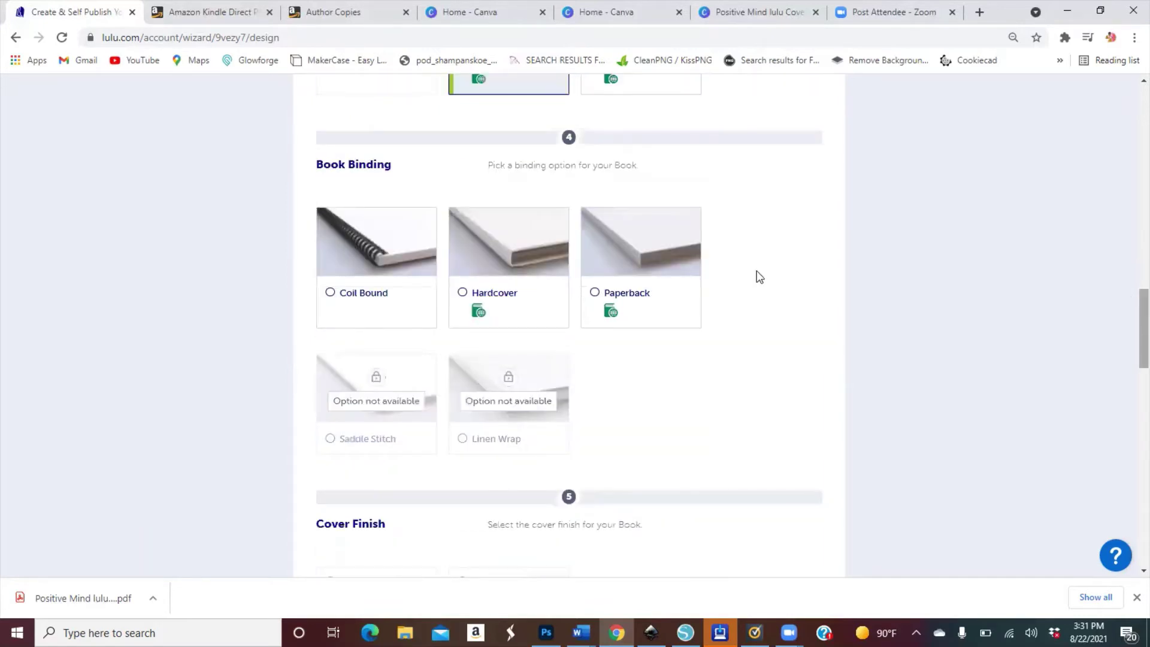
pyautogui.click(641, 267)
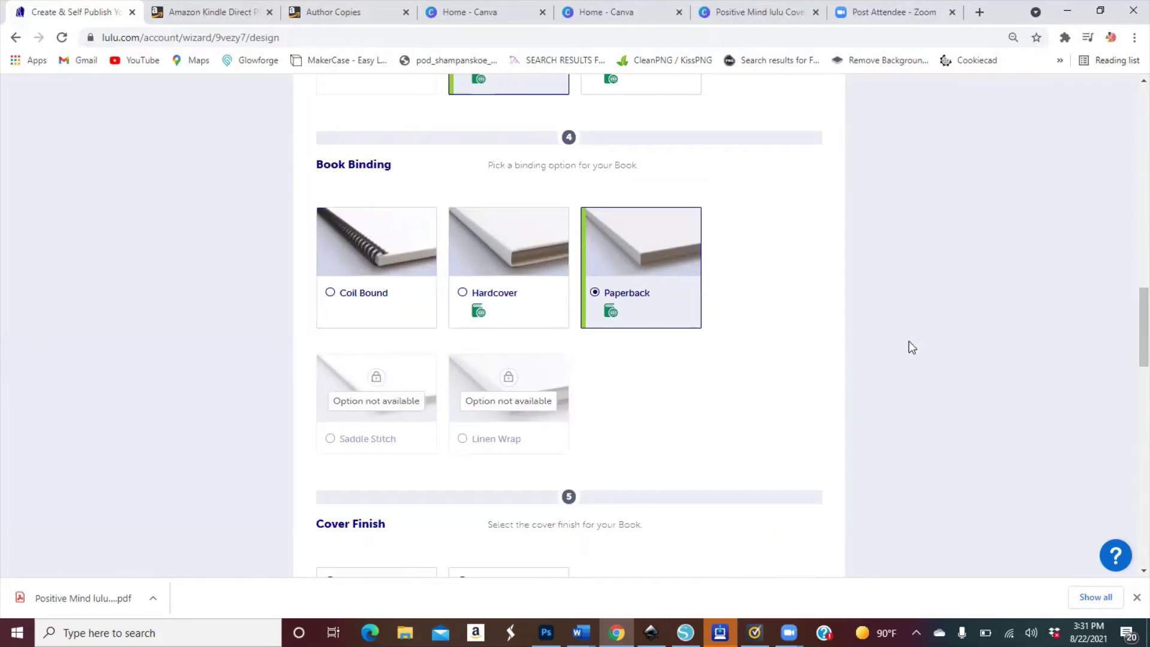
pyautogui.scroll(-1, 1130, 346)
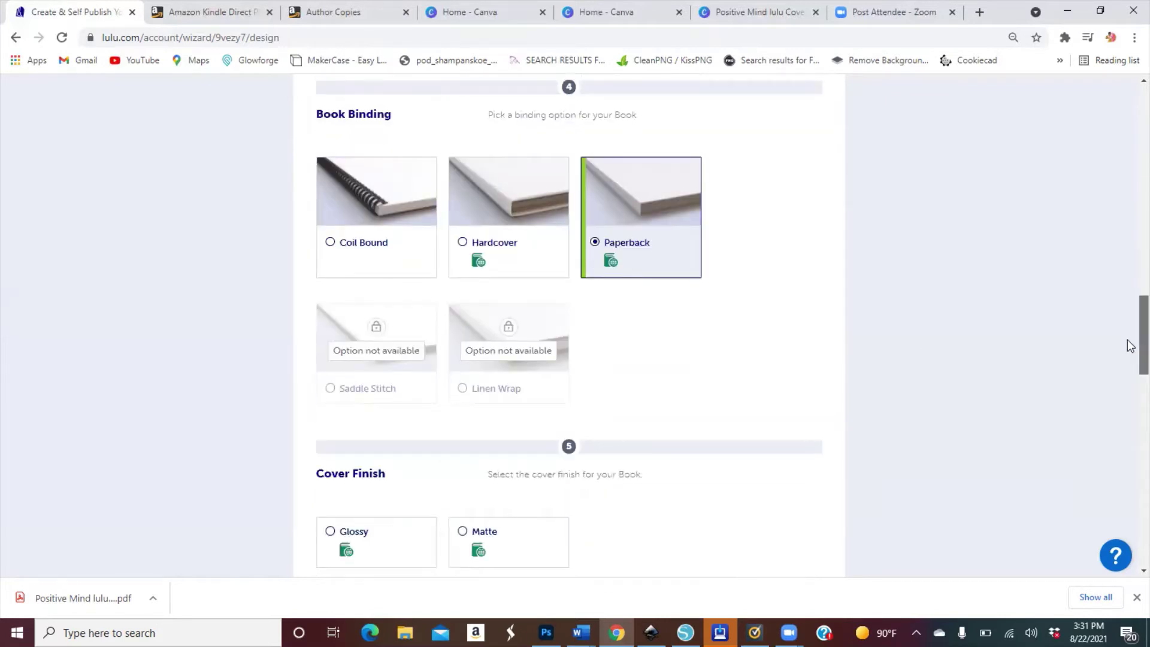
pyautogui.scroll(-1, 1131, 347)
pyautogui.scroll(-3, 1131, 377)
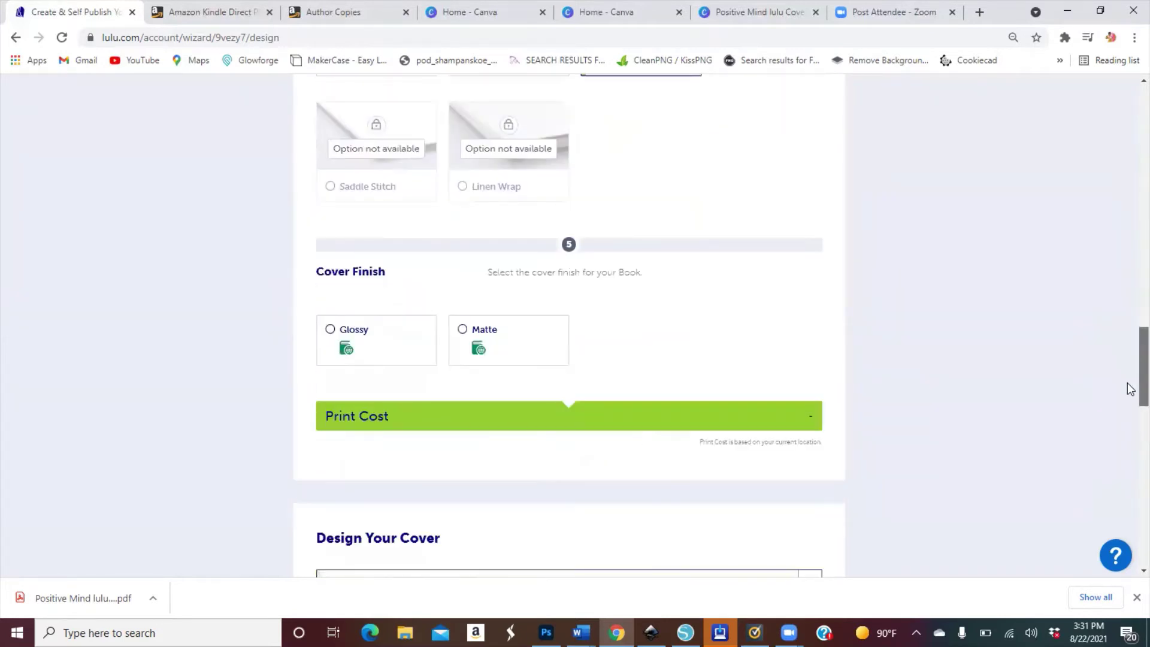
pyautogui.scroll(-2, 675, 254)
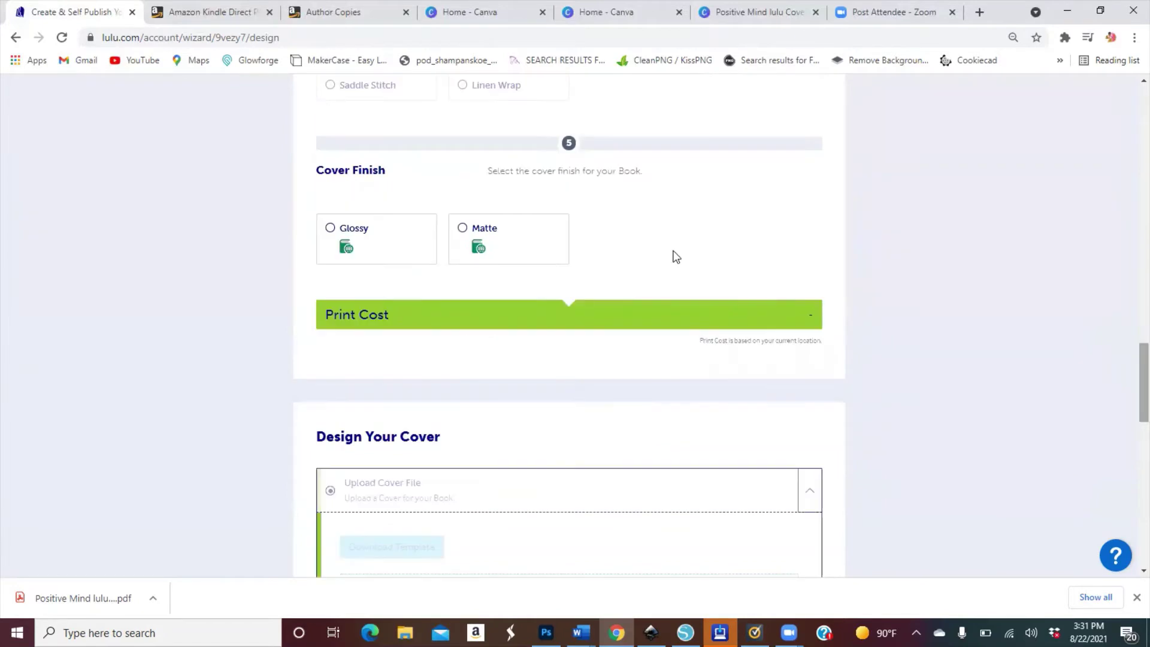
pyautogui.click(526, 227)
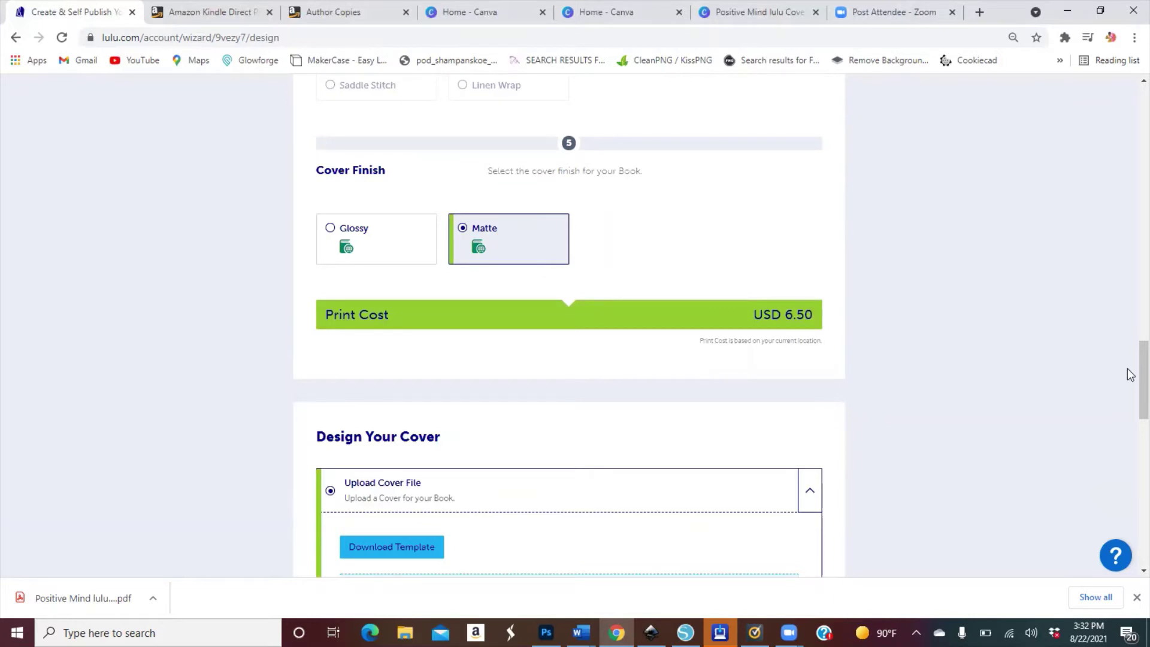
# Upload the Positive Mind lulu Cover PDF from the Downloads folder as the book's cover file.
pyautogui.scroll(-1, 1130, 390)
pyautogui.scroll(-4, 1130, 414)
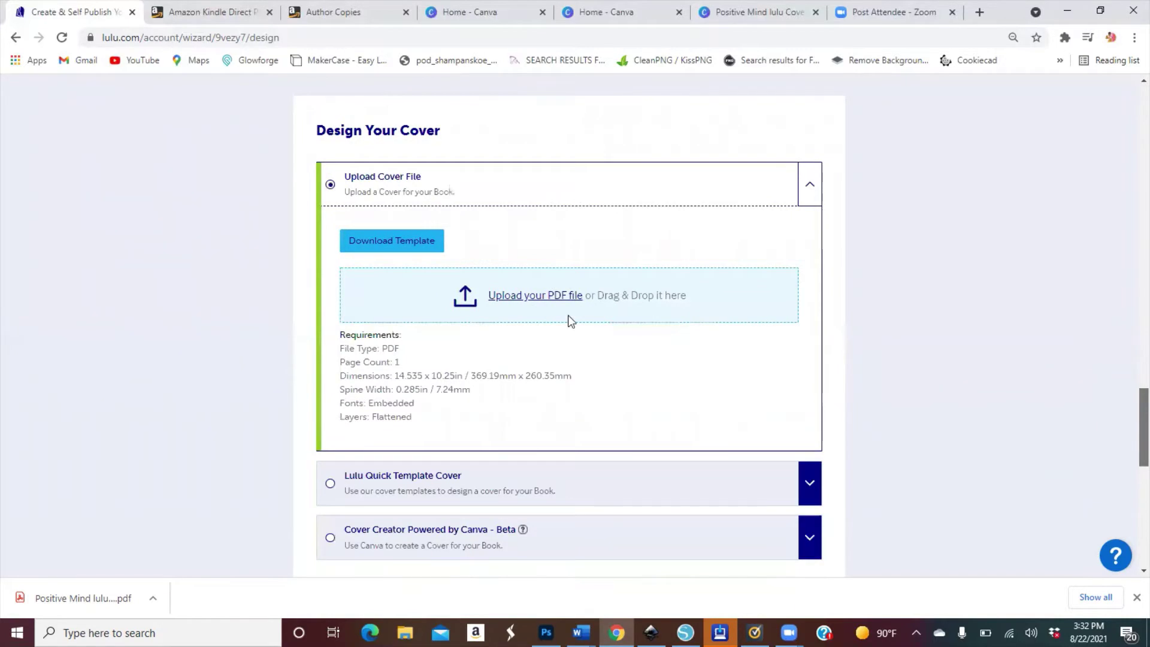
pyautogui.click(551, 296)
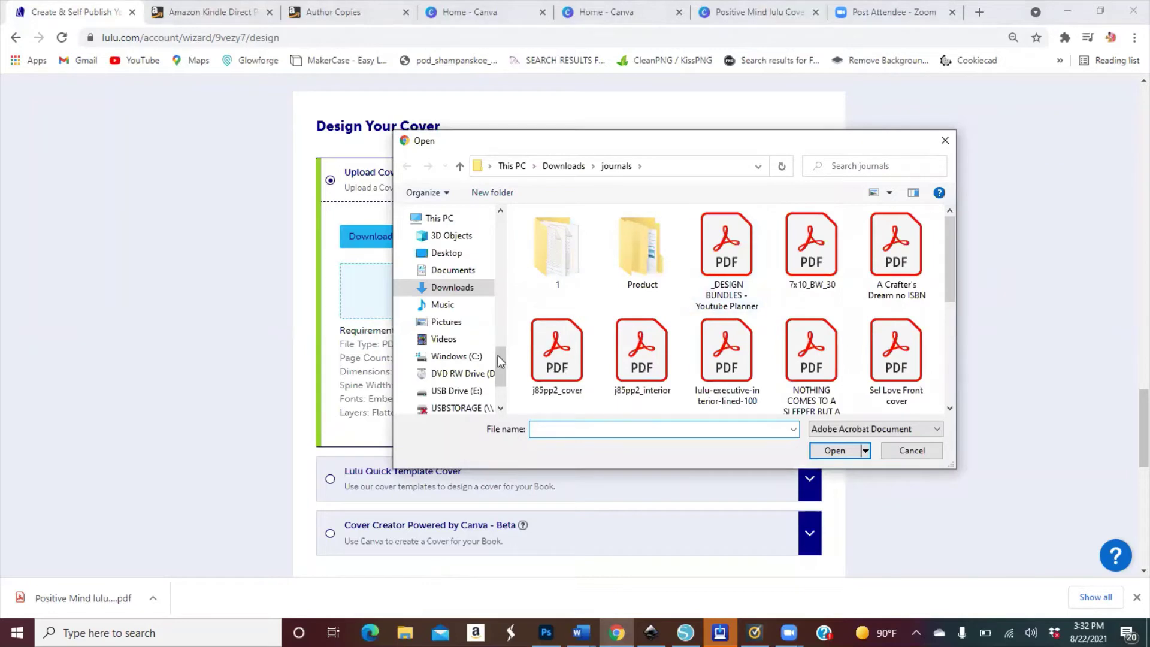
pyautogui.scroll(10, 499, 237)
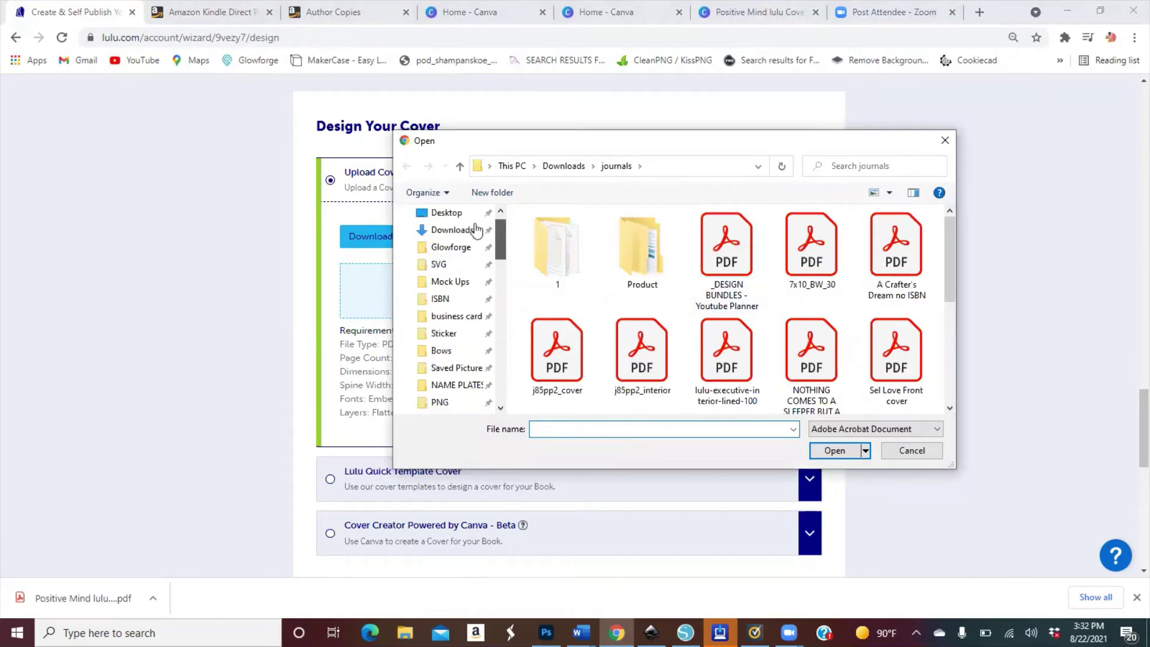
pyautogui.click(451, 230)
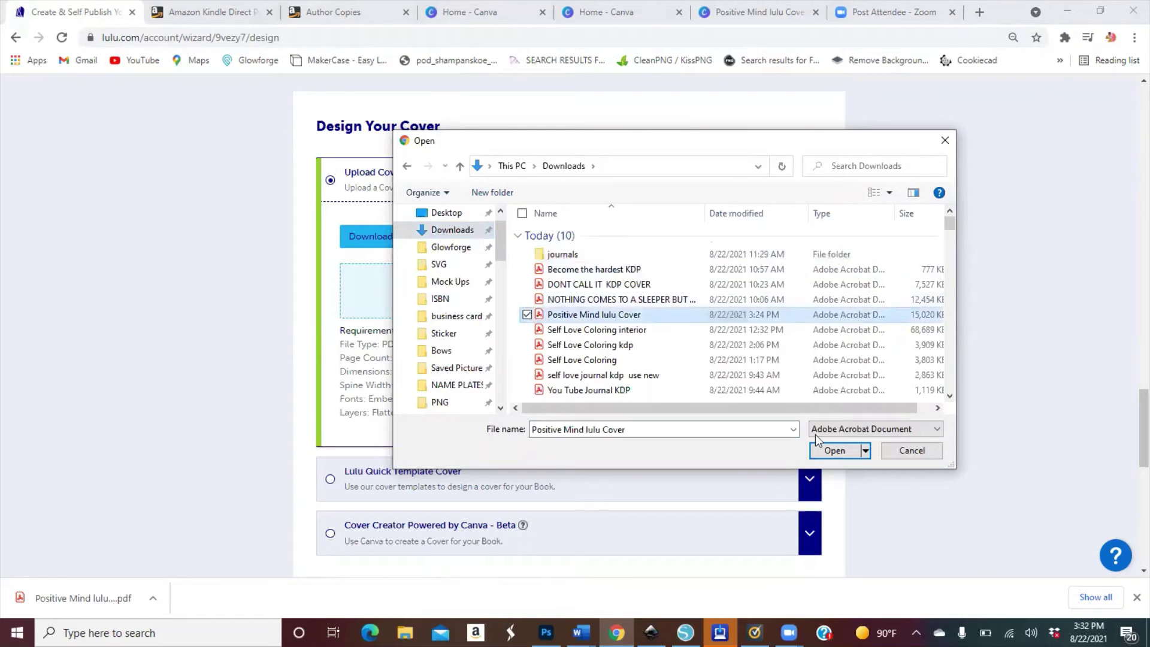
pyautogui.click(824, 454)
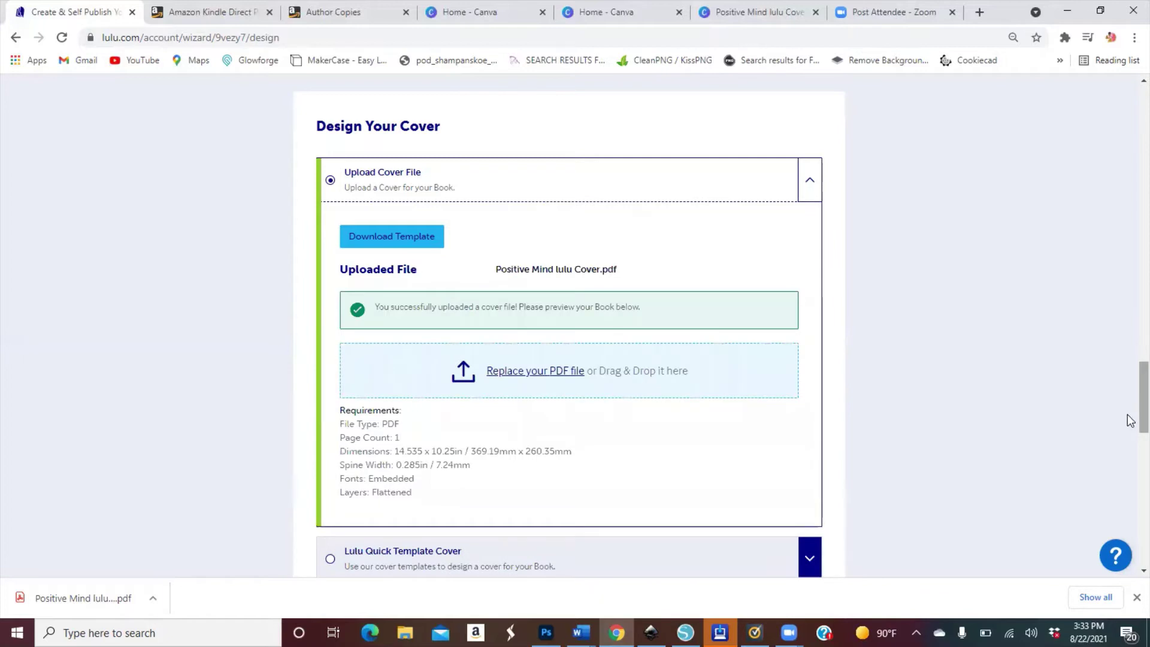
# Turn off the Trim, Folds, Bleed and Margin overlays in the book preview to inspect the plain cover.
pyautogui.scroll(-2, 1130, 420)
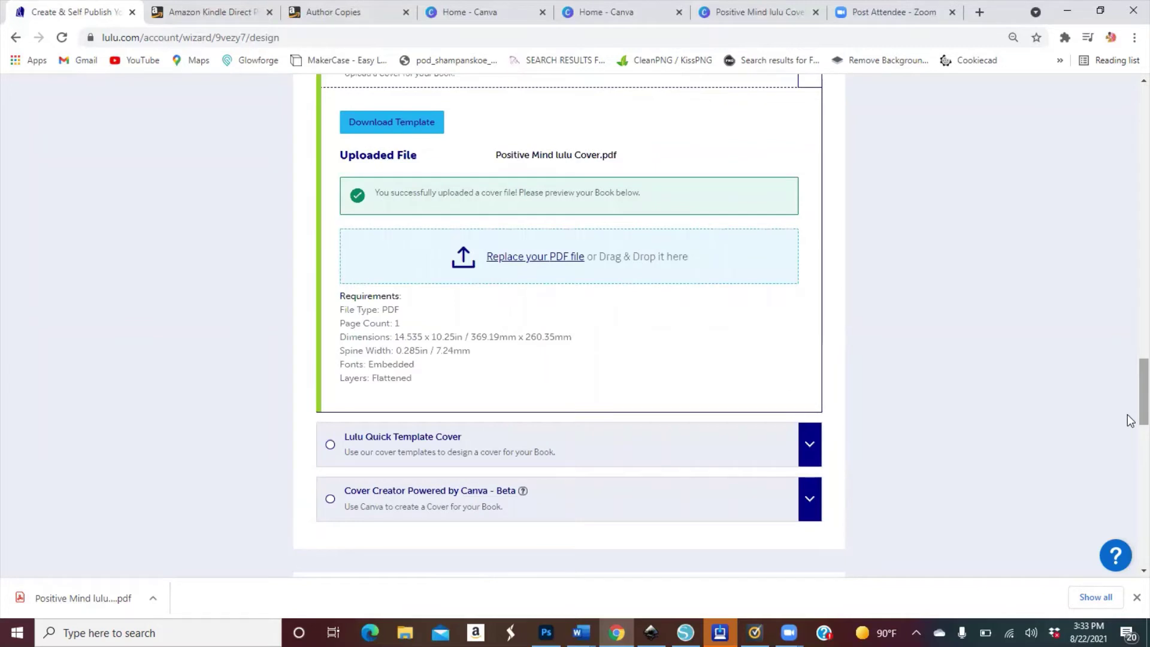
pyautogui.scroll(-1, 1130, 434)
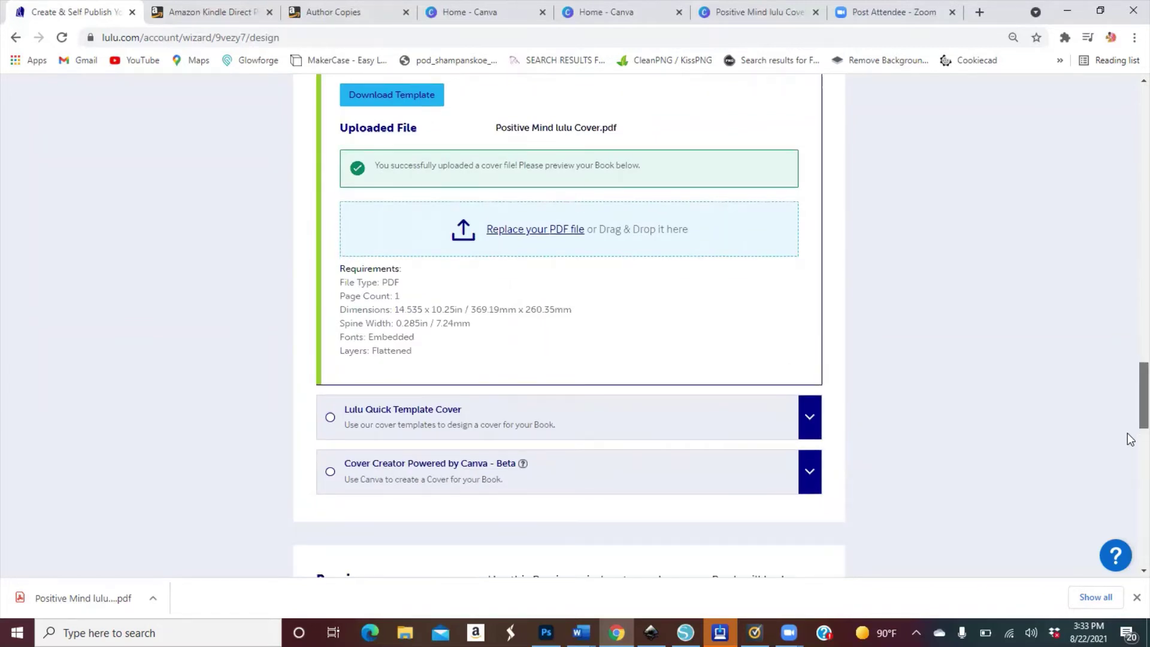
pyautogui.scroll(-2, 1130, 446)
pyautogui.scroll(-1, 1131, 479)
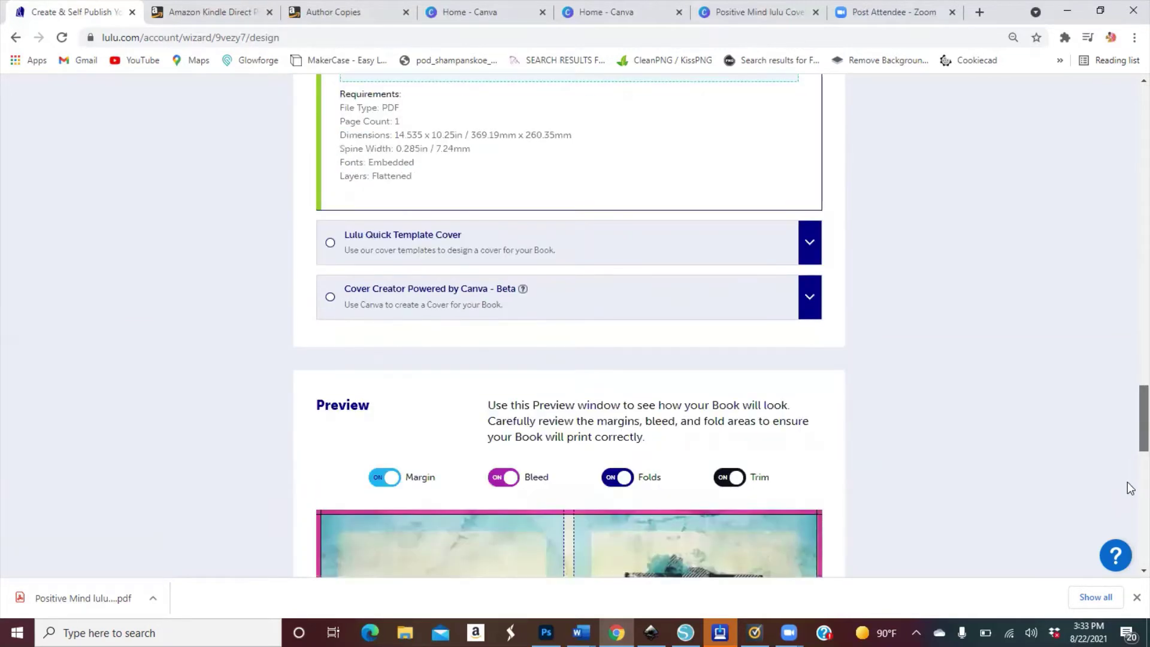
pyautogui.scroll(-4, 1131, 488)
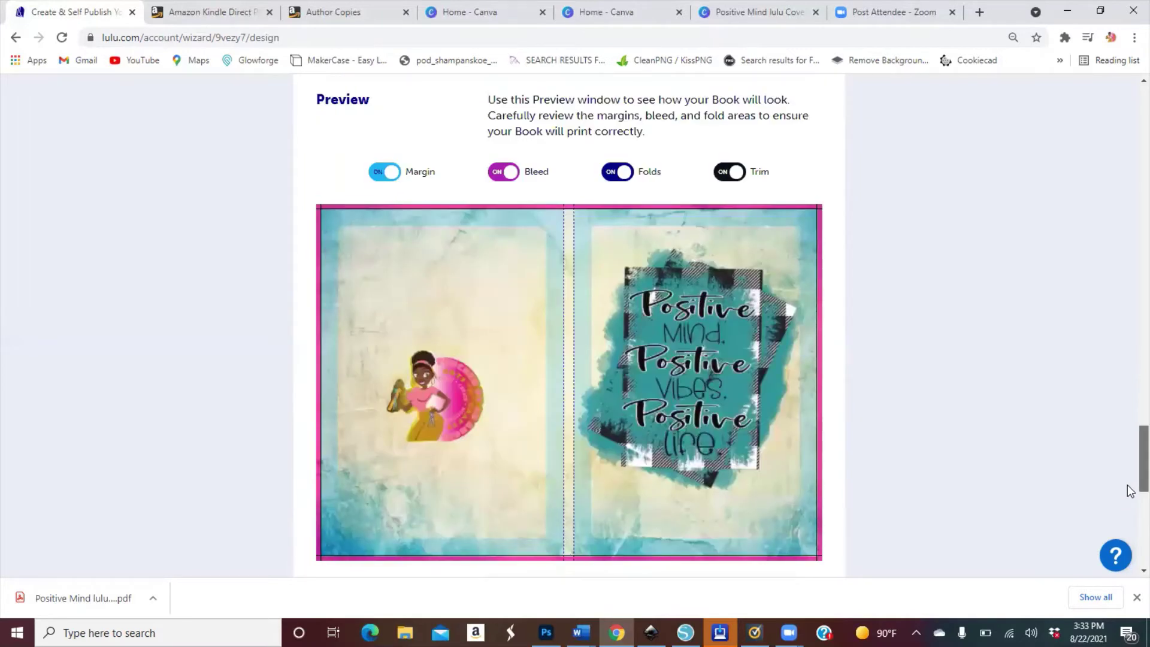
pyautogui.scroll(-1, 1130, 488)
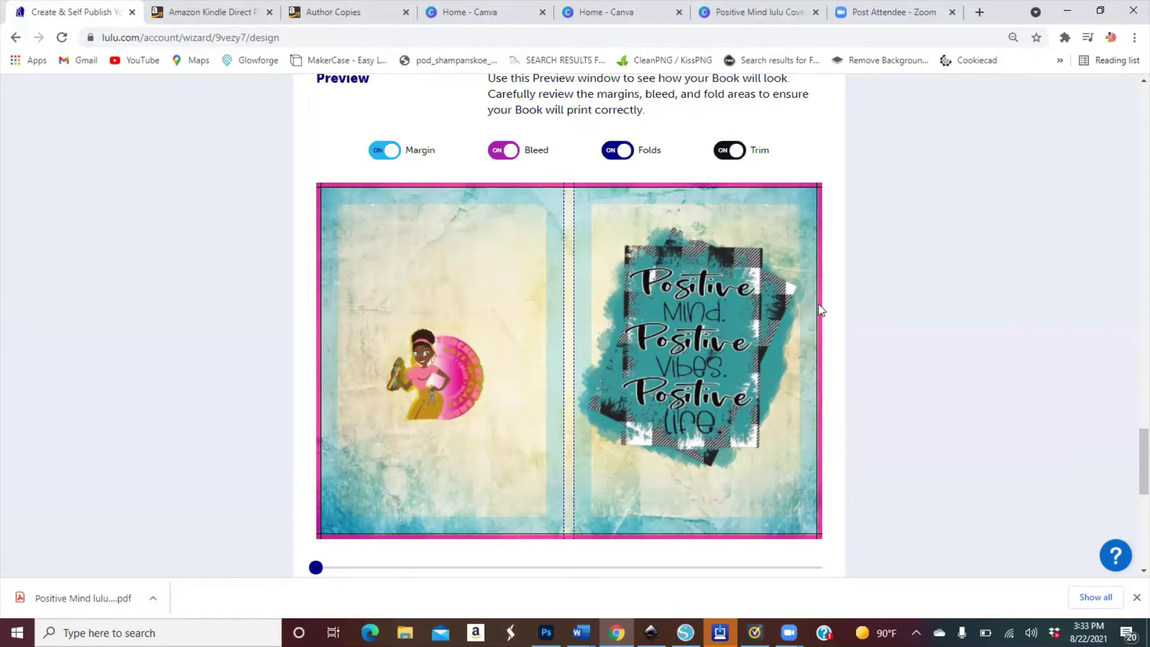
pyautogui.click(734, 151)
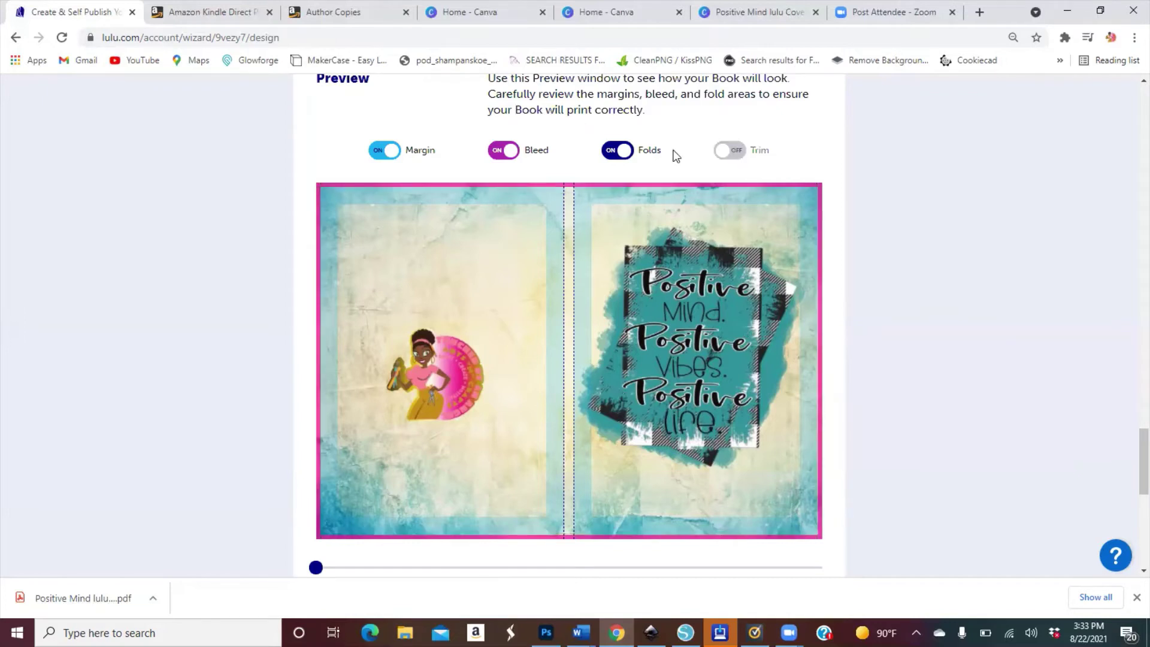
pyautogui.click(614, 151)
pyautogui.click(515, 152)
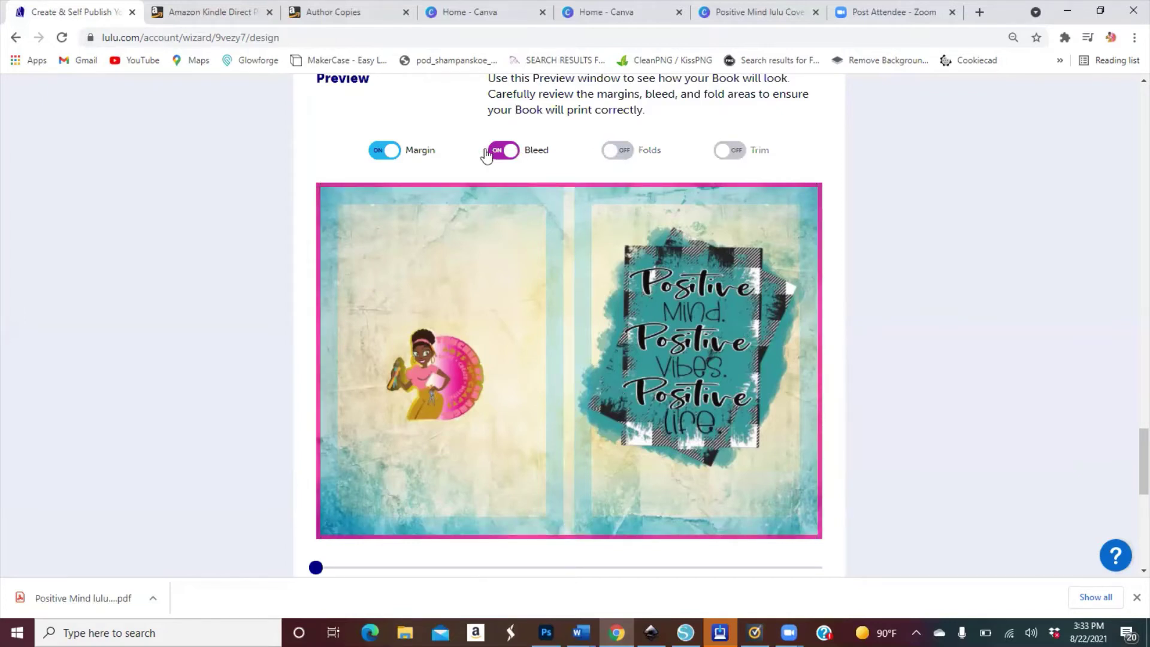
pyautogui.click(386, 152)
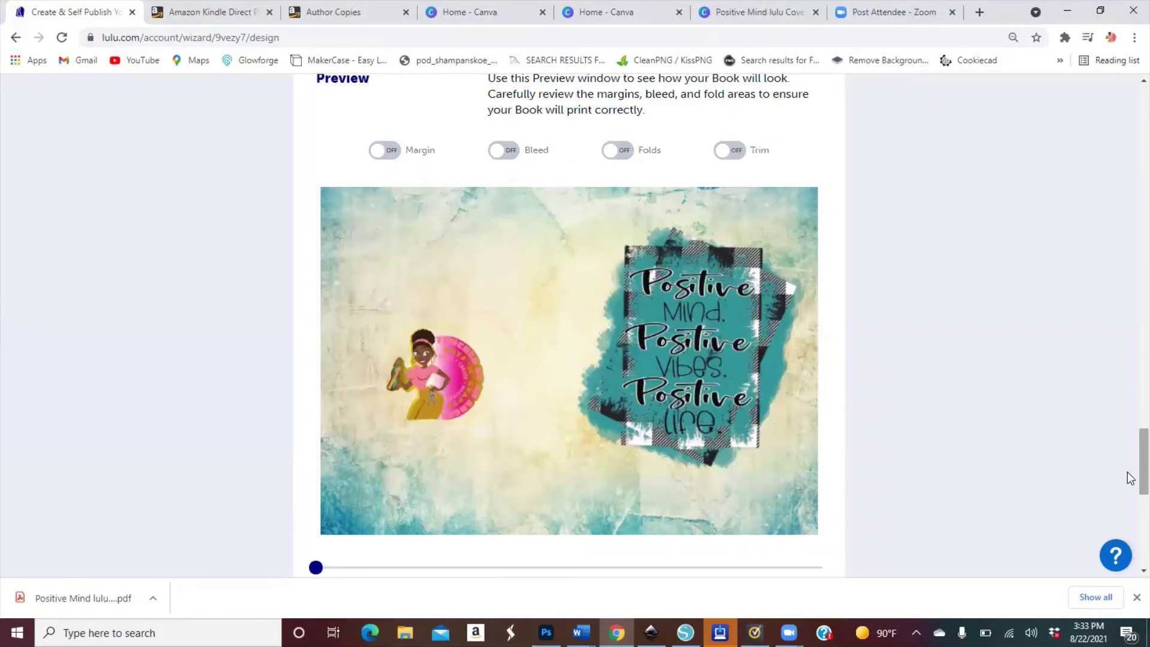
# Page forward through the book preview from the cover to pages 22 - 23, checking the lined interior.
pyautogui.scroll(-1, 1130, 477)
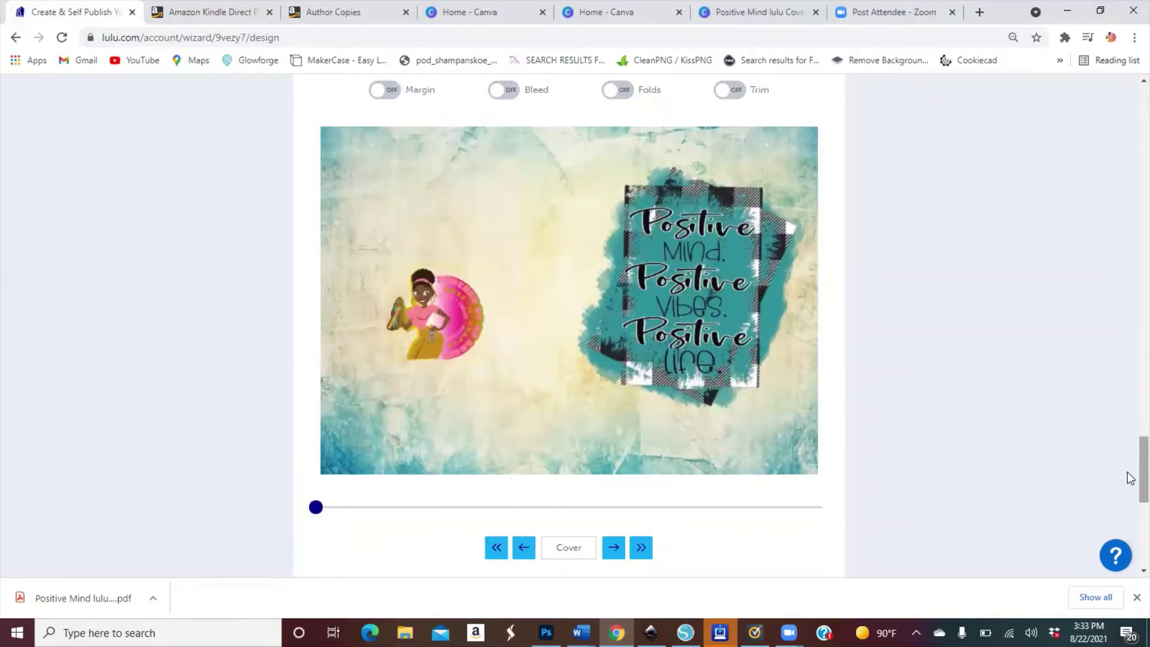
pyautogui.click(621, 550)
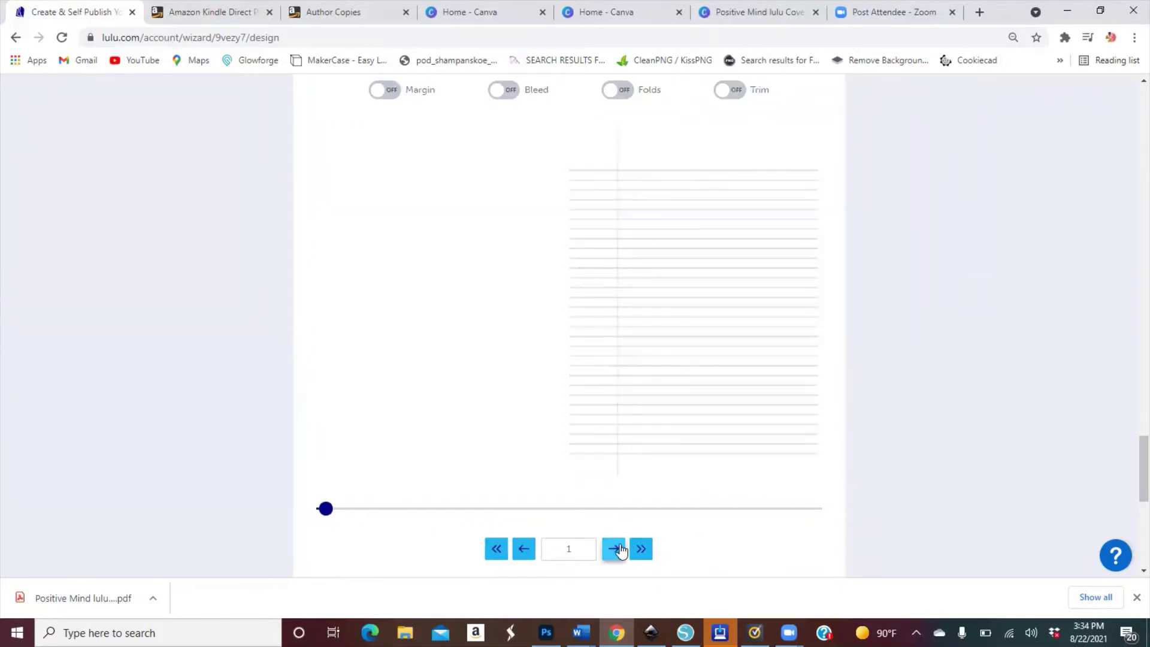
pyautogui.click(621, 551)
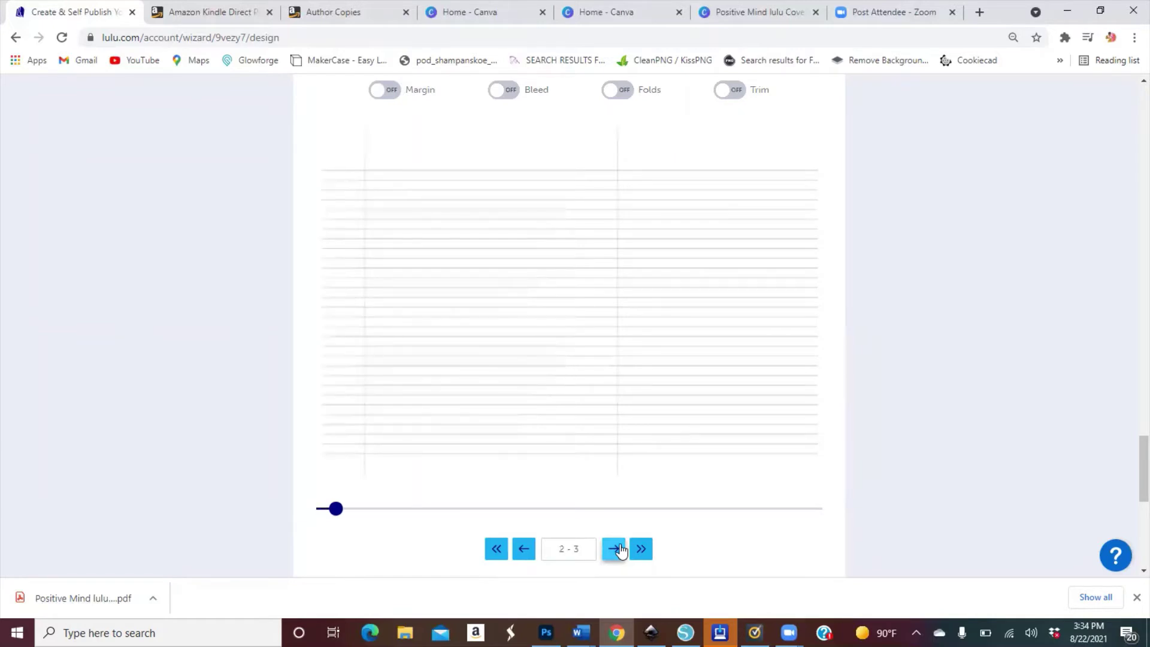
pyautogui.click(621, 550)
pyautogui.click(621, 551)
pyautogui.click(622, 550)
pyautogui.click(621, 550)
pyautogui.click(621, 550)
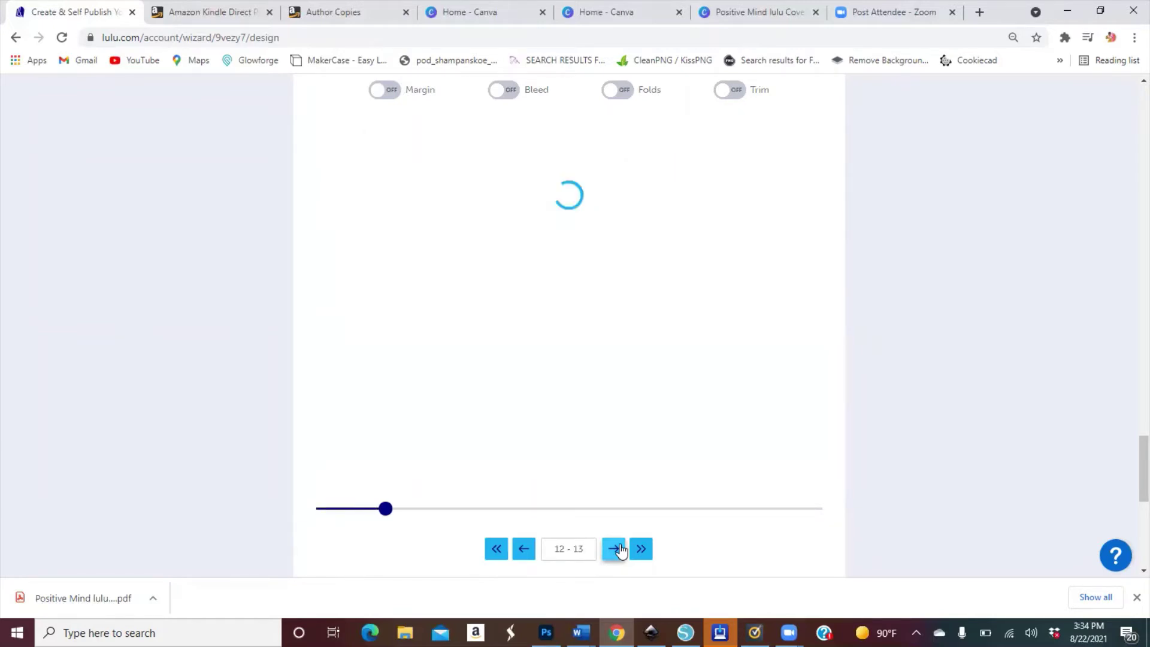
pyautogui.click(622, 551)
pyautogui.click(621, 551)
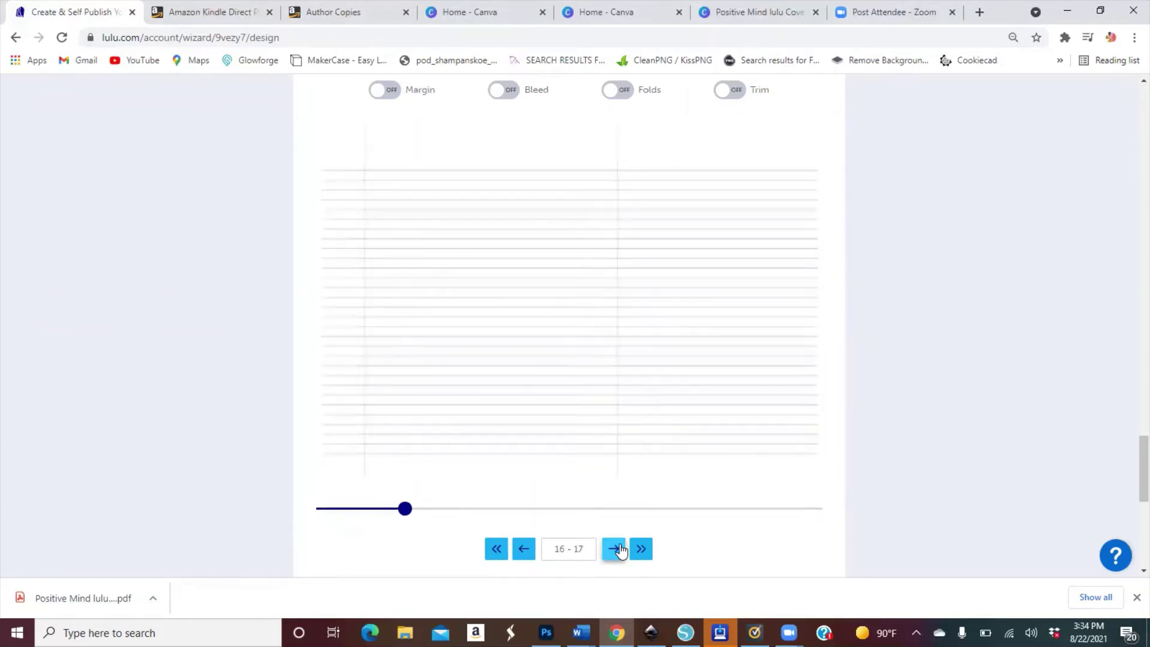
pyautogui.click(621, 551)
pyautogui.click(621, 550)
pyautogui.click(621, 551)
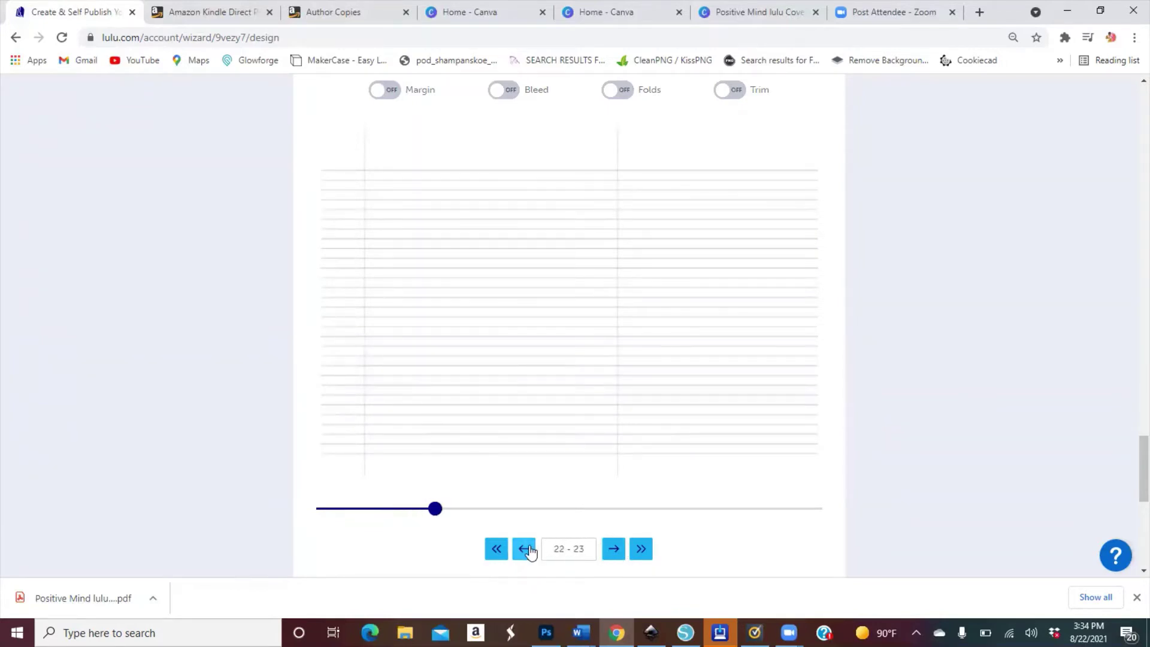
# Page back through the preview from the interior pages to the cover.
pyautogui.click(530, 550)
pyautogui.click(530, 549)
pyautogui.click(529, 550)
pyautogui.click(529, 550)
pyautogui.click(529, 550)
pyautogui.click(529, 550)
pyautogui.click(529, 550)
pyautogui.click(530, 550)
pyautogui.click(529, 549)
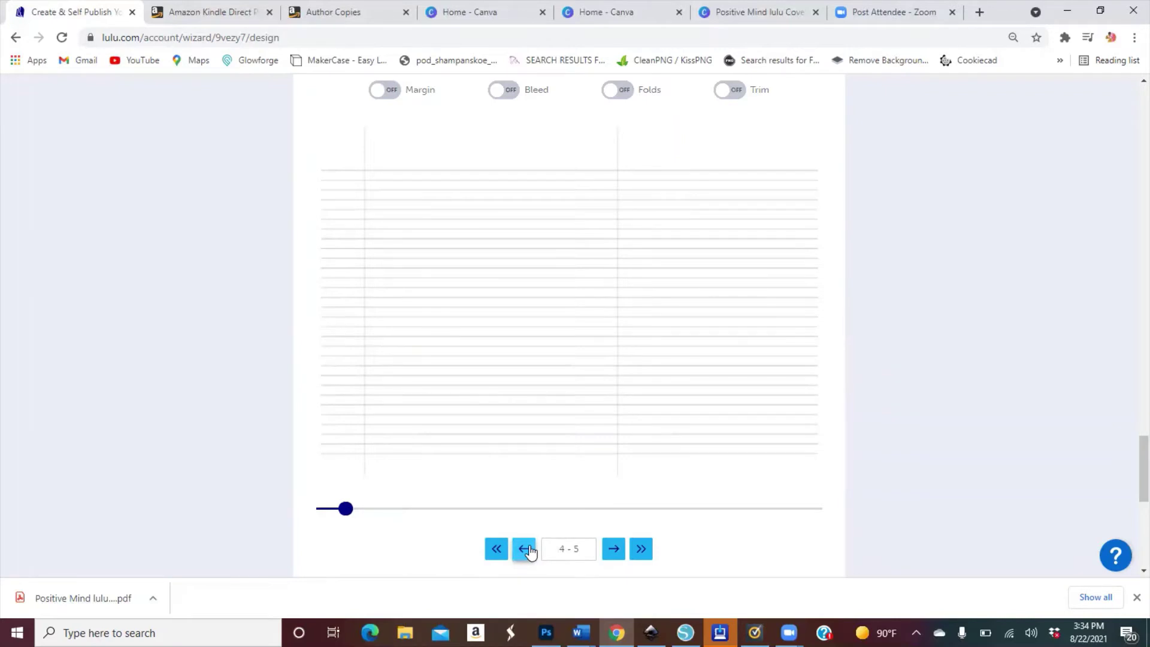
pyautogui.click(529, 549)
pyautogui.click(529, 550)
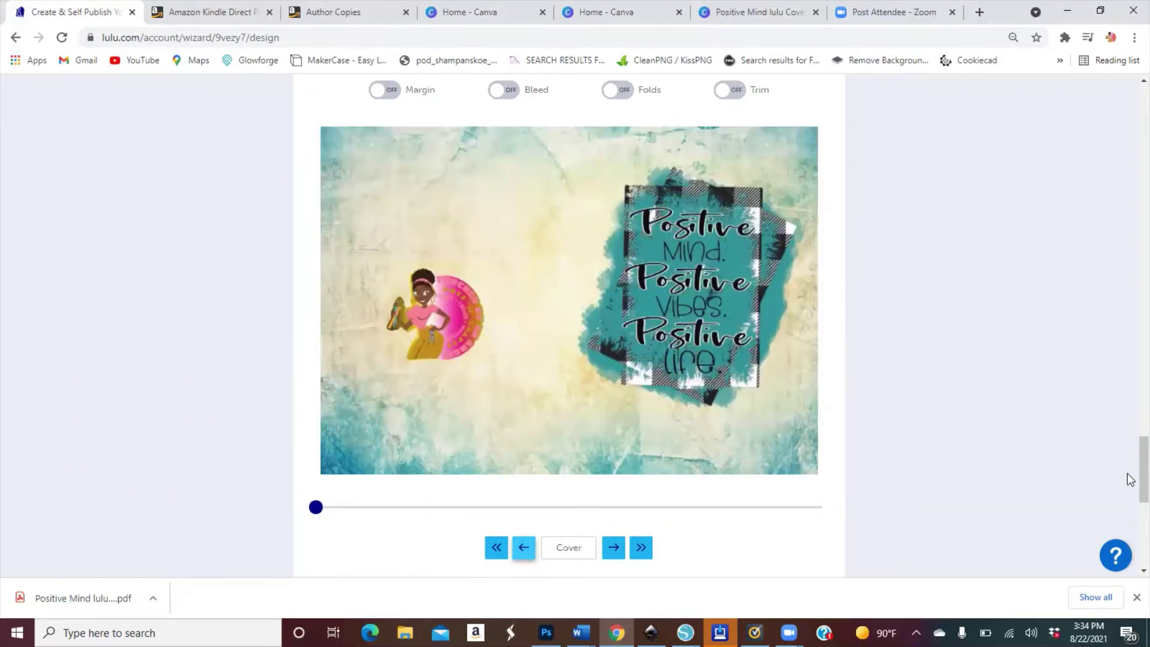
# Proceed to the book review and confirm the book specifications and files.
pyautogui.scroll(-4, 1130, 479)
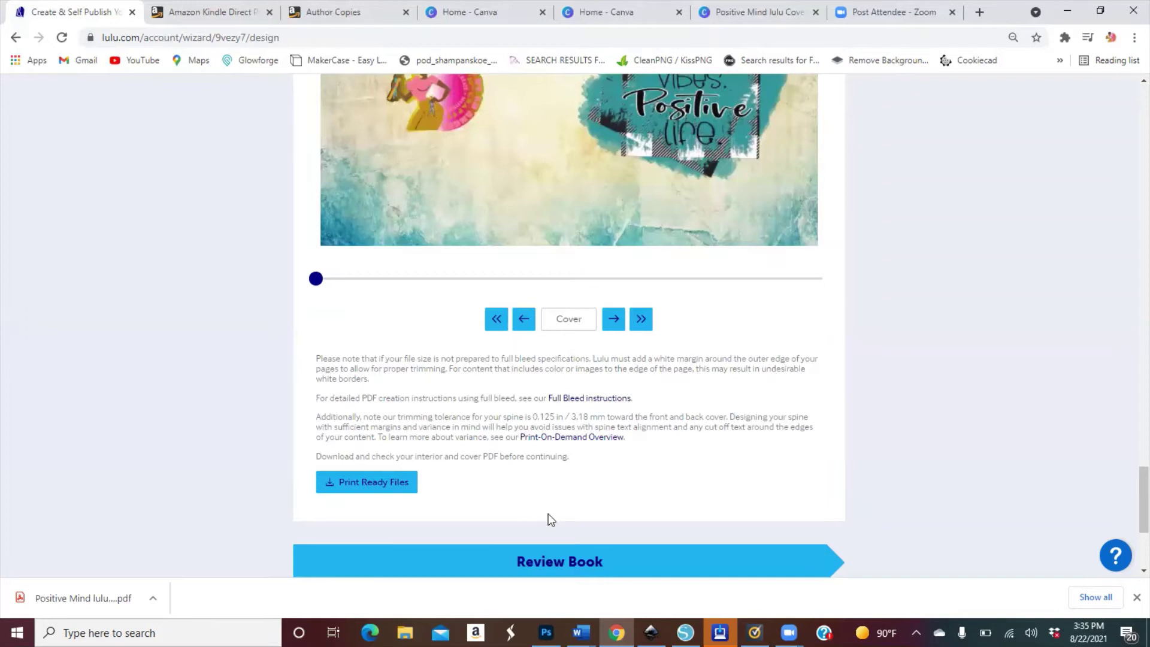
pyautogui.click(494, 568)
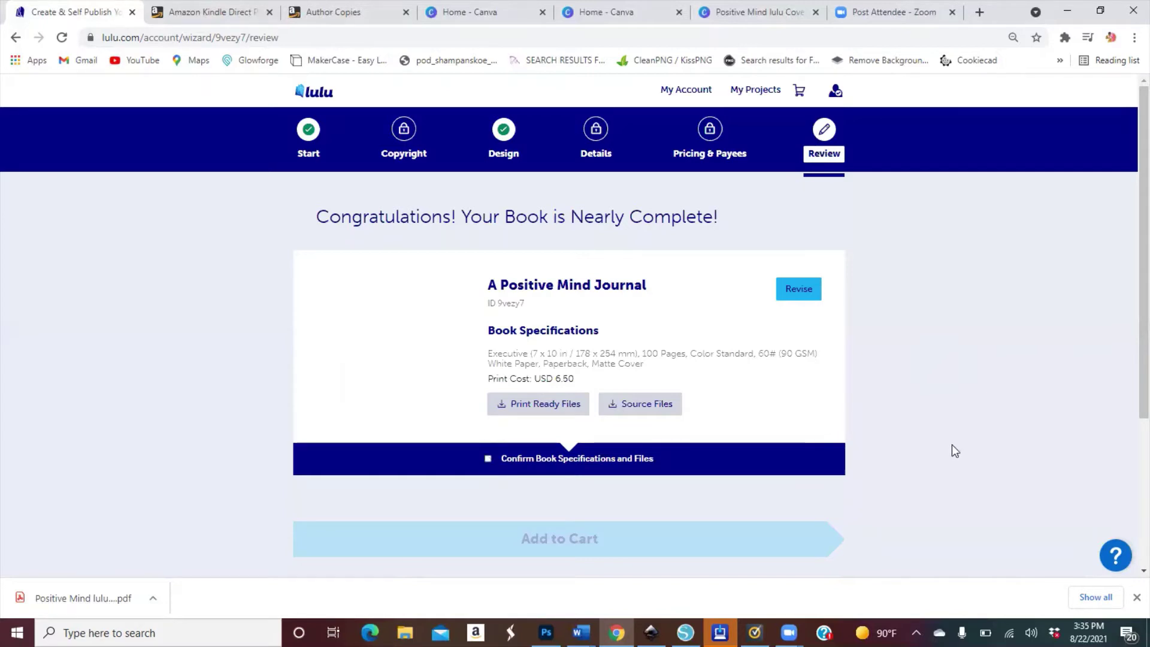
pyautogui.scroll(-1, 1130, 376)
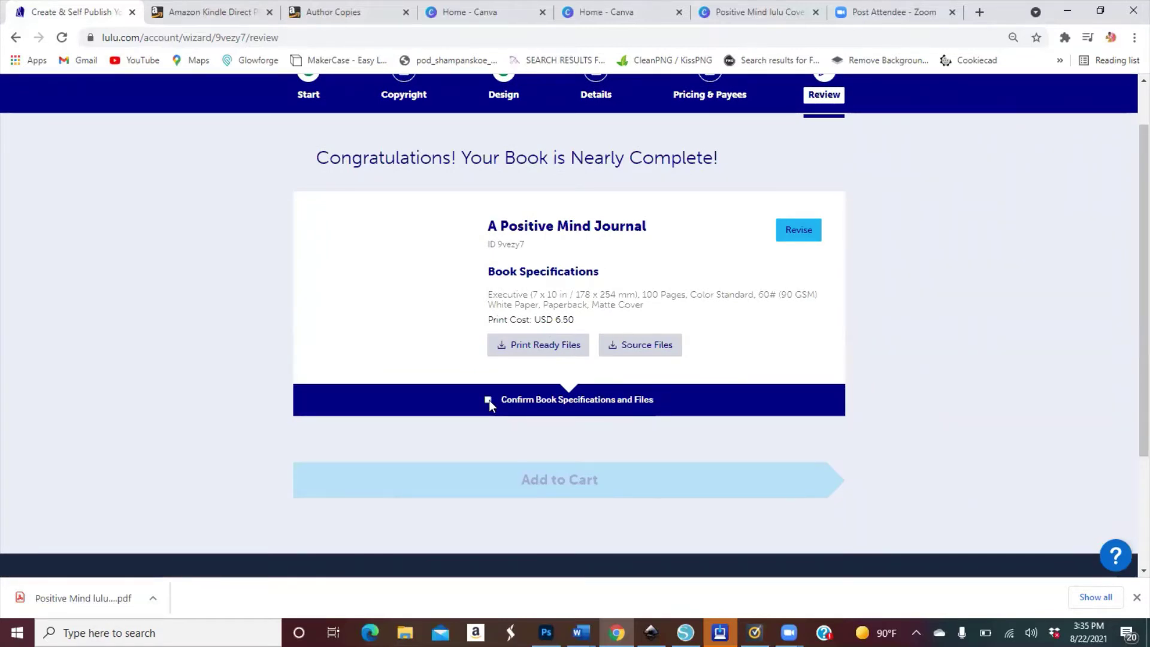
pyautogui.click(488, 399)
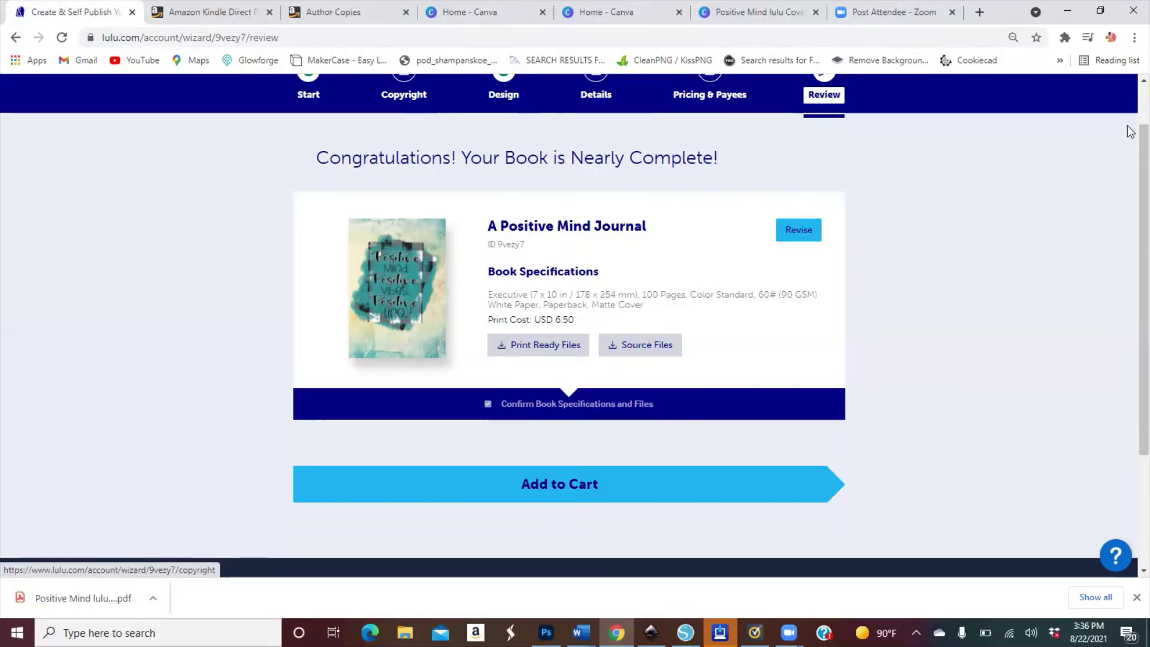
# Return to the project's Start stage and change the goal to Publish Your Book, with Lulu Bookstore and Global Distribution.
pyautogui.scroll(1, 1129, 123)
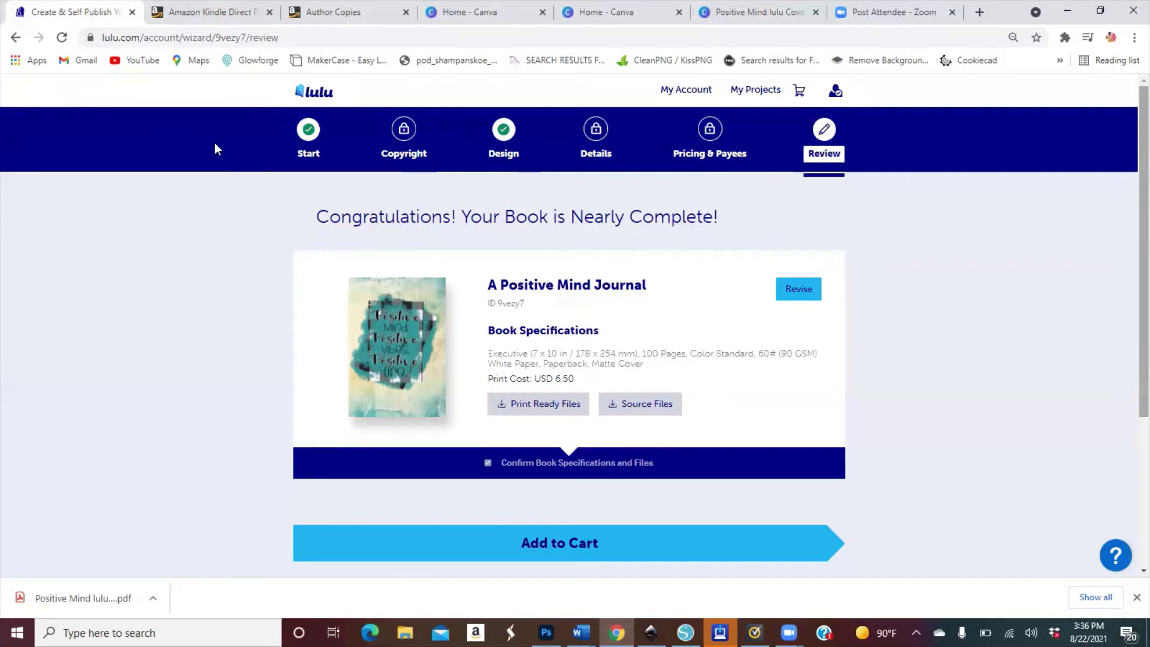
pyautogui.click(309, 138)
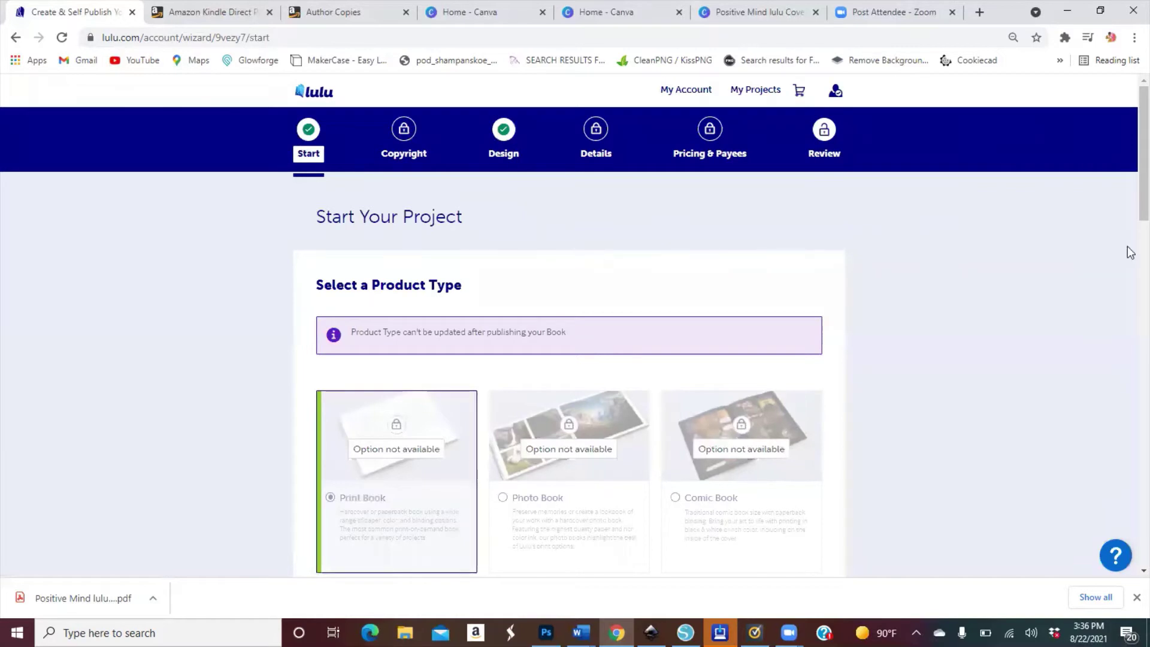
pyautogui.scroll(-5, 1129, 287)
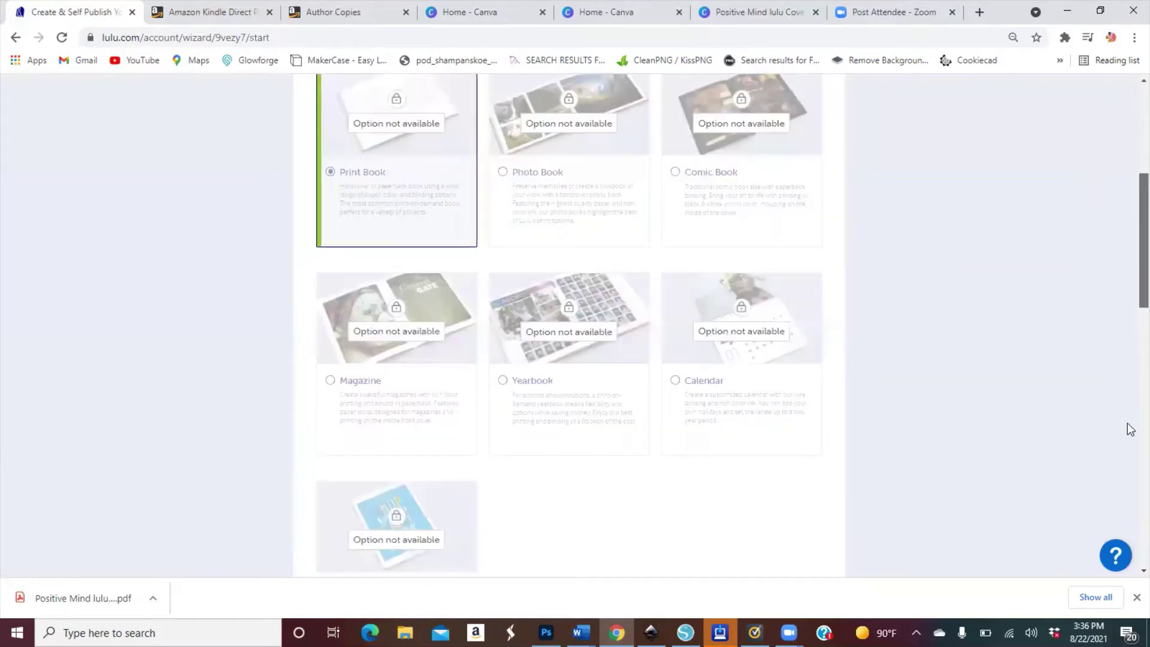
pyautogui.scroll(-10, 855, 344)
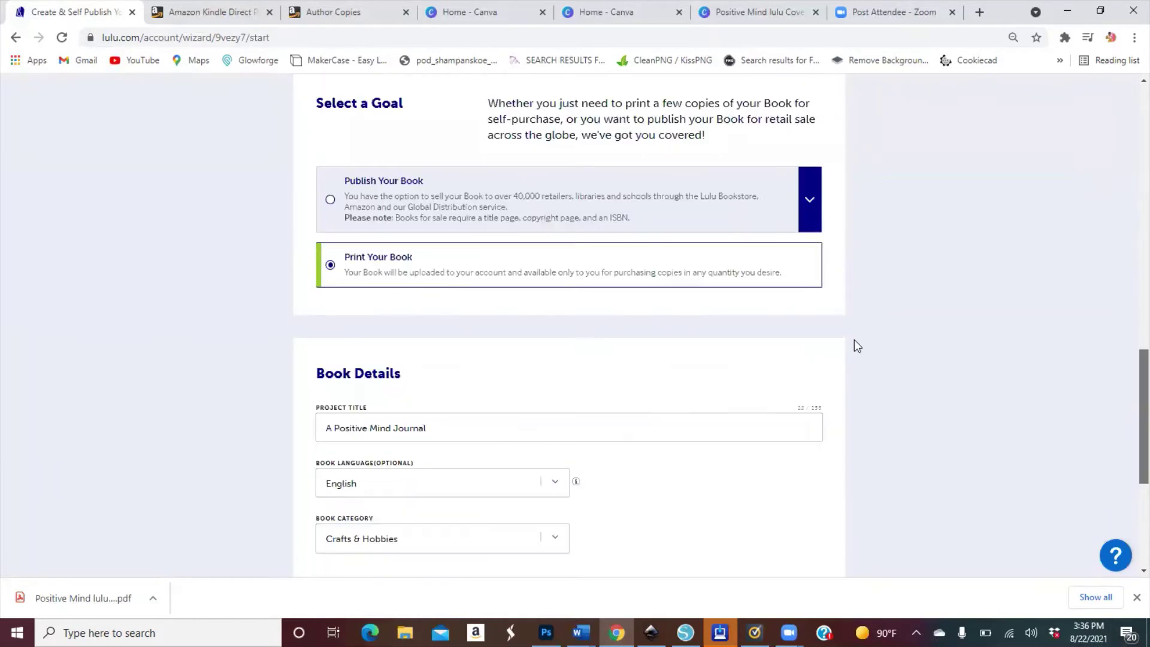
pyautogui.click(331, 200)
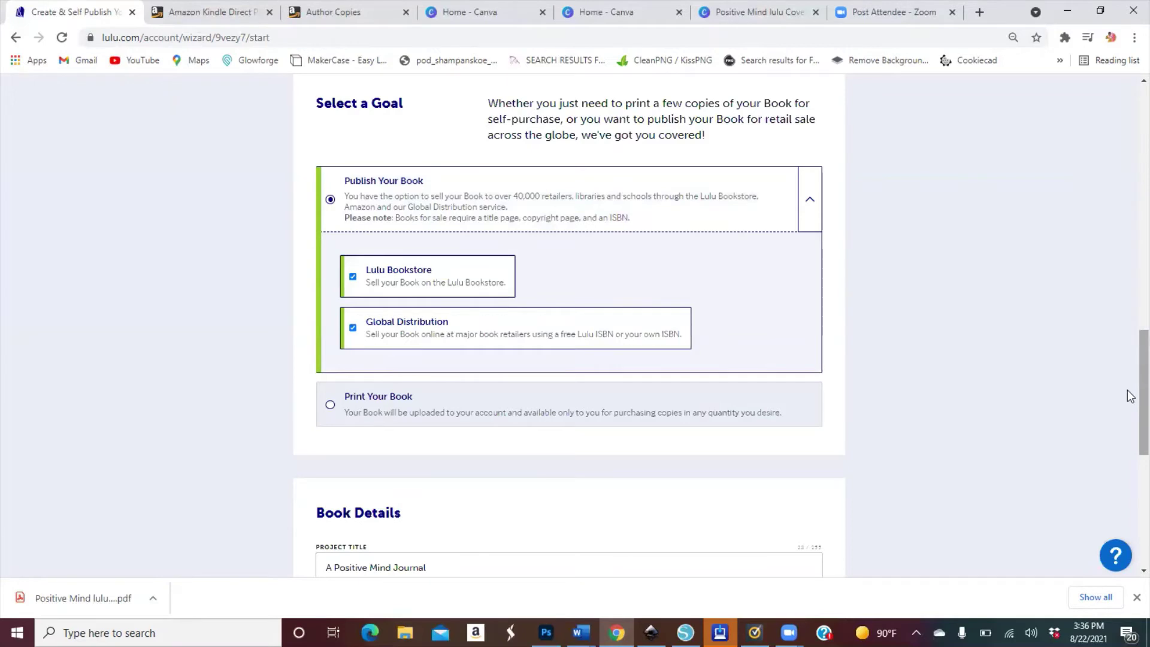
# Continue to the project's Copyright and Contributor Information page with the existing book details.
pyautogui.scroll(-6, 1130, 395)
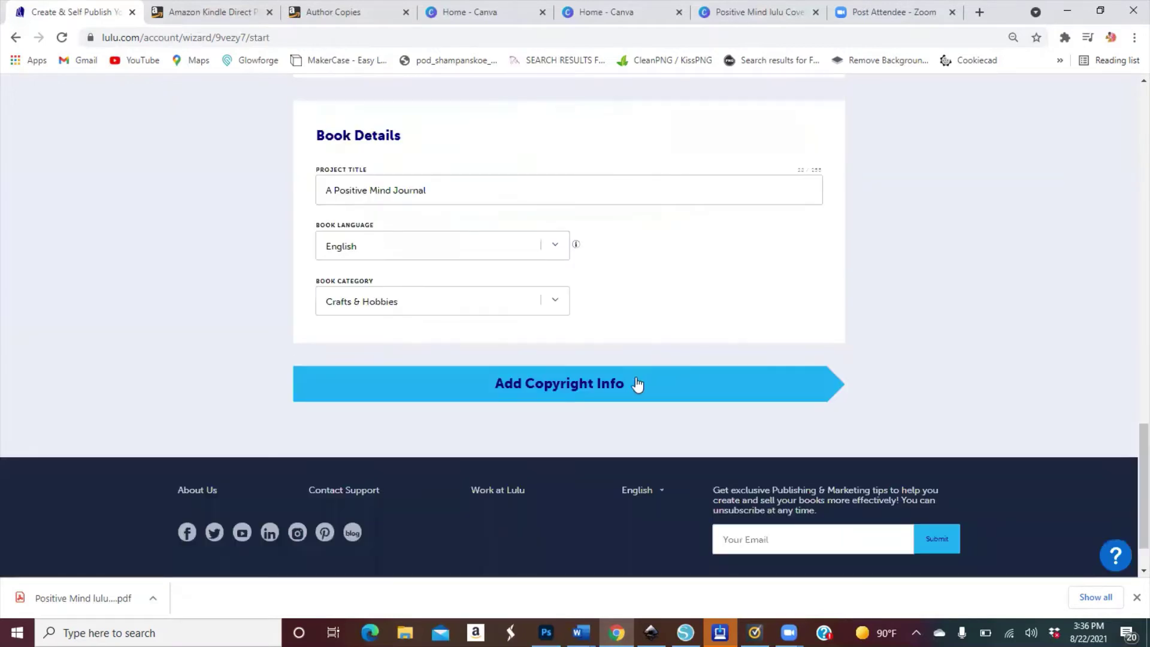
pyautogui.click(638, 384)
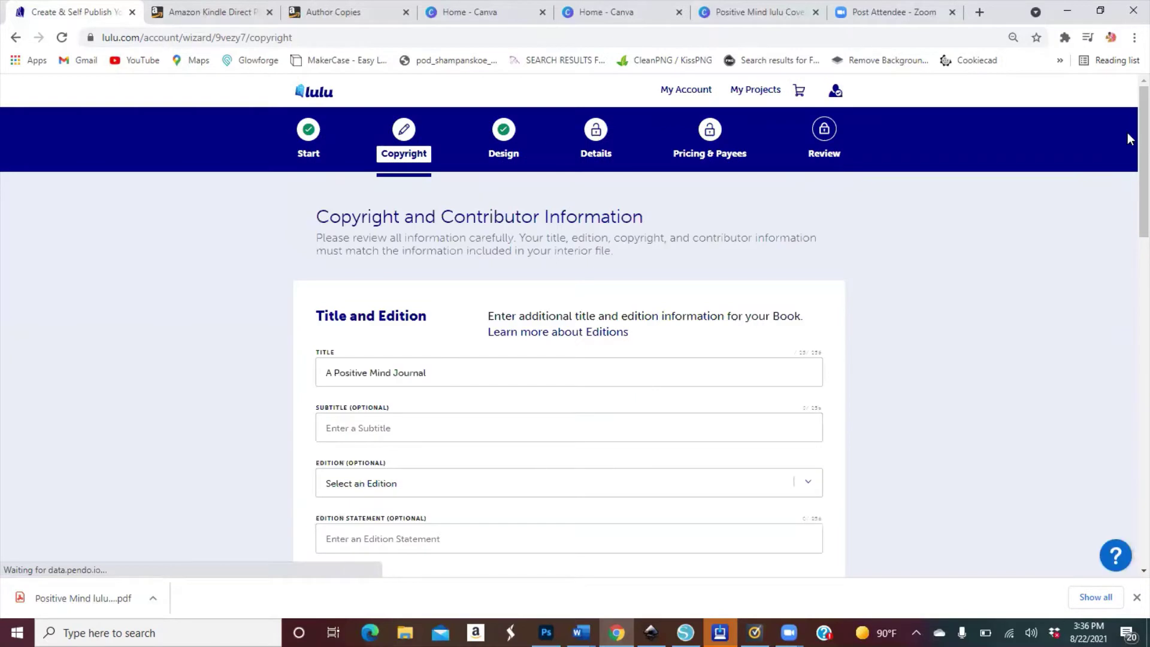
pyautogui.scroll(-2, 1129, 152)
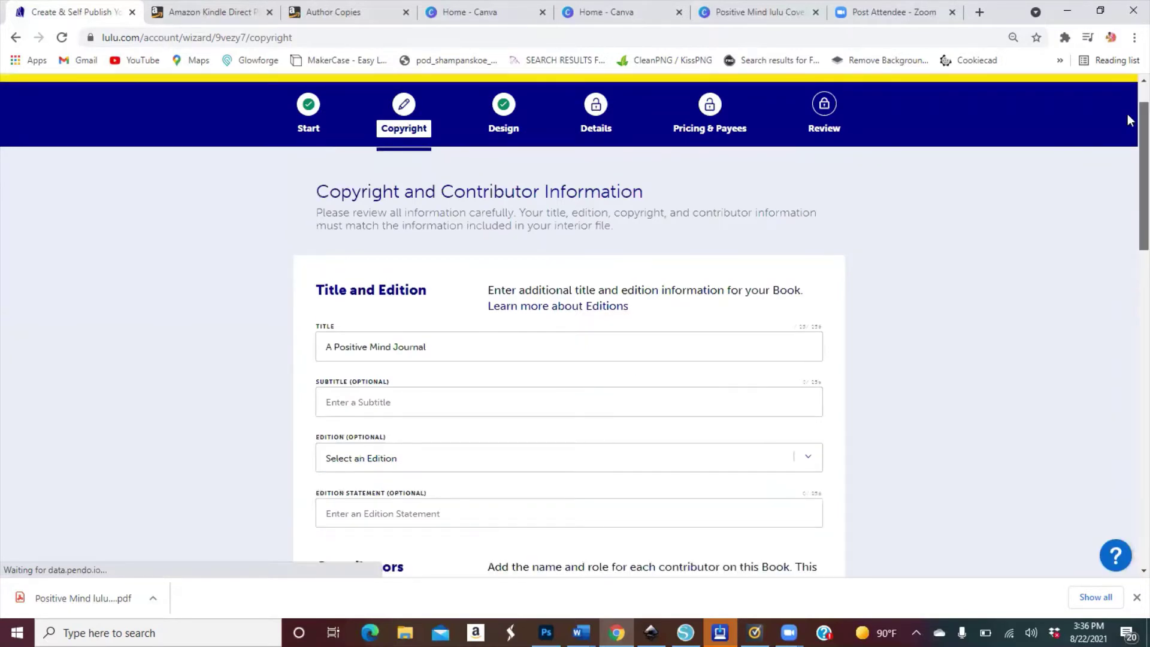
# Enter the author's first and last name for the first contributor of the book.
pyautogui.scroll(3, 1129, 116)
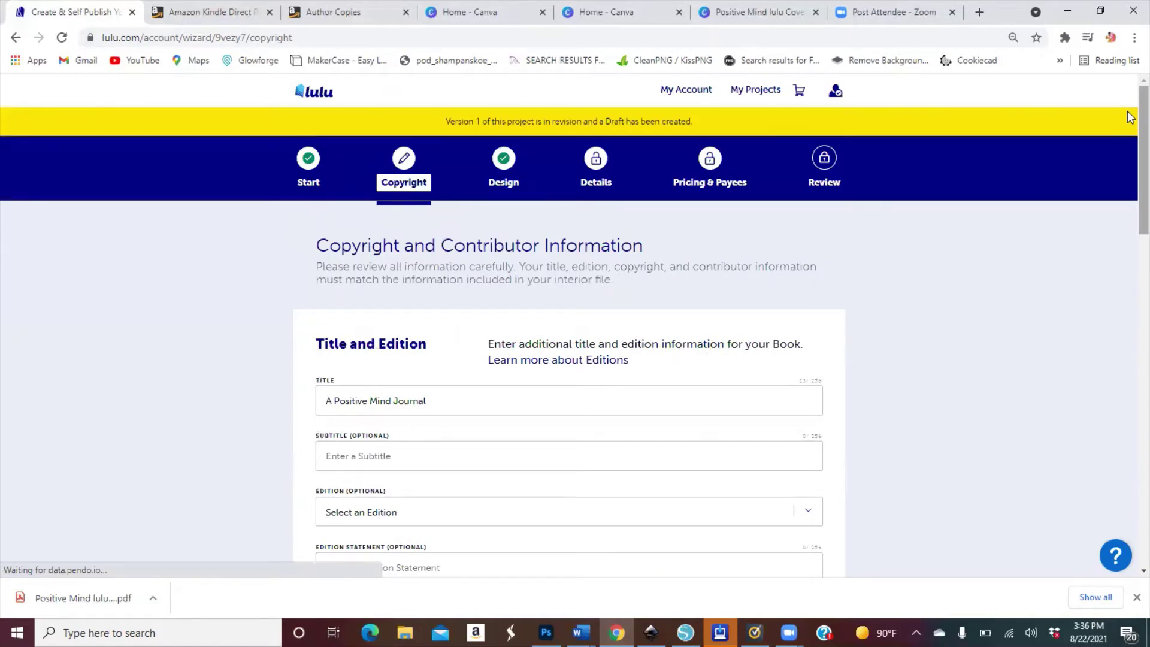
pyautogui.scroll(-3, 1130, 180)
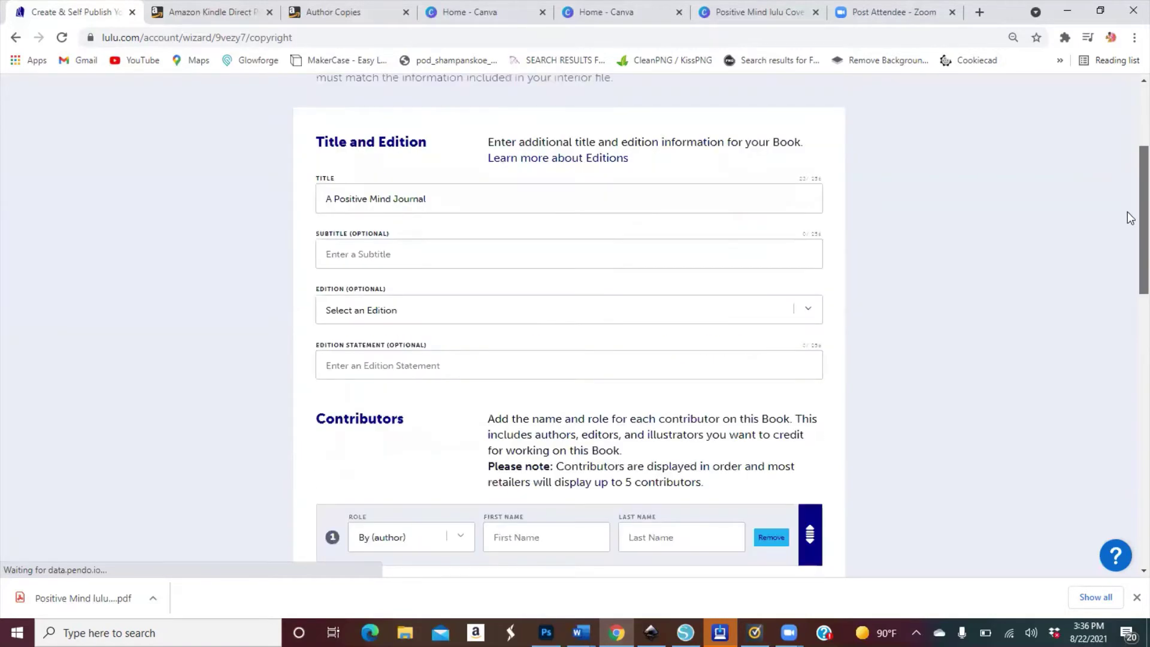
pyautogui.scroll(-3, 1129, 222)
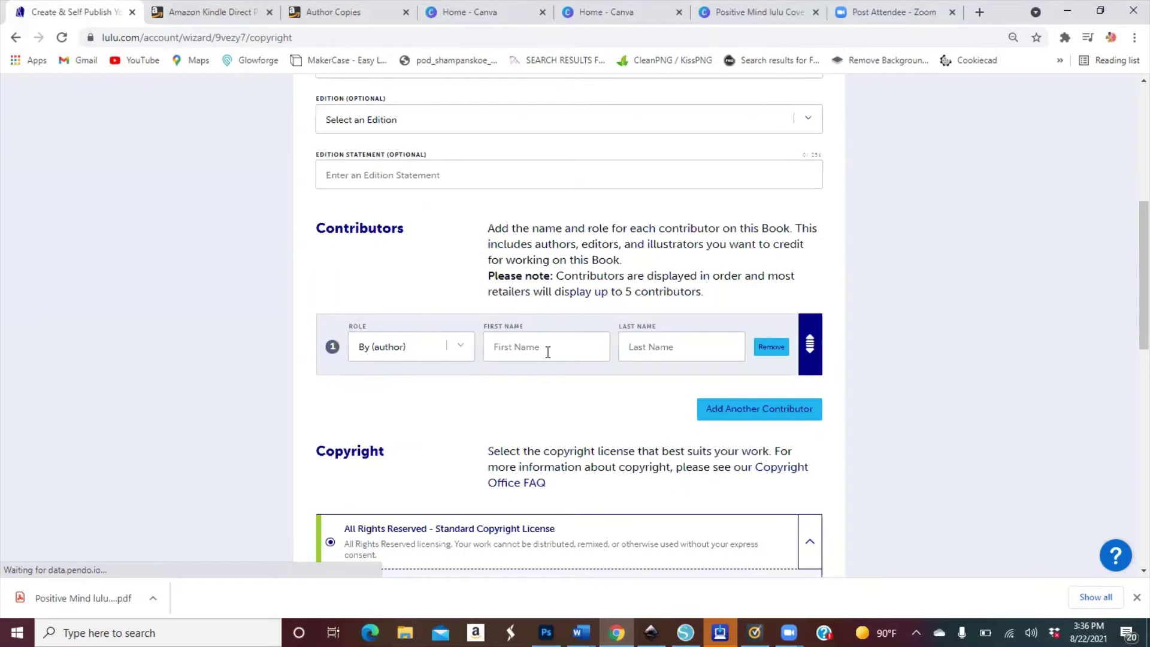
pyautogui.click(548, 353)
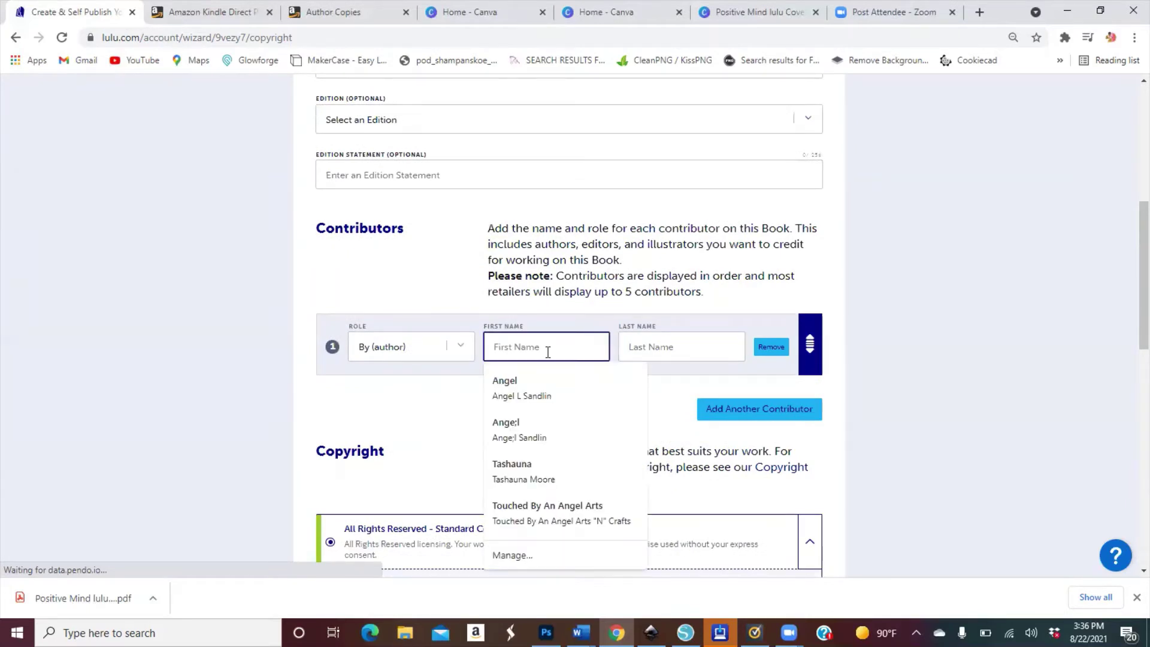
pyautogui.write('Angel')
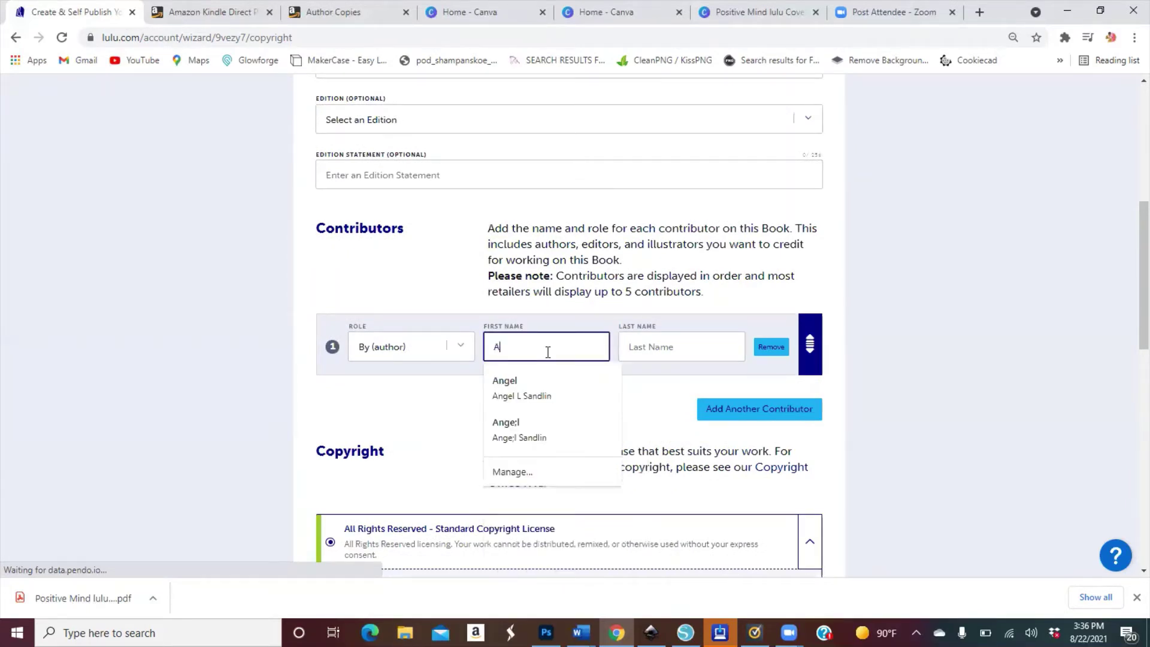
pyautogui.click(634, 354)
pyautogui.write('S')
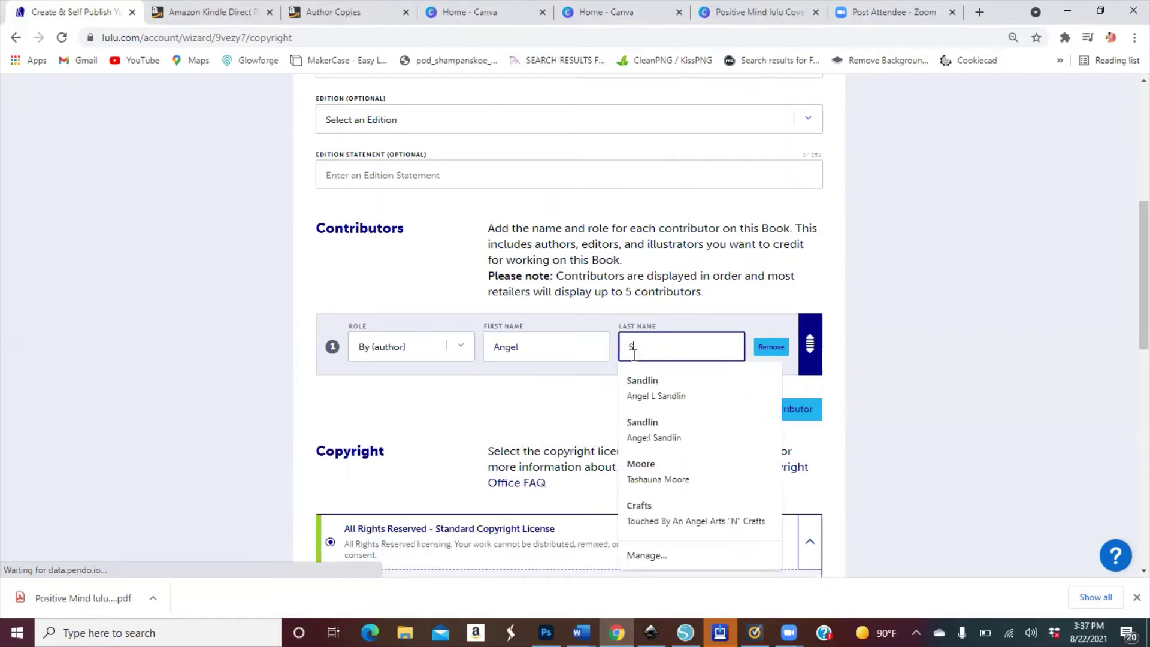
pyautogui.write('andlin')
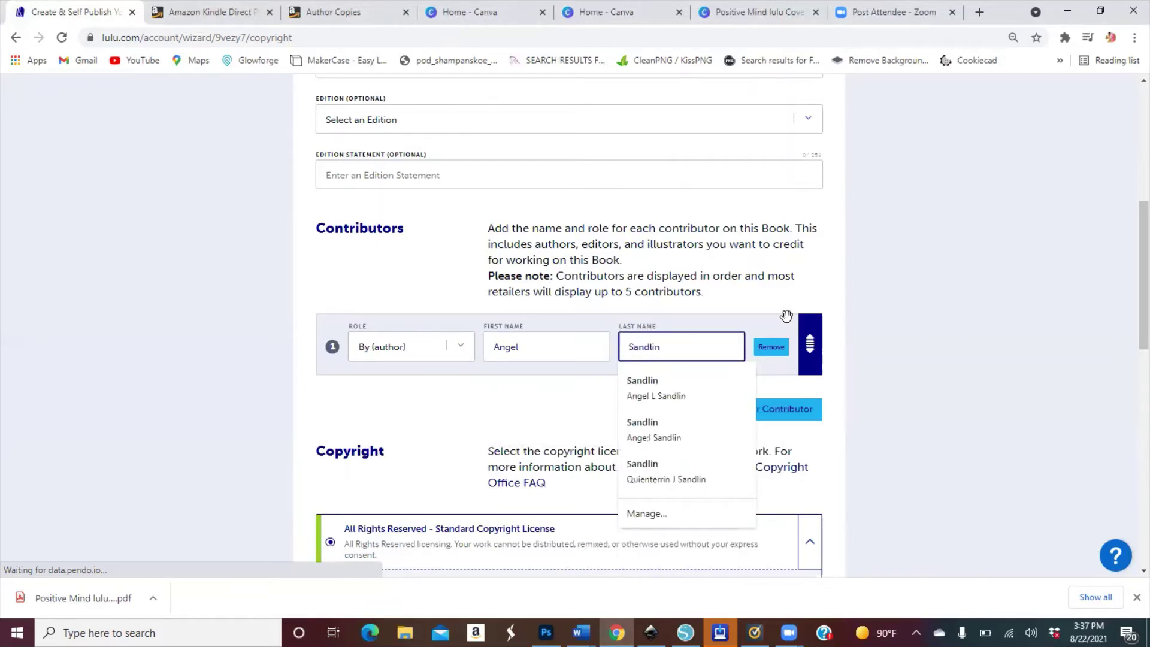
pyautogui.click(899, 292)
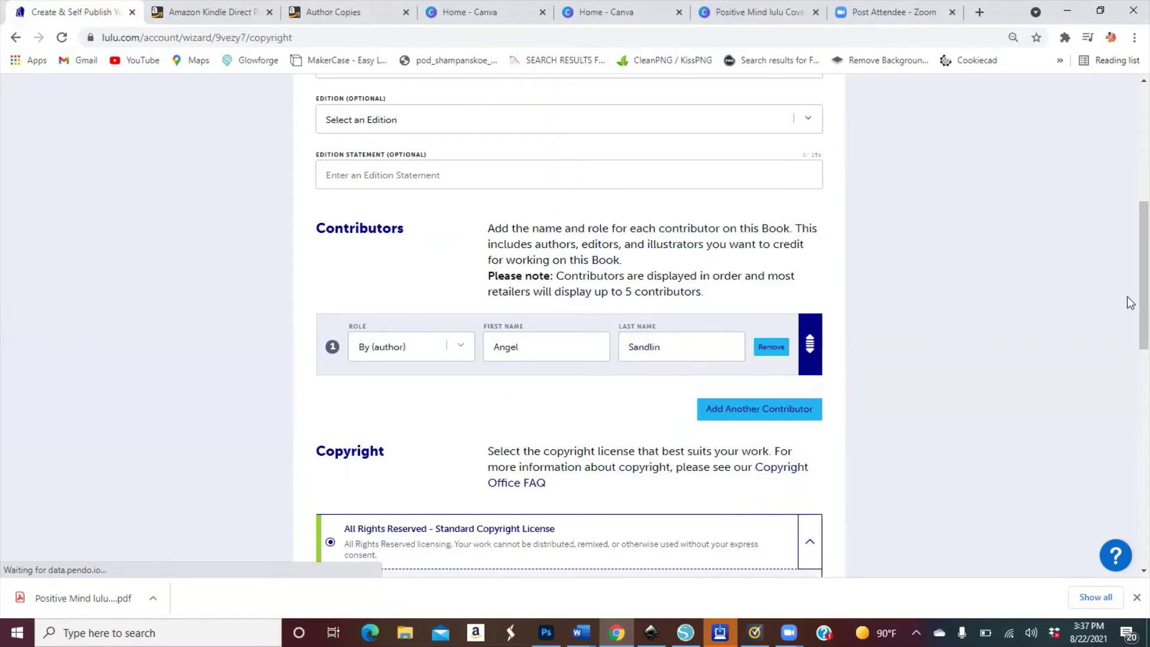
# Fill in the copyright holder's name without the middle initial and the copyright year 2021 under the All Rights Reserved license.
pyautogui.scroll(2, 1131, 291)
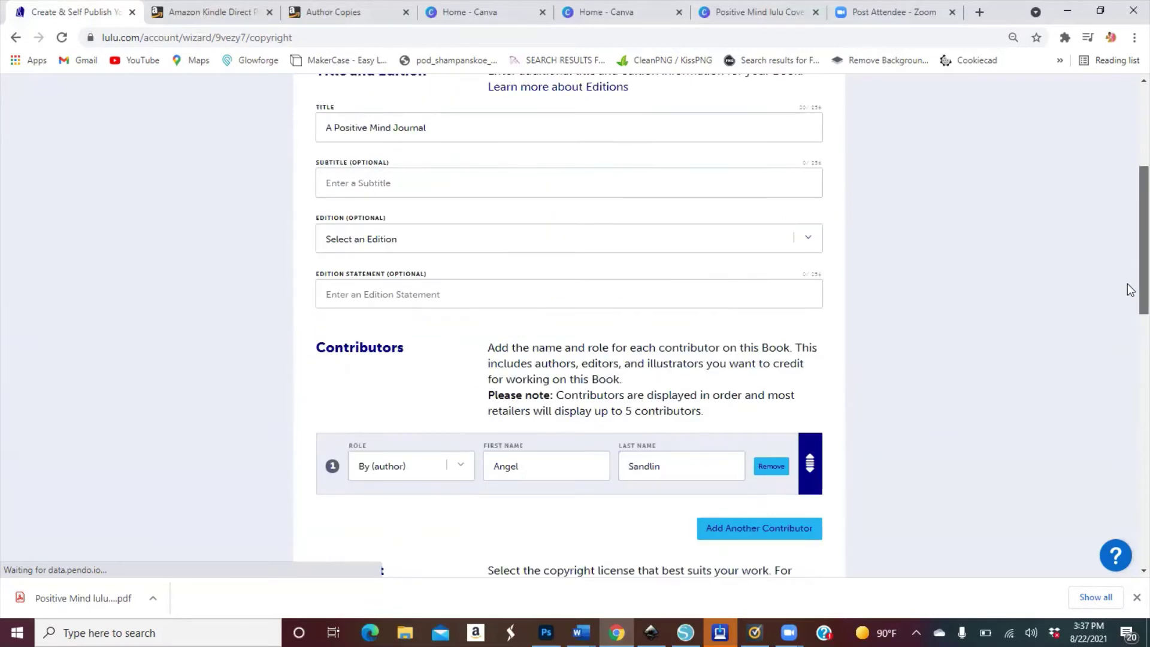
pyautogui.scroll(1, 1130, 290)
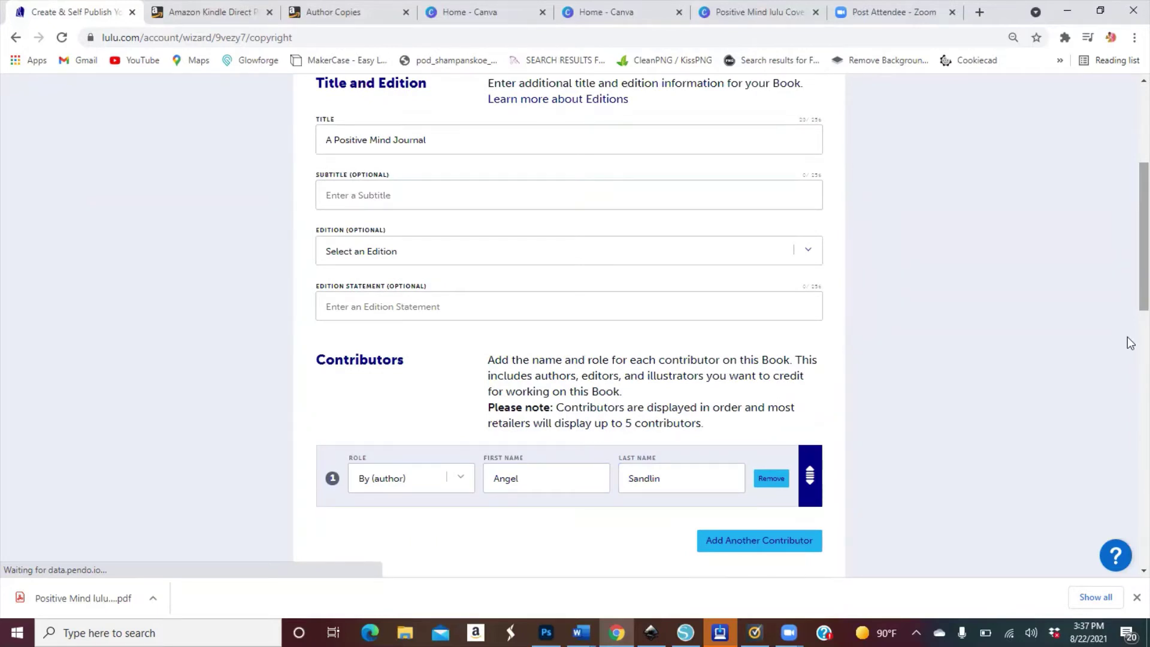
pyautogui.scroll(-1, 1130, 351)
pyautogui.scroll(-3, 1132, 383)
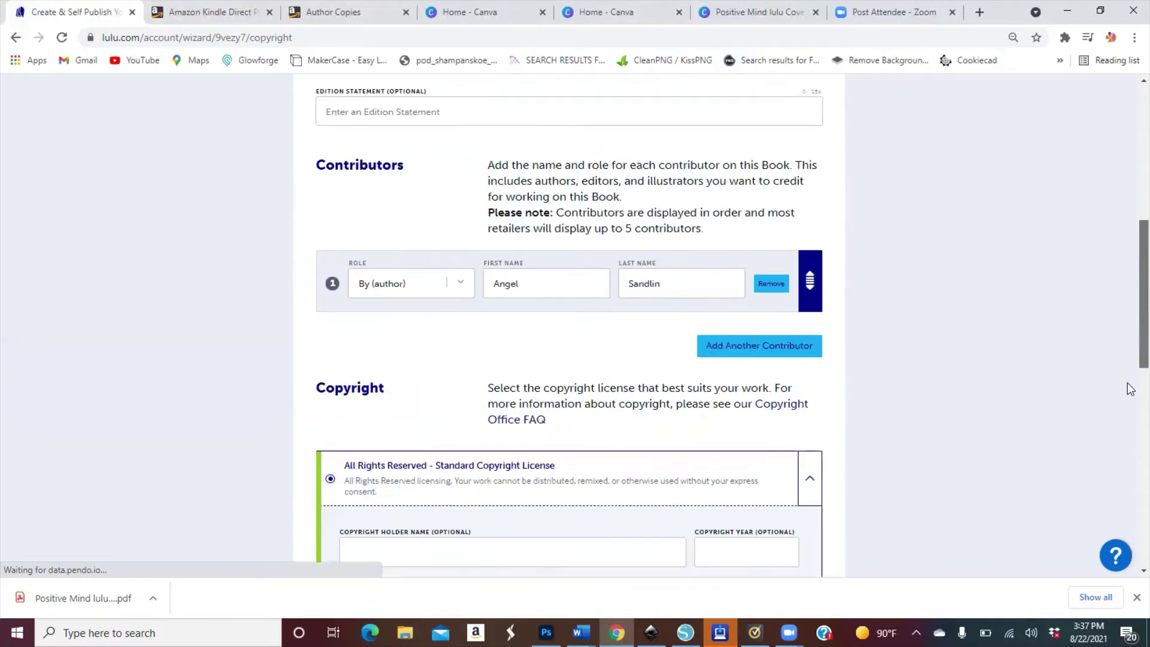
pyautogui.scroll(-2, 958, 390)
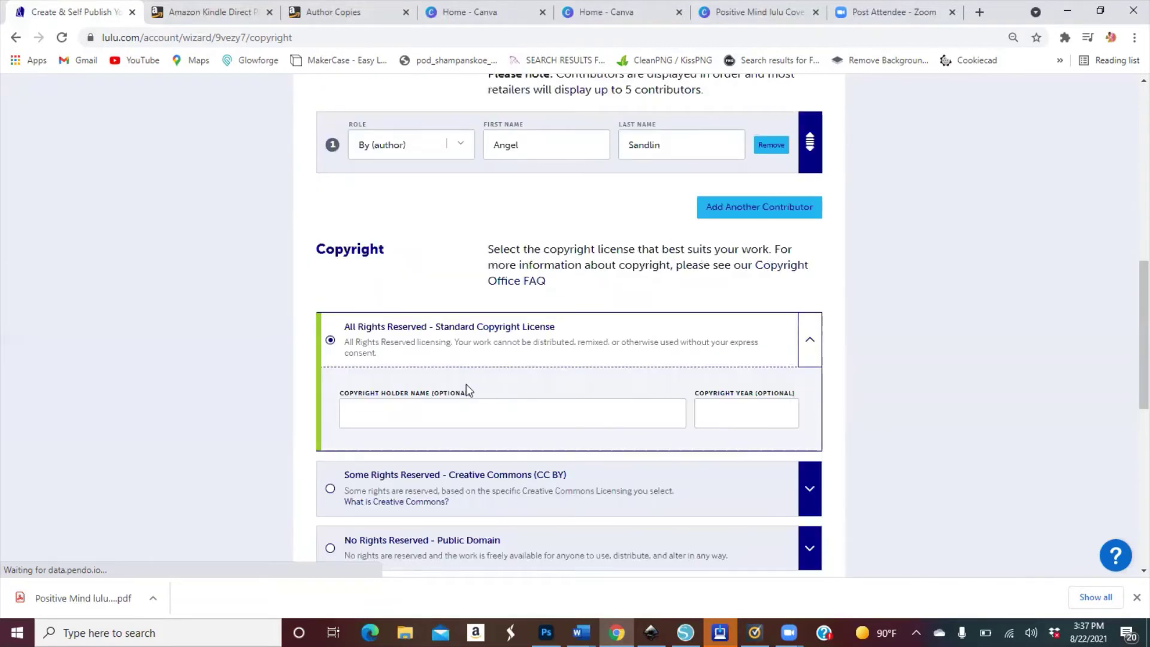
pyautogui.click(428, 414)
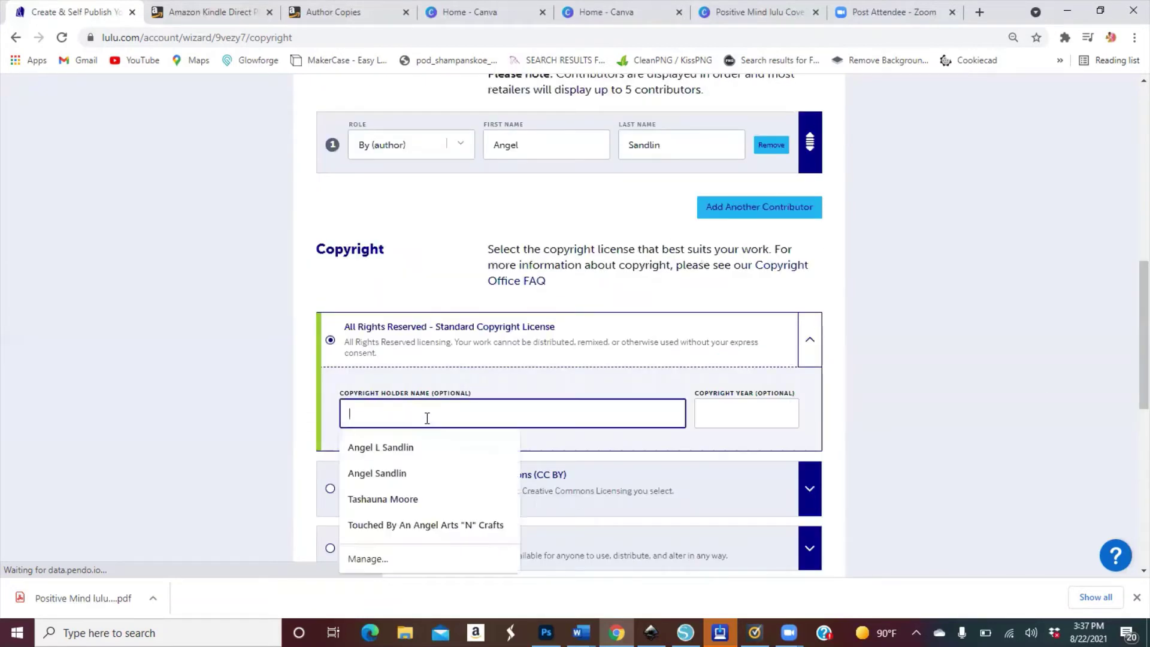
pyautogui.click(416, 447)
pyautogui.click(386, 413)
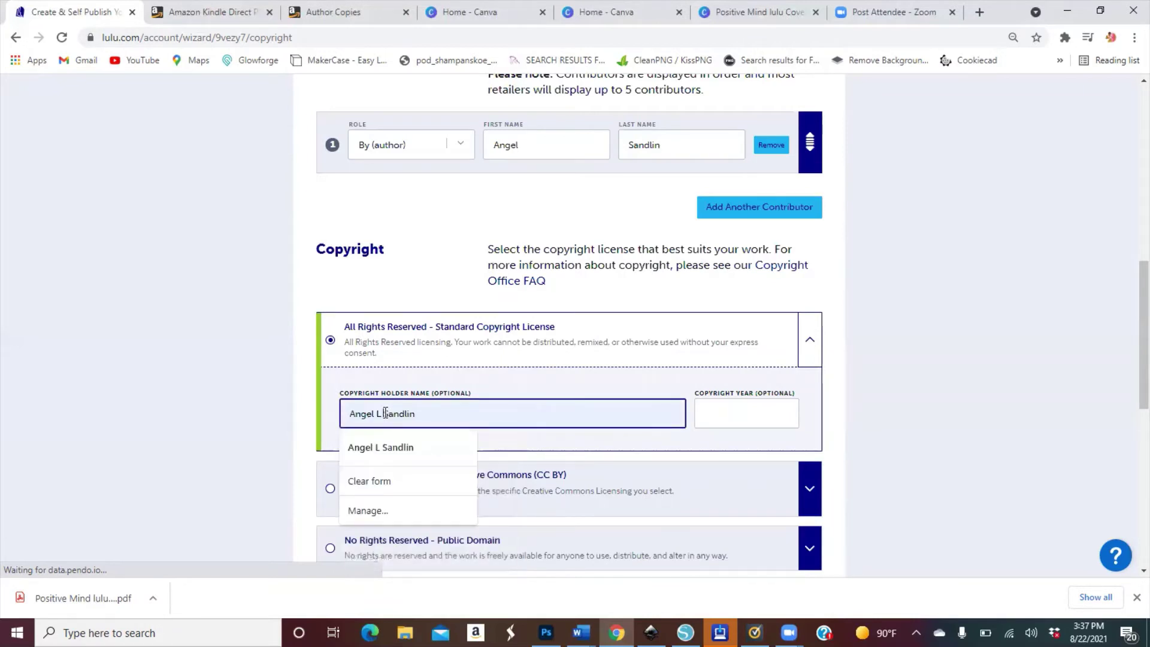
pyautogui.press('BackSpace')
pyautogui.press('BackSpace')
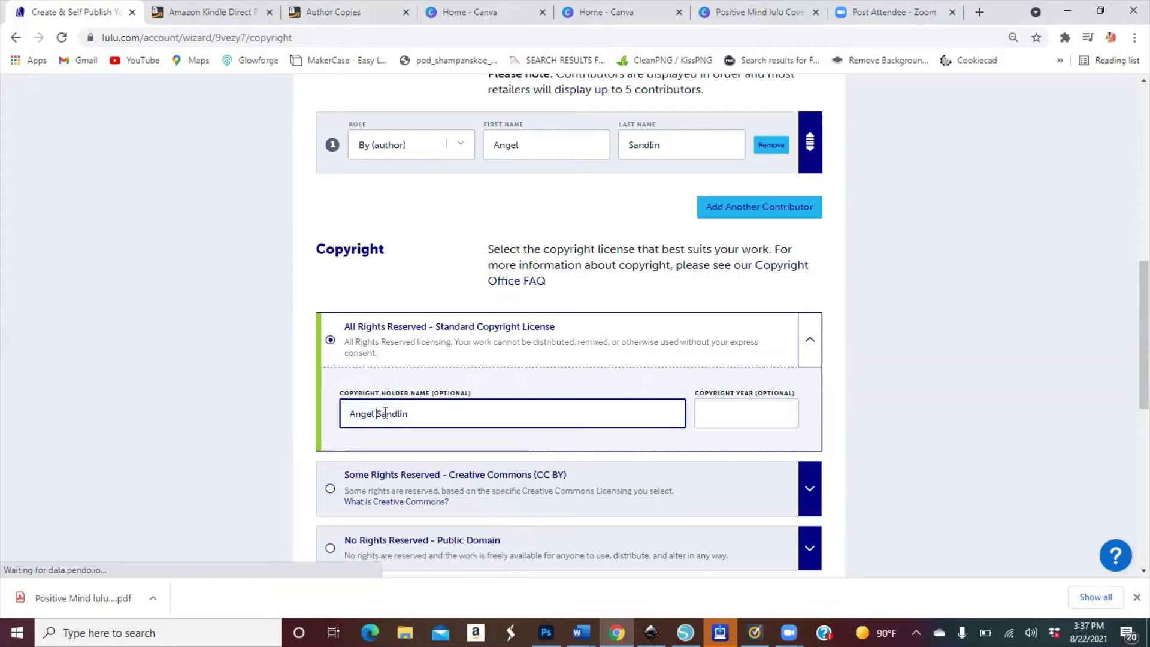
pyautogui.click(712, 415)
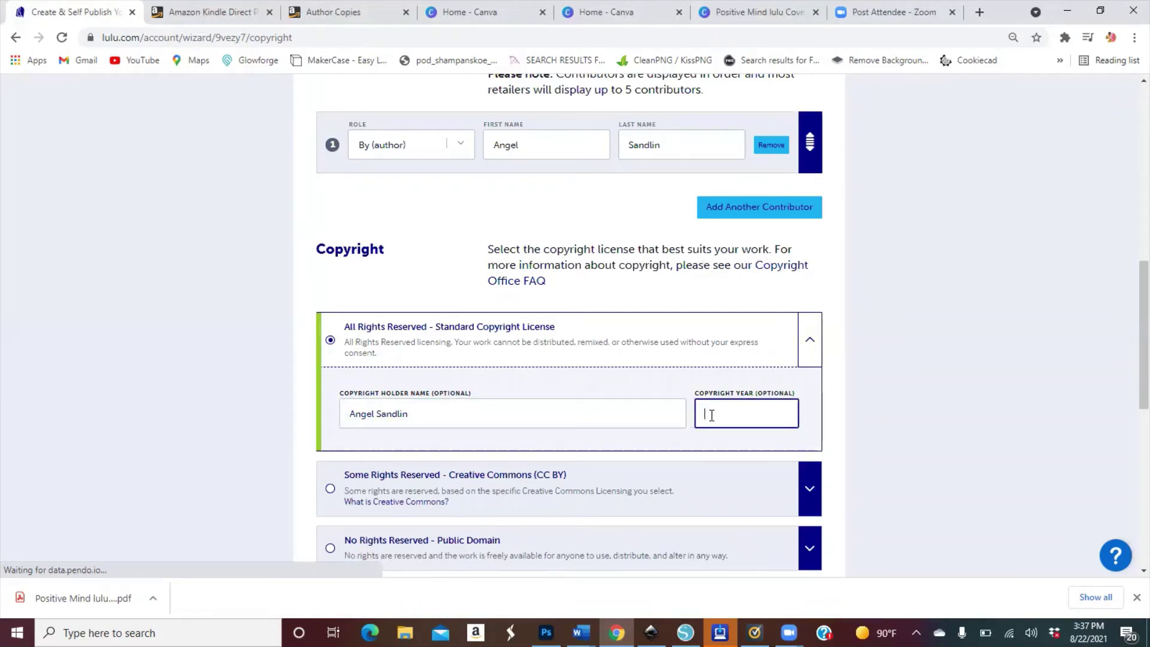
pyautogui.write('2021')
# Assign a free Lulu ISBN to the book and download its barcode as a PNG file.
pyautogui.scroll(-4, 1130, 319)
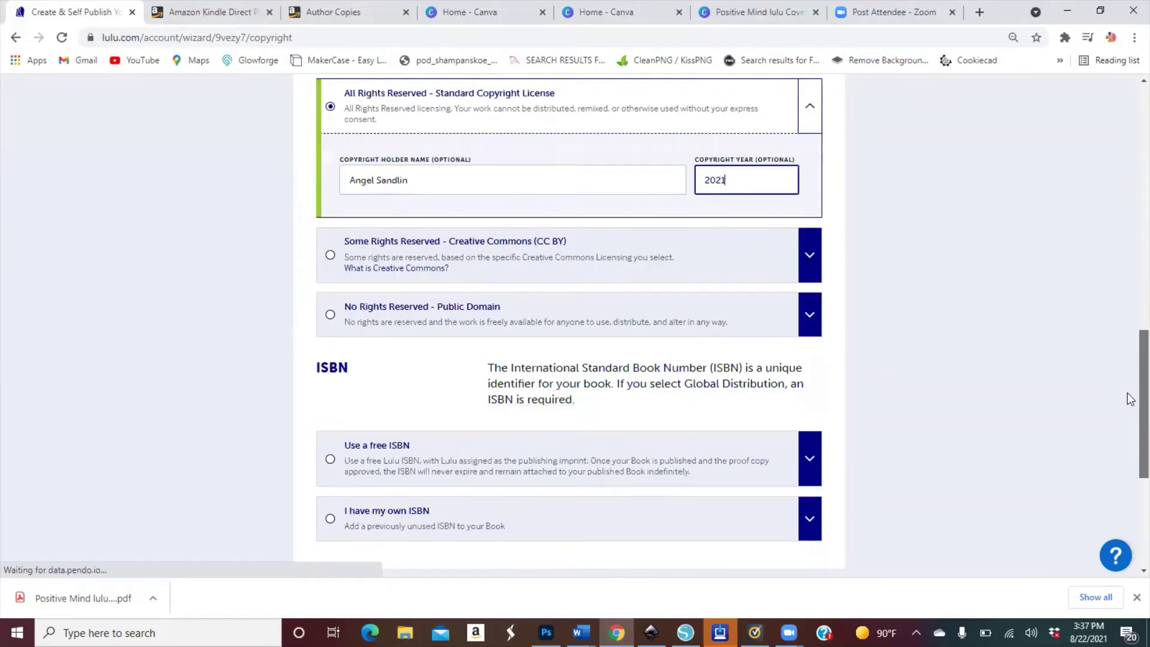
pyautogui.scroll(-1, 1131, 399)
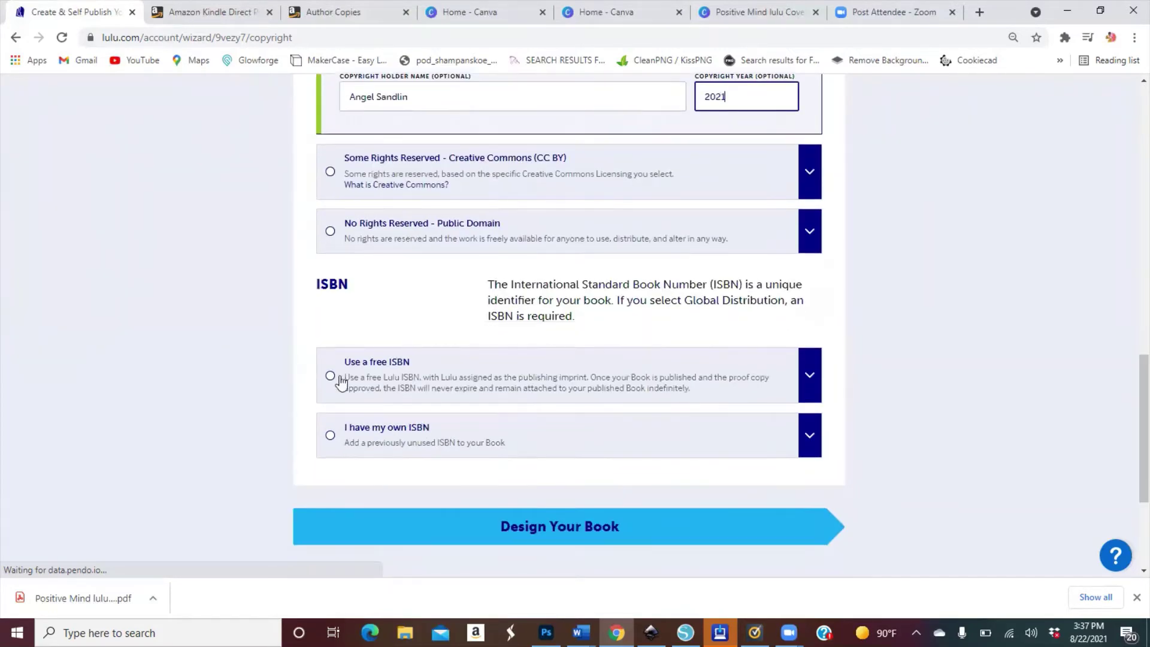
pyautogui.click(331, 377)
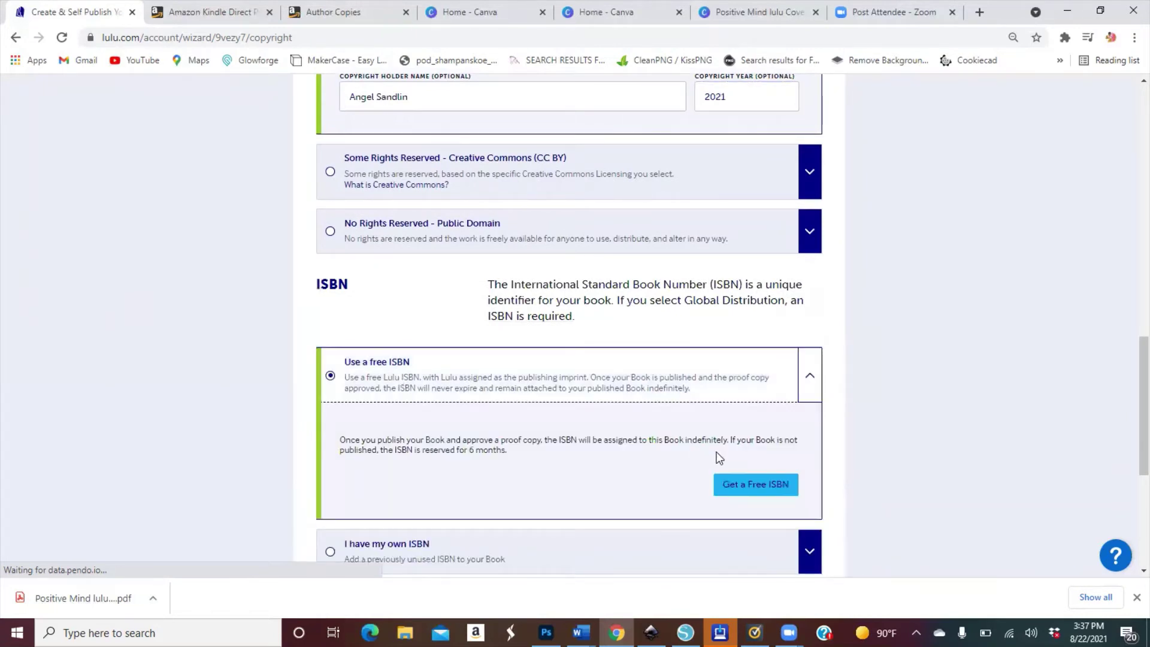
pyautogui.click(741, 486)
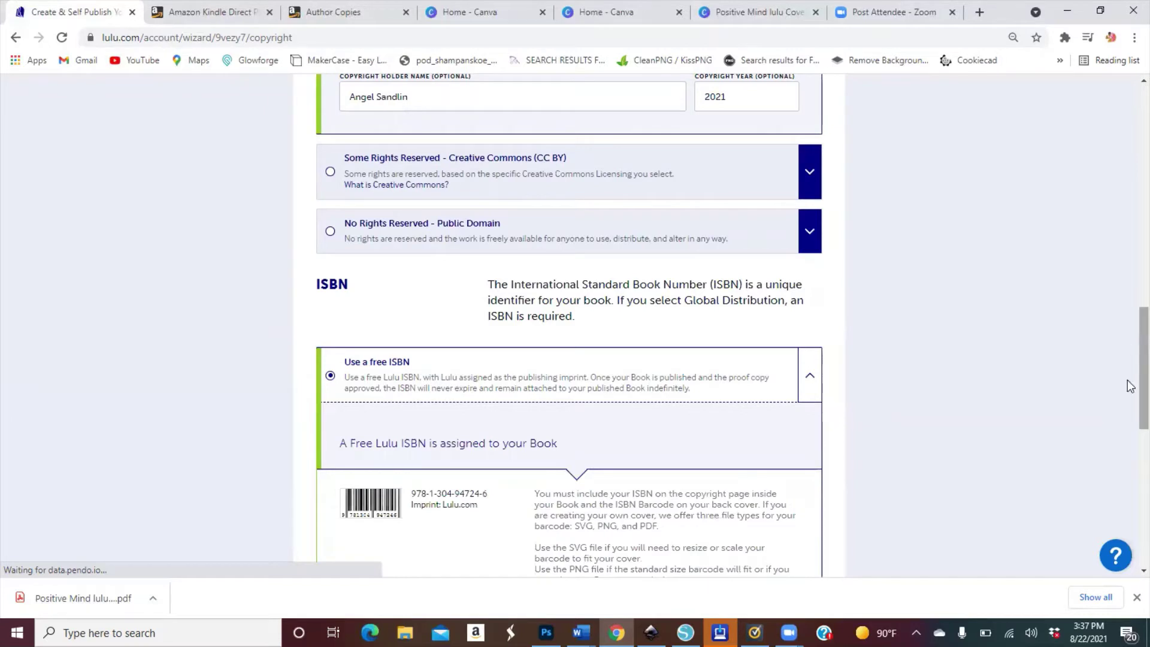
pyautogui.scroll(-3, 809, 442)
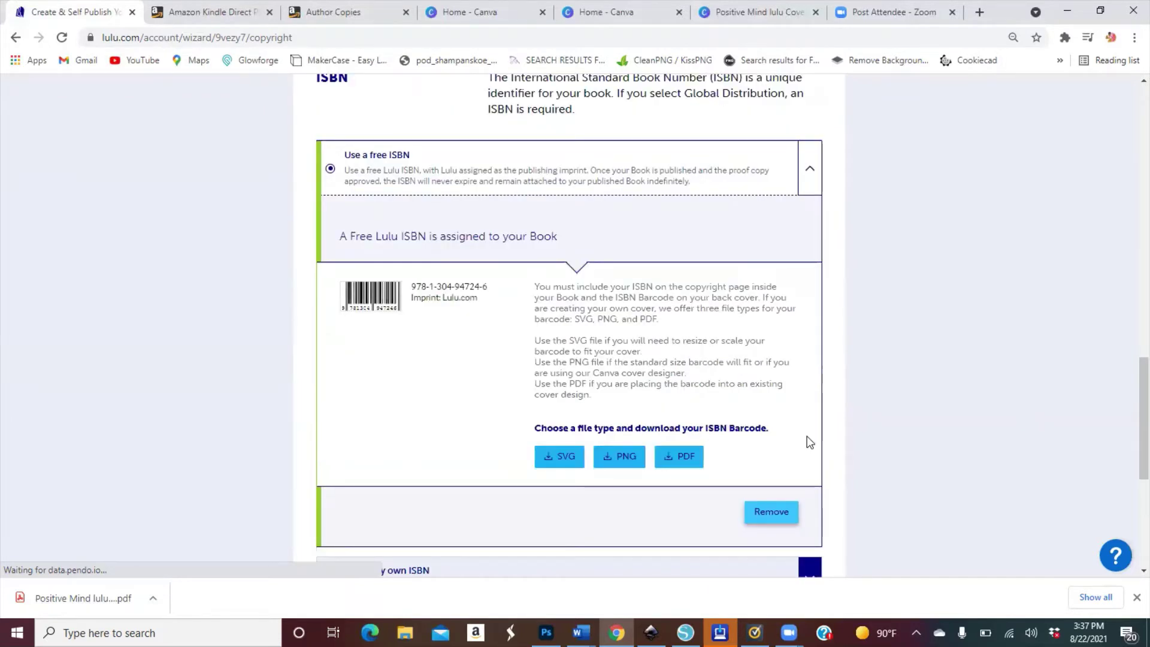
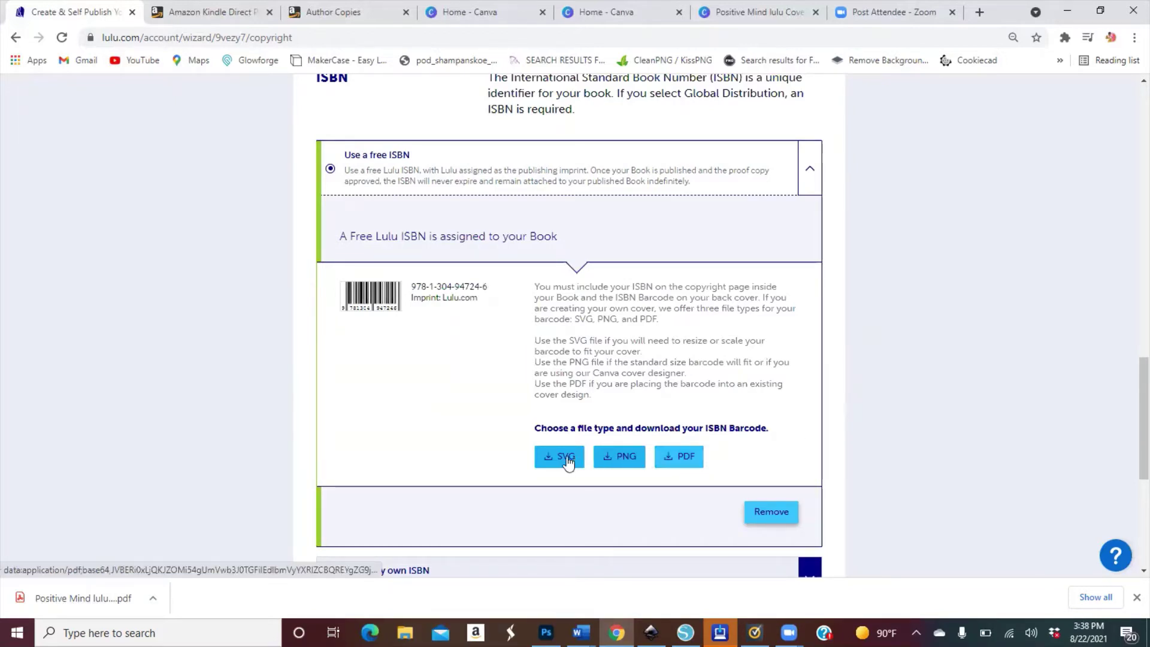
pyautogui.click(613, 463)
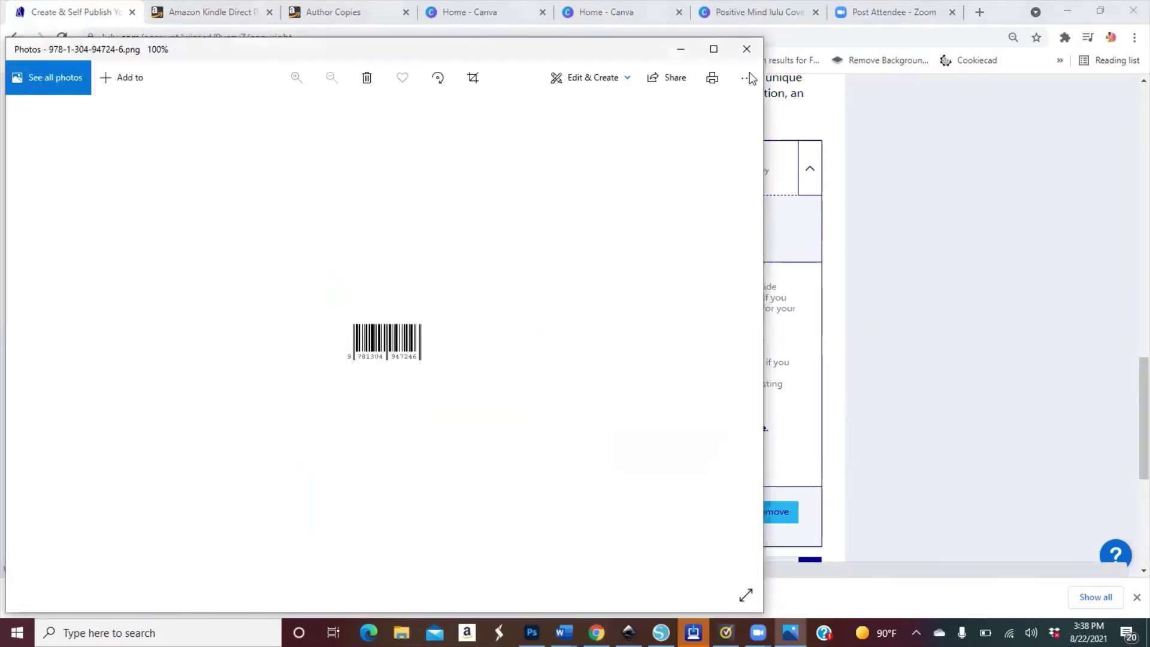
# In Photos, start saving a copy of the barcode image and name the file "ISBN Postive Mind".
pyautogui.click(747, 77)
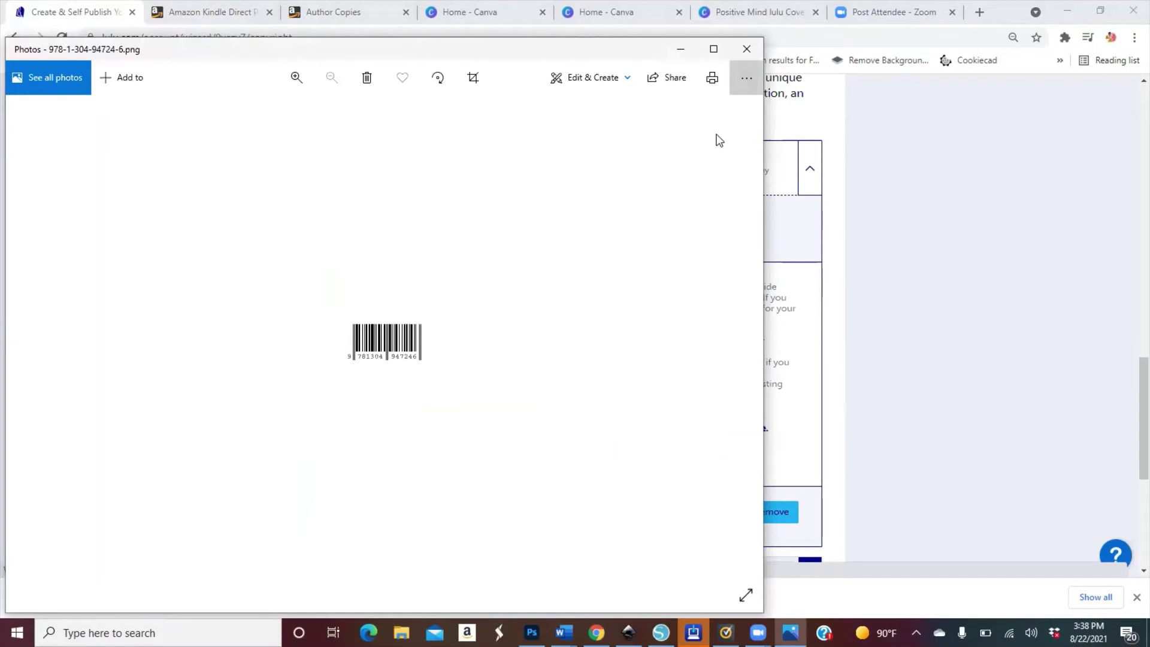
pyautogui.press('Return')
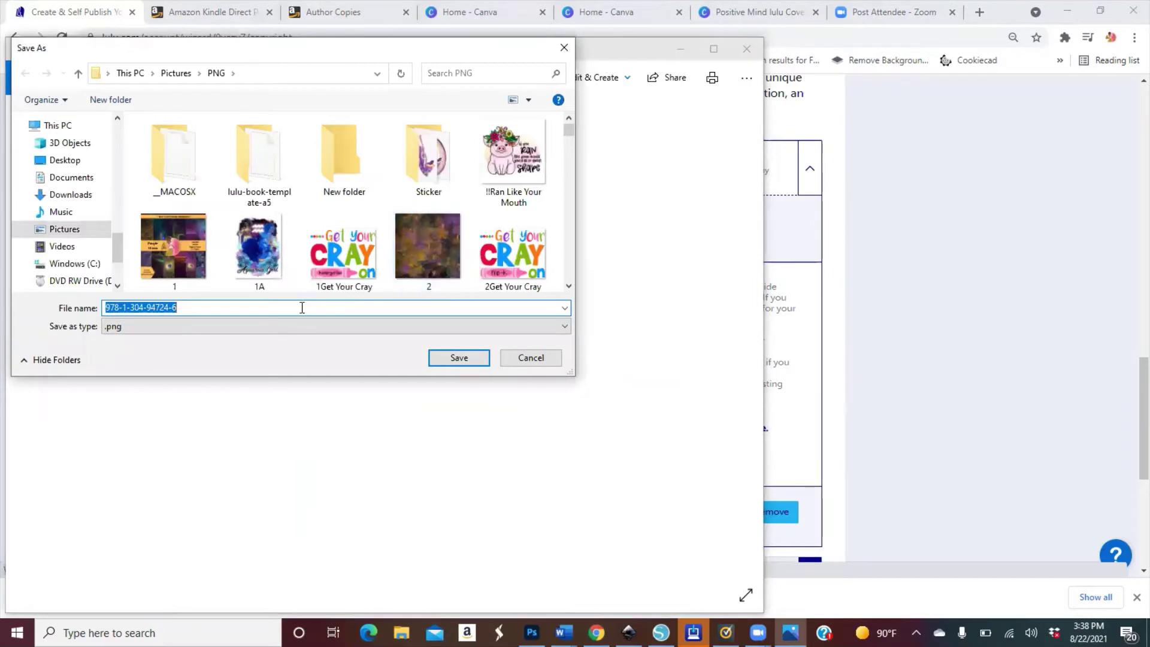
pyautogui.click(197, 307)
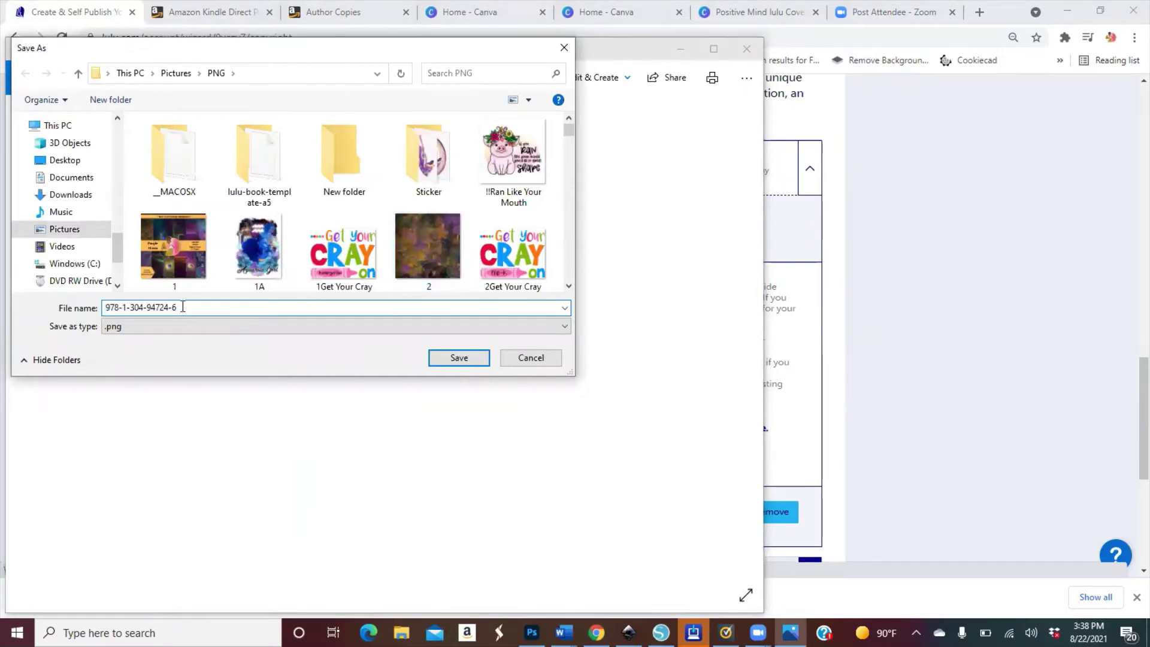
pyautogui.doubleClick(102, 307)
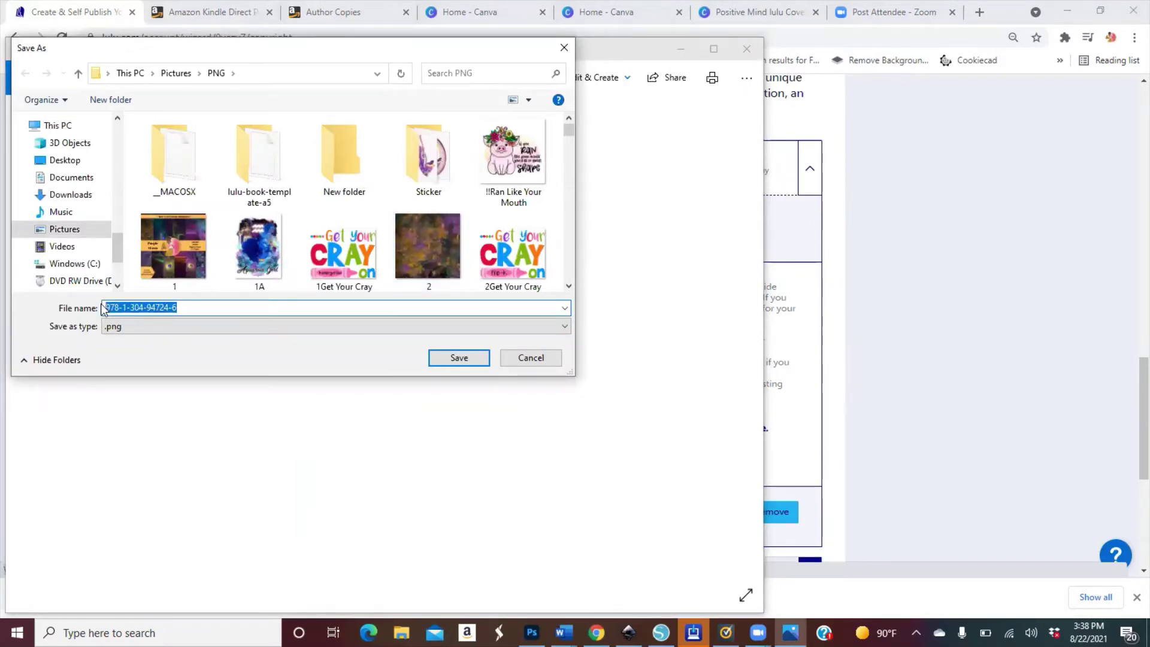
pyautogui.write('is')
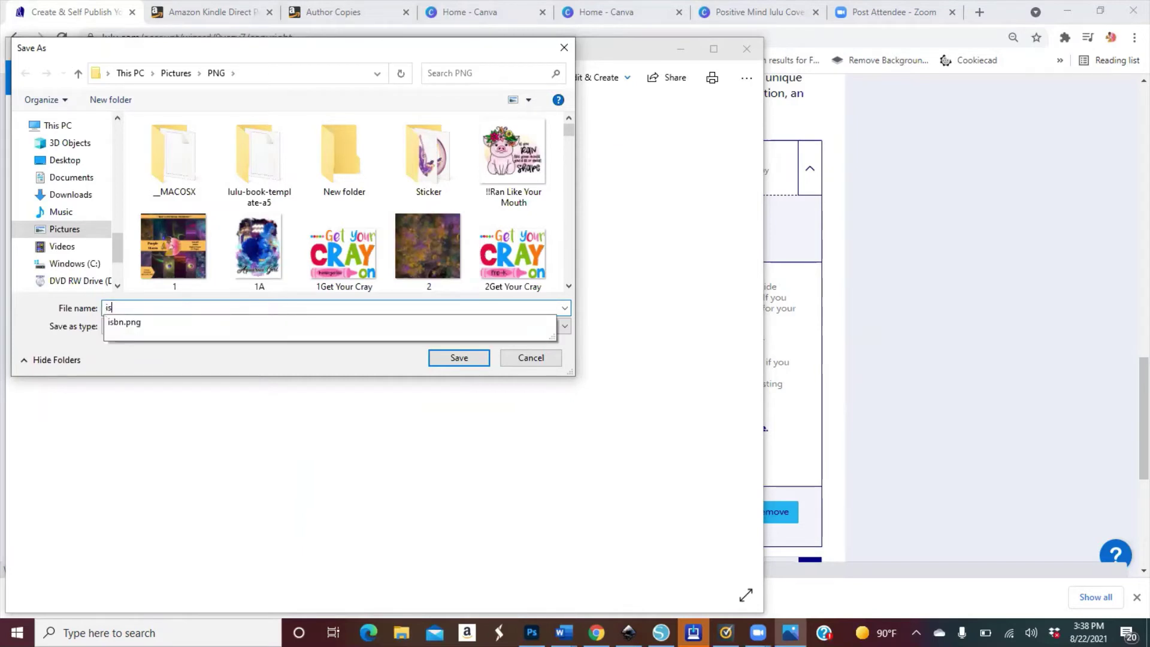
pyautogui.write('bn ')
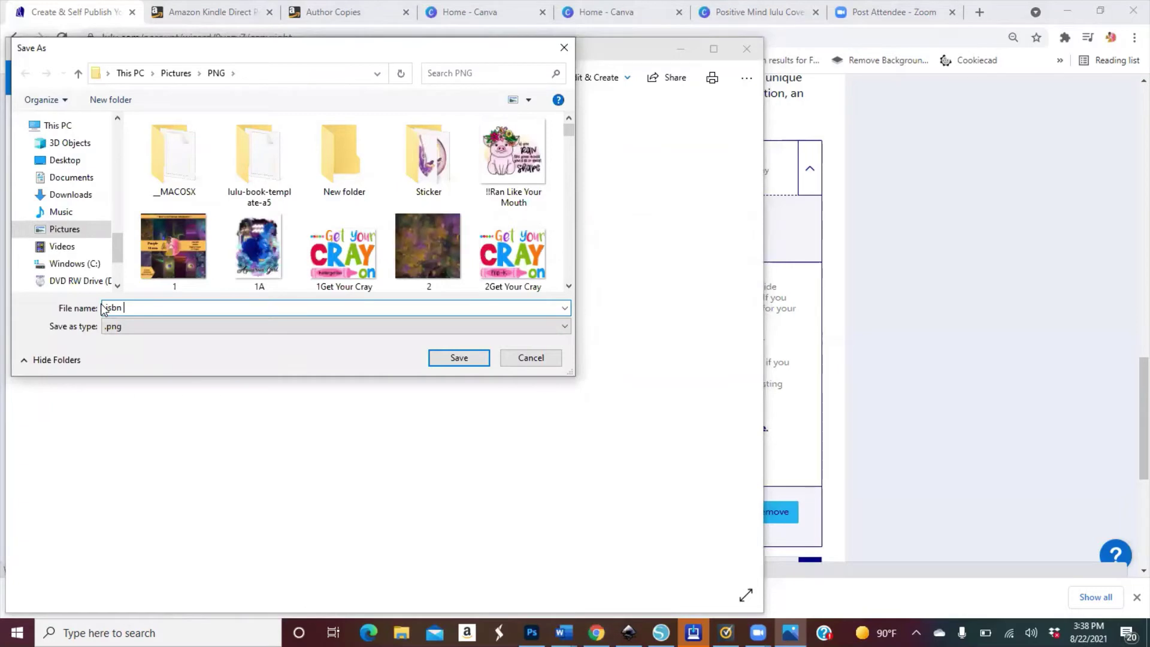
pyautogui.write('Postive Mind')
pyautogui.moveTo(124, 307); pyautogui.dragTo(104, 309)
pyautogui.write('ISBN')
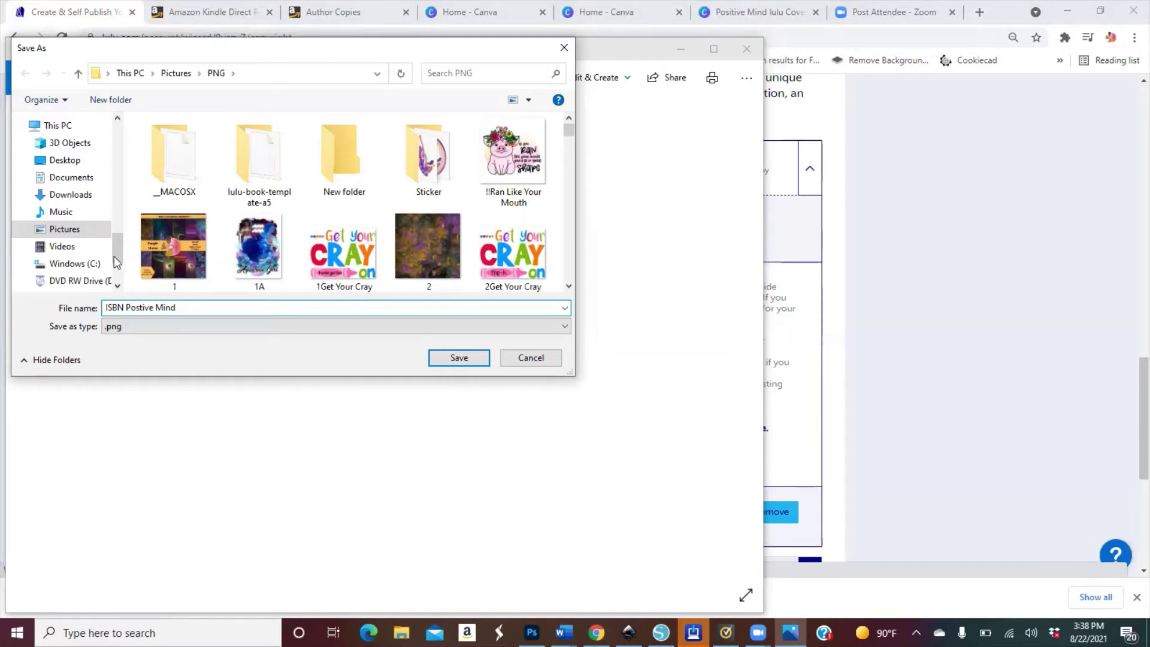
# Choose the PNG folder as the destination and save the barcode image there.
pyautogui.moveTo(114, 256); pyautogui.dragTo(113, 225)
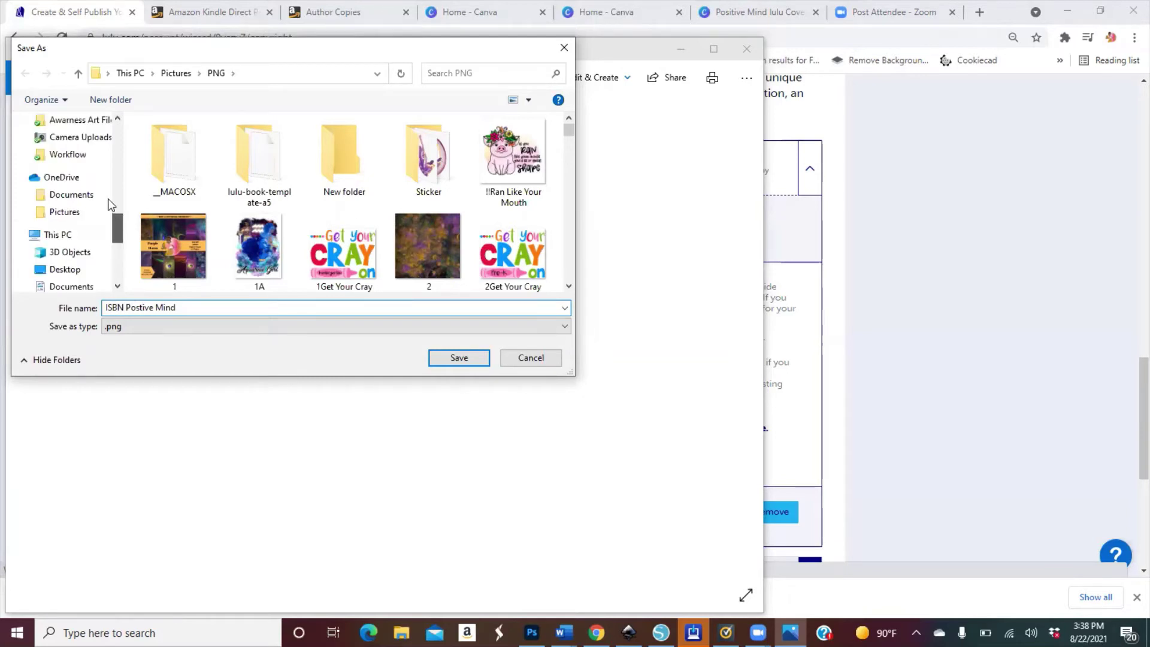
pyautogui.scroll(5, 107, 198)
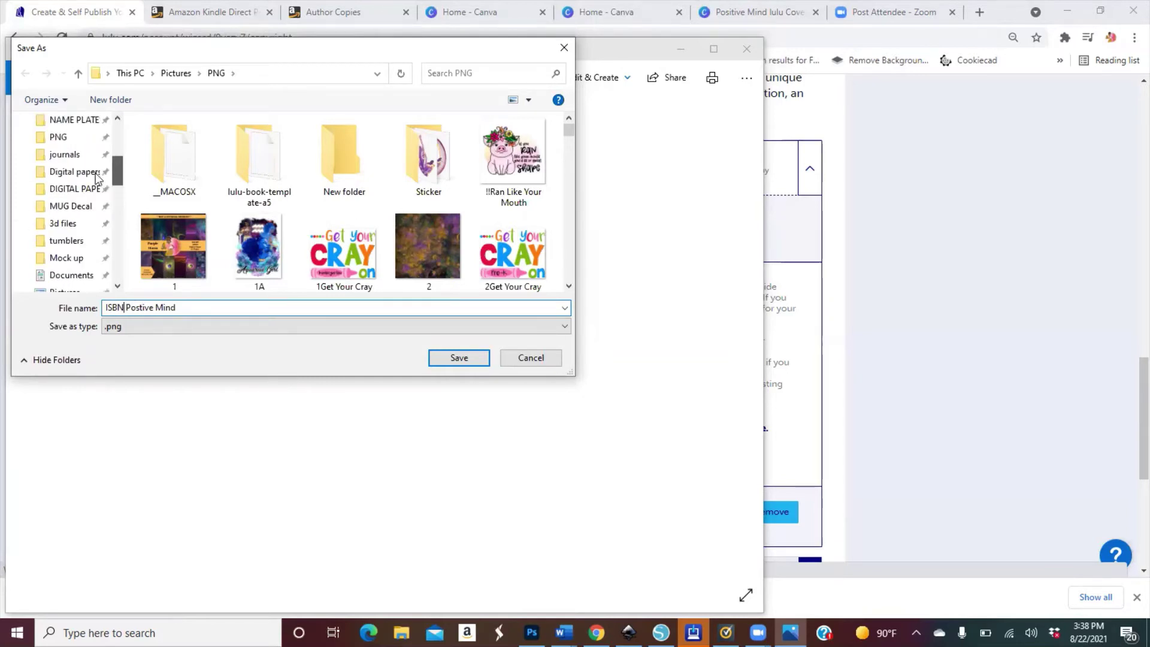
pyautogui.scroll(1, 97, 175)
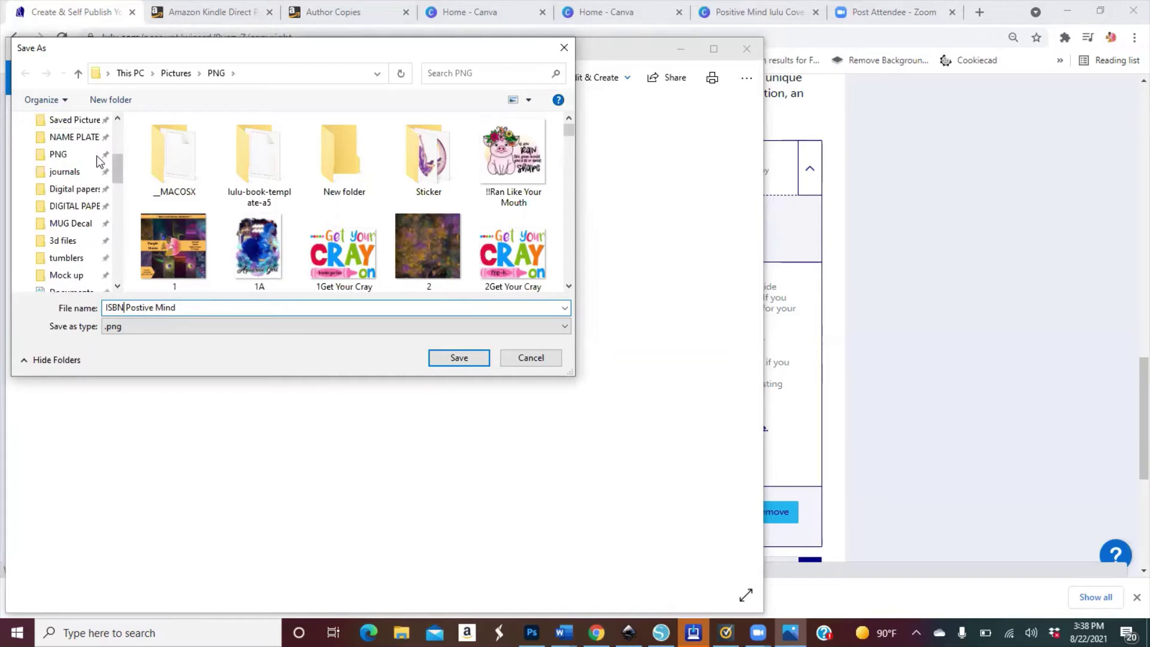
pyautogui.click(98, 157)
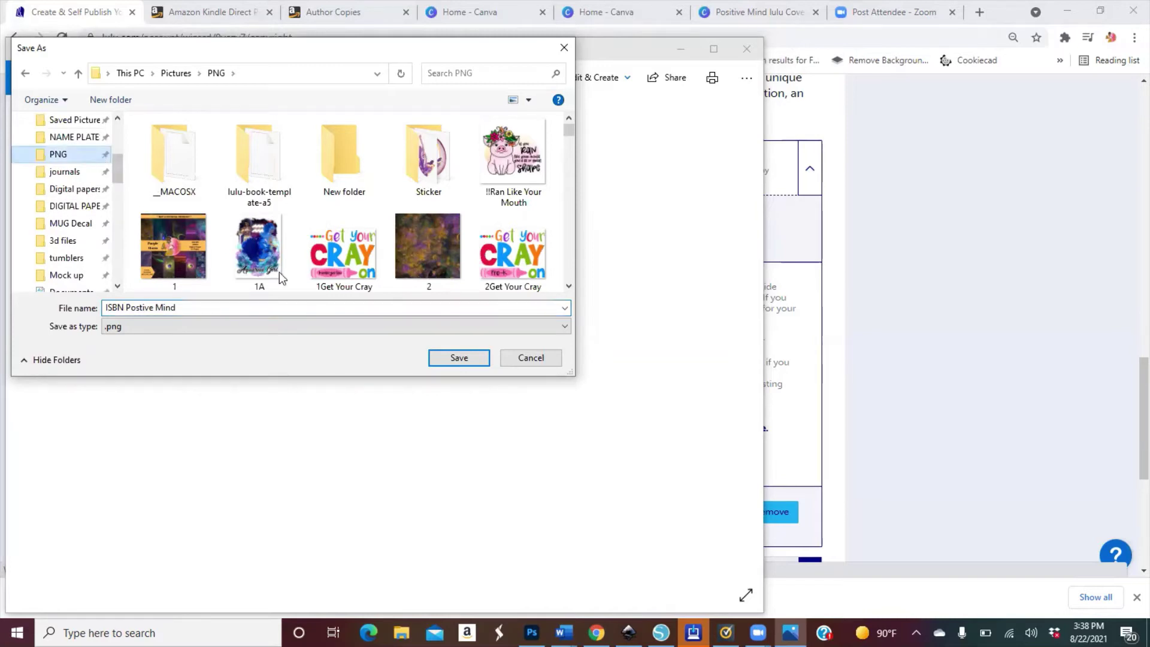
pyautogui.click(458, 358)
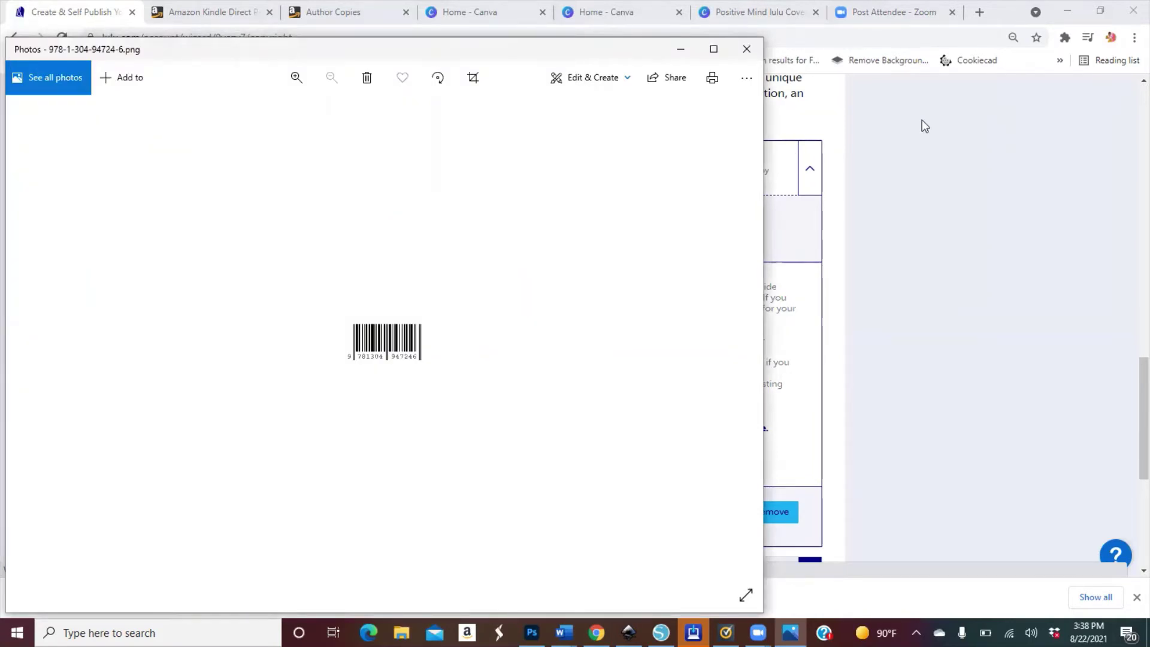
# Switch to the "Positive Mind lulu Cover" design in Canva and dismiss its saved-design message.
pyautogui.click(771, 26)
pyautogui.click(763, 17)
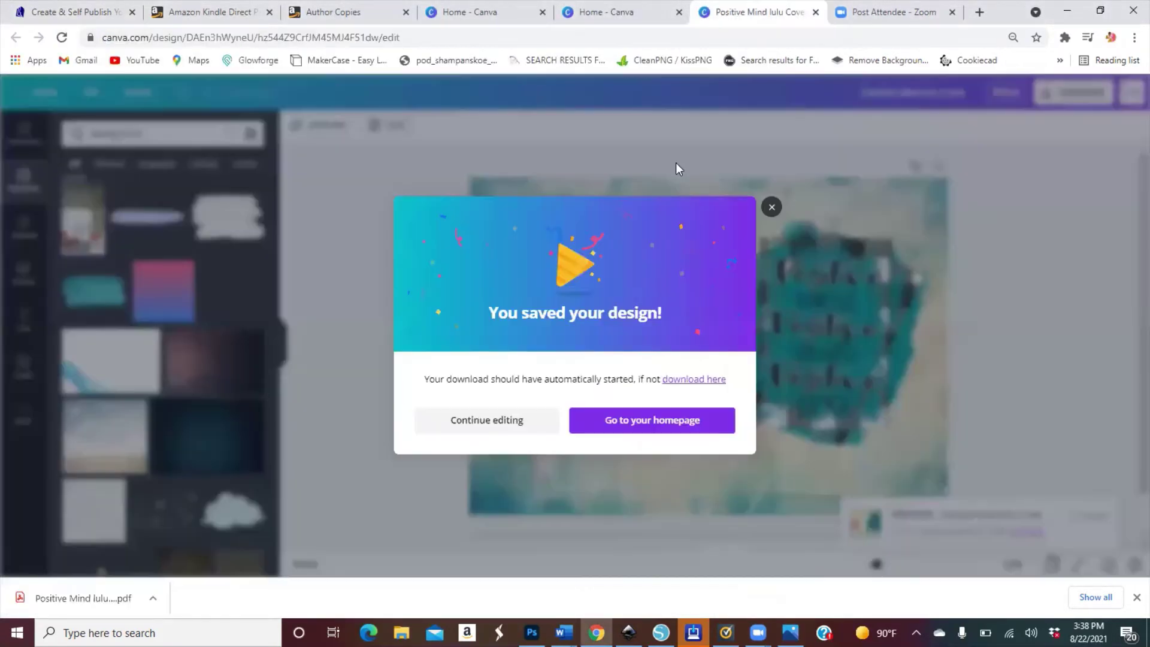
pyautogui.click(771, 208)
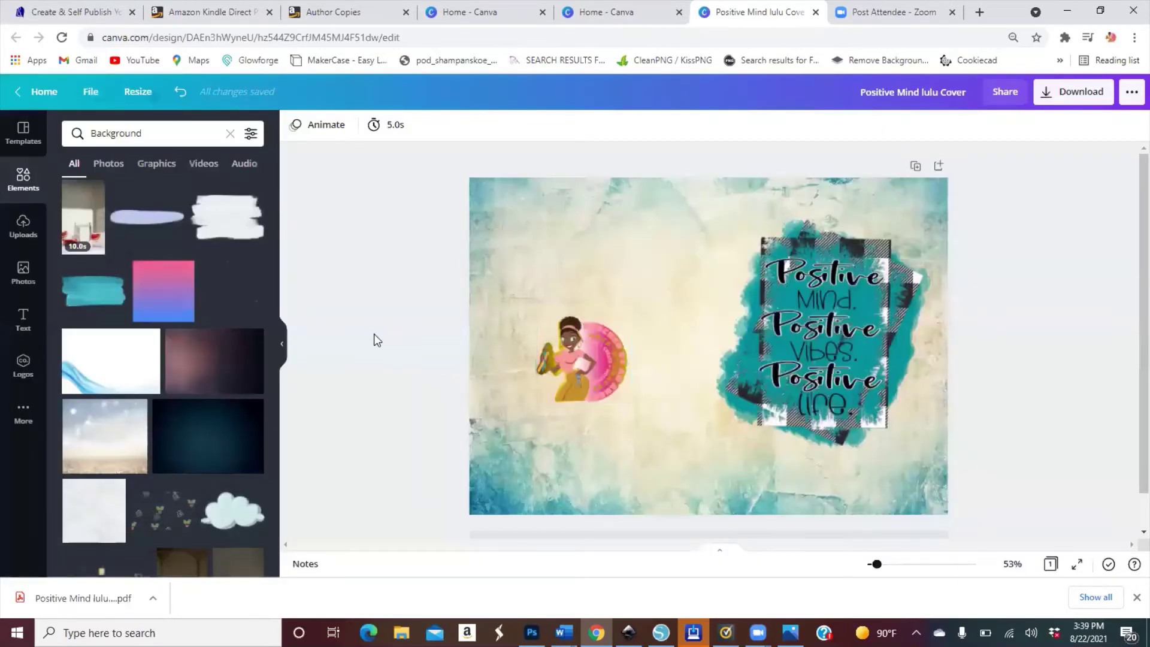
# Start a media upload from the device and open the PNG folder in Pictures.
pyautogui.click(18, 239)
pyautogui.click(91, 164)
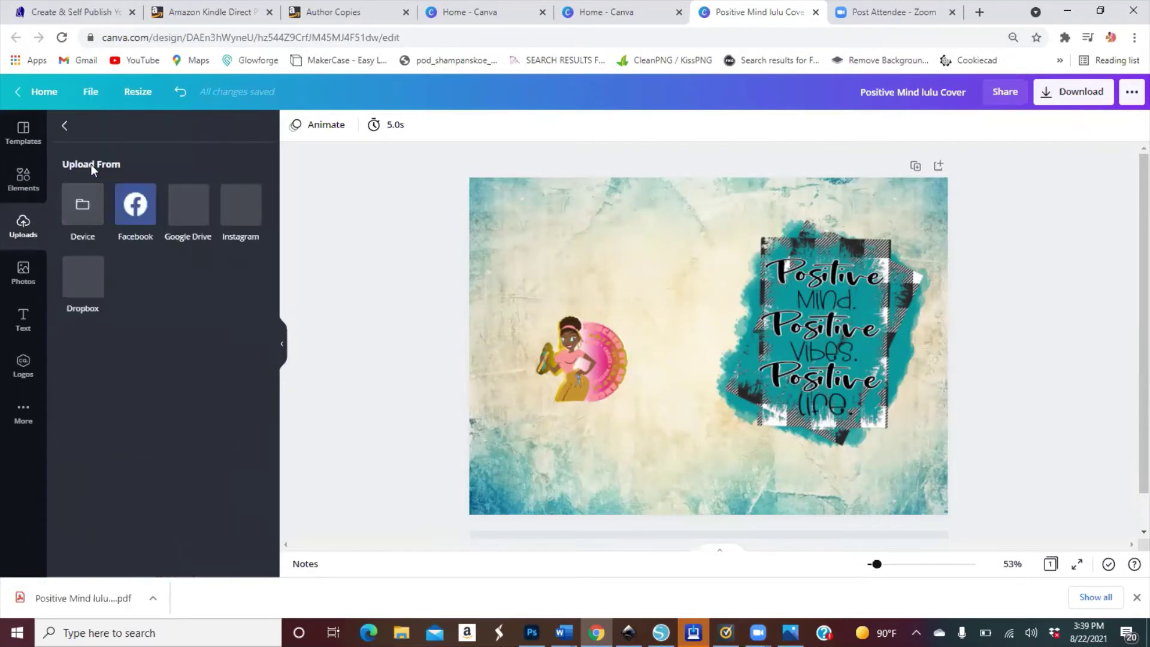
pyautogui.click(85, 219)
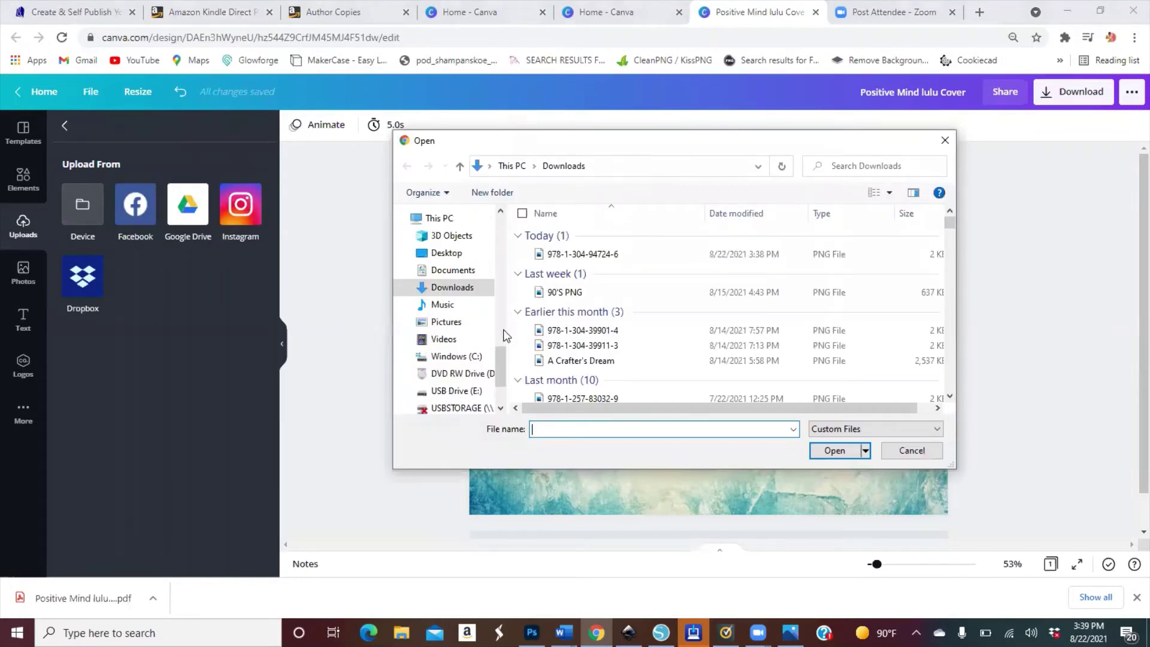
pyautogui.scroll(3, 502, 366)
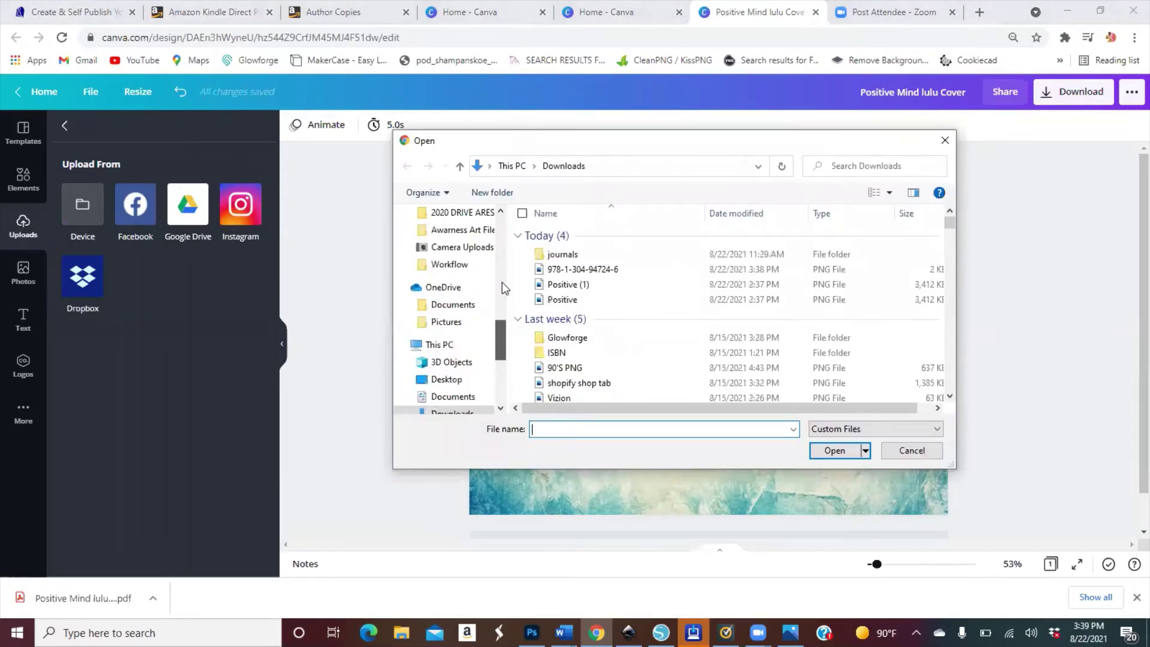
pyautogui.click(502, 282)
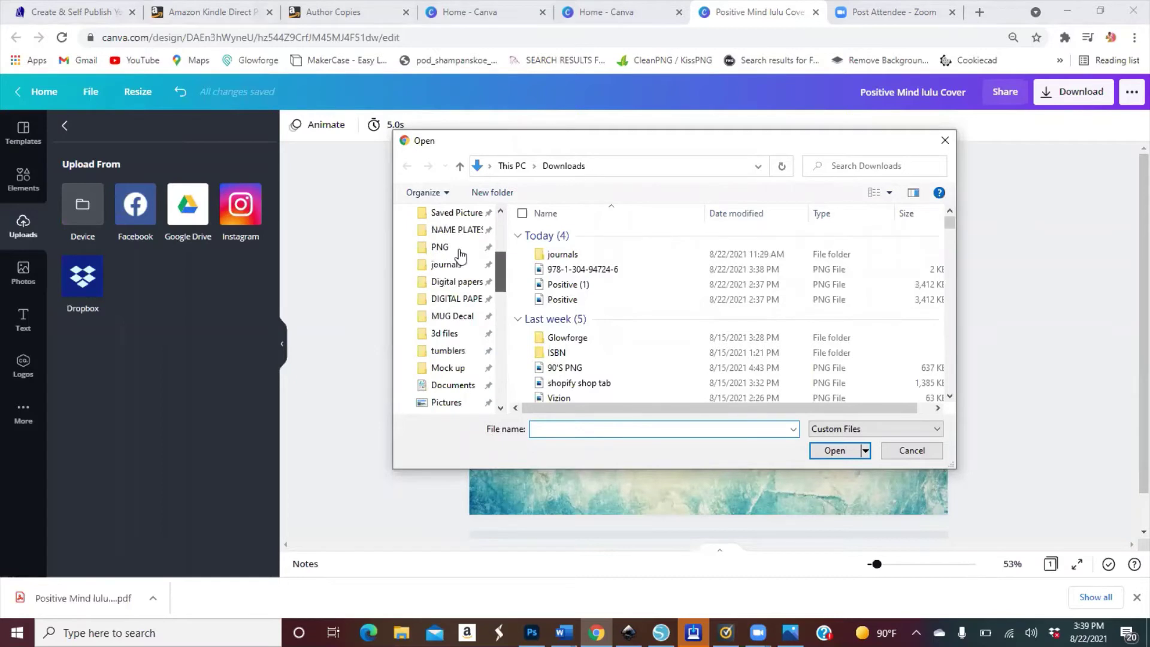
pyautogui.click(454, 248)
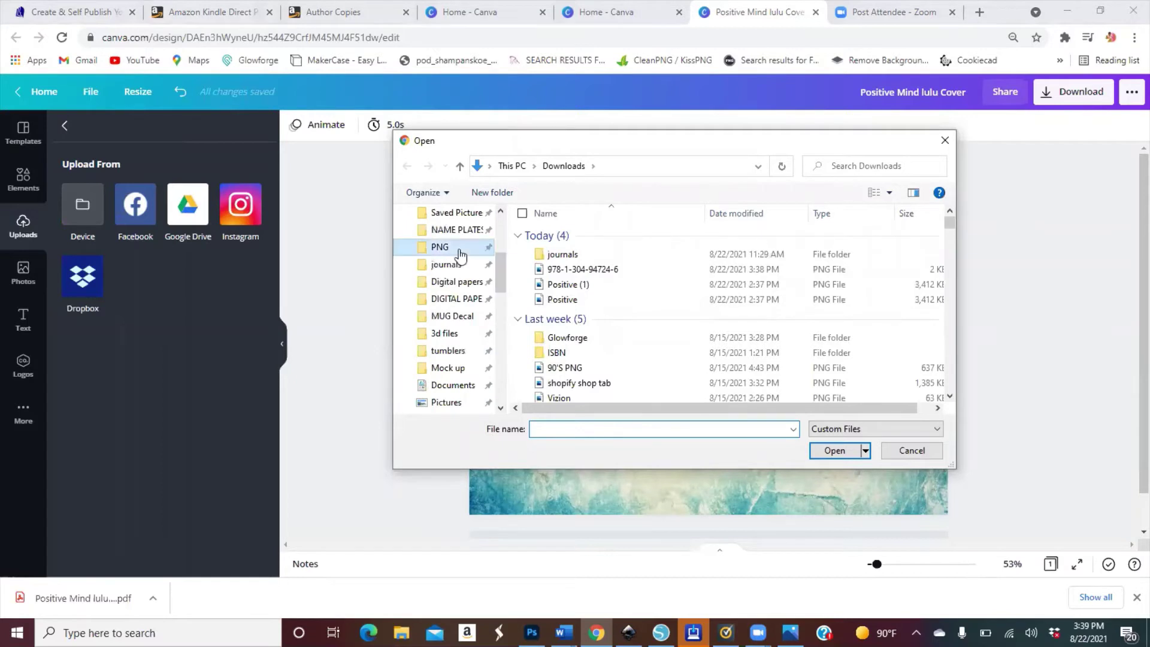
pyautogui.click(549, 427)
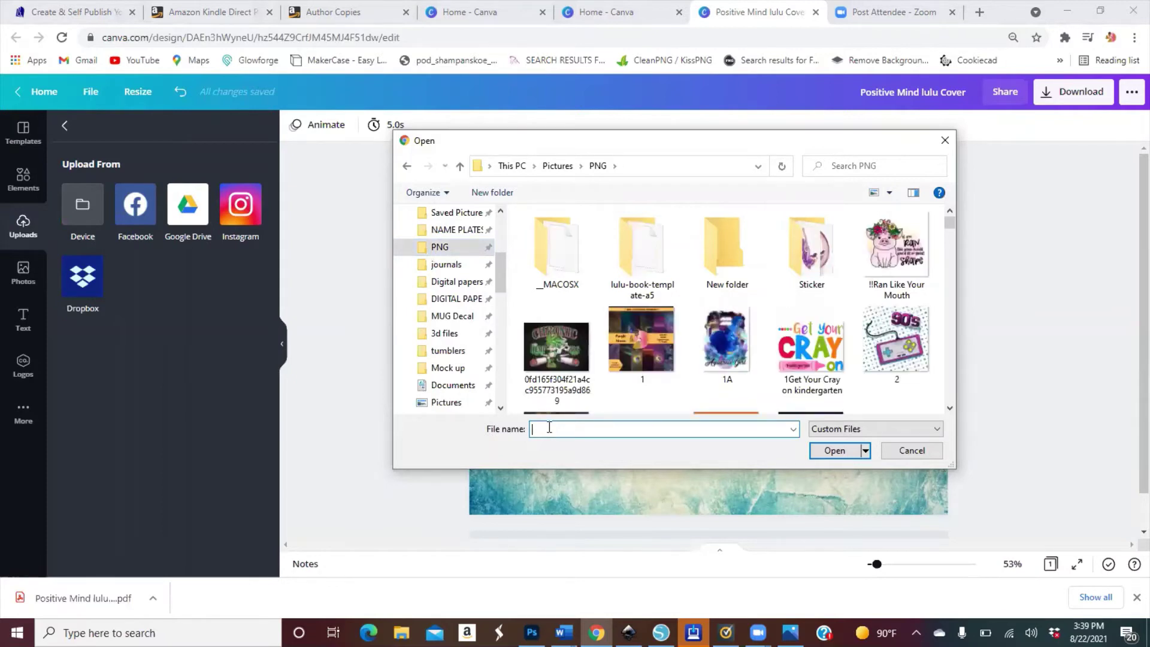
pyautogui.write('POS')
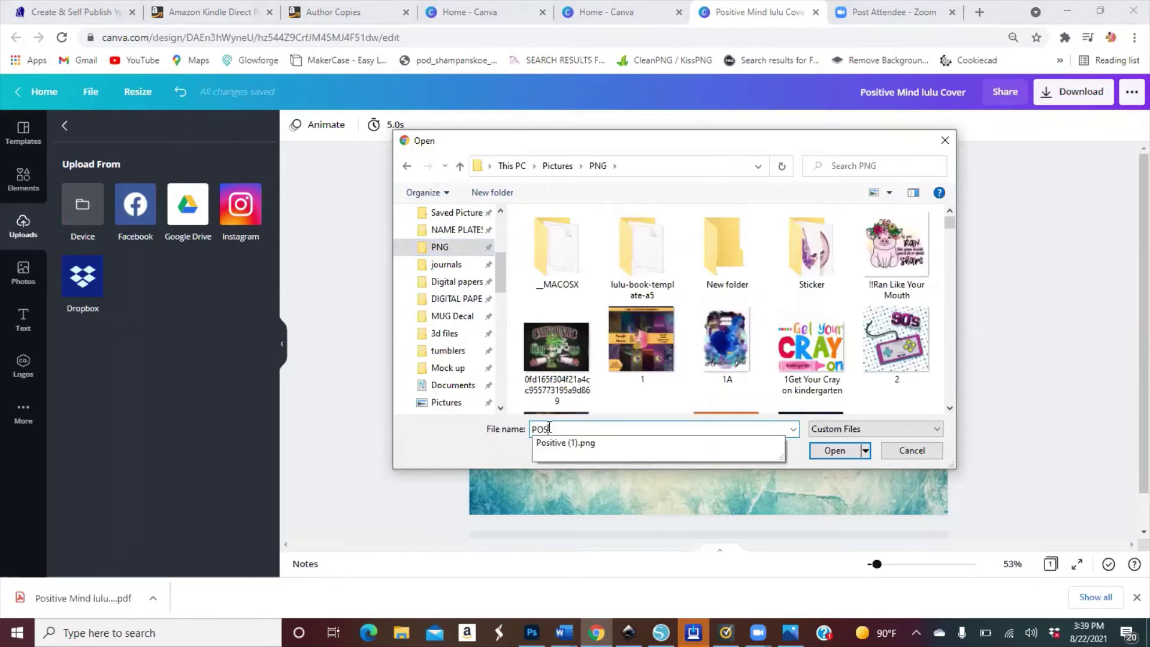
pyautogui.write('I')
pyautogui.press('BackSpace')
pyautogui.press('BackSpace')
pyautogui.press('BackSpace')
pyautogui.press('BackSpace')
pyautogui.write('positive m')
pyautogui.press('BackSpace')
pyautogui.press('BackSpace')
pyautogui.press('BackSpace')
pyautogui.press('BackSpace')
pyautogui.press('BackSpace')
pyautogui.press('BackSpace')
pyautogui.press('BackSpace')
pyautogui.press('BackSpace')
pyautogui.press('BackSpace')
pyautogui.press('BackSpace')
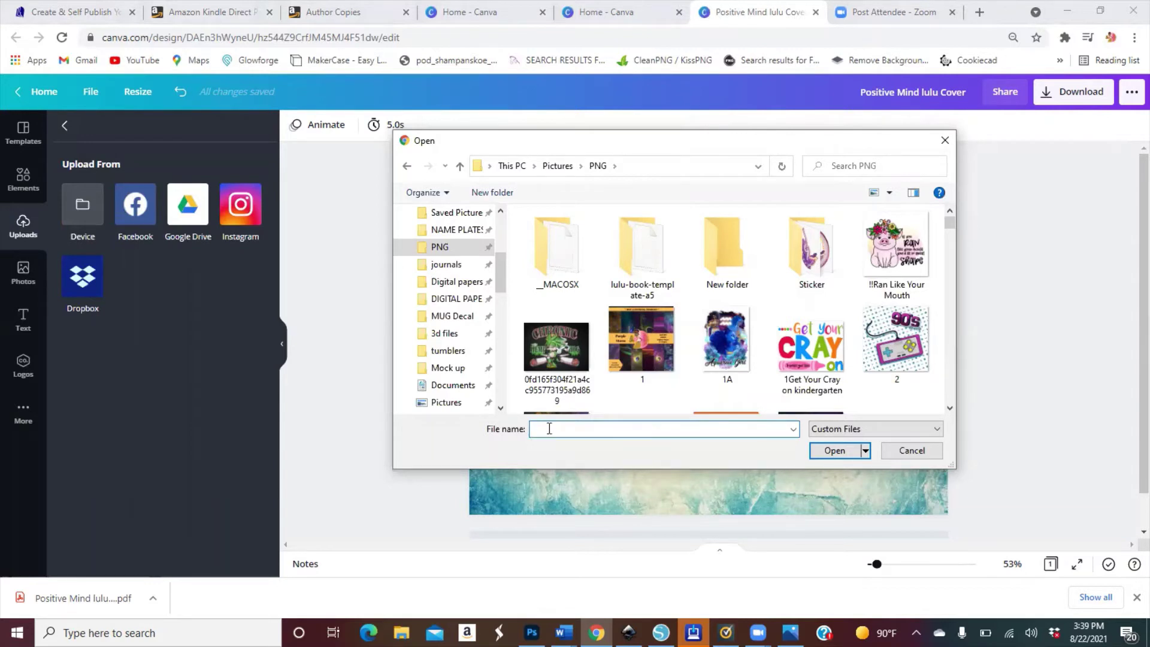
# Upload "ISBN Postive Mind.png" from the PNG folder and find the barcode among the uploaded images.
pyautogui.write('isbn')
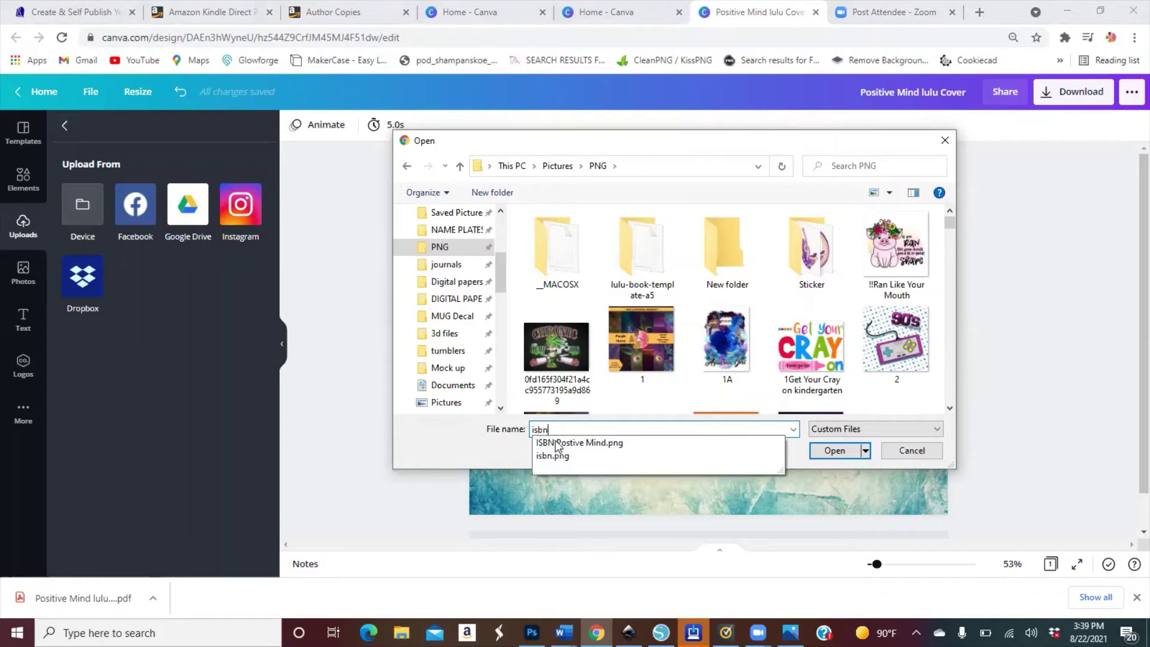
pyautogui.click(829, 455)
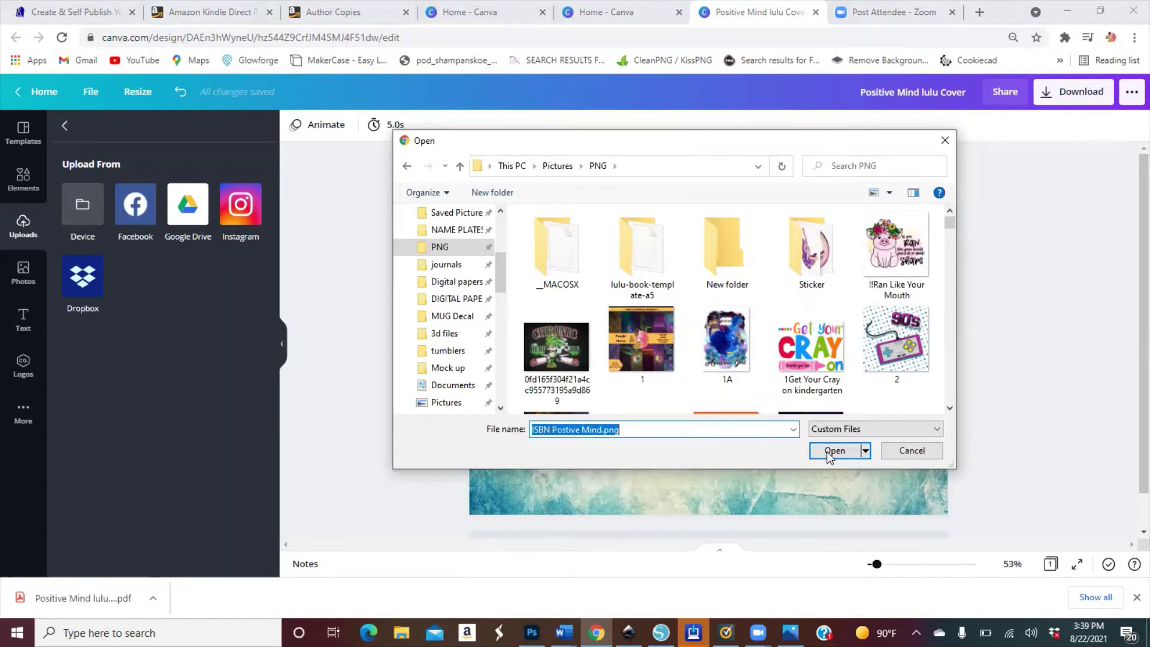
pyautogui.click(835, 450)
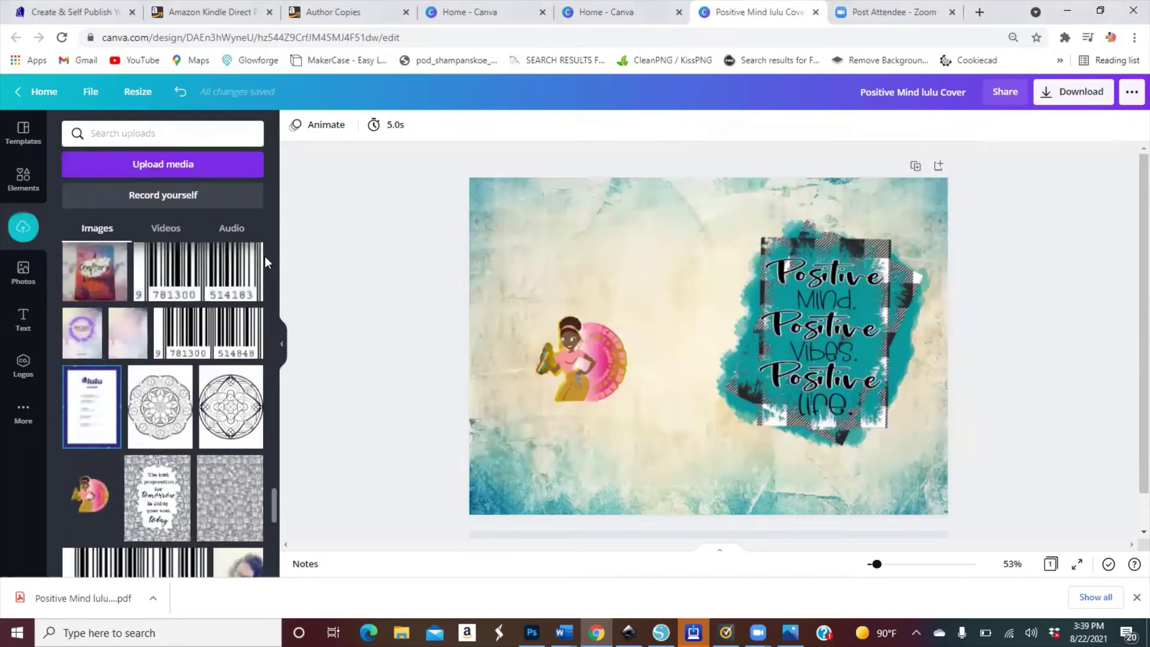
pyautogui.scroll(15, 267, 245)
pyautogui.scroll(10, 272, 208)
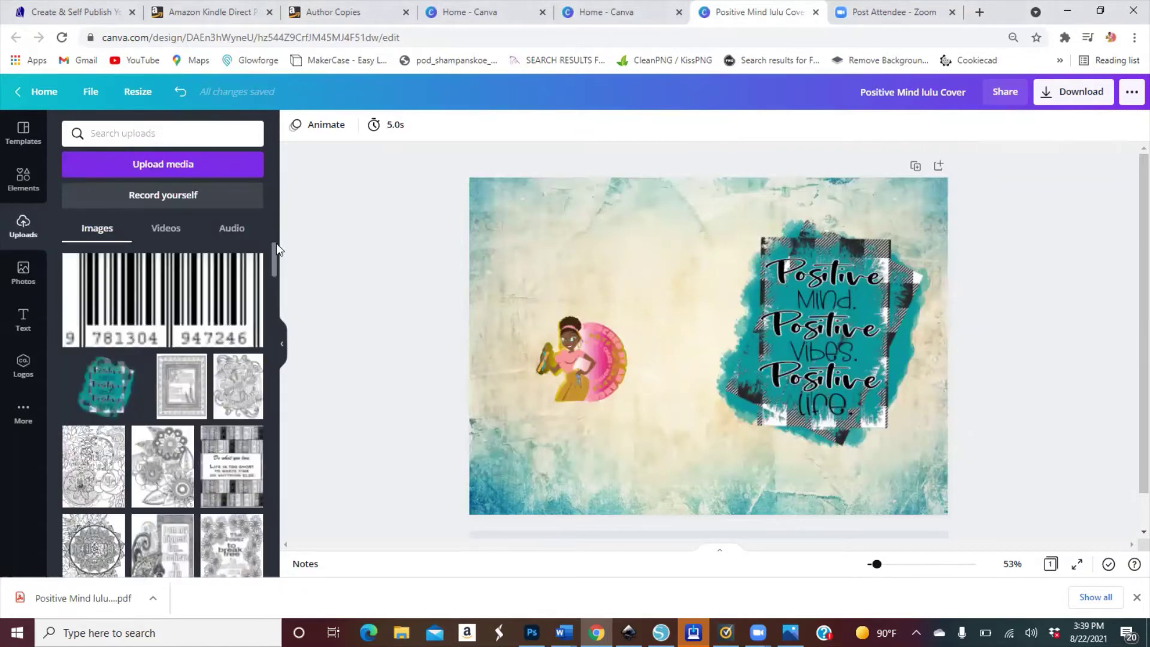
pyautogui.moveTo(194, 300)
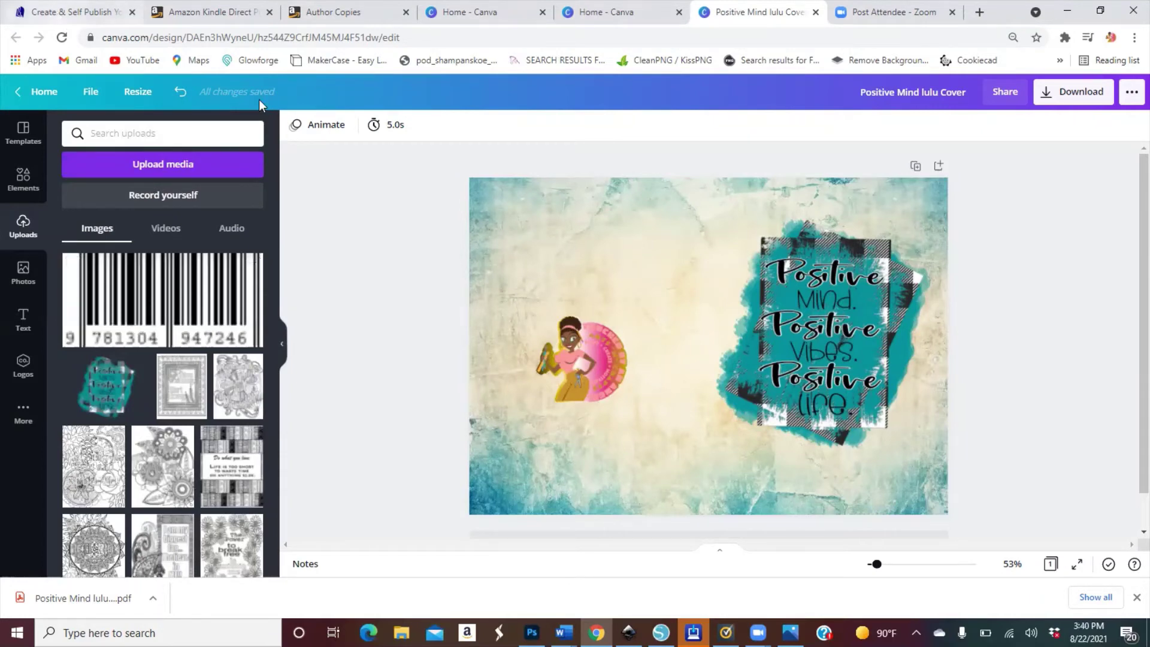
# Check the assigned ISBN and barcode file instructions on the Lulu page, and return to the Canva cover design.
pyautogui.click(53, 12)
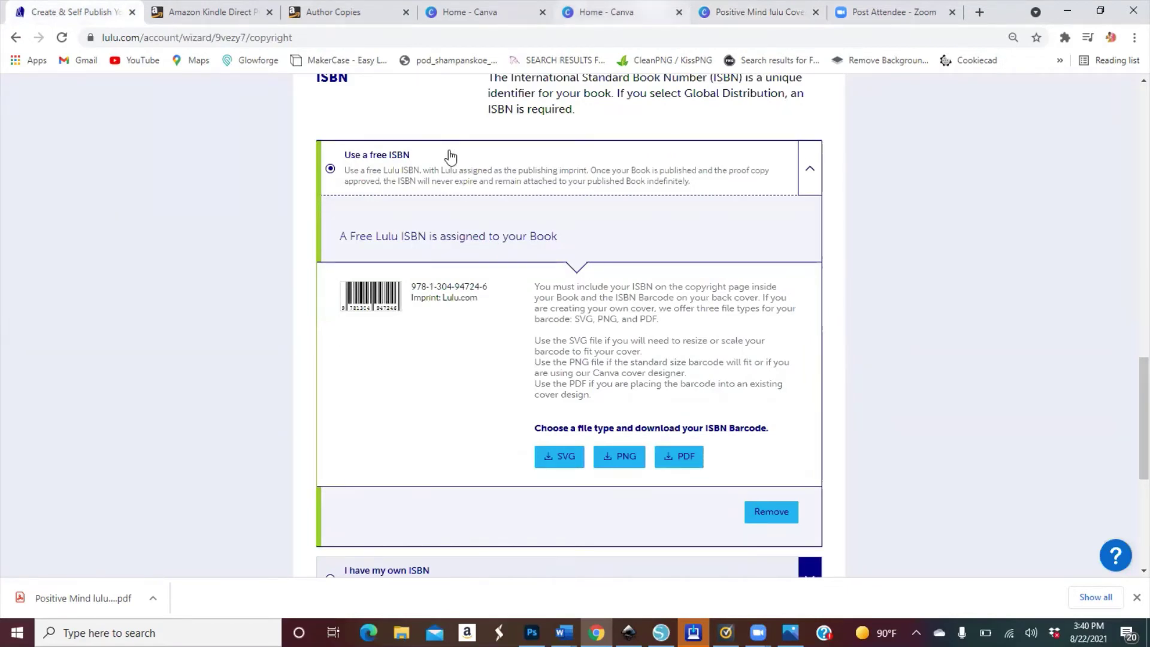
pyautogui.hotkey('ctrl', '5')
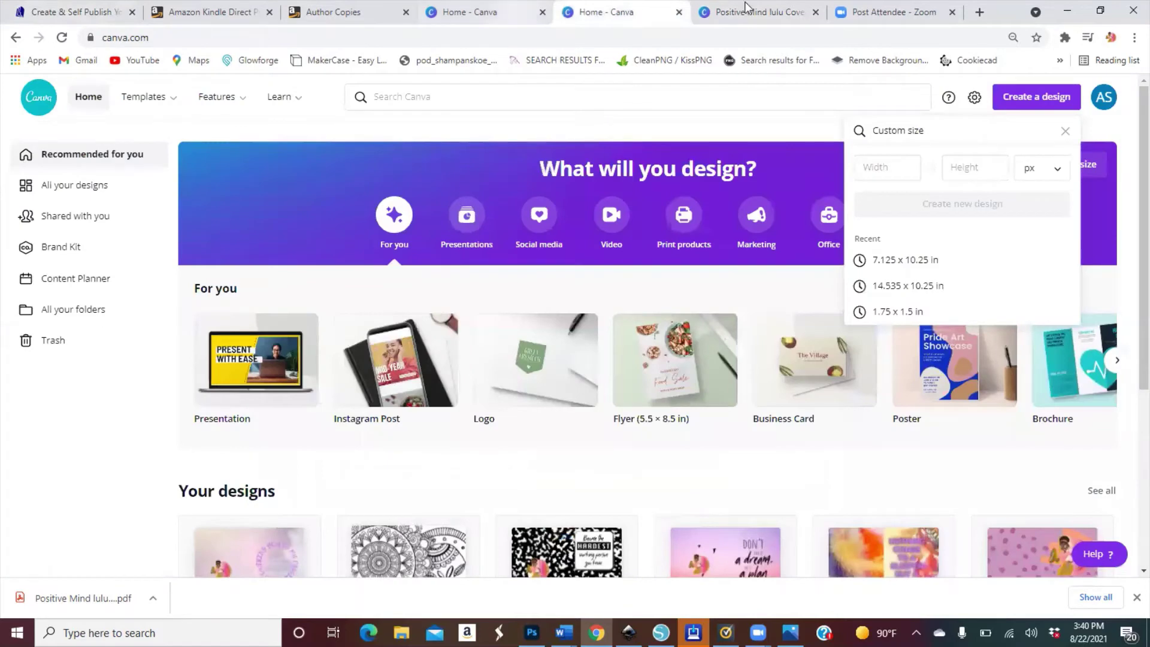
pyautogui.hotkey('ctrl', '4')
pyautogui.hotkey('ctrl', '6')
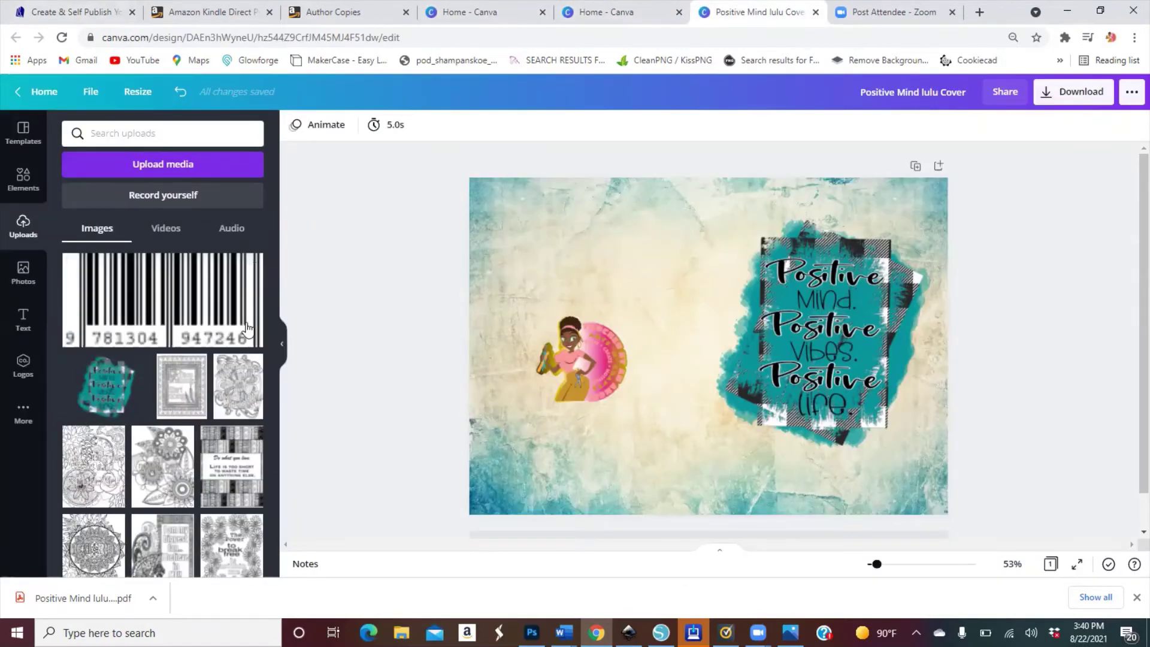
# Add the ISBN barcode to the cover, shrink it and place it near the bottom of the back cover beside the spine.
pyautogui.click(207, 312)
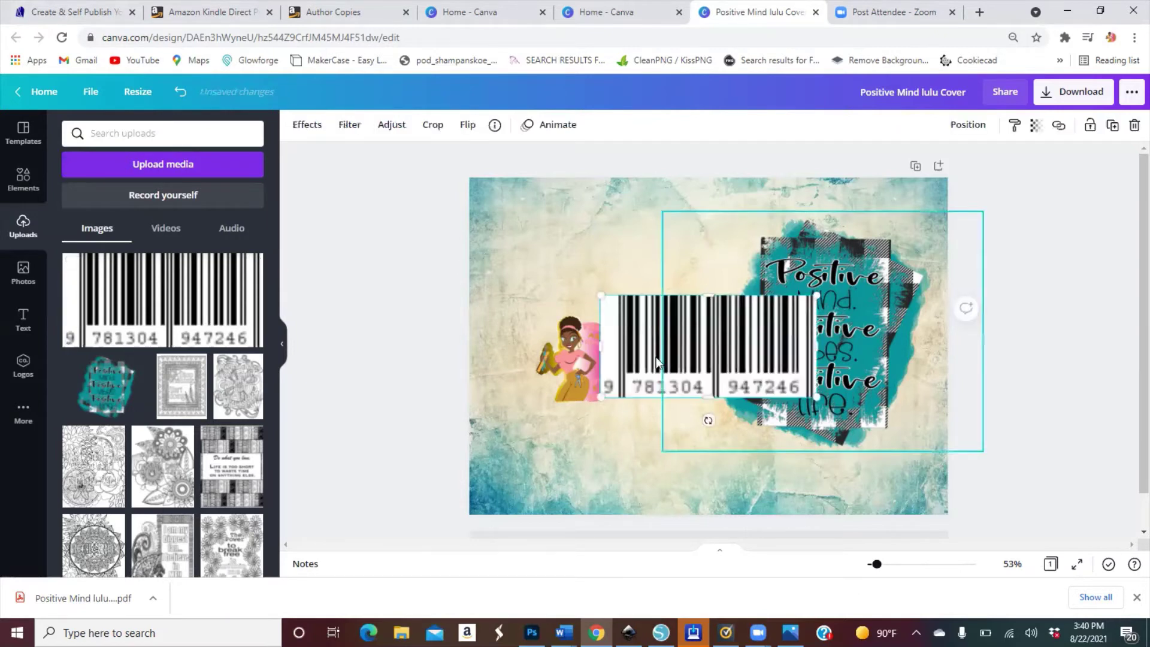
pyautogui.moveTo(718, 347); pyautogui.dragTo(637, 363)
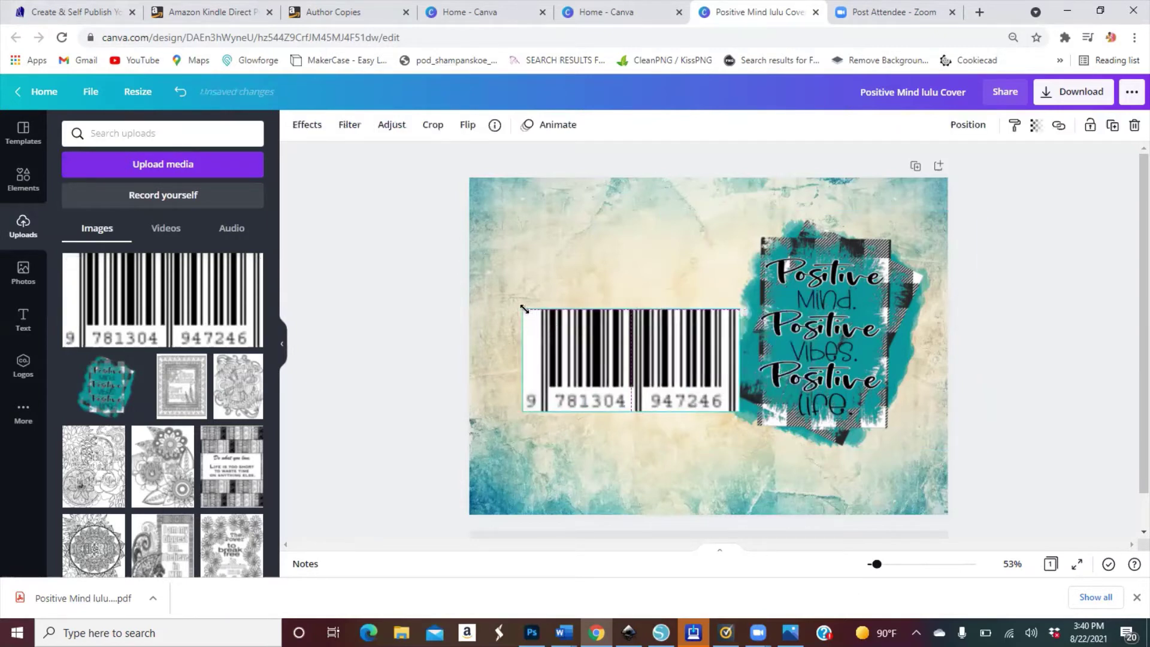
pyautogui.moveTo(550, 318); pyautogui.dragTo(646, 469)
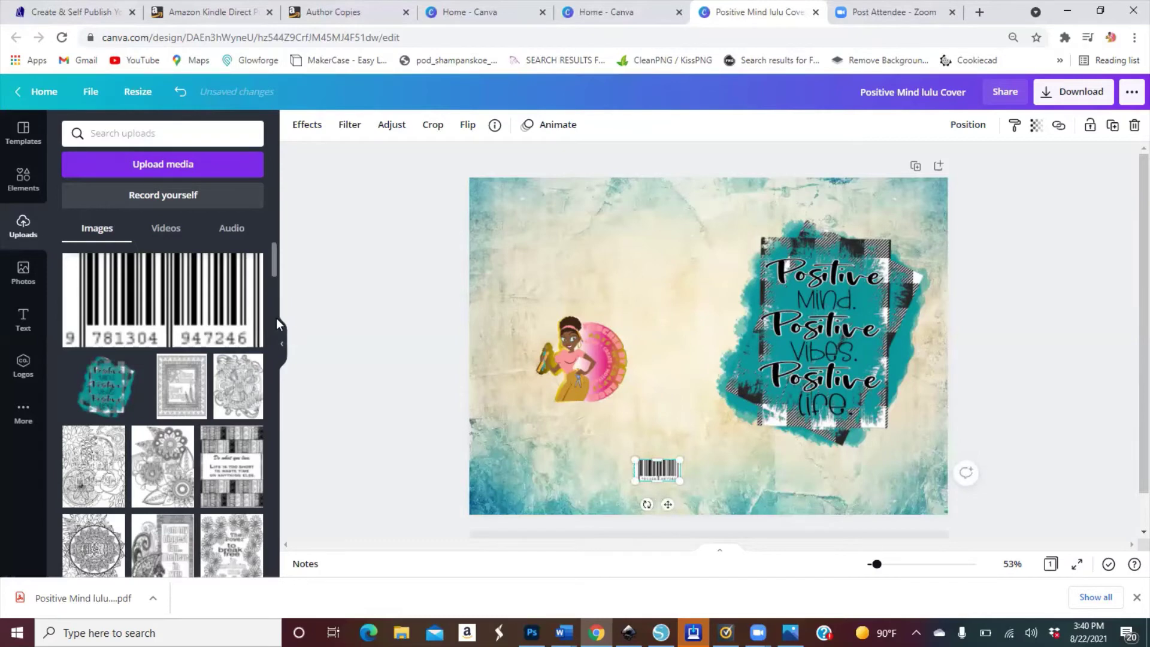
# Overlay the uploaded Lulu front-and-back cover template on the design, aligned to the upper-left corner and enlarged to cover the page.
pyautogui.scroll(-5, 276, 318)
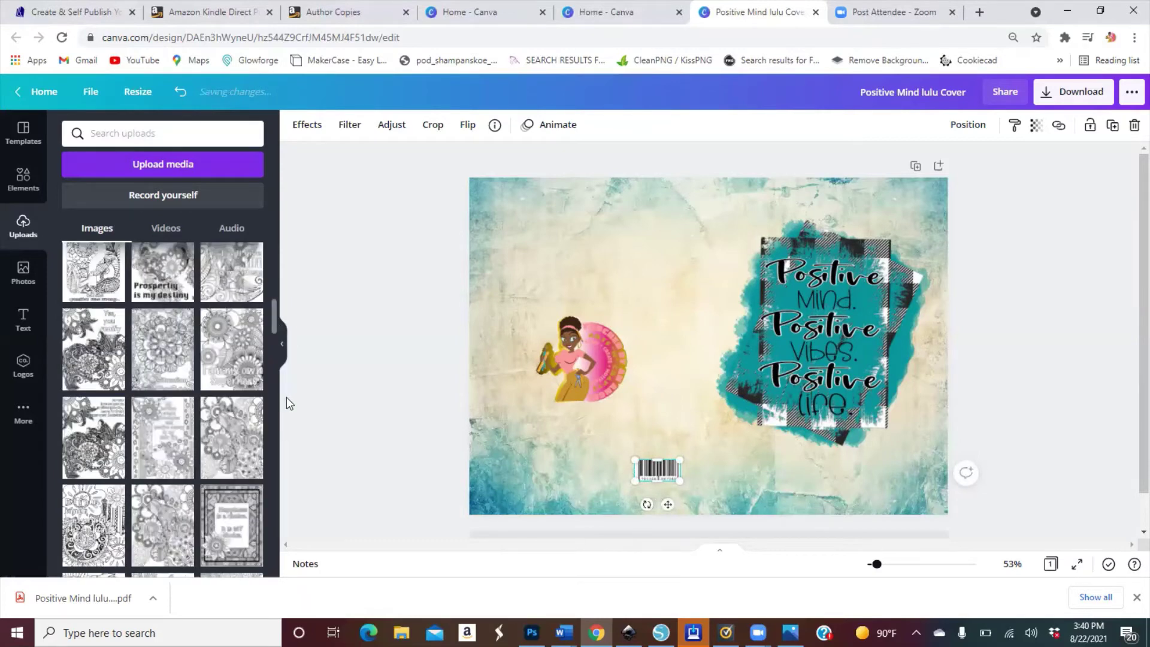
pyautogui.scroll(-5, 286, 408)
pyautogui.scroll(-4, 288, 461)
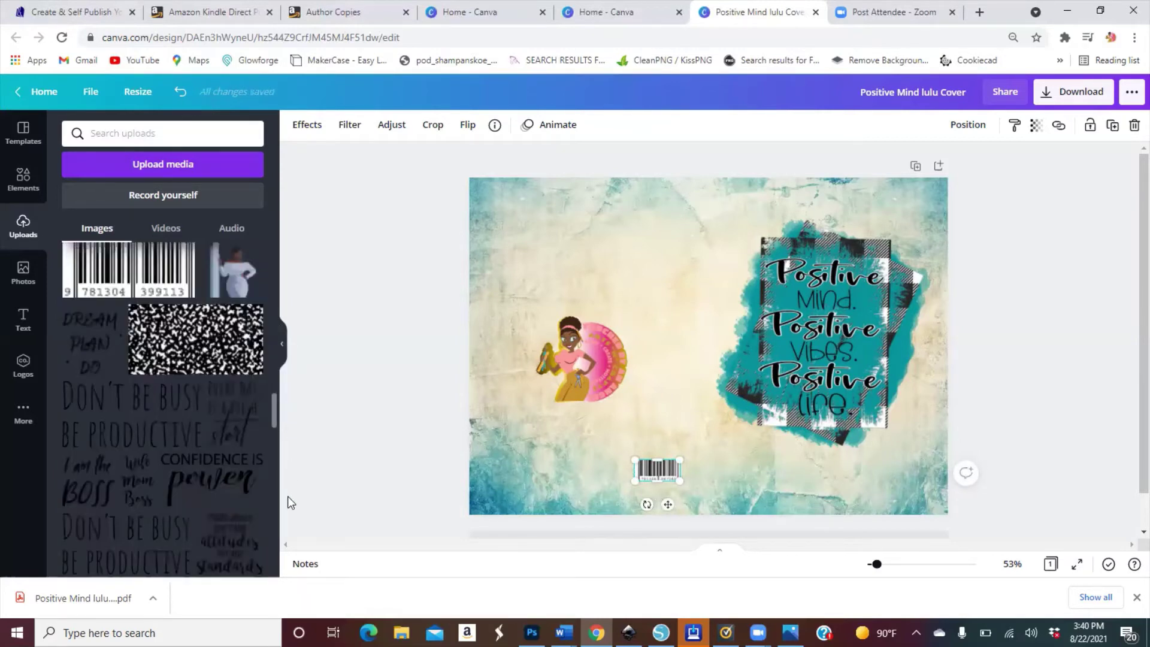
pyautogui.scroll(-4, 287, 507)
pyautogui.scroll(-4, 287, 527)
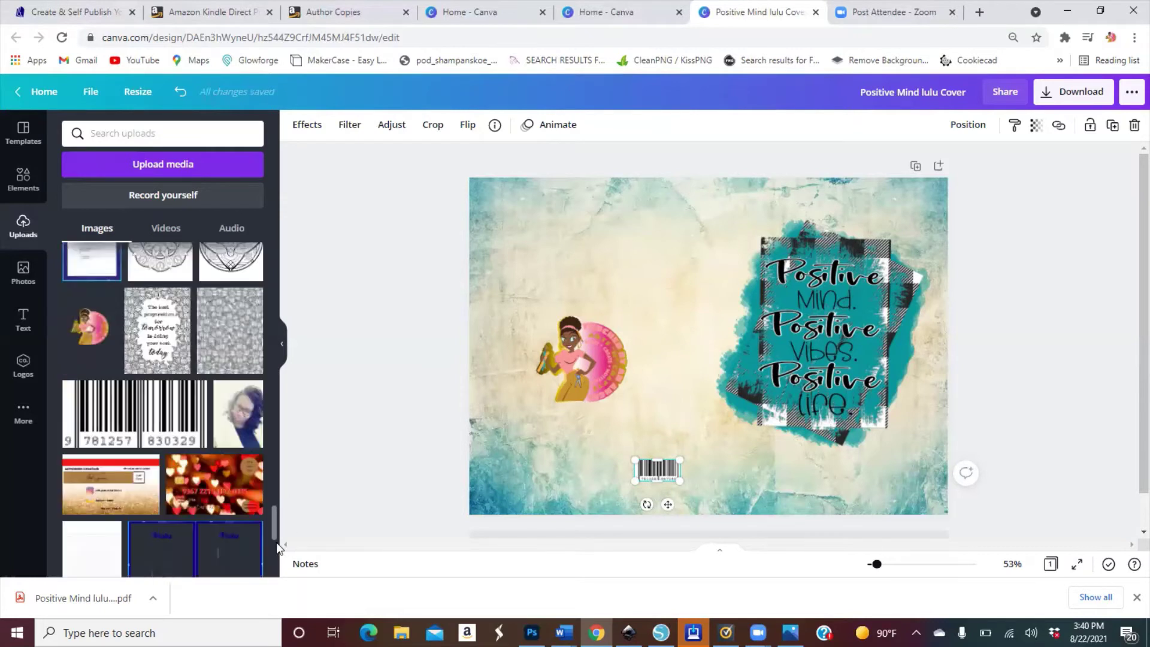
pyautogui.scroll(-3, 275, 541)
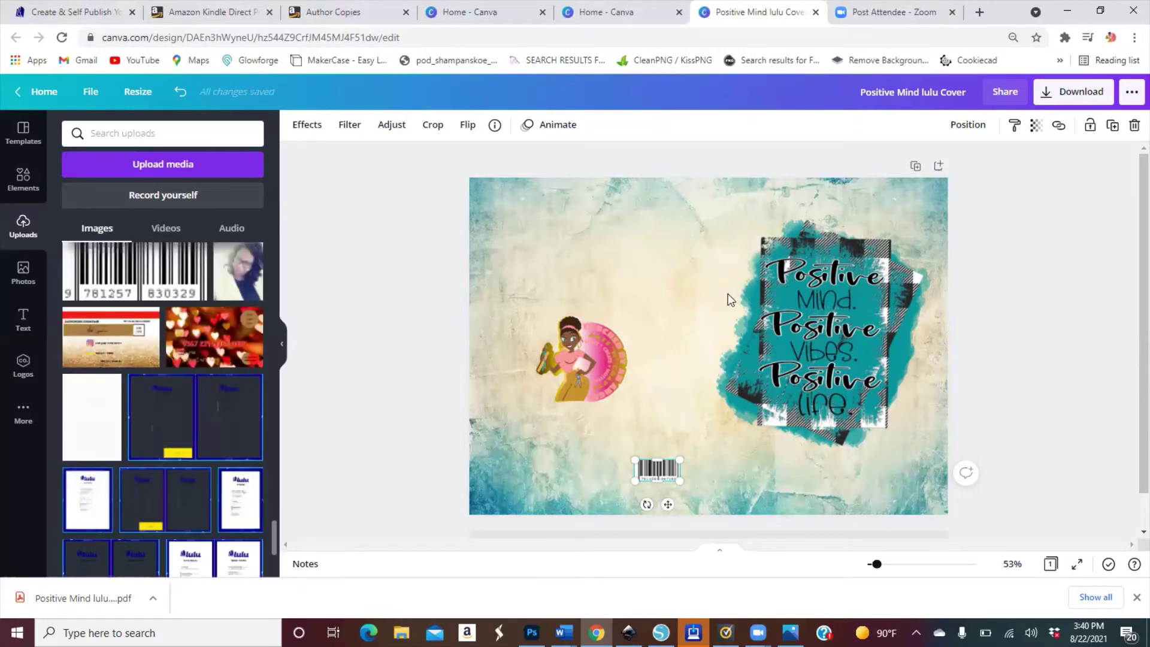
pyautogui.hotkey('ctrl', 'z')
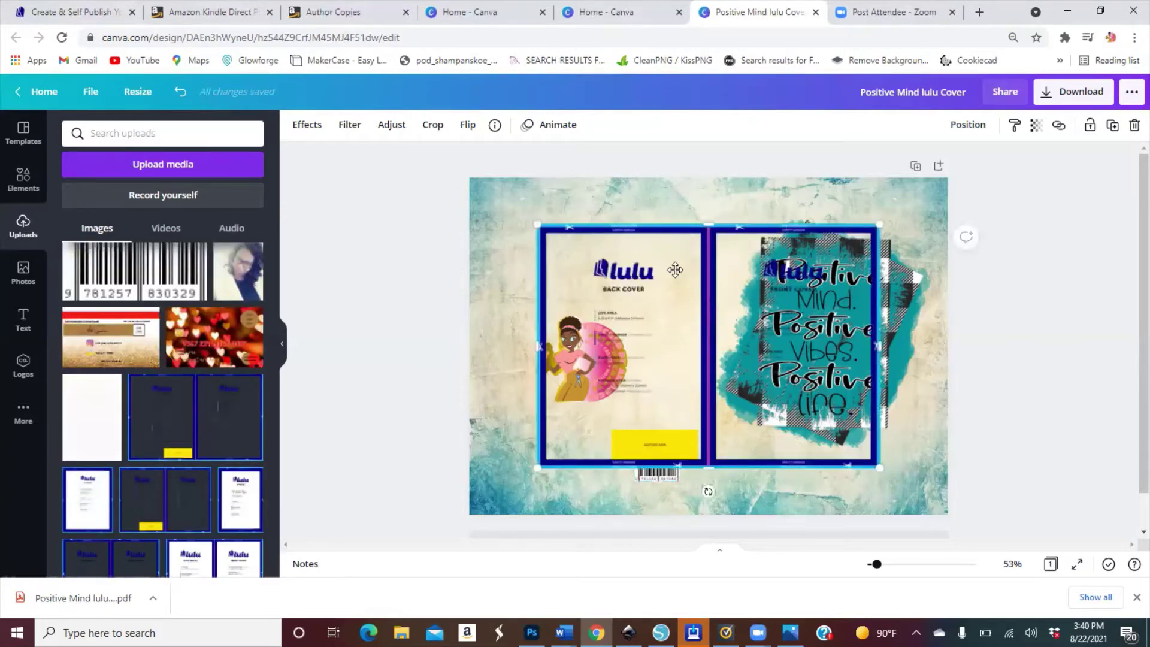
pyautogui.moveTo(661, 267); pyautogui.dragTo(591, 221)
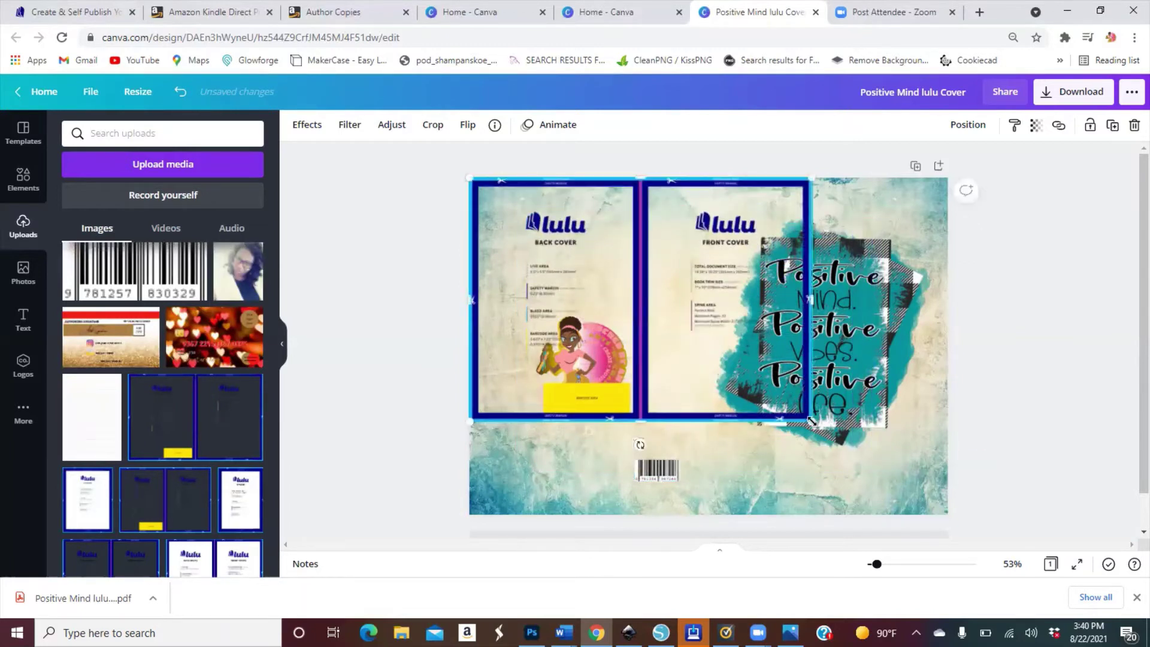
pyautogui.moveTo(938, 496); pyautogui.dragTo(952, 503)
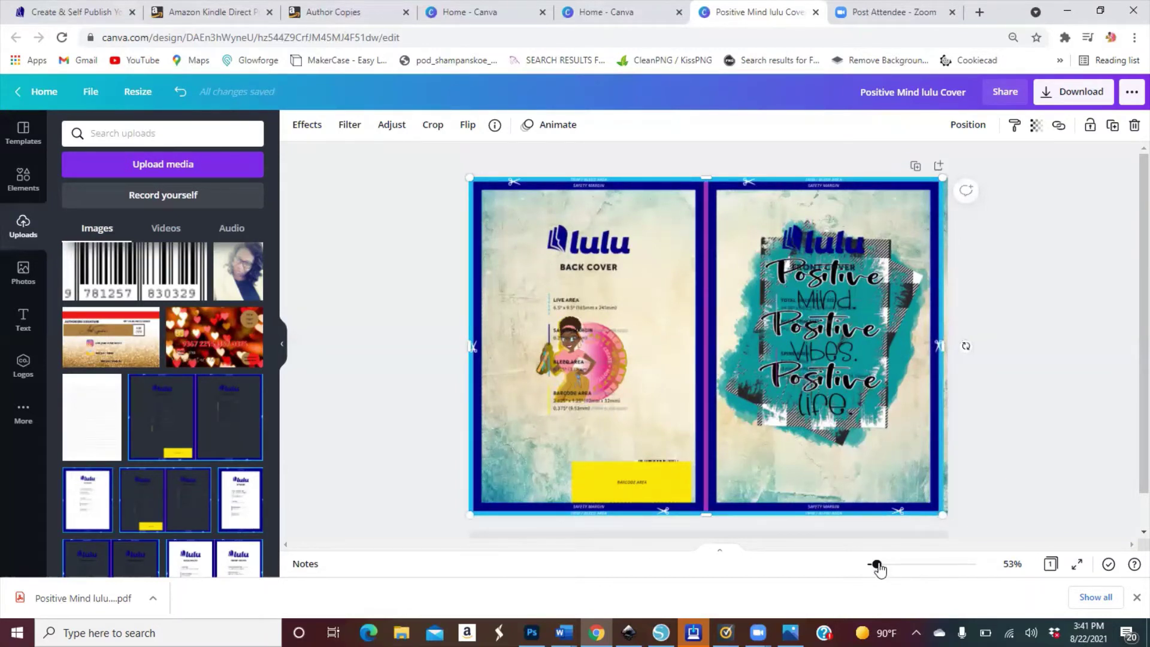
pyautogui.moveTo(877, 568); pyautogui.dragTo(874, 568)
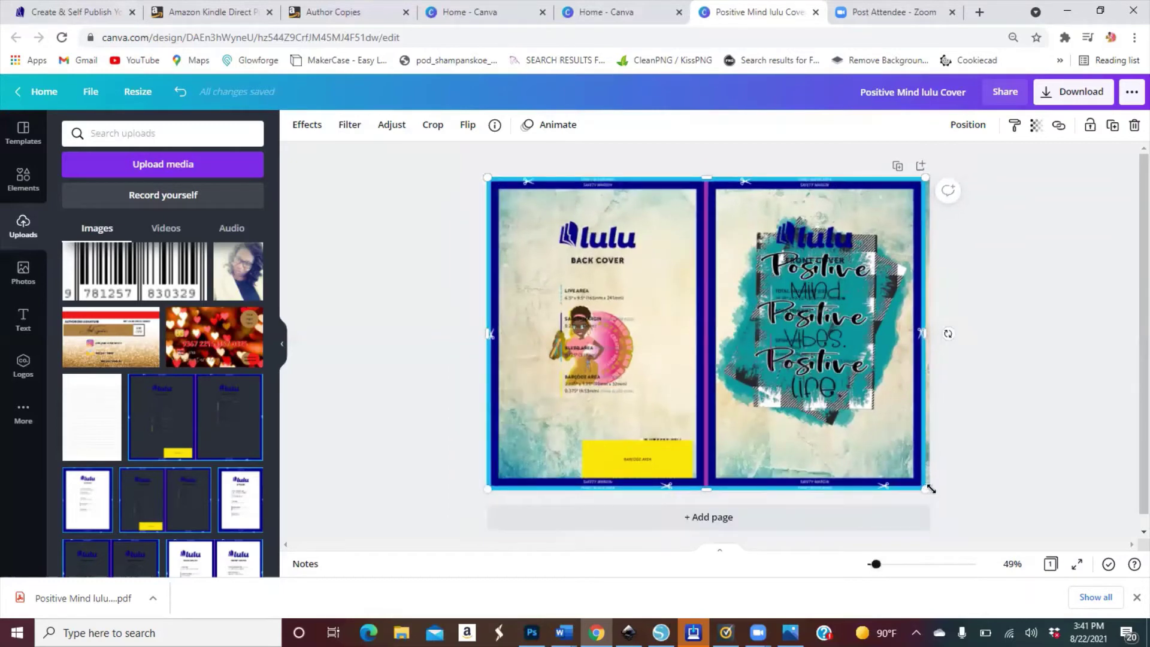
pyautogui.moveTo(930, 489); pyautogui.dragTo(935, 492)
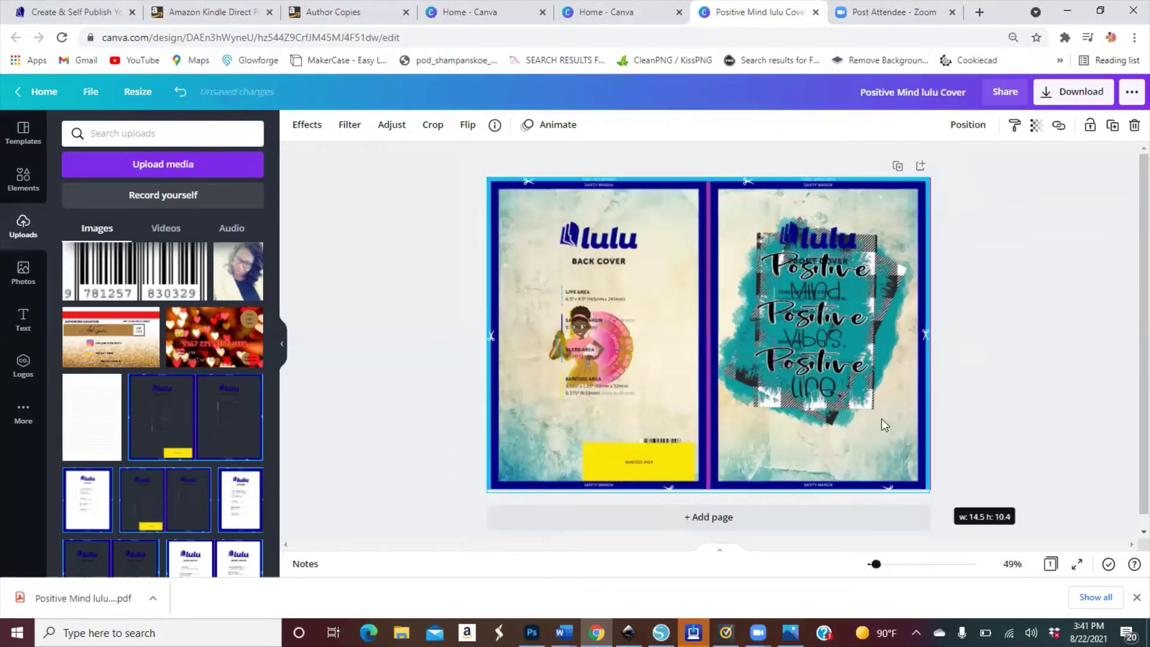
pyautogui.press('Delete')
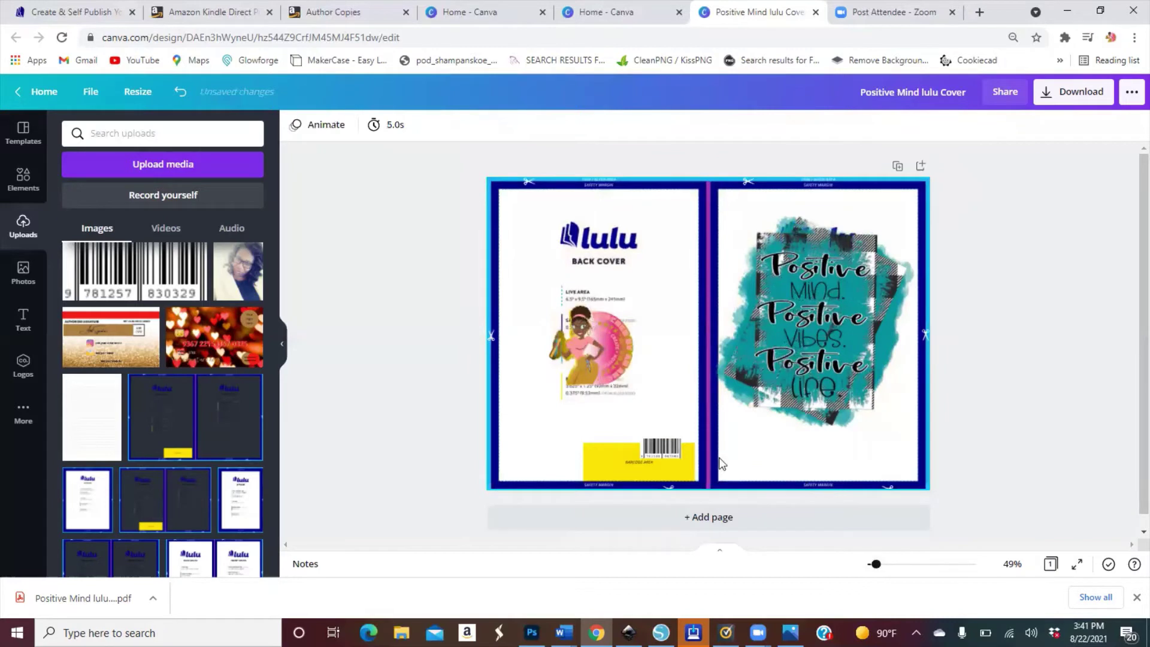
pyautogui.click(669, 457)
pyautogui.moveTo(668, 459)
pyautogui.mouseDown()
pyautogui.moveTo(674, 473)
pyautogui.moveTo(664, 459)
pyautogui.moveTo(677, 462)
pyautogui.mouseUp()
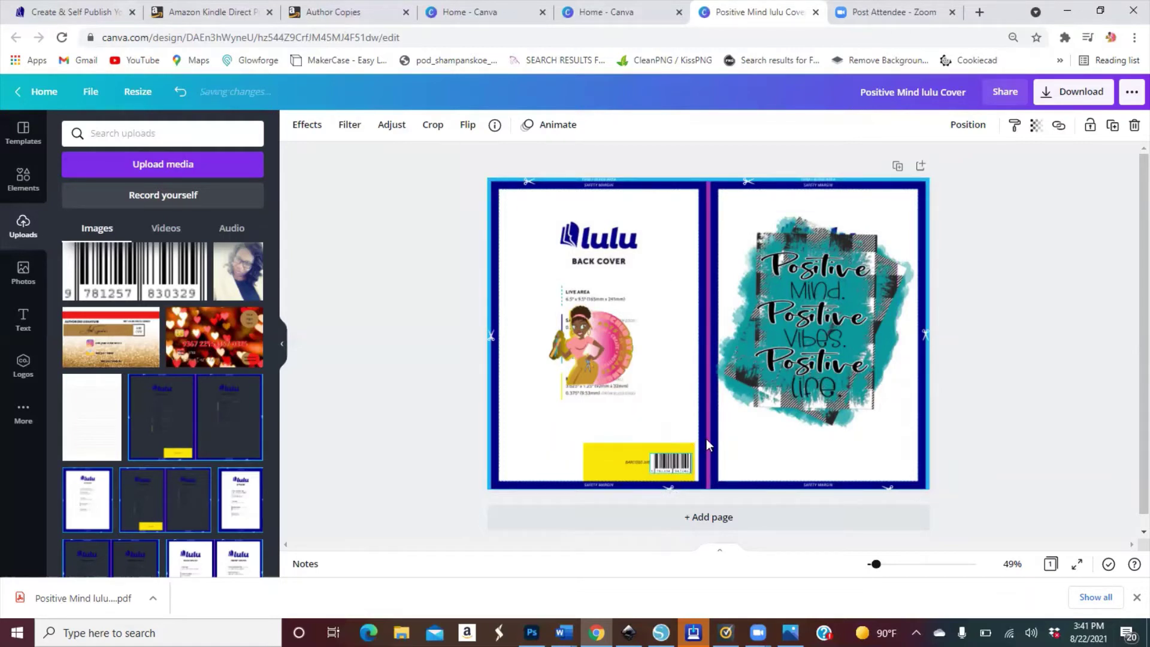
pyautogui.click(180, 92)
pyautogui.click(179, 96)
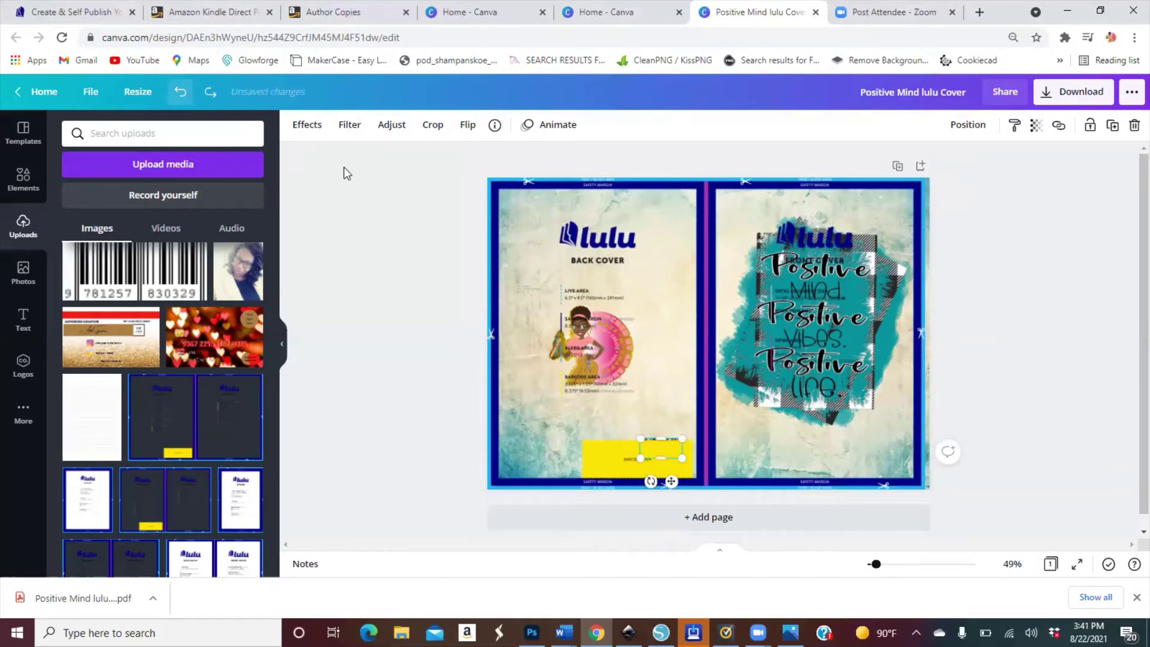
# Bring the ISBN barcode forward in front of the Lulu cover template.
pyautogui.click(968, 125)
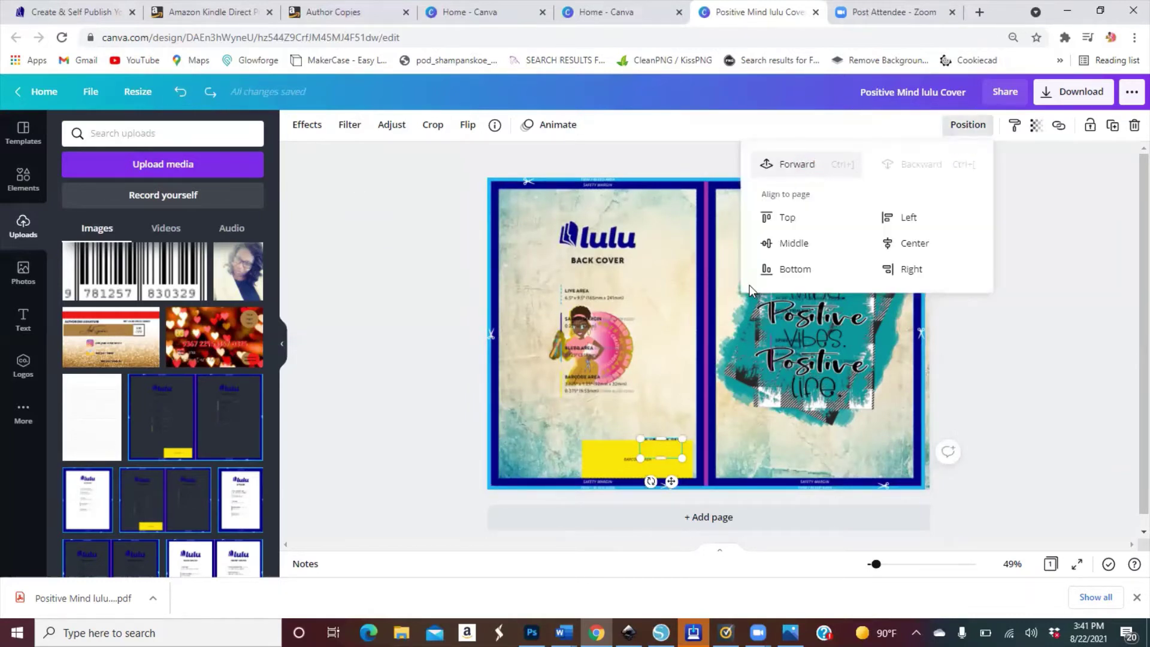
pyautogui.click(789, 164)
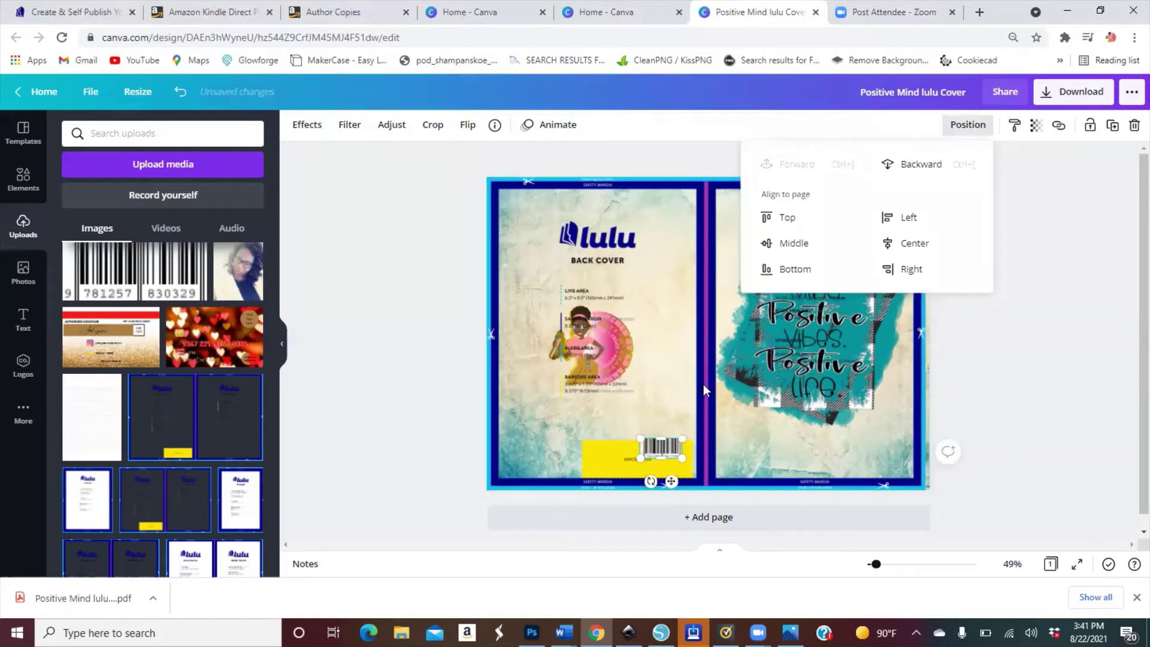
# Nudge the ISBN barcode down and right so it sits inside the template's yellow barcode area on the back cover.
pyautogui.click(668, 445)
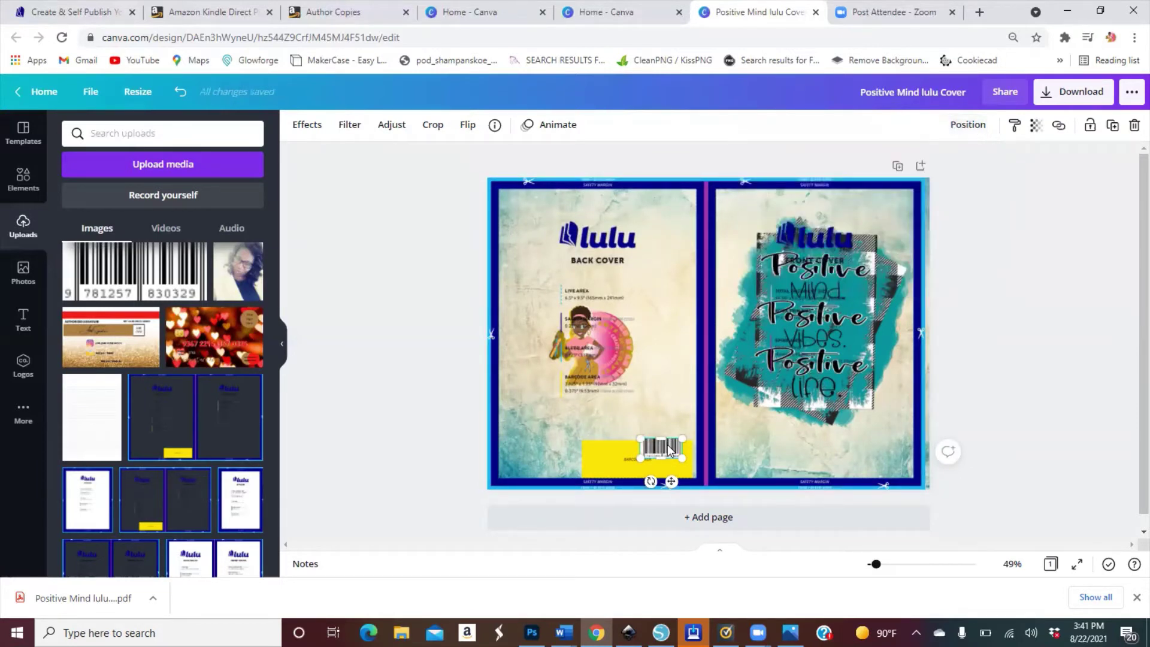
pyautogui.hotkey('shift', 'Down')
pyautogui.hotkey('shift', 'Down')
pyautogui.hotkey('shift', 'Down')
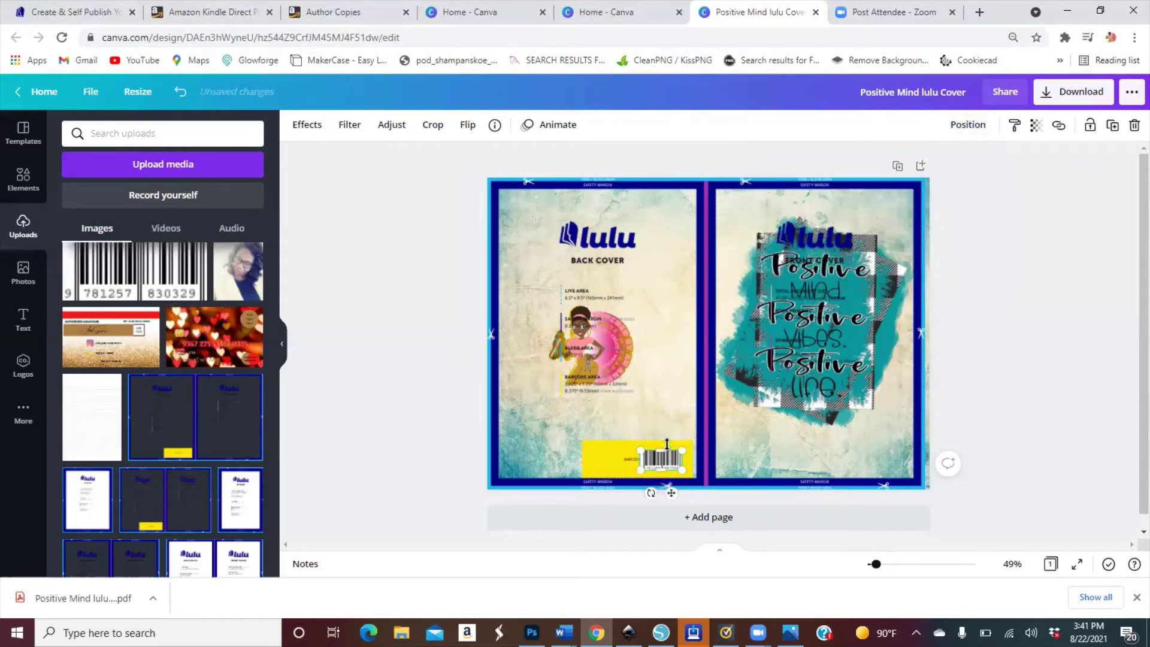
pyautogui.hotkey('shift', 'Right')
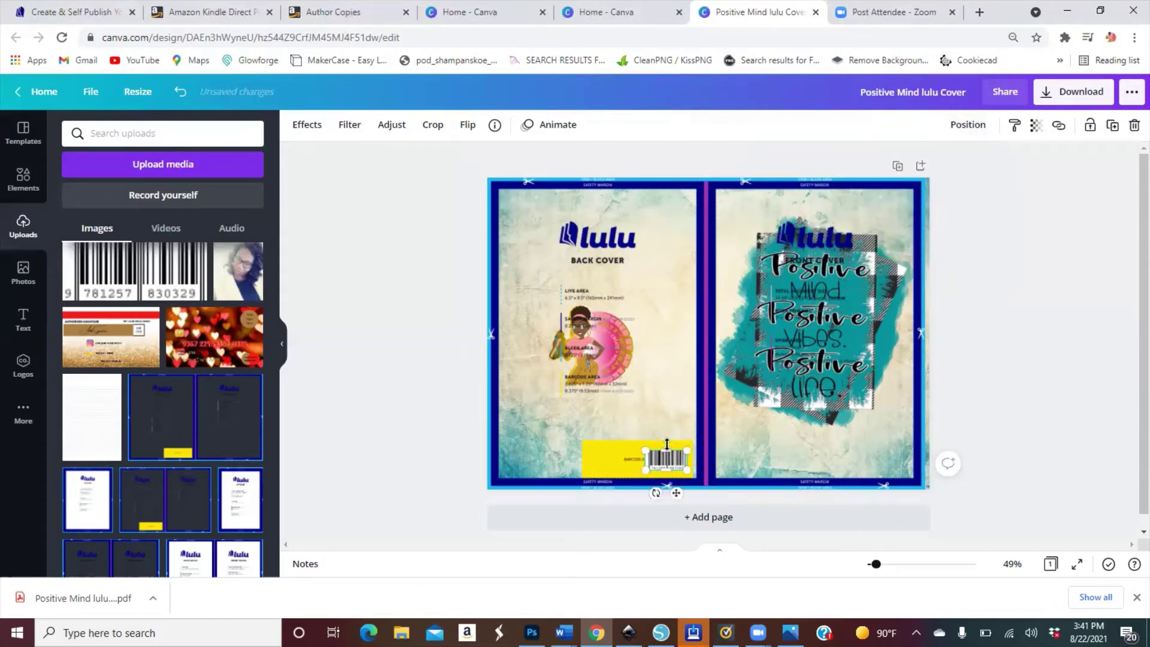
pyautogui.hotkey('shift', 'Right')
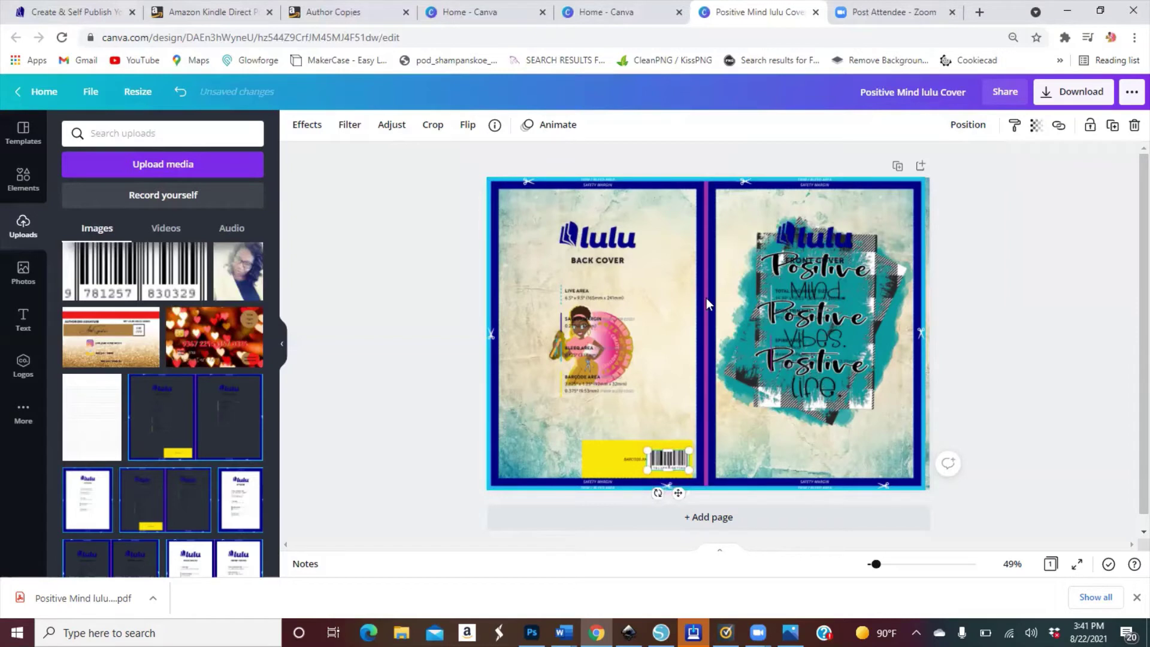
# Delete the Lulu template overlay from the cover and download the design as PDF Print.
pyautogui.click(707, 297)
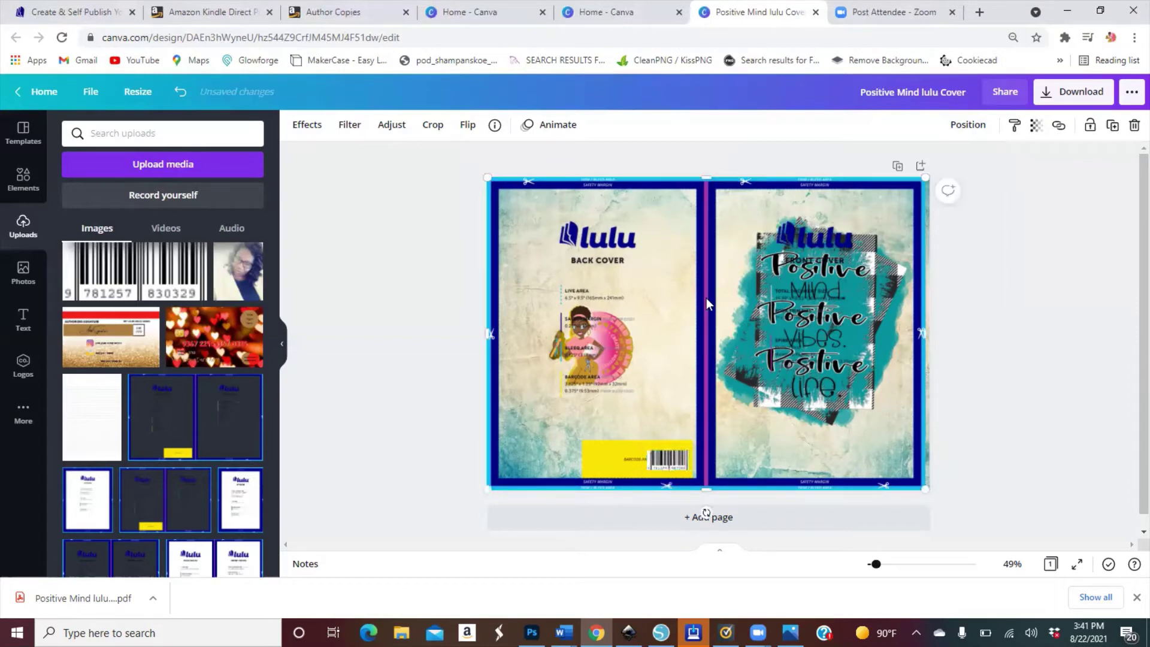
pyautogui.press('Delete')
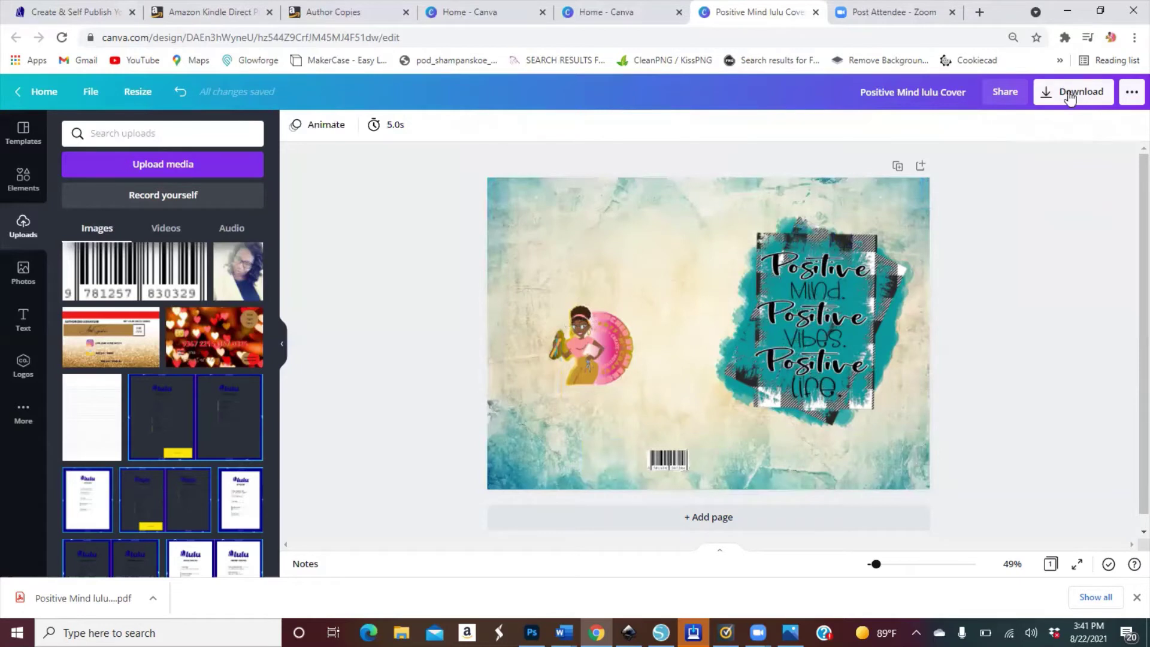
pyautogui.click(1070, 96)
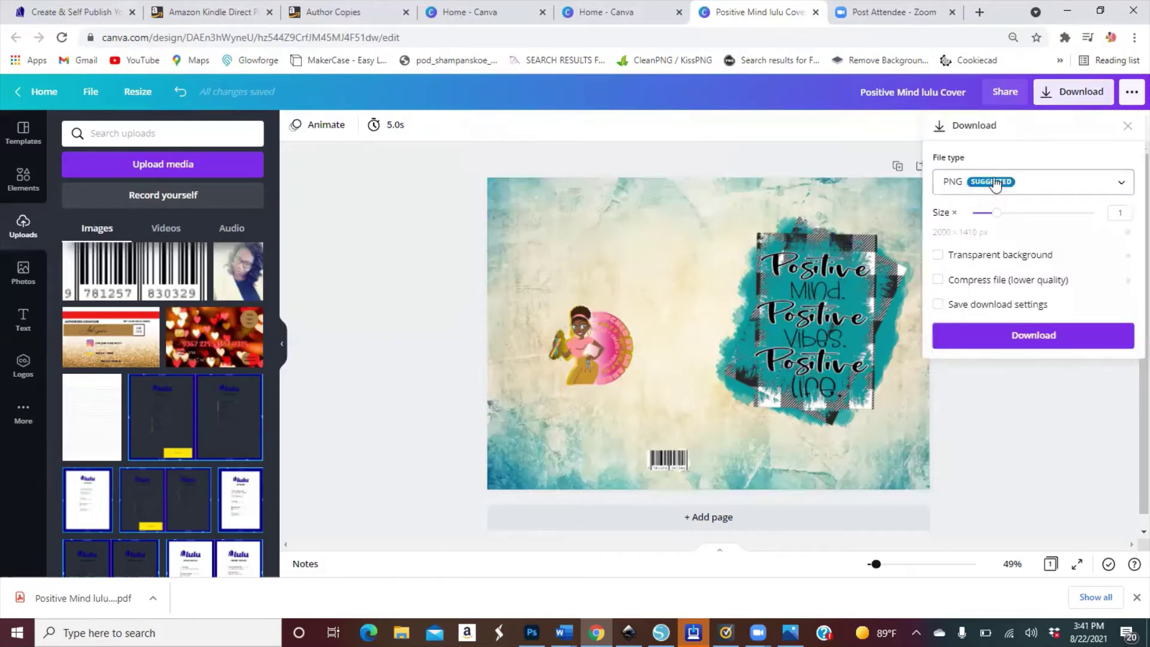
pyautogui.click(995, 186)
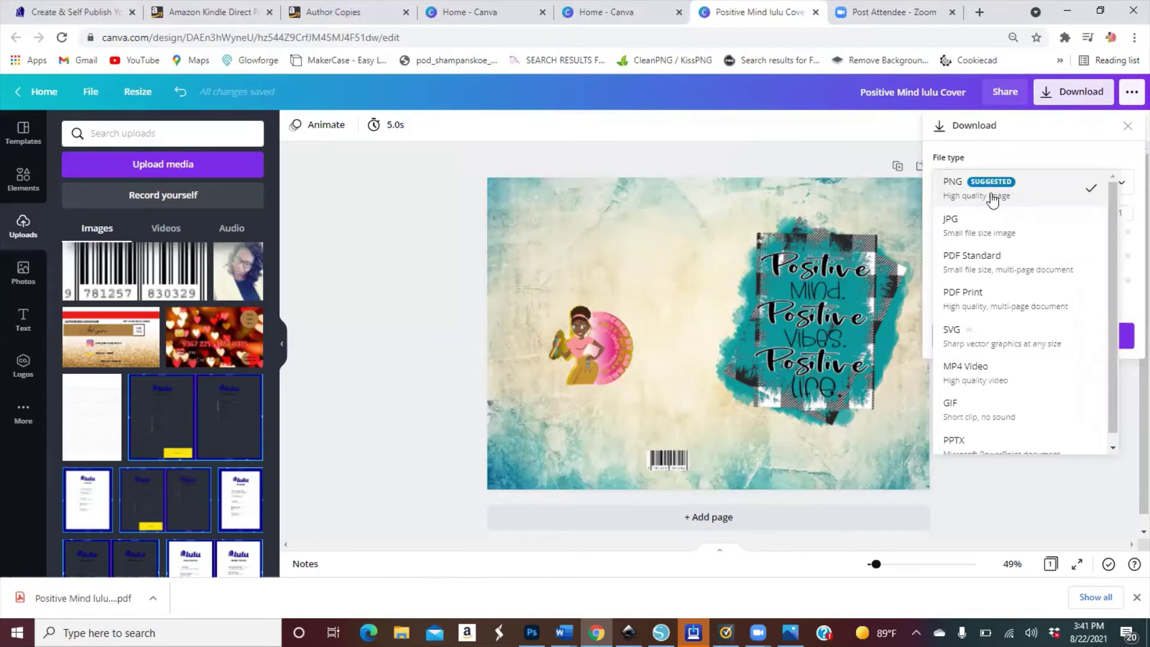
pyautogui.click(969, 289)
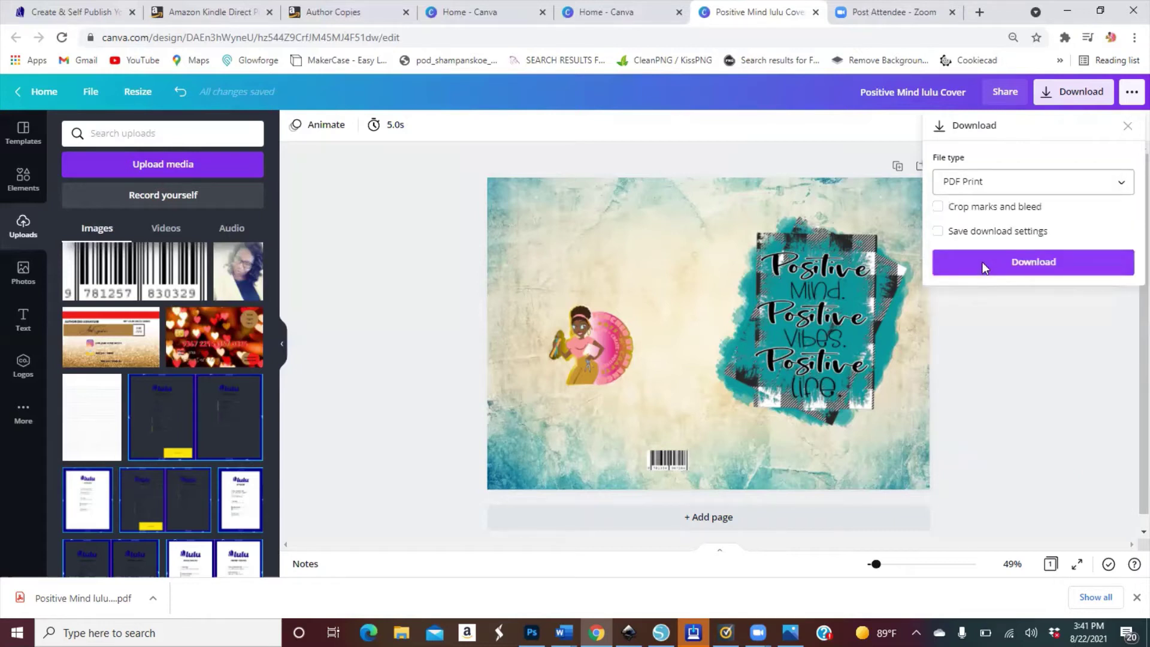
pyautogui.click(983, 266)
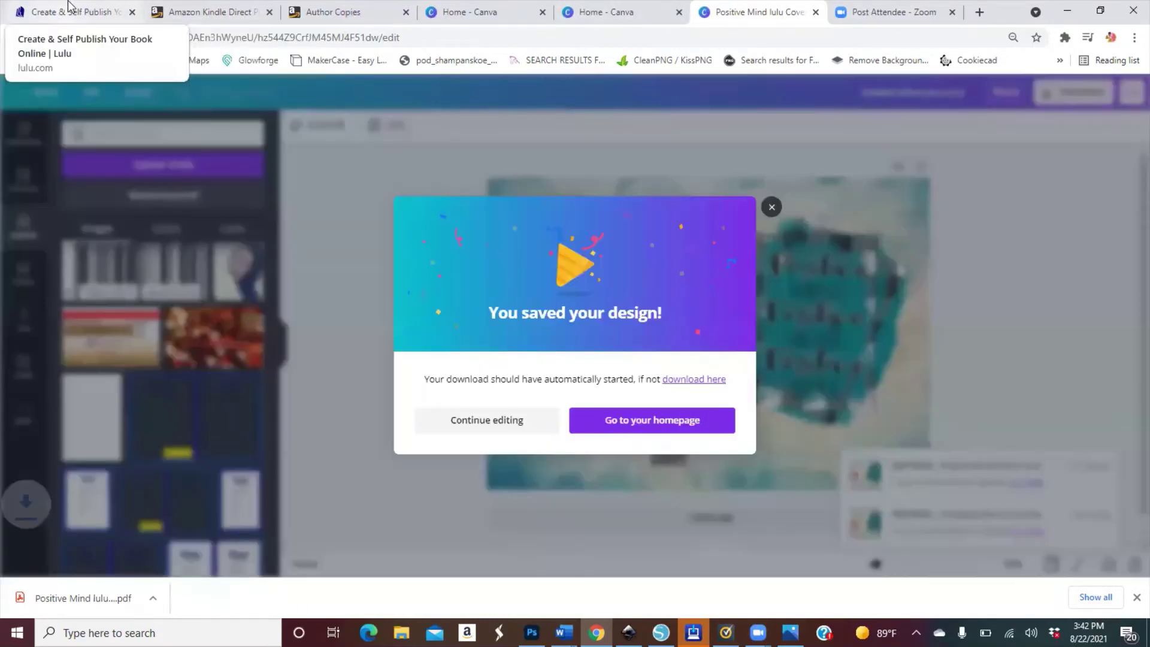
# Return to the Lulu project's copyright page and continue to the Design Your Book stage.
pyautogui.click(65, 13)
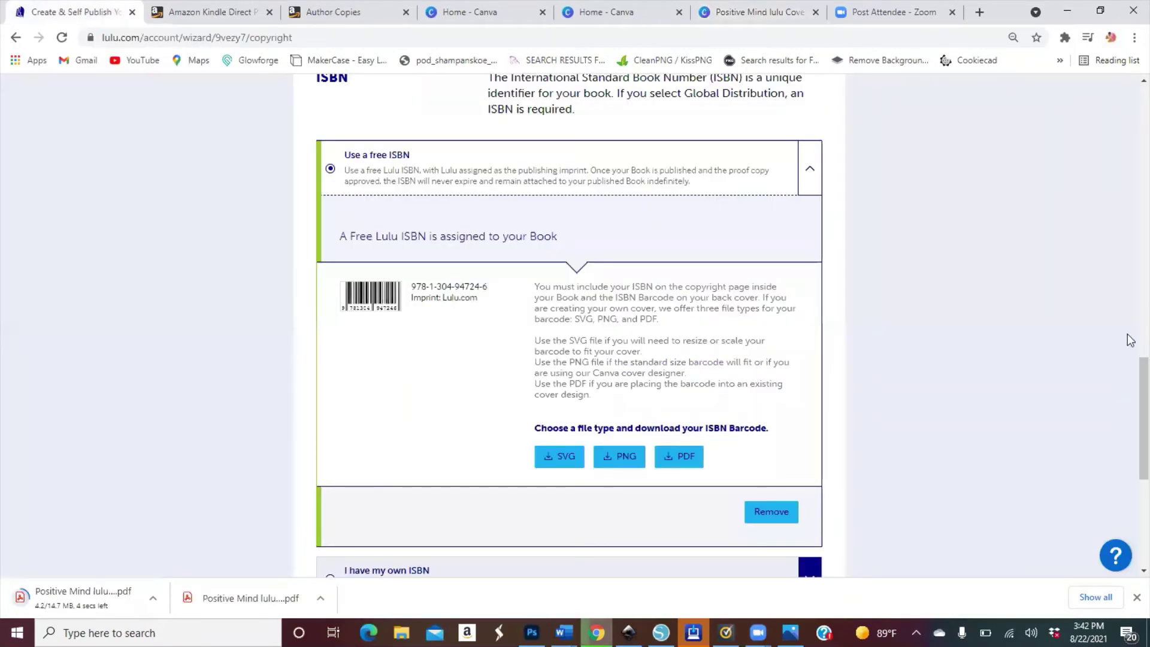
pyautogui.scroll(-1, 1131, 392)
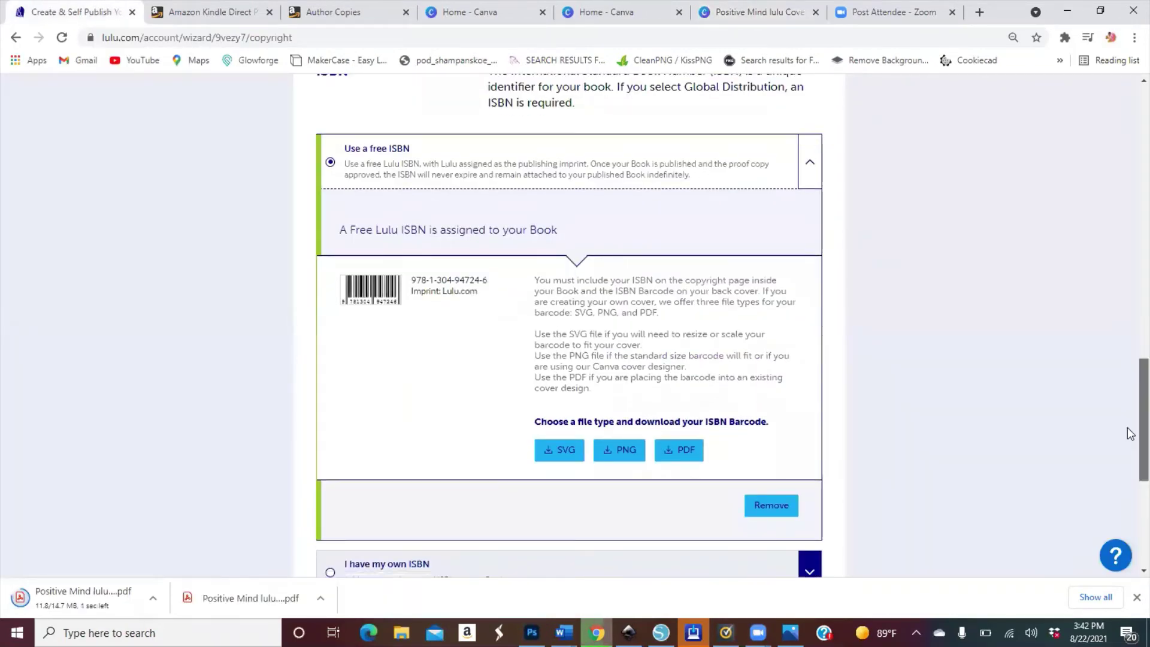
pyautogui.scroll(-5, 1130, 432)
pyautogui.scroll(-1, 635, 372)
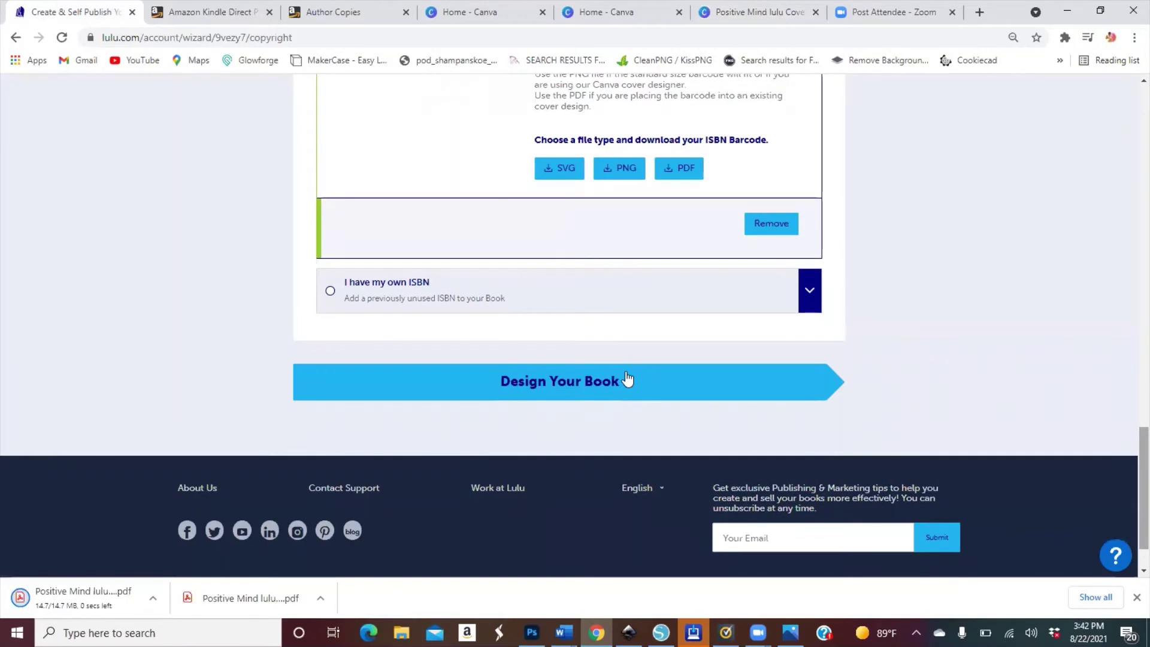
pyautogui.click(627, 379)
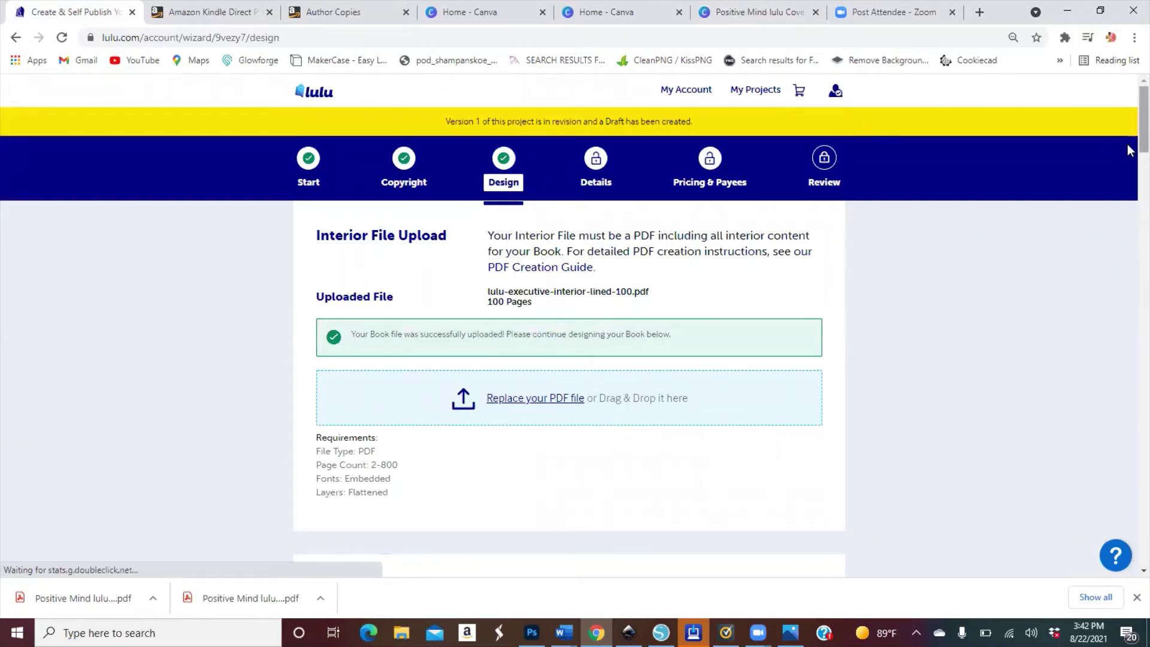
# Replace the uploaded cover file with Positive Mind lulu Cover (1) from the Downloads folder.
pyautogui.scroll(-3, 1130, 168)
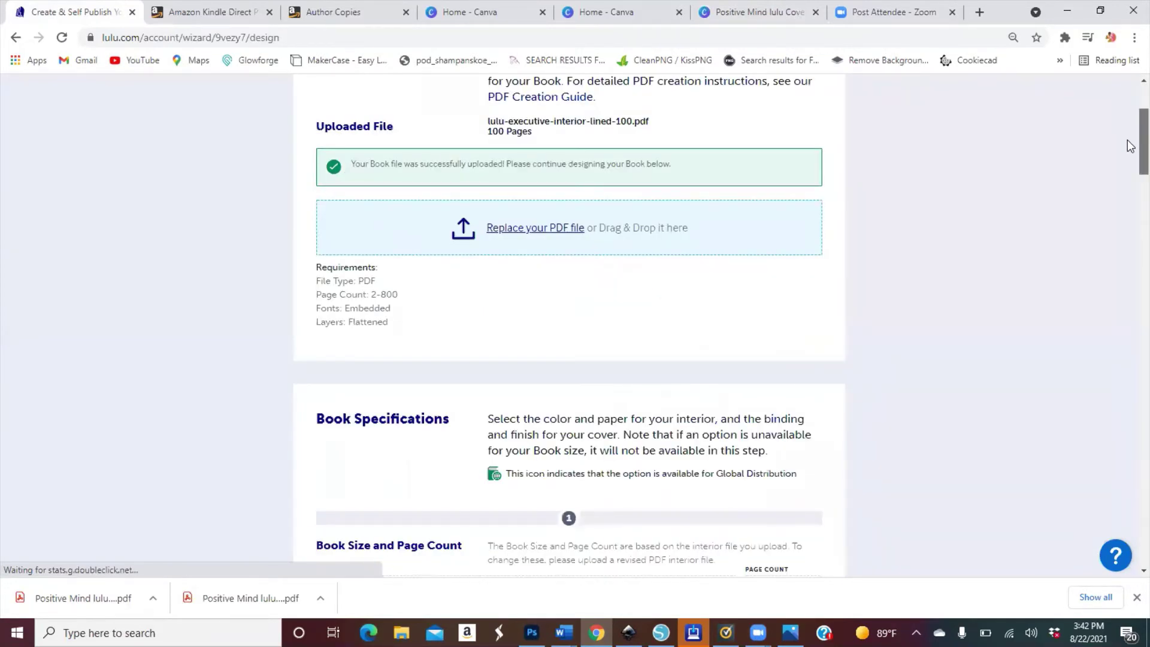
pyautogui.scroll(1, 1130, 171)
pyautogui.scroll(-4, 1131, 177)
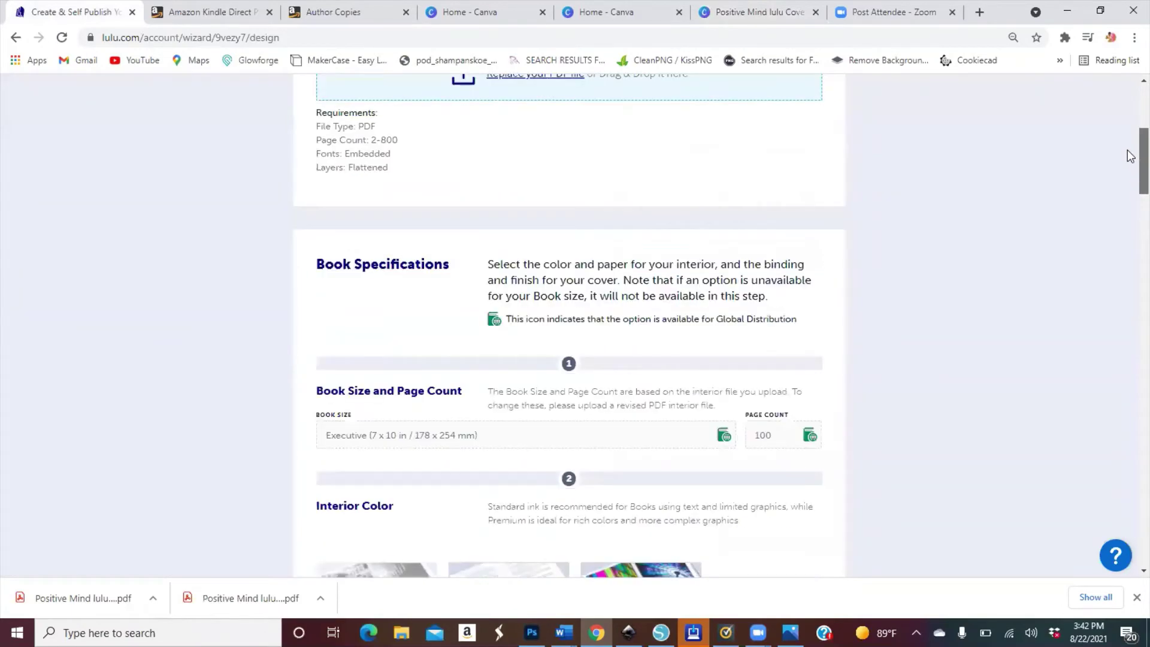
pyautogui.scroll(4, 1130, 156)
pyautogui.scroll(-4, 1130, 168)
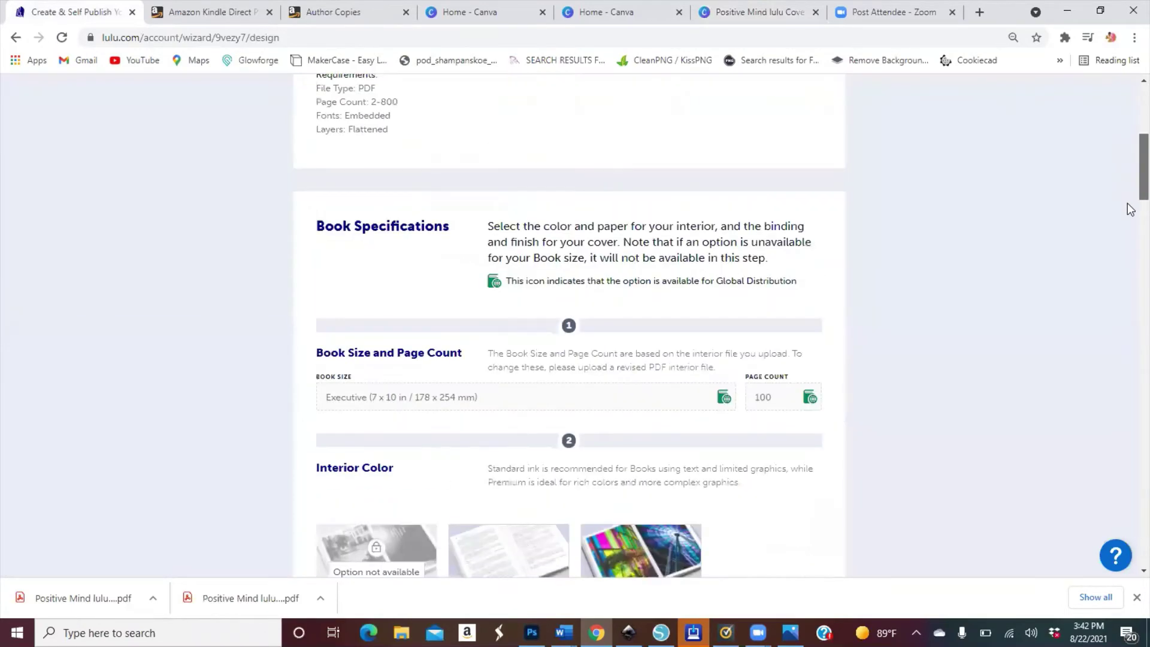
pyautogui.scroll(-2, 1131, 209)
pyautogui.scroll(-4, 1130, 234)
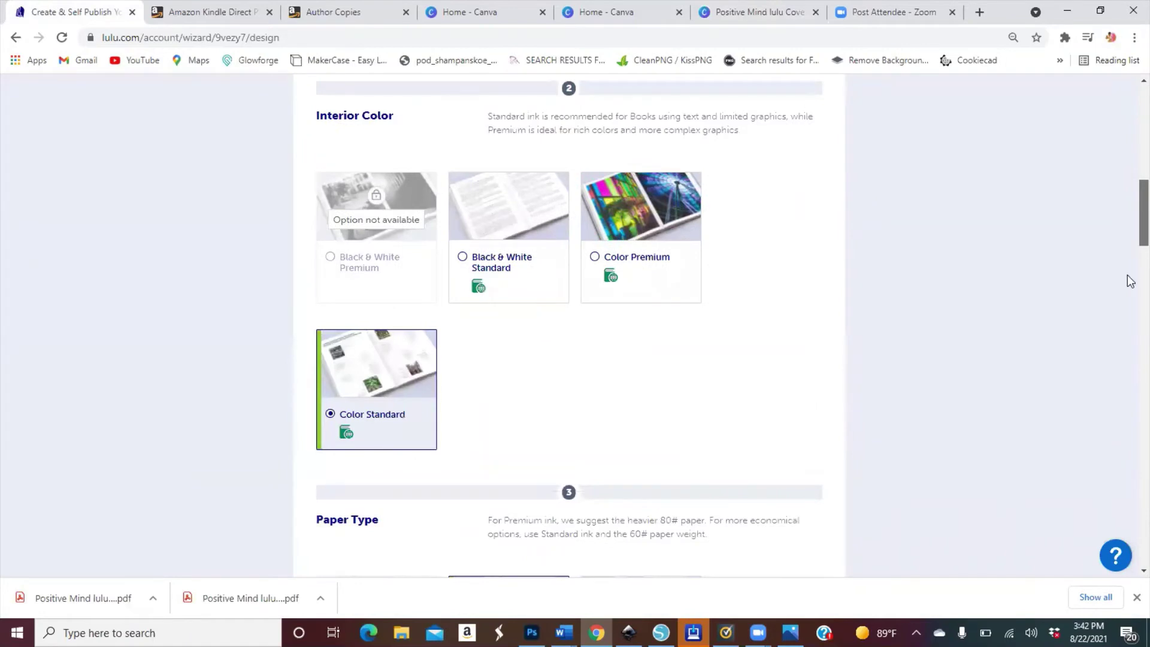
pyautogui.scroll(-5, 1130, 282)
pyautogui.scroll(-3, 1129, 336)
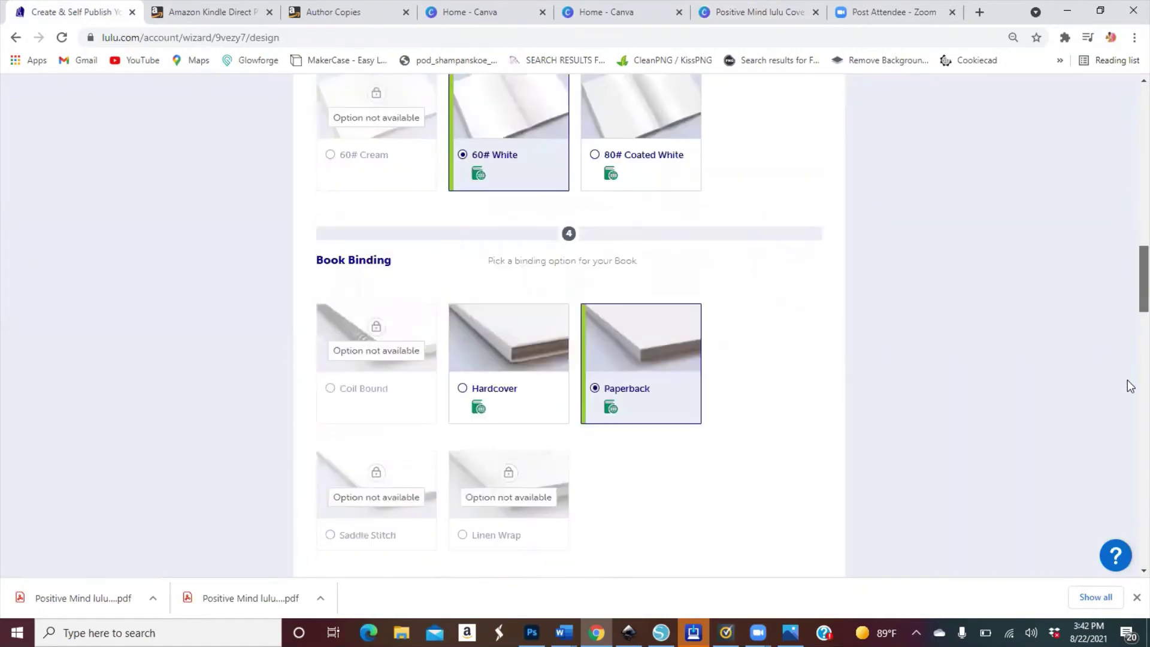
pyautogui.scroll(-8, 1130, 391)
pyautogui.scroll(-3, 1130, 398)
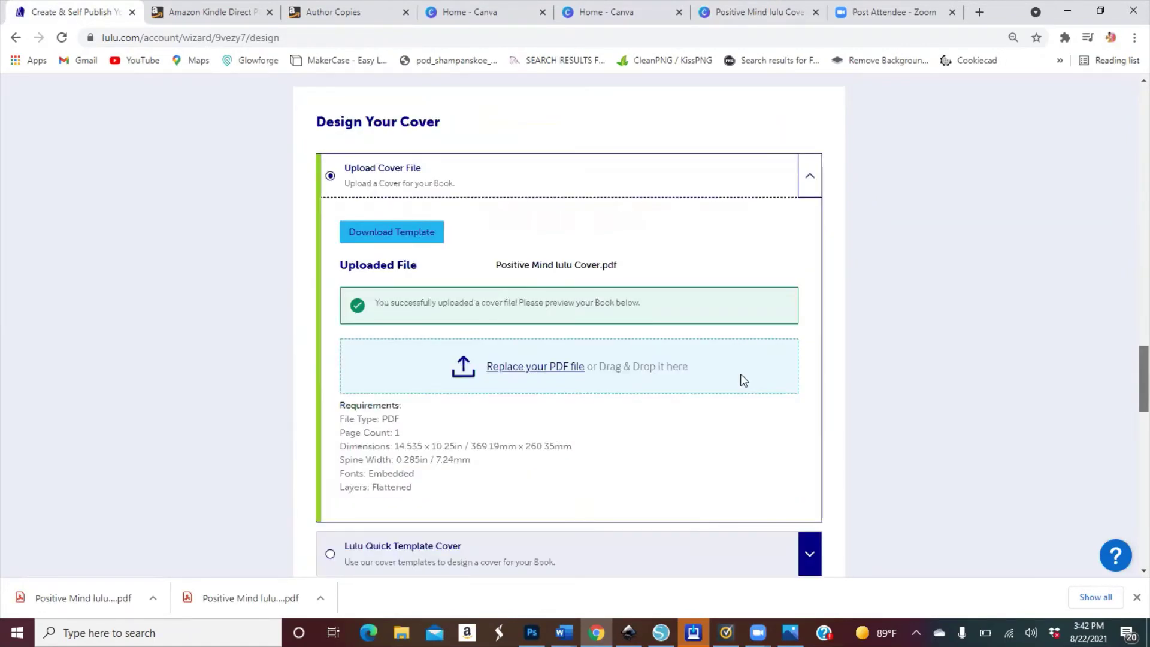
pyautogui.click(567, 372)
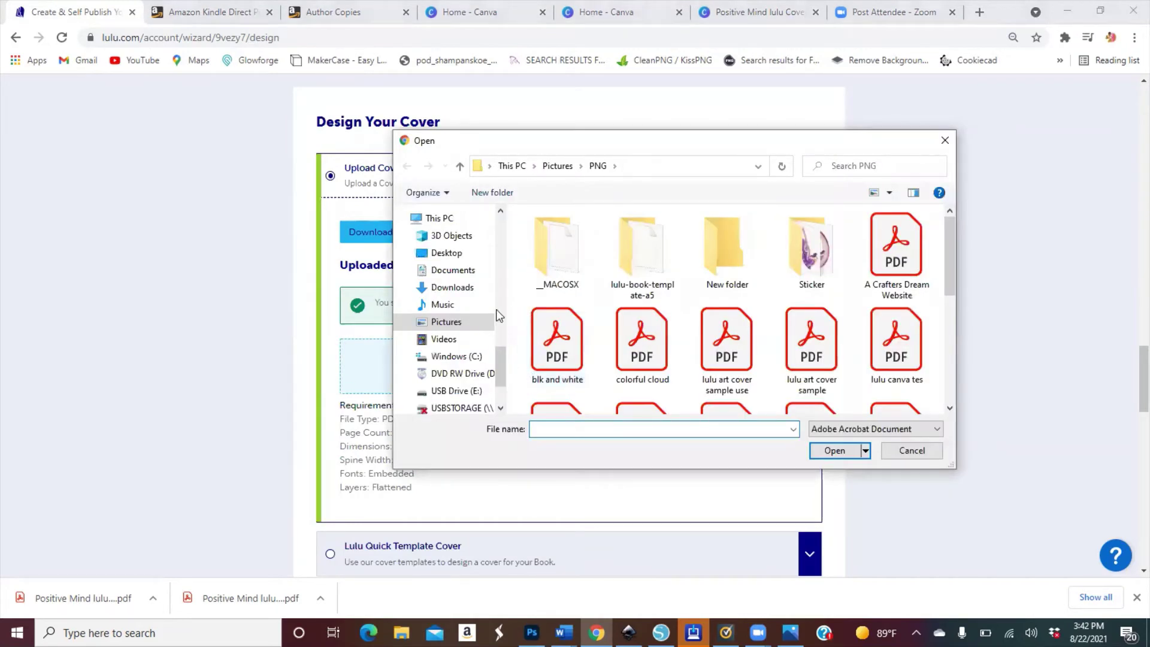
pyautogui.scroll(5, 496, 309)
pyautogui.scroll(5, 467, 273)
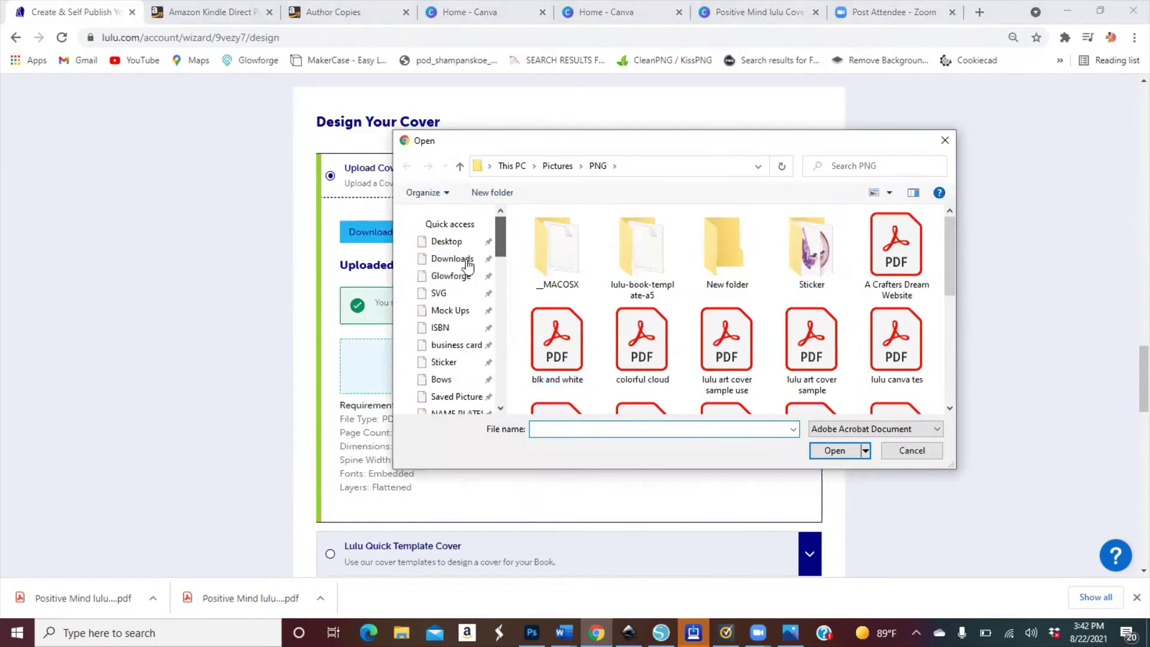
pyautogui.click(468, 265)
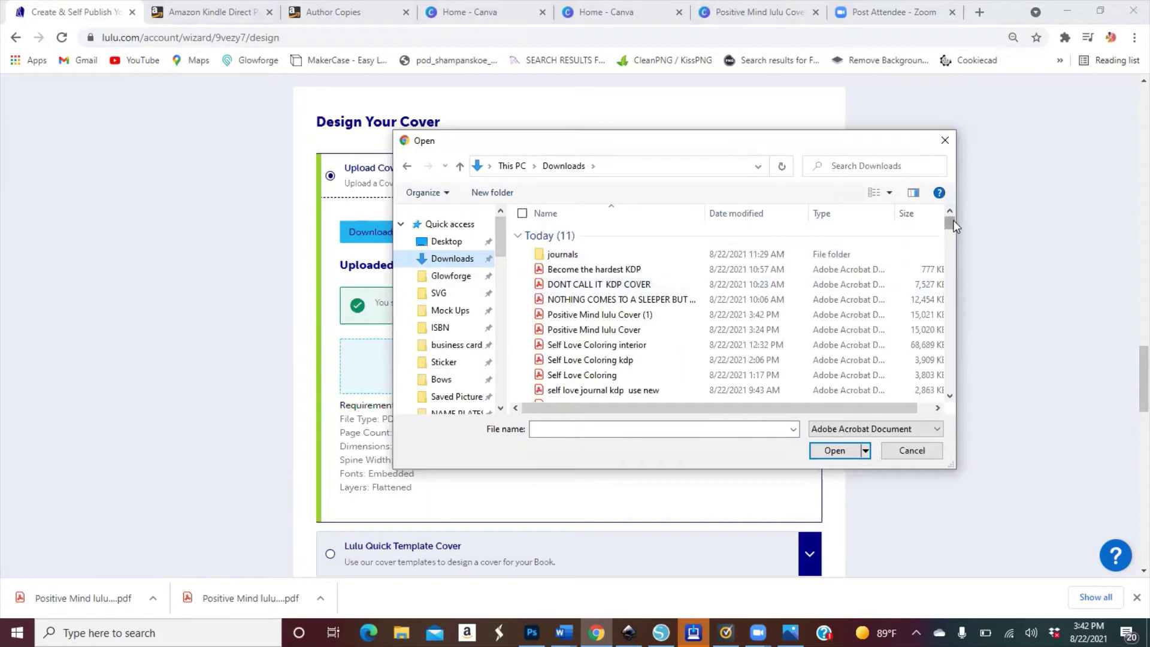
pyautogui.scroll(-1, 952, 225)
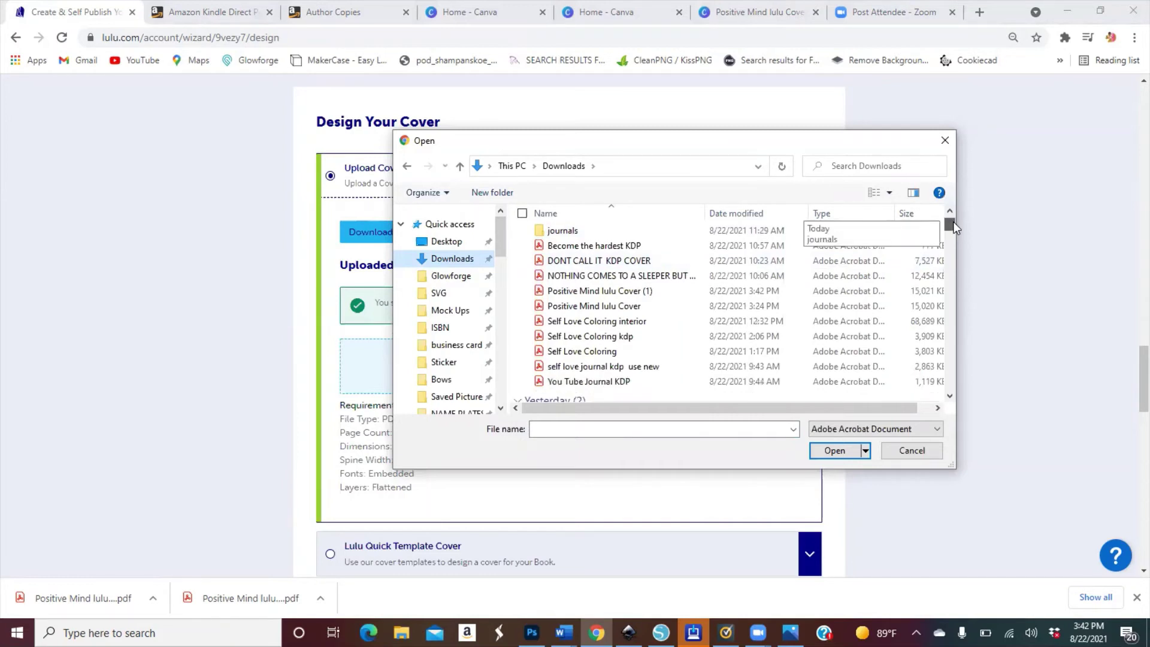
pyautogui.click(777, 296)
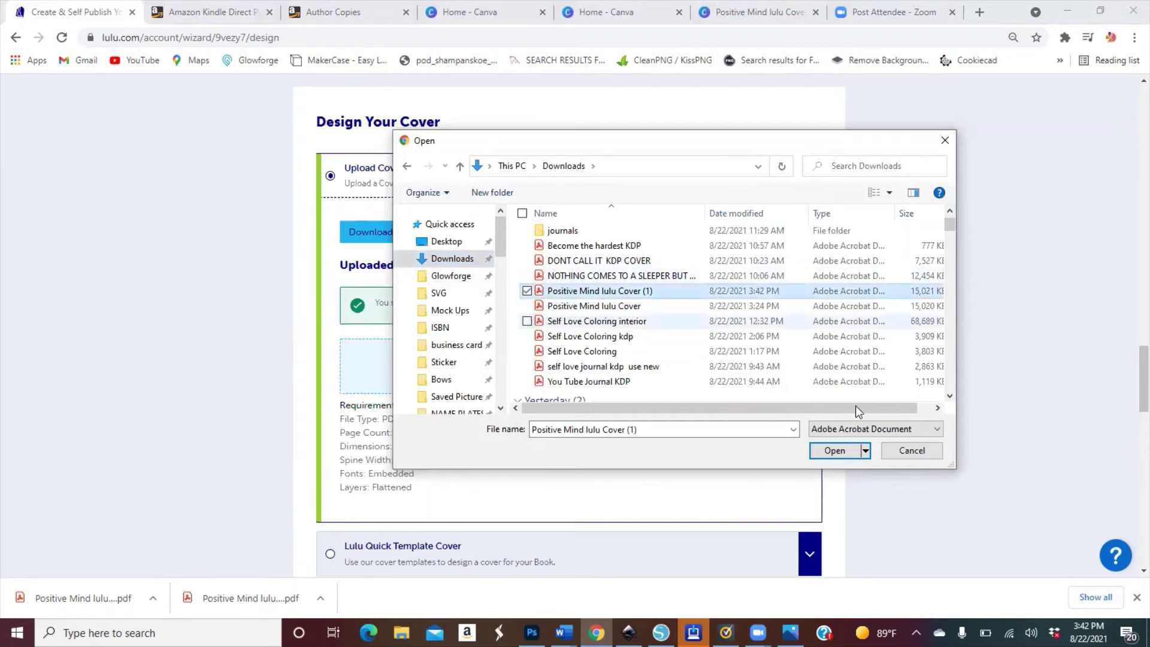
pyautogui.click(835, 451)
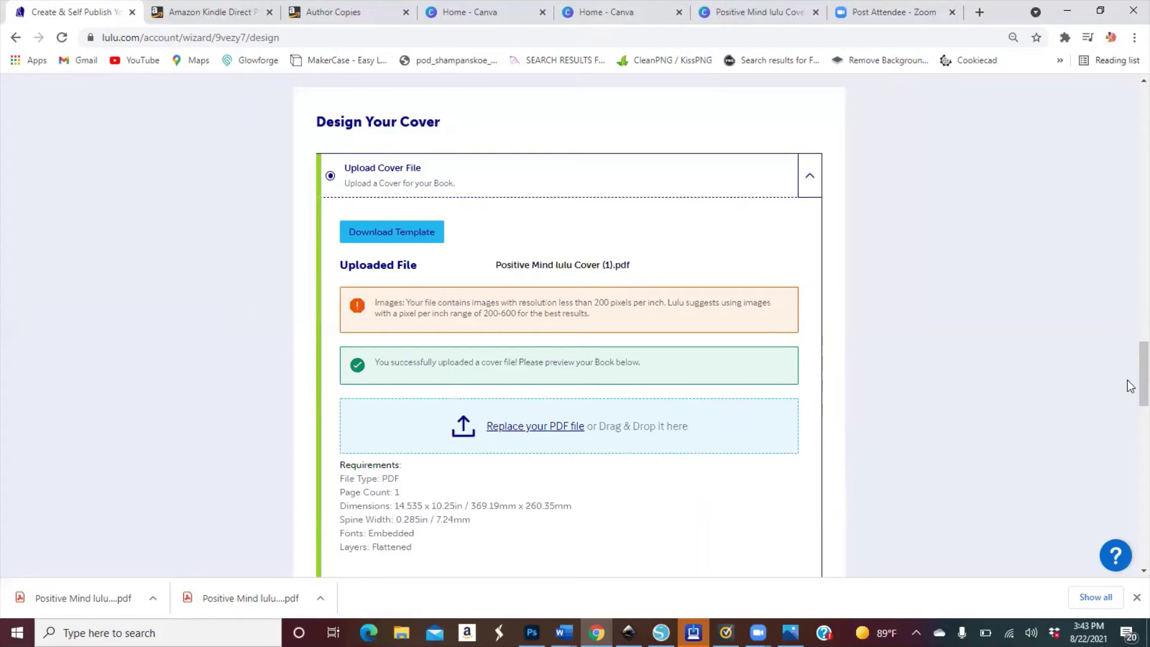
# Examine the cover preview, checking the barcode placement against the margin, bleed, fold and trim guides.
pyautogui.scroll(-1, 1130, 420)
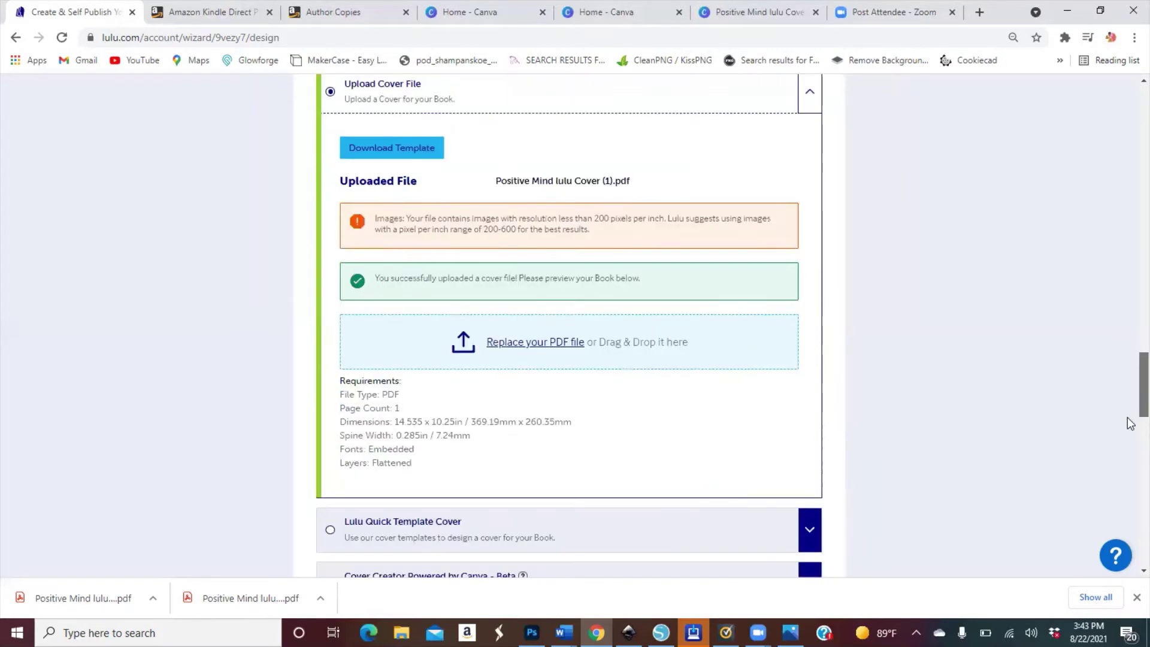
pyautogui.scroll(-3, 1130, 421)
pyautogui.scroll(3, 1131, 398)
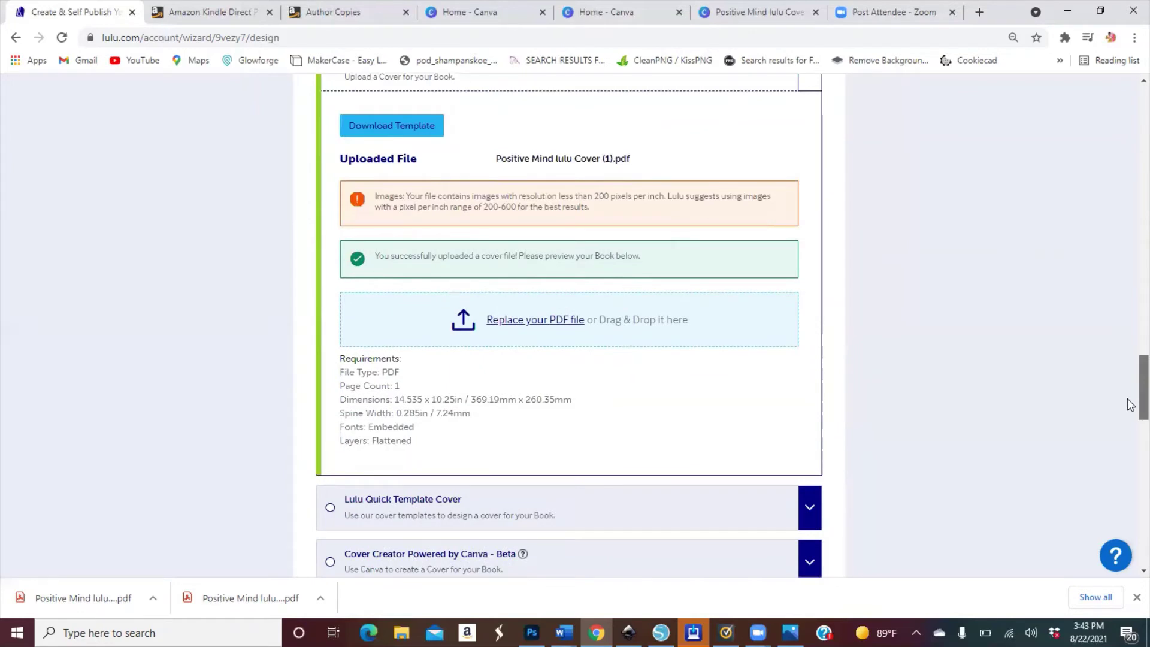
pyautogui.scroll(-2, 1130, 414)
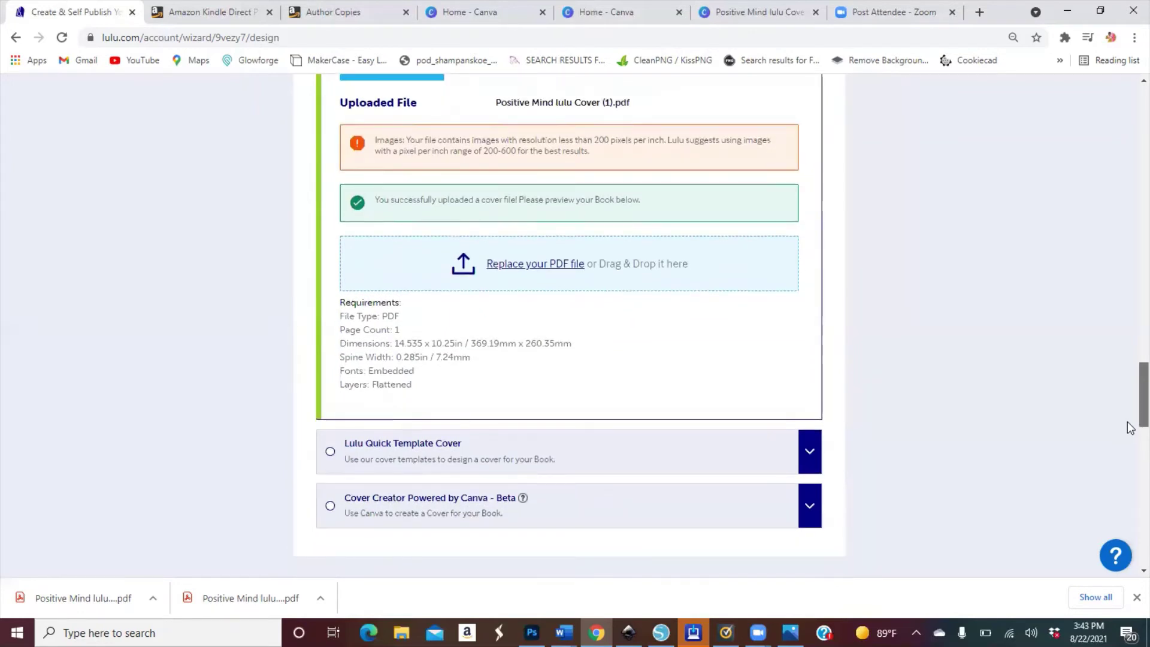
pyautogui.scroll(-3, 1129, 427)
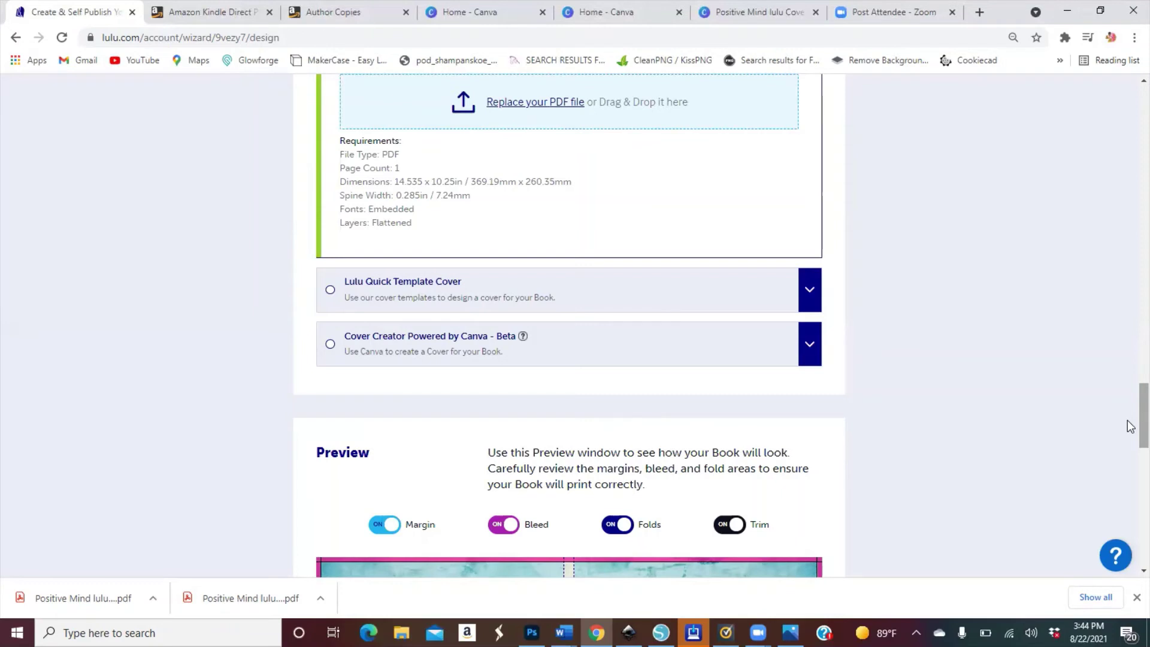
pyautogui.scroll(-1, 1130, 427)
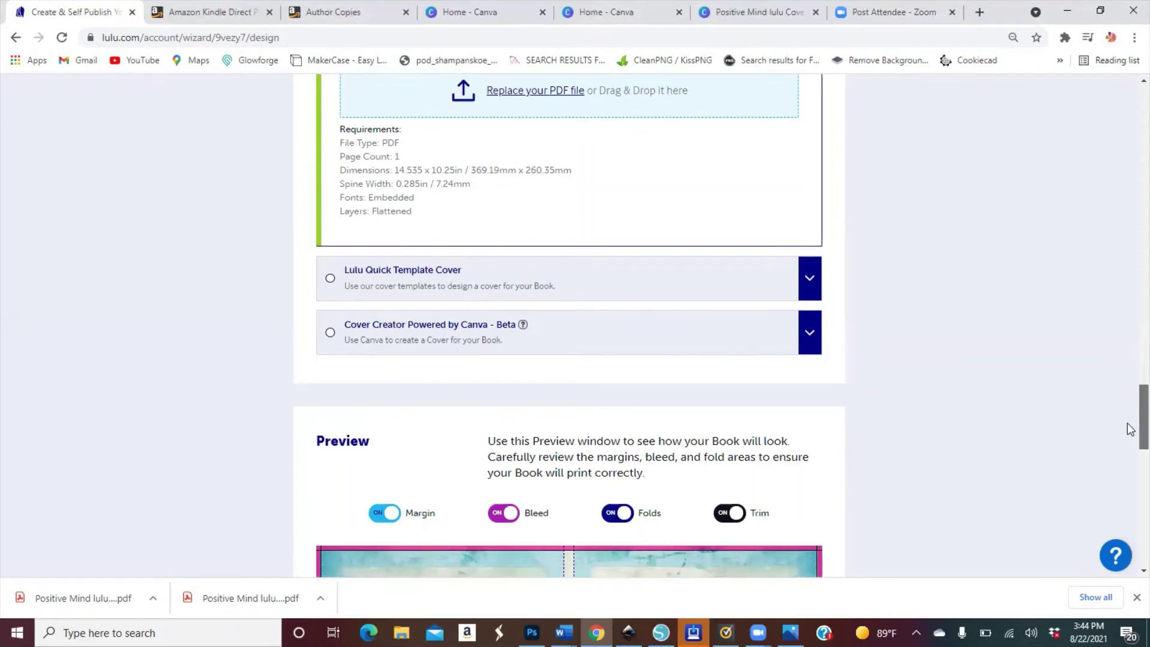
pyautogui.scroll(-1, 1130, 429)
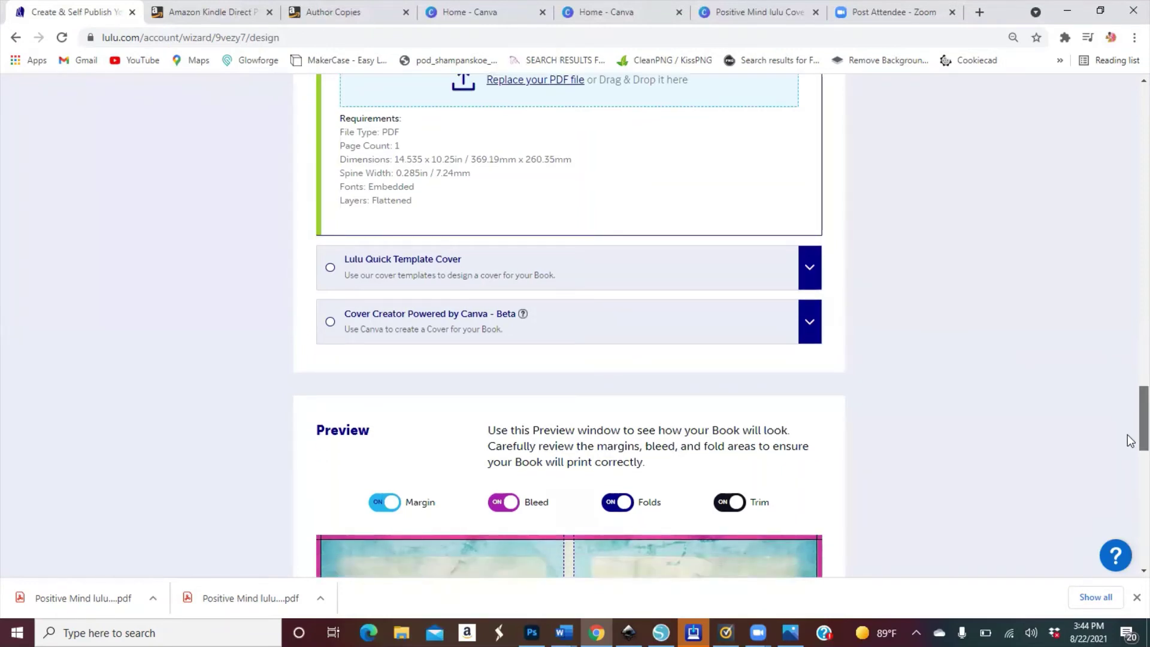
pyautogui.scroll(-5, 1130, 471)
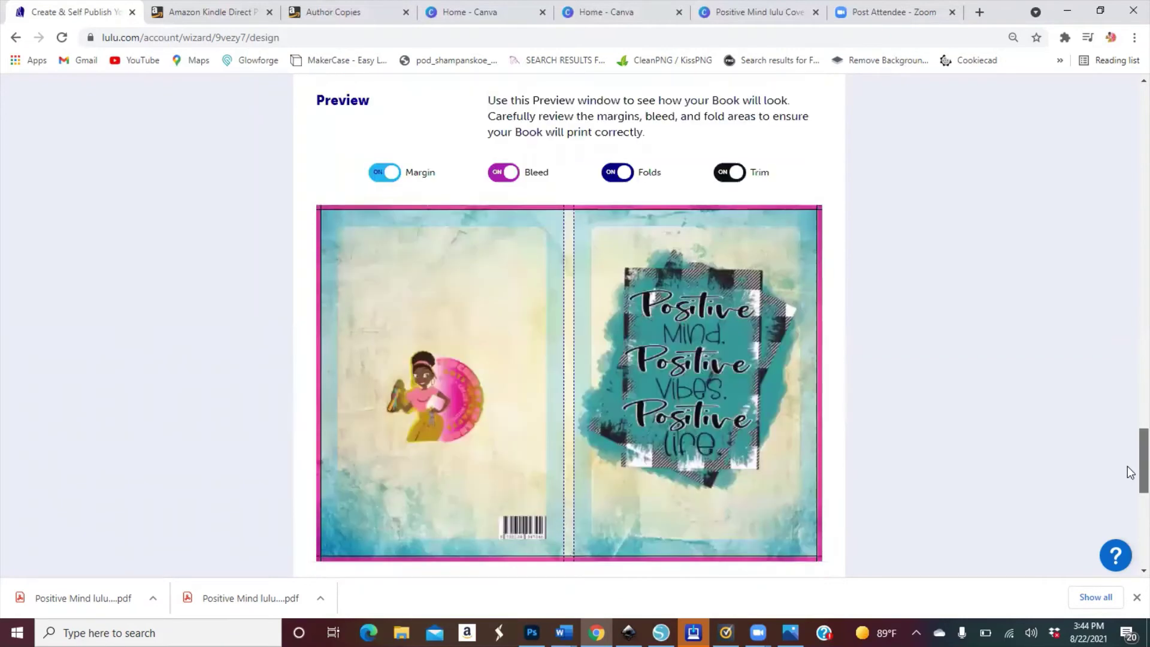
pyautogui.scroll(-1, 514, 524)
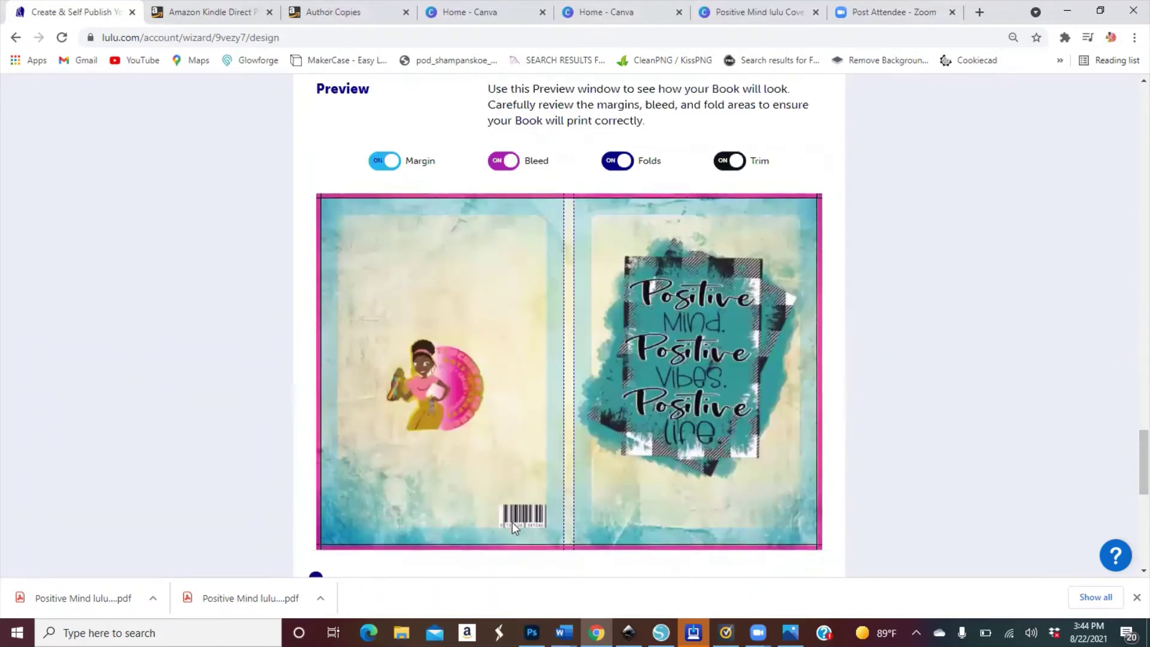
pyautogui.click(742, 162)
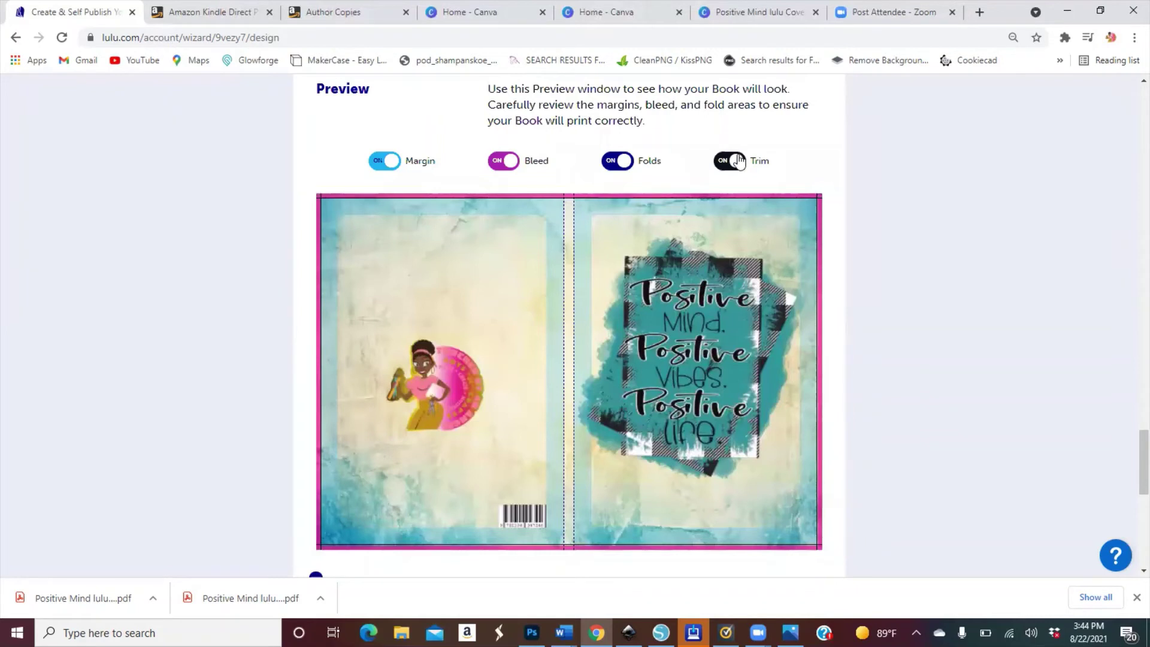
# Turn off the margin, bleed, fold and trim guides on the cover preview and continue to the Add Book Details stage.
pyautogui.click(516, 163)
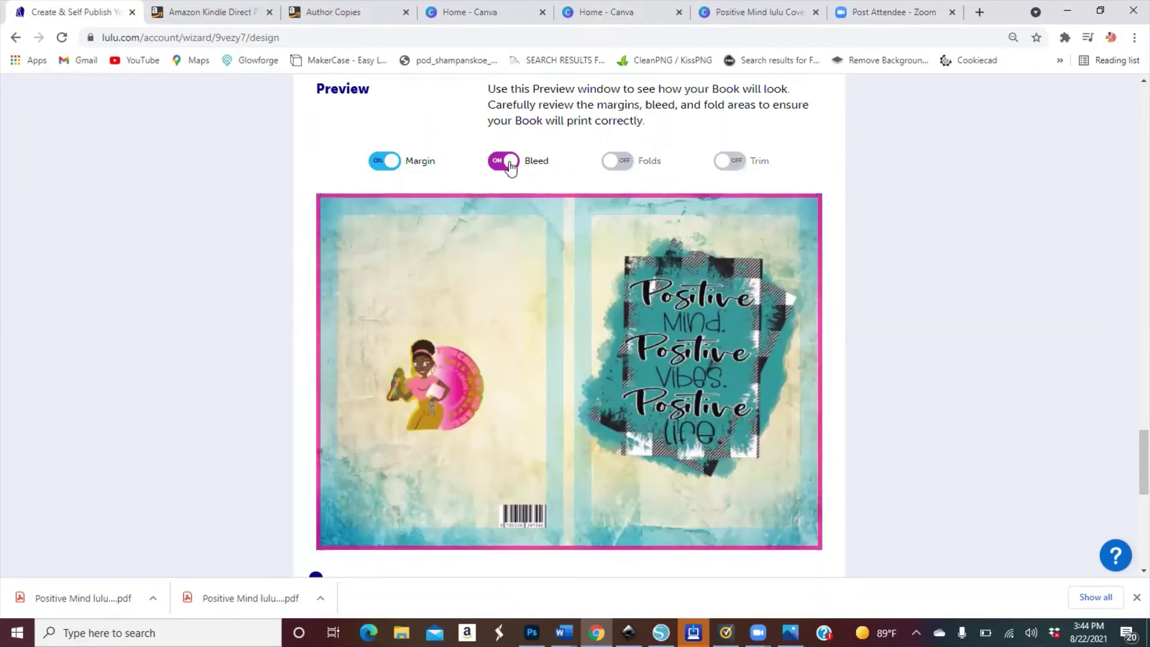
pyautogui.click(395, 162)
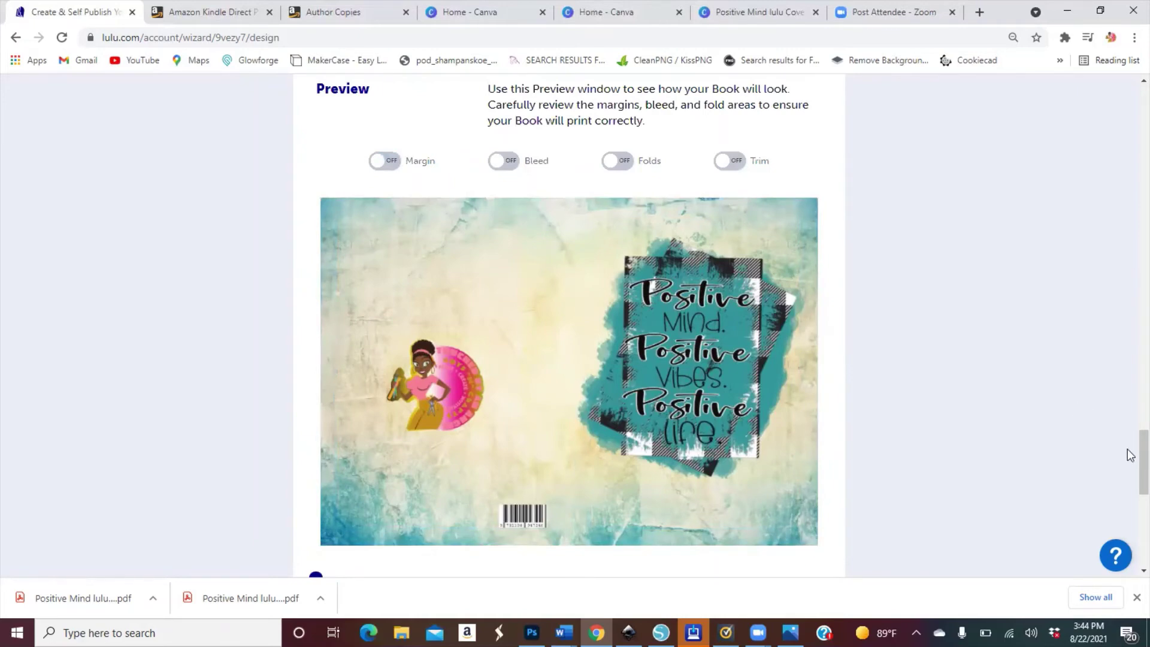
pyautogui.scroll(-3, 1130, 455)
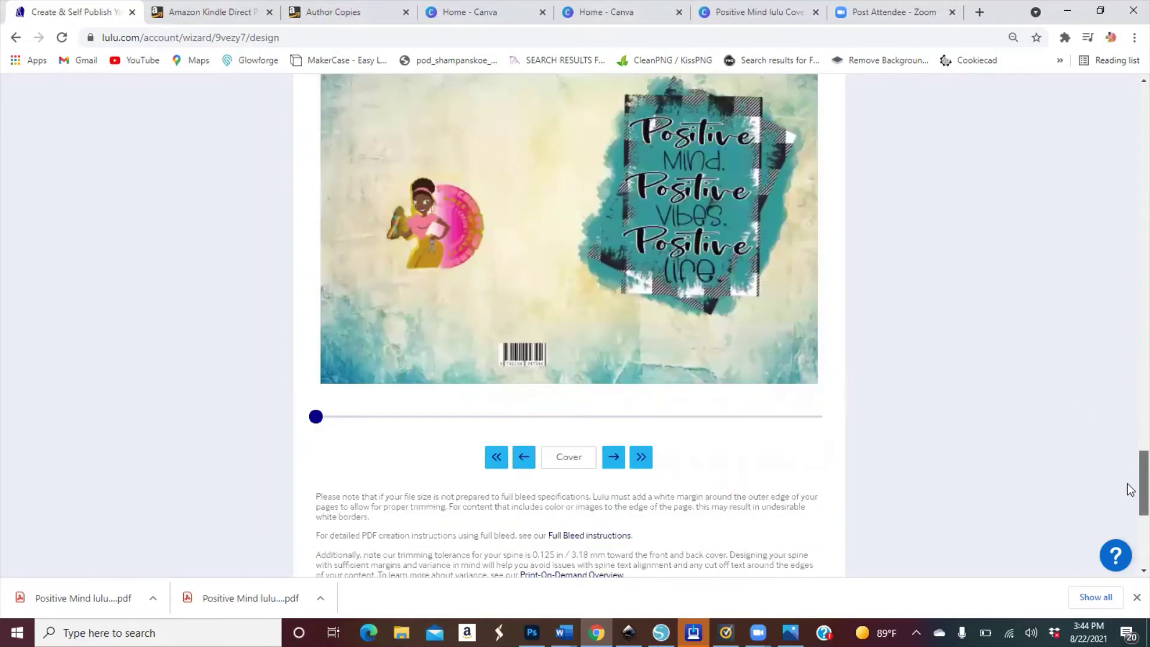
pyautogui.scroll(-1, 1131, 488)
pyautogui.scroll(-3, 803, 492)
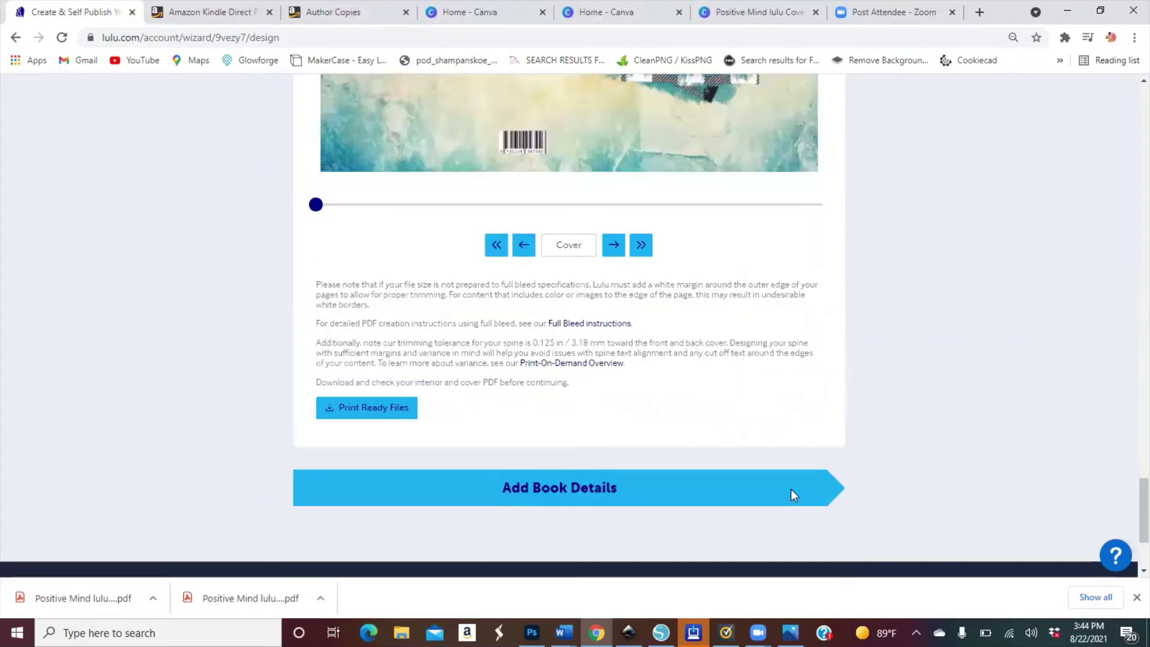
pyautogui.click(790, 494)
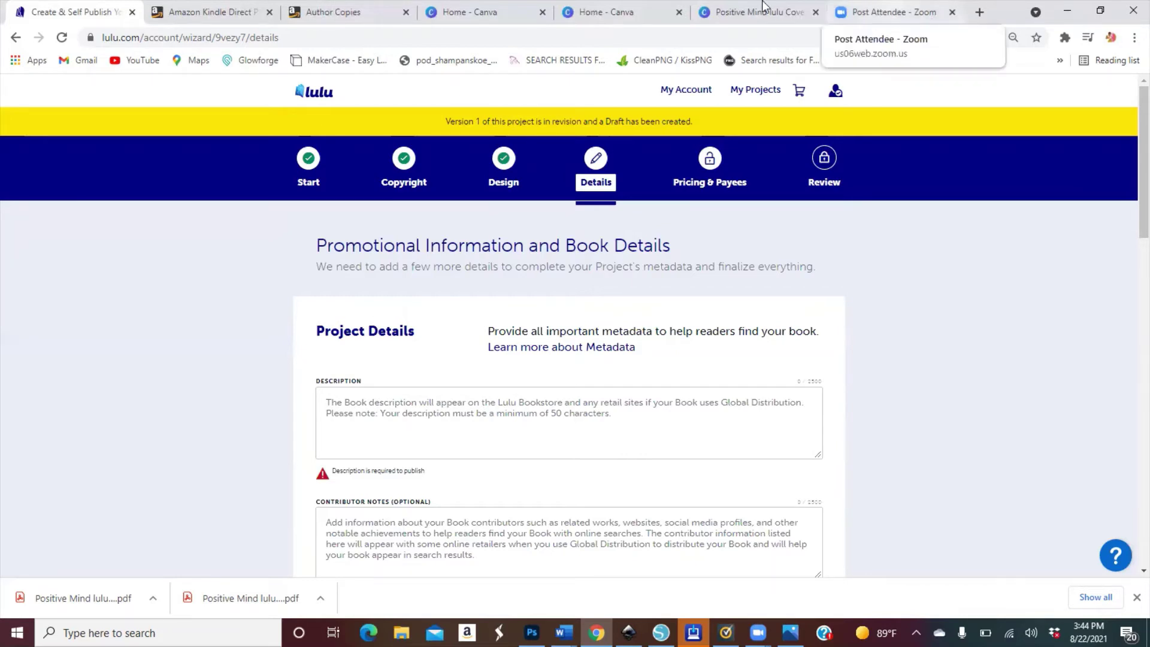
# Load lulu.com in the browser tab showing the Amazon KDP bookshelf.
pyautogui.hotkey('ctrl', 'Tab')
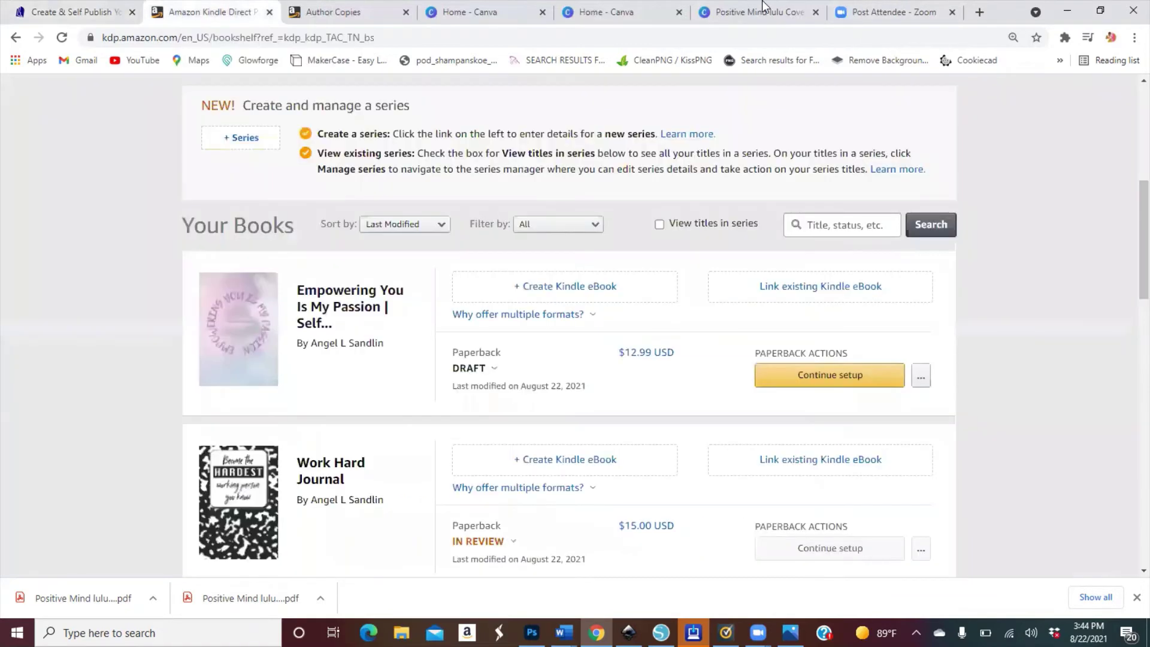
pyautogui.hotkey('ctrl', 'l')
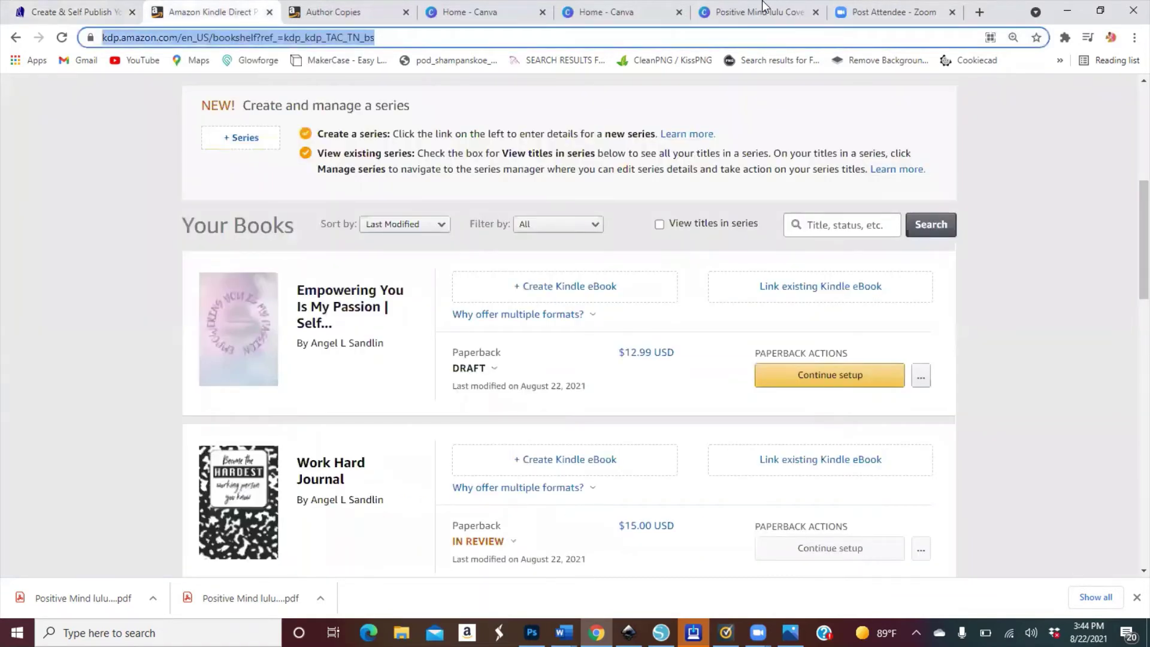
pyautogui.press('BackSpace')
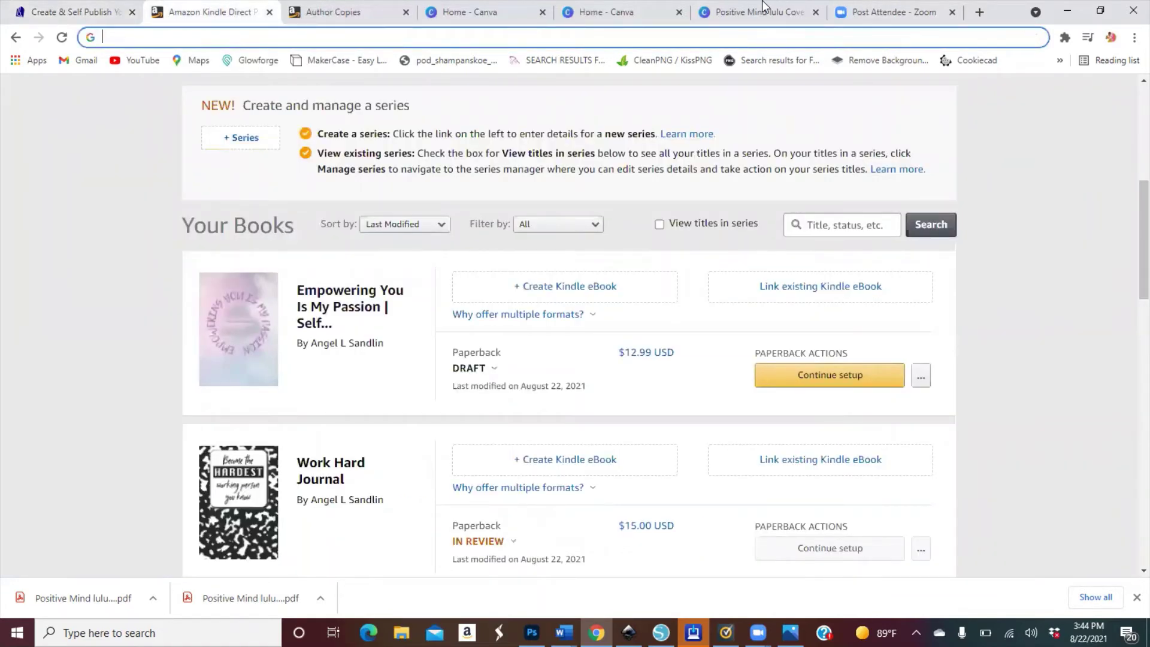
pyautogui.write('lulu.com')
pyautogui.press('Return')
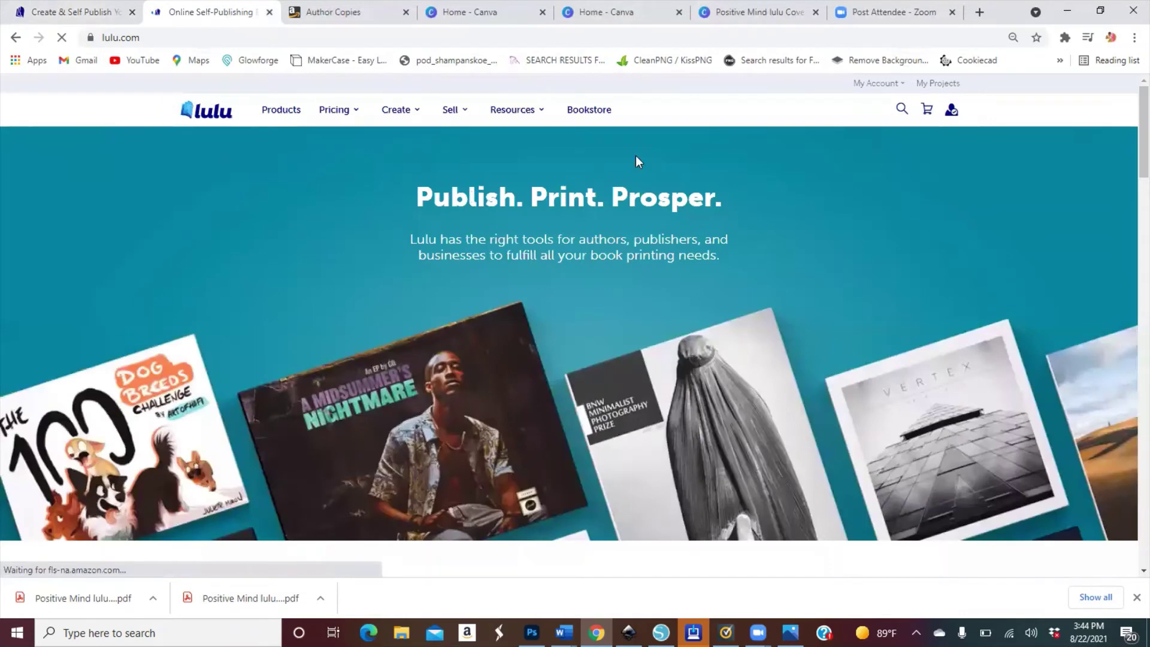
# Search the Lulu bookstore for the author's first name followed by JOURNAL.
pyautogui.click(901, 114)
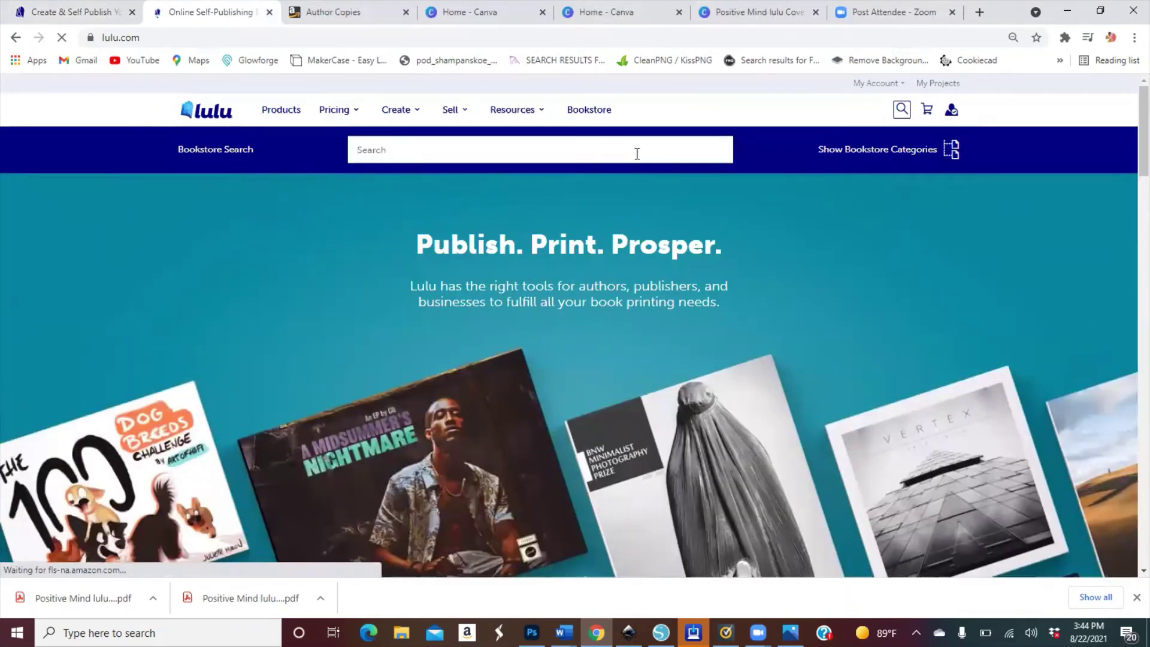
pyautogui.write('a')
pyautogui.press('BackSpace')
pyautogui.write('ANGEL ')
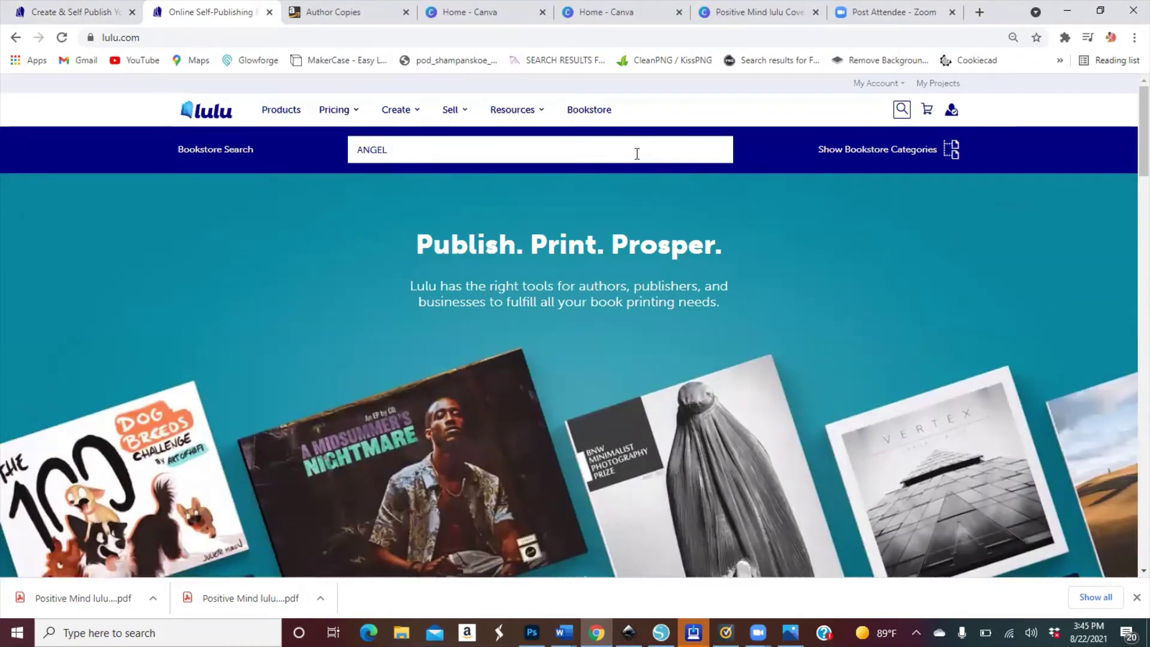
pyautogui.write('JOURNAL')
pyautogui.press('Return')
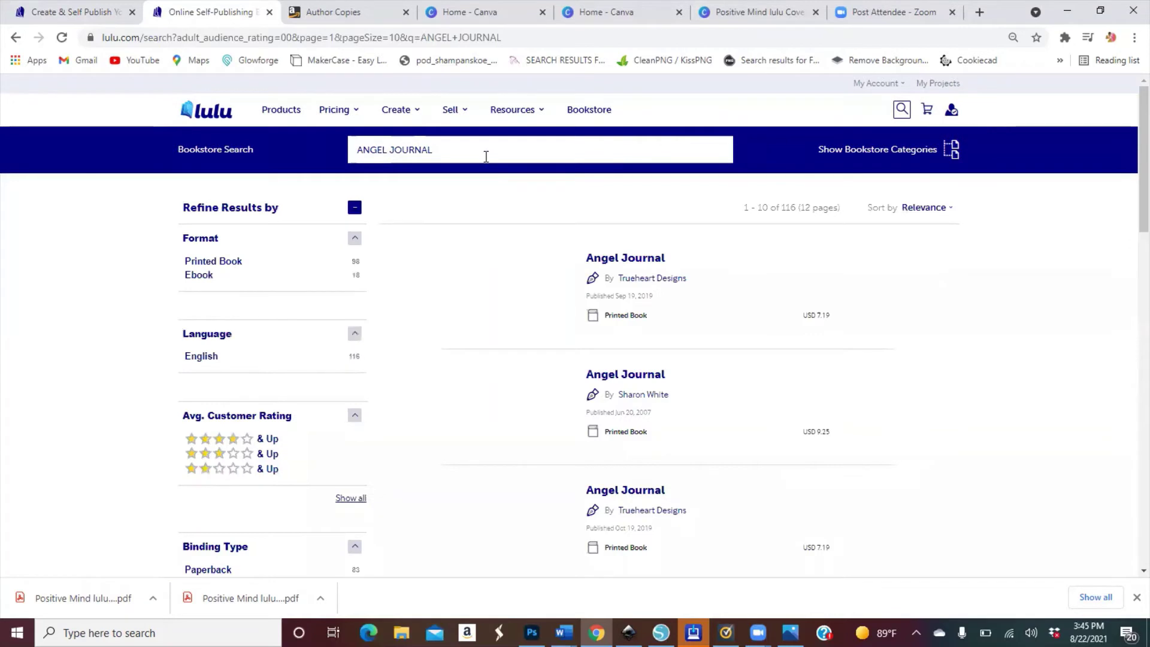
# Replace the bookstore search term with the author's full name and run the search.
pyautogui.press('BackSpace')
pyautogui.press('BackSpace')
pyautogui.press('BackSpace')
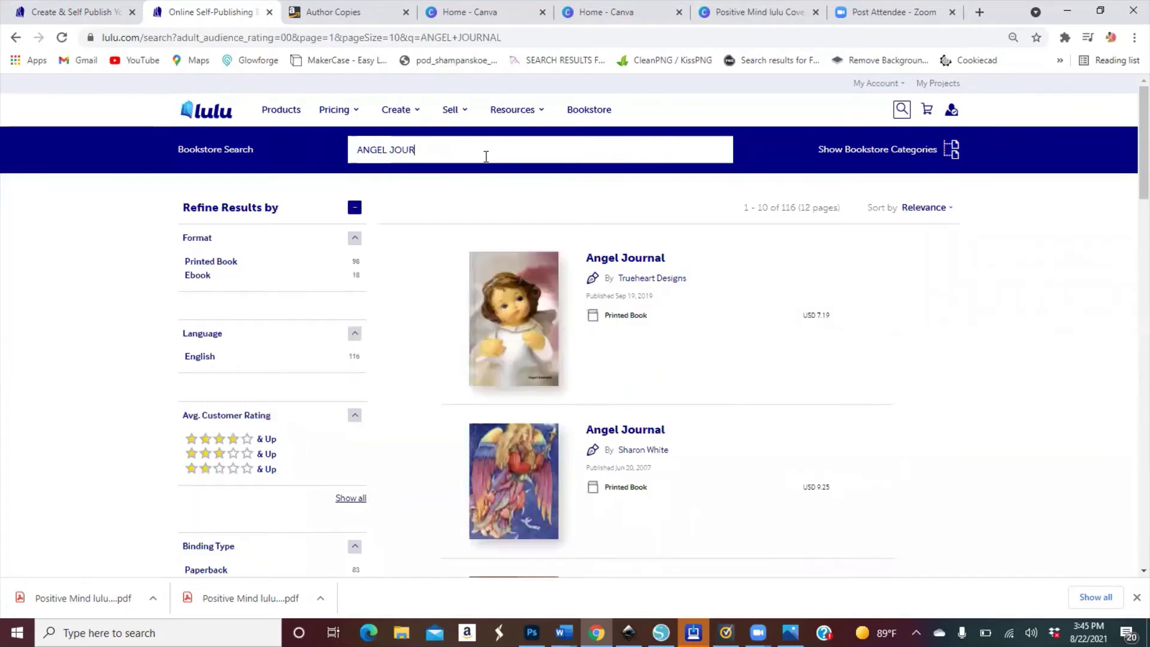
pyautogui.press('BackSpace')
pyautogui.press('BackSpace')
pyautogui.press('BackSpace')
pyautogui.press('BackSpace')
pyautogui.write('SANDLIN')
pyautogui.press('Return')
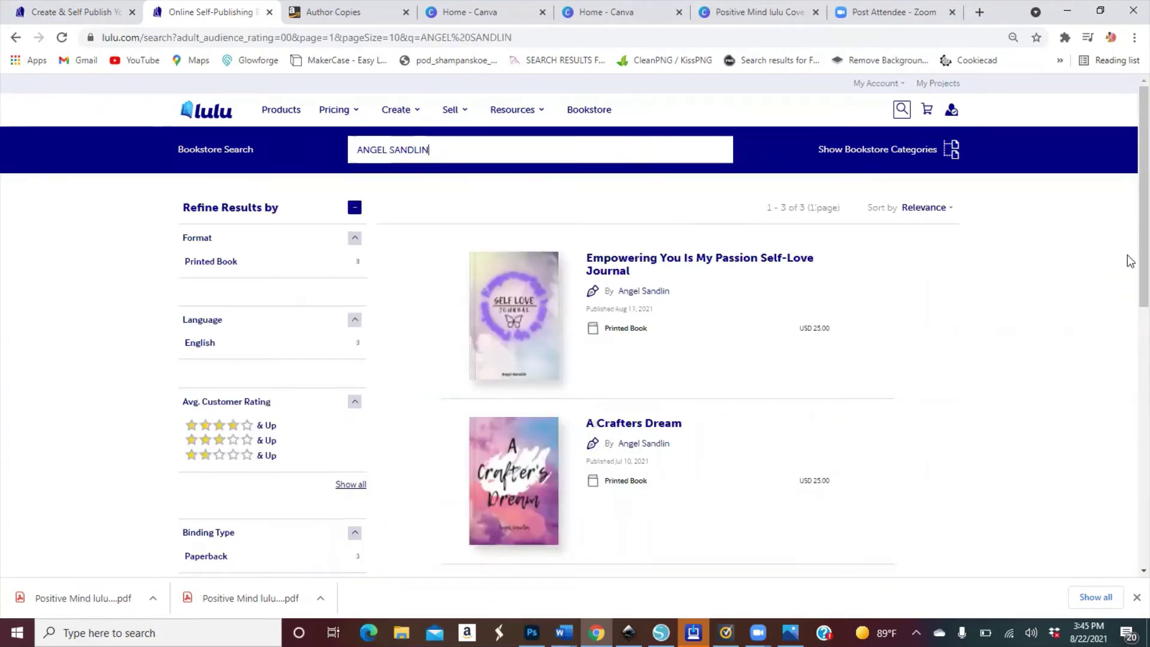
# Open the Dream Journal listing from the search results and copy its one-sentence book description.
pyautogui.scroll(-3, 1131, 329)
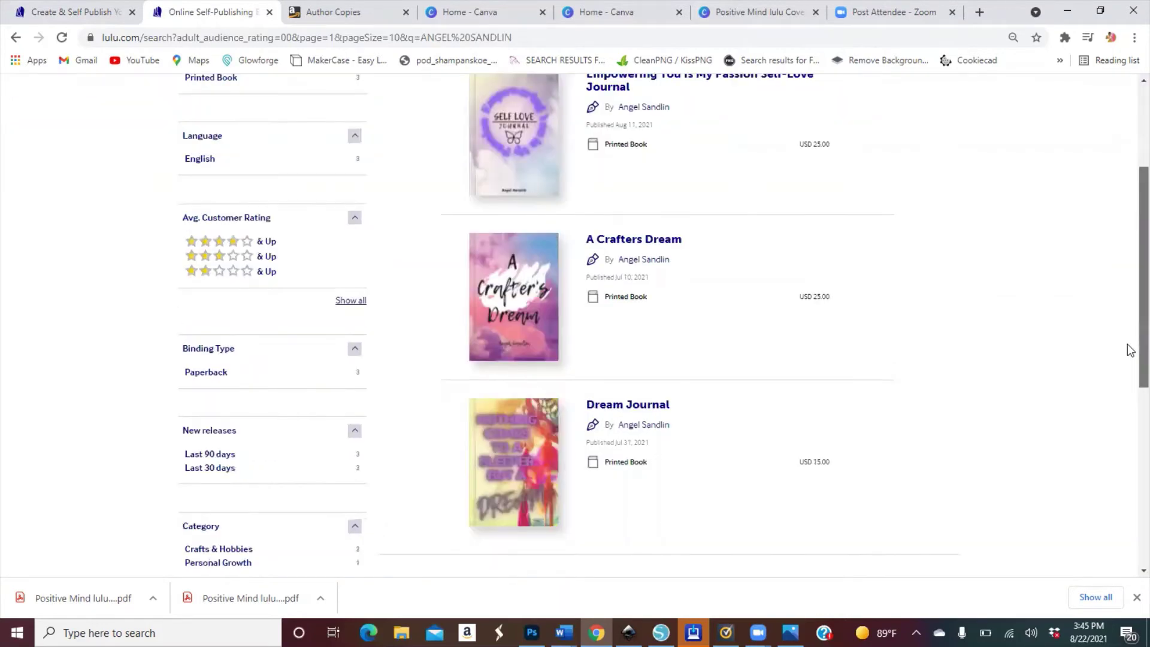
pyautogui.scroll(-1, 1131, 351)
pyautogui.scroll(2, 1130, 294)
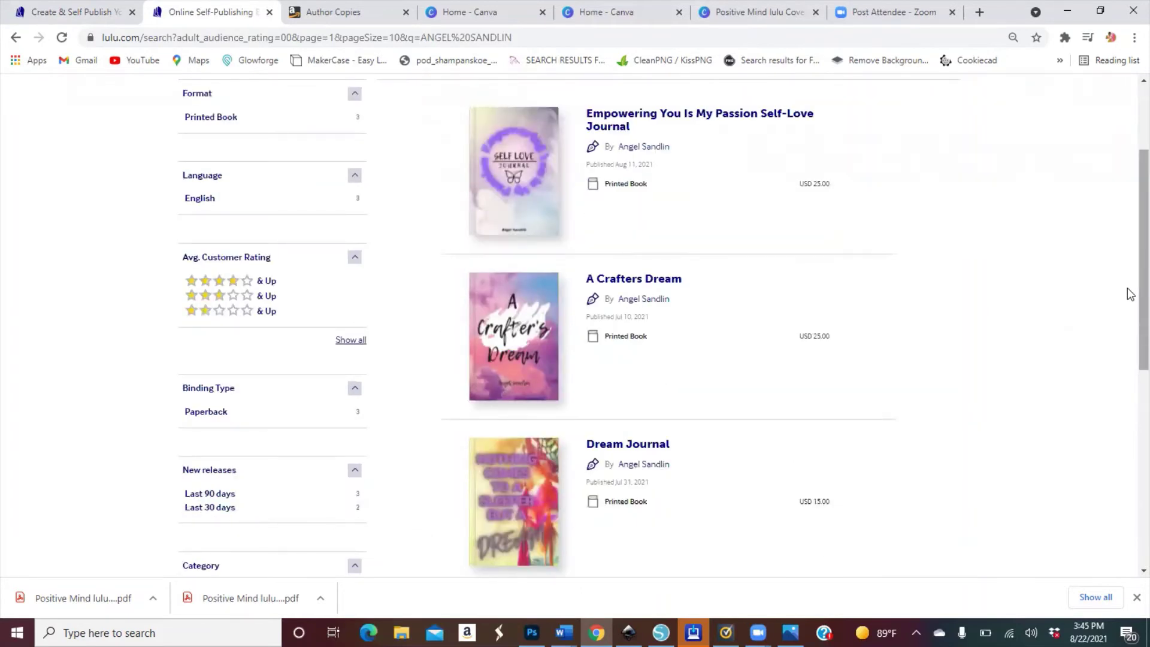
pyautogui.click(643, 449)
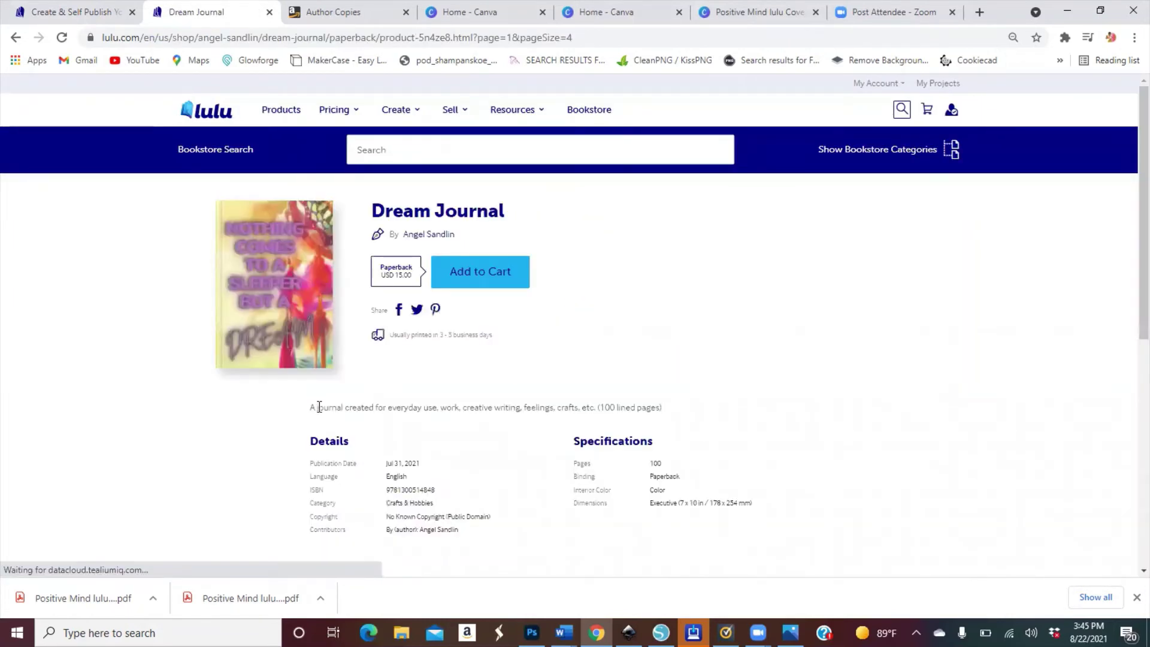
pyautogui.moveTo(309, 407); pyautogui.dragTo(682, 416)
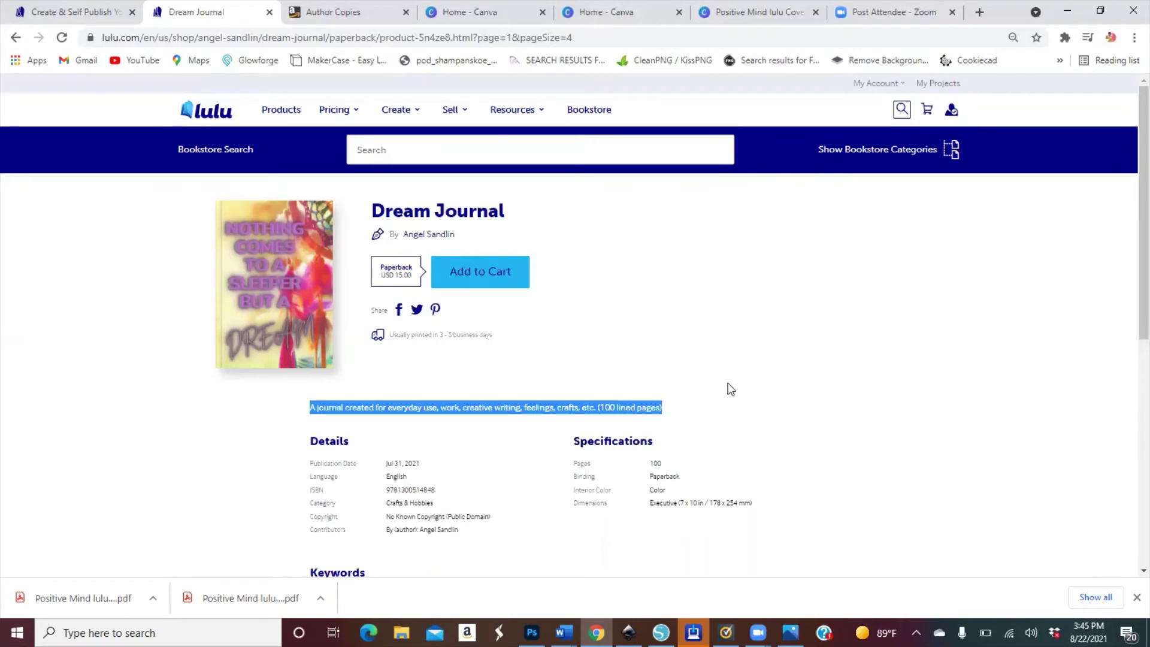
pyautogui.click(689, 267)
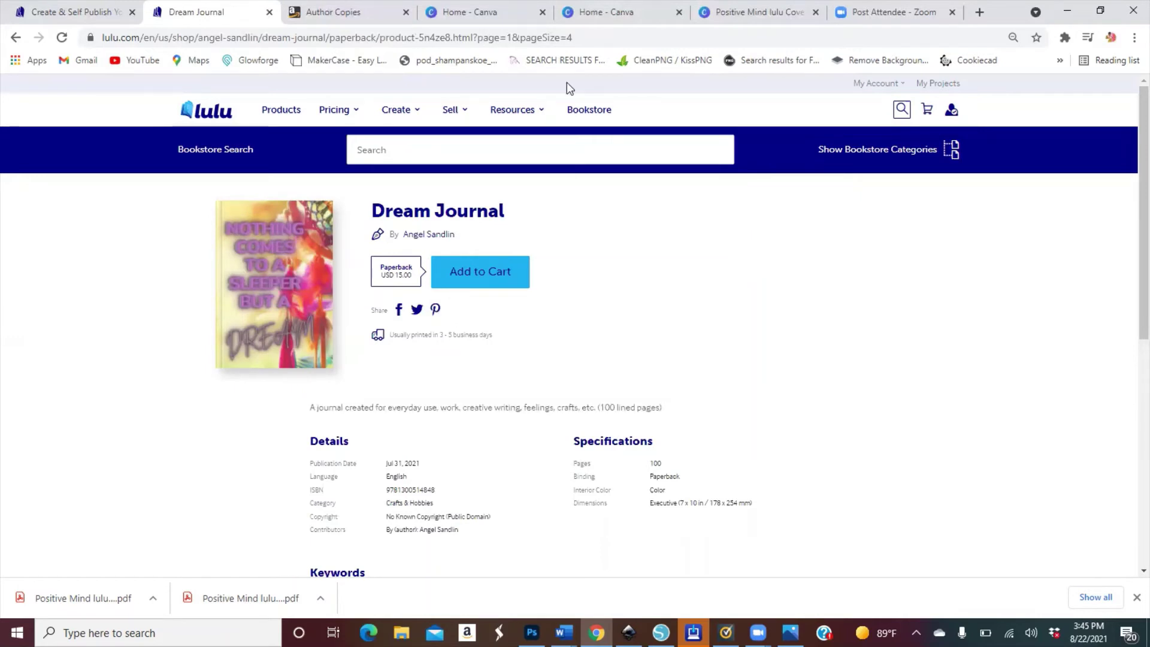
pyautogui.click(759, 14)
pyautogui.click(878, 13)
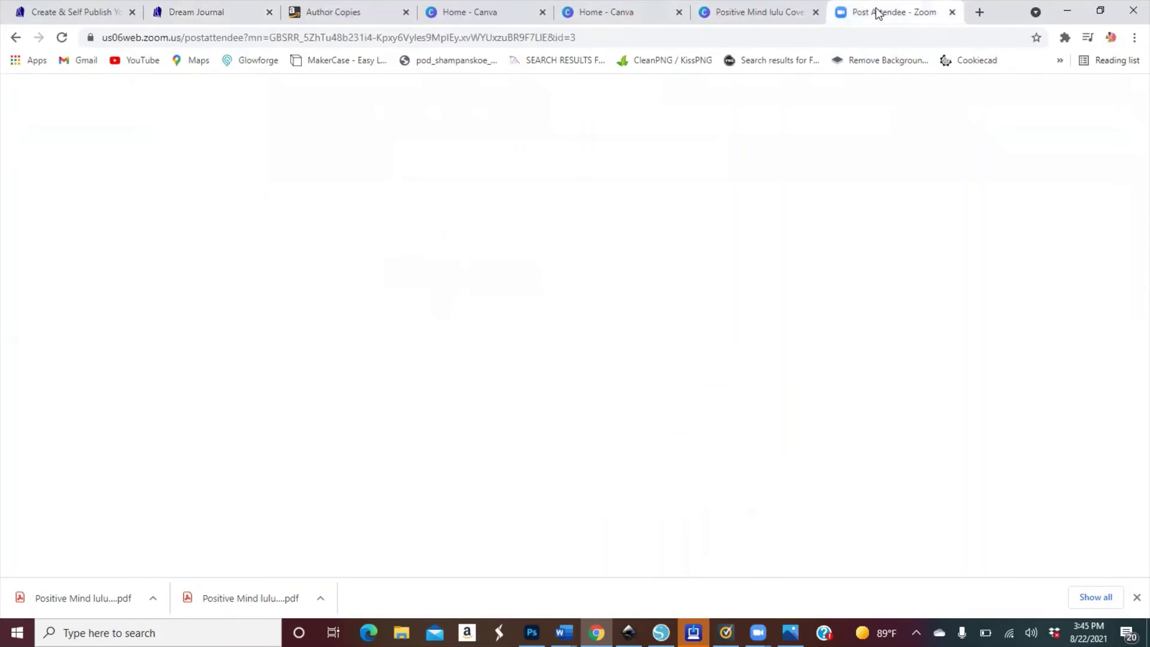
pyautogui.hotkey('ctrl', '4')
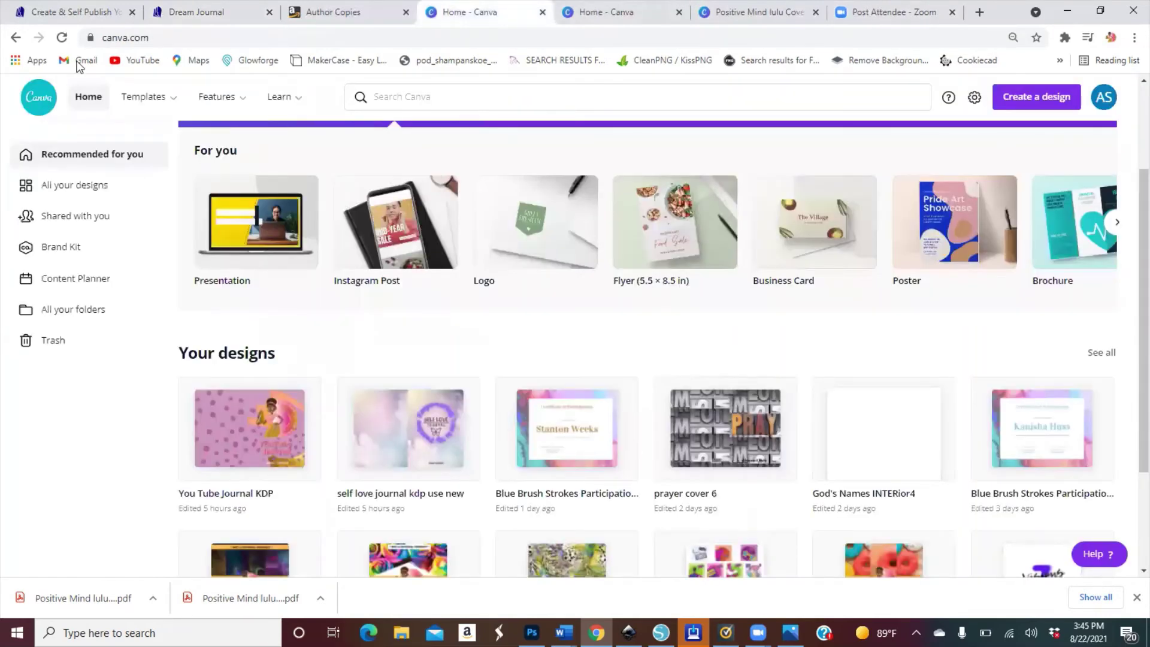
pyautogui.hotkey('ctrl', '2')
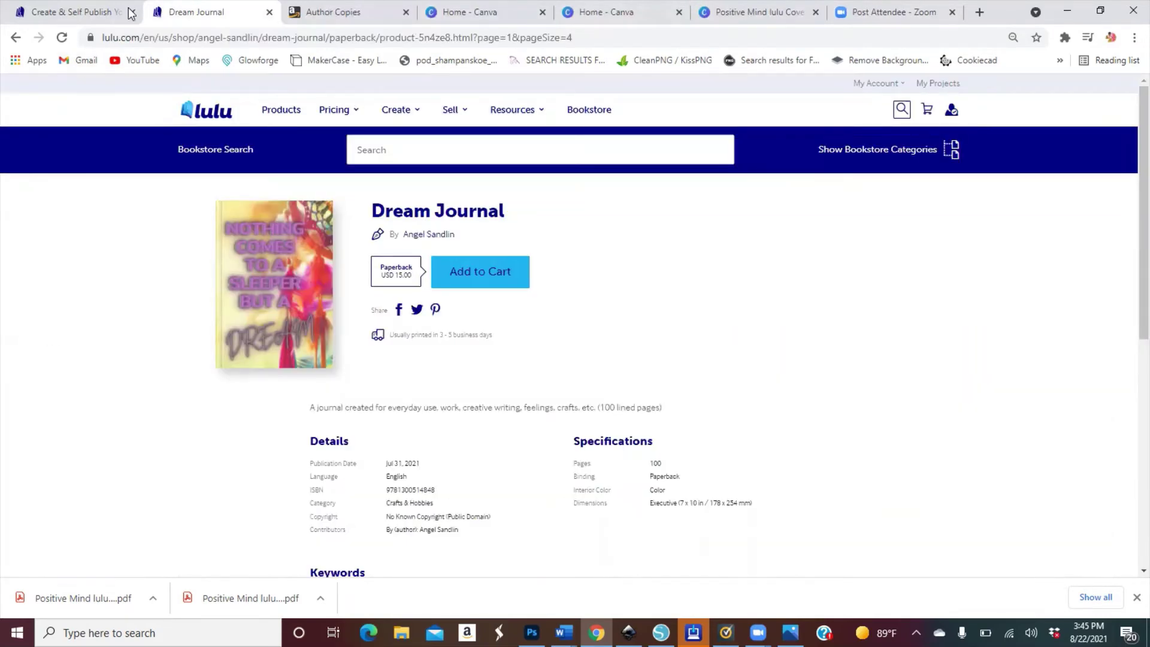
# In the Lulu project details, enter the description "A journal created for everyday use, work, creative writing, feelings, crafts, etc. (100 lined pages)".
pyautogui.click(105, 13)
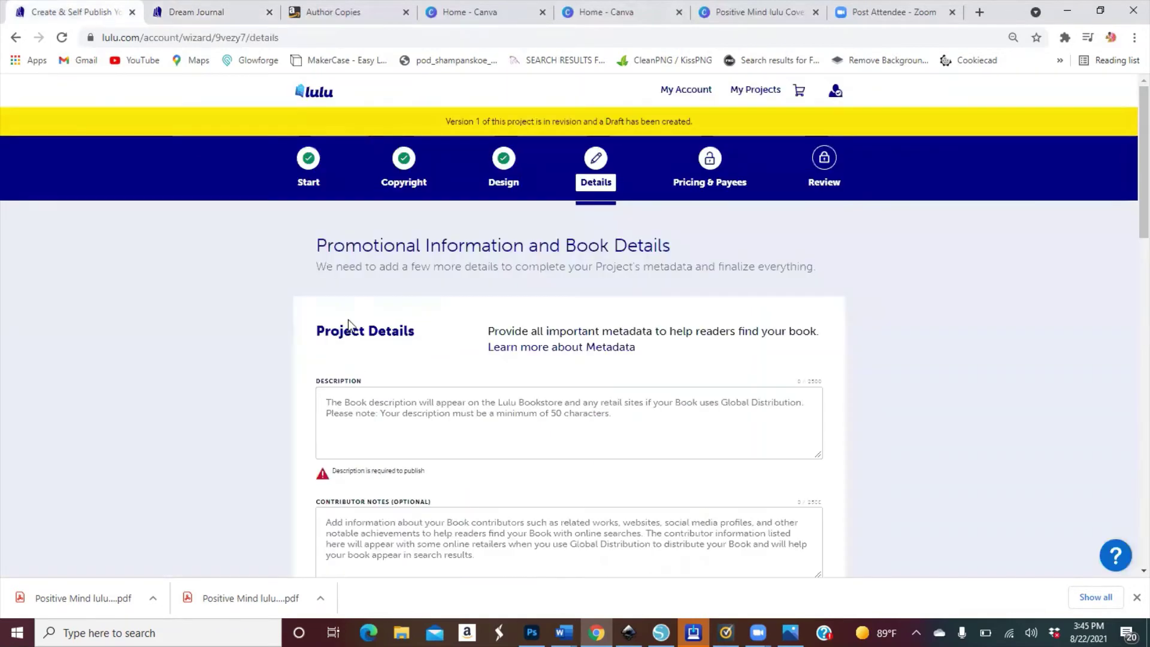
pyautogui.click(368, 402)
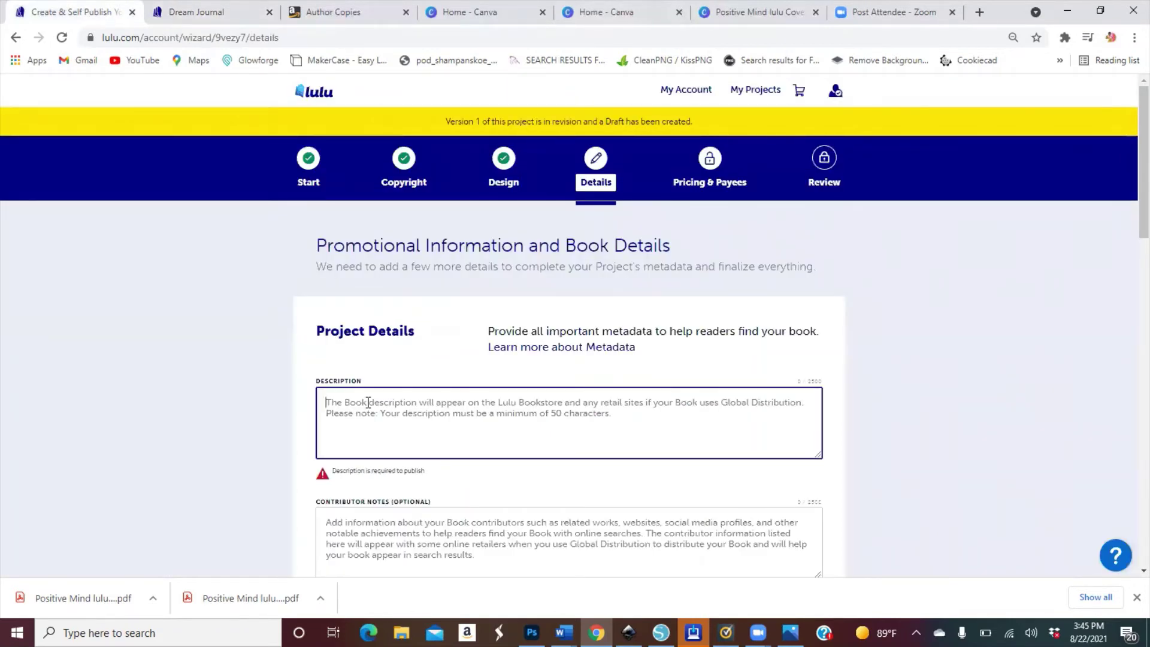
pyautogui.write('A journal created for everyday use, work, creative writing, feelings, crafts, etc. (100 lined pages)')
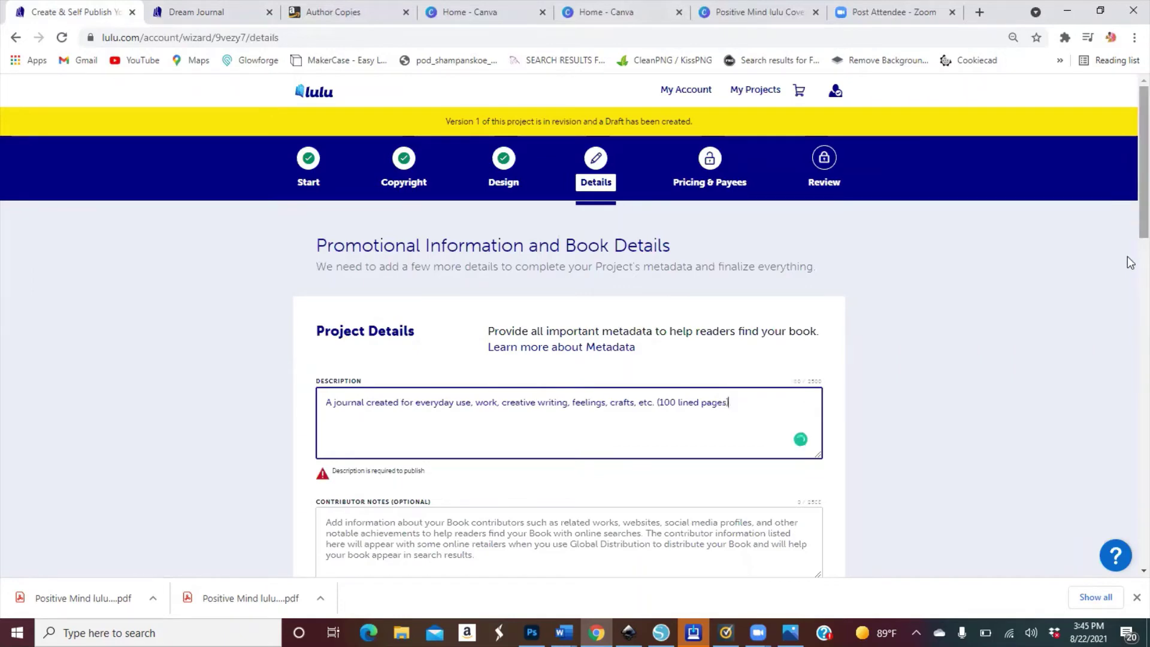
# Search the BISAC main category for JOURNAL and choose LITERARY COLLECTIONS / Diaries & Journals.
pyautogui.scroll(-3, 1130, 264)
pyautogui.scroll(-2, 1130, 294)
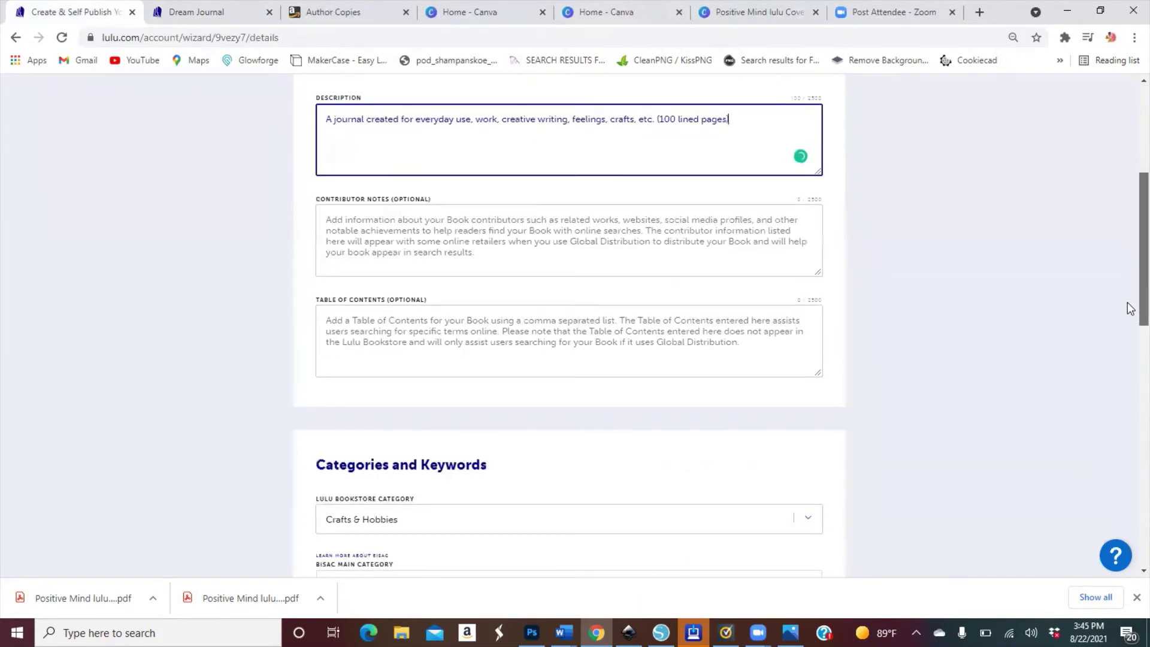
pyautogui.scroll(-1, 1130, 299)
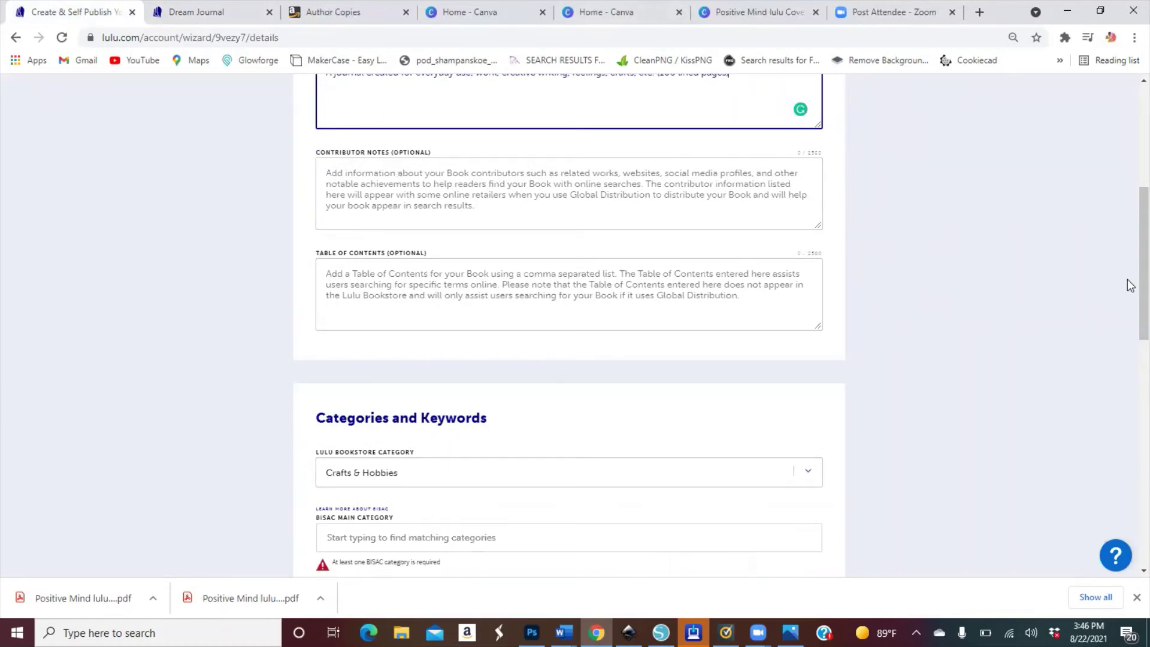
pyautogui.scroll(-3, 1130, 283)
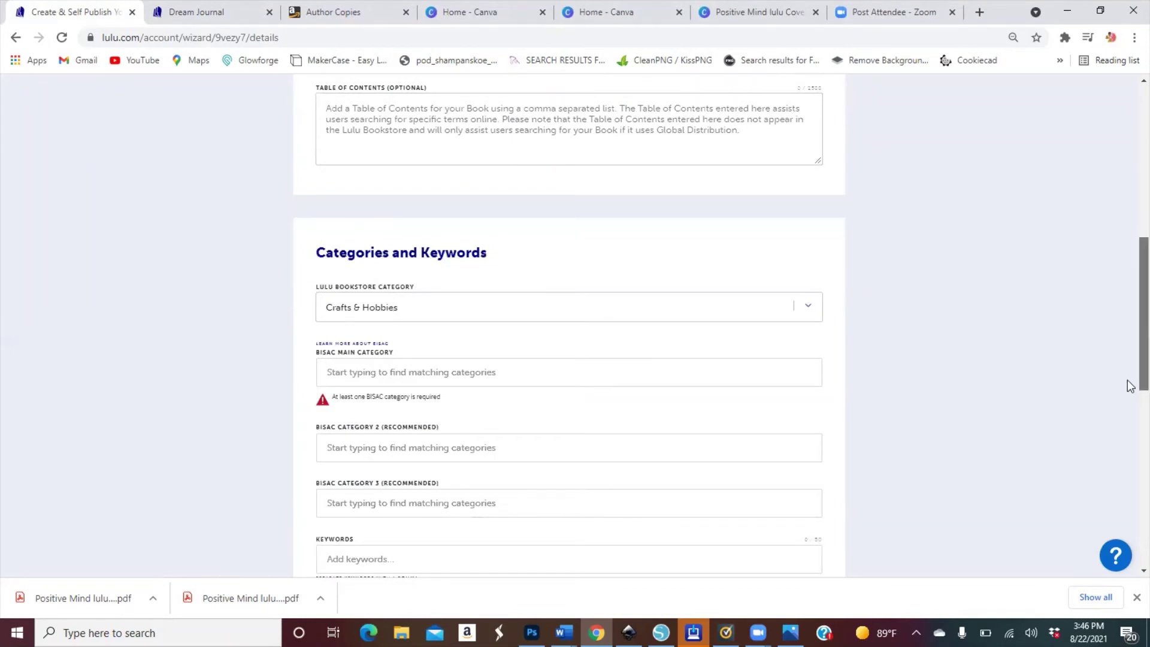
pyautogui.scroll(-2, 1130, 386)
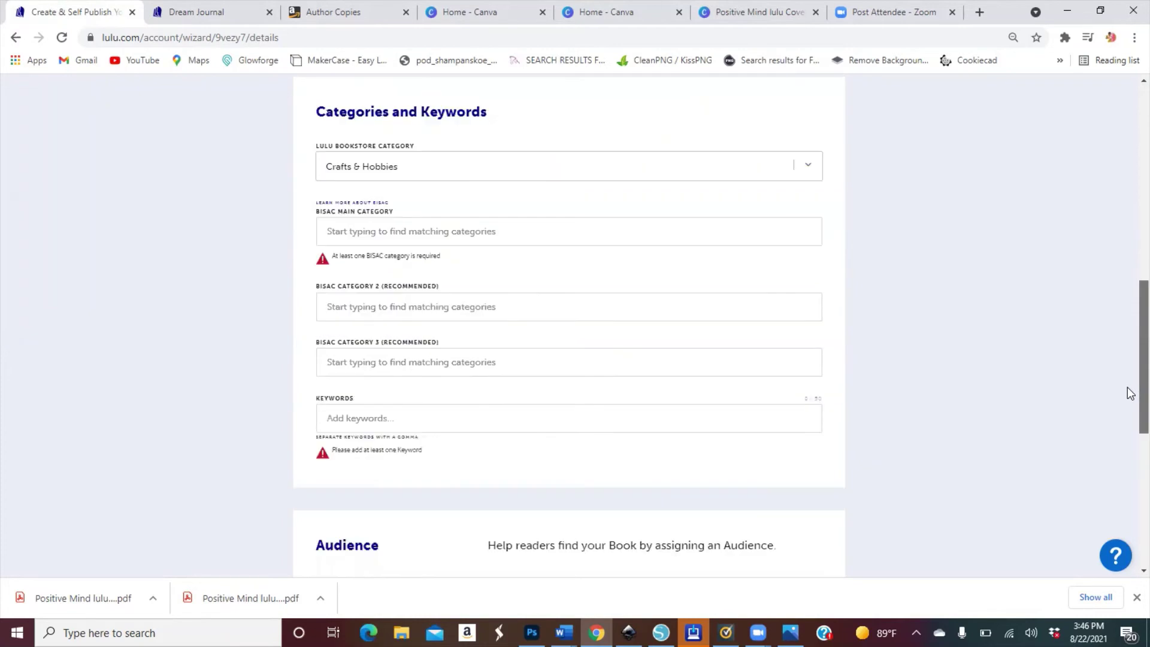
pyautogui.click(562, 233)
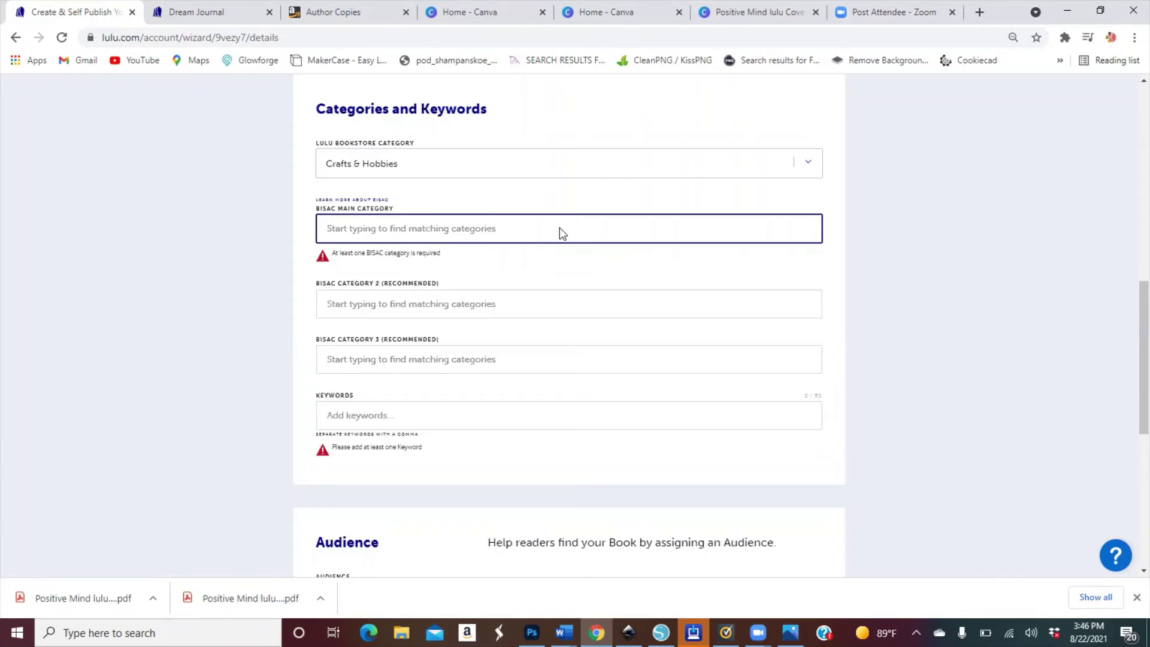
pyautogui.write('JO')
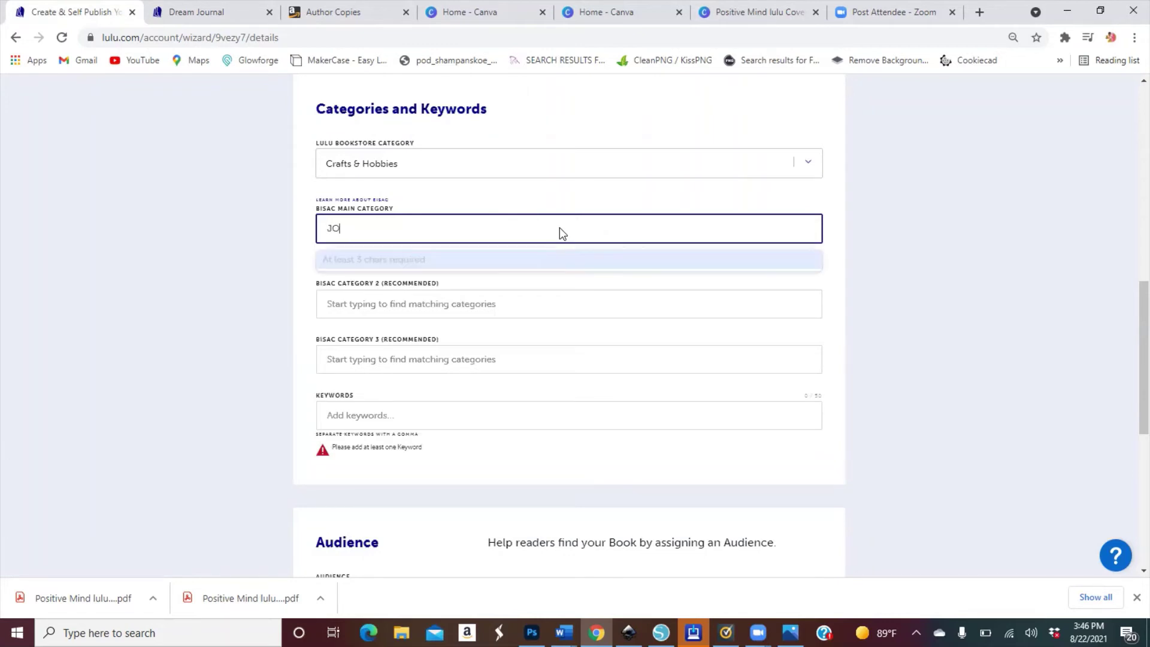
pyautogui.write('URNAL')
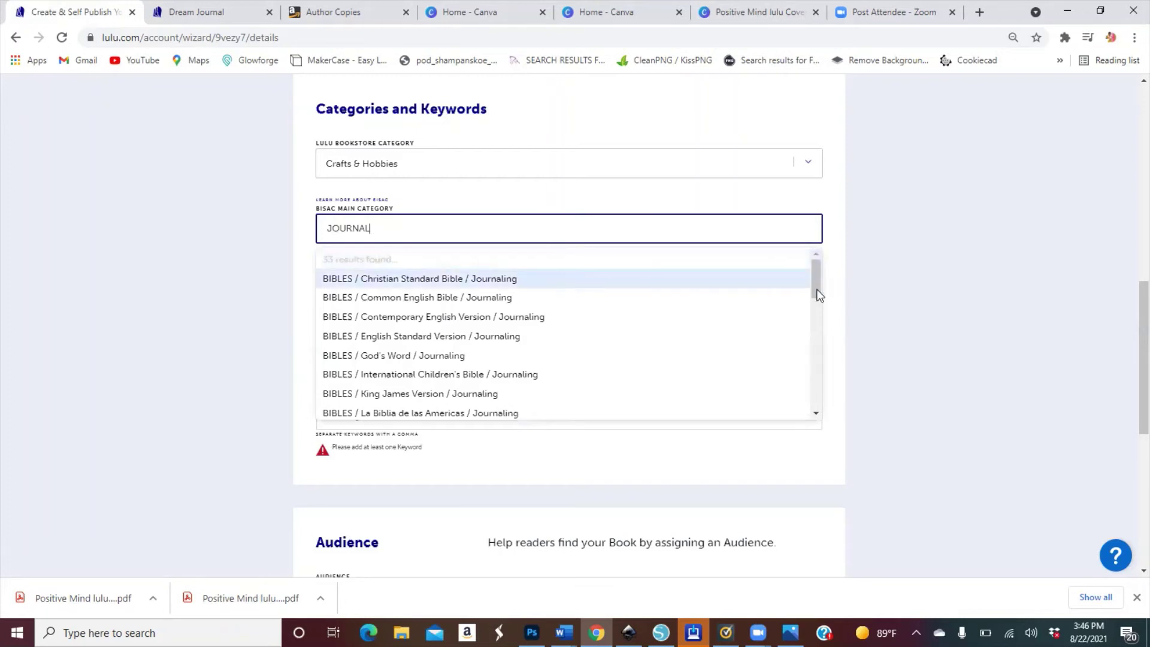
pyautogui.scroll(-2, 820, 299)
pyautogui.scroll(-3, 822, 336)
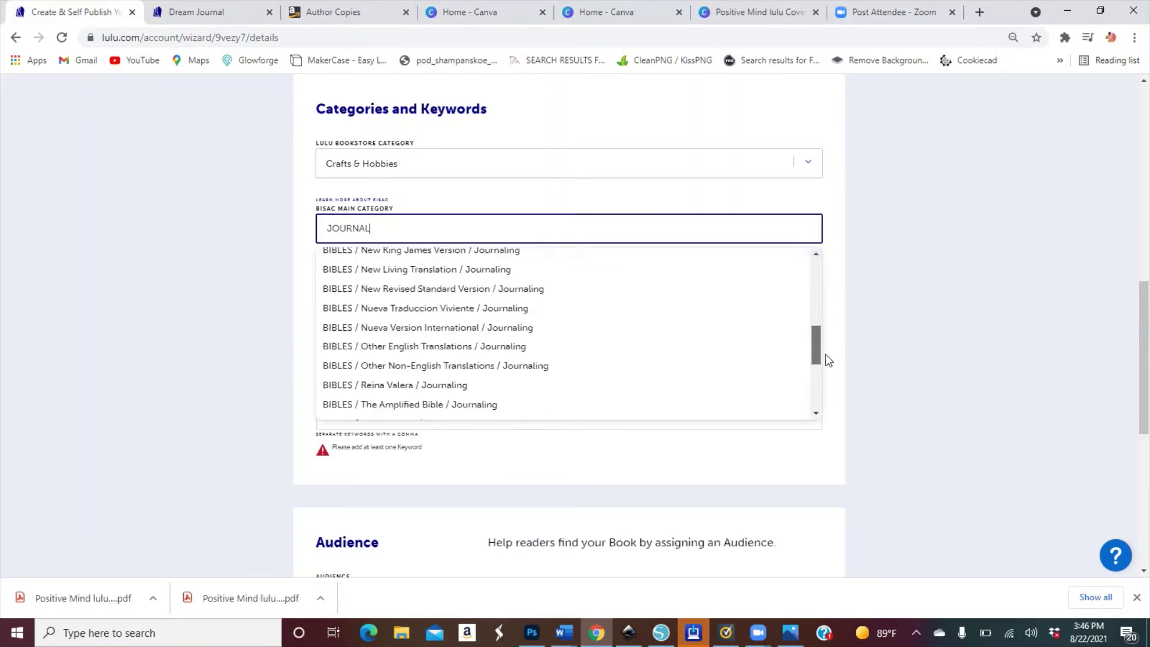
pyautogui.scroll(-3, 830, 379)
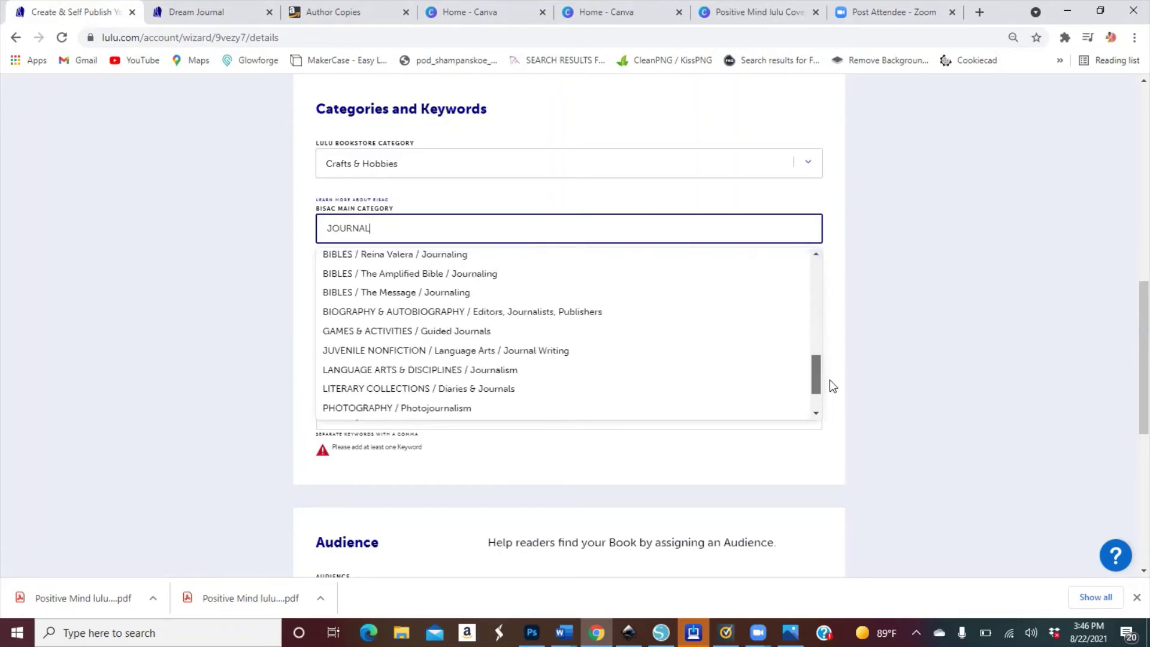
pyautogui.scroll(-1, 829, 381)
pyautogui.scroll(-1, 578, 367)
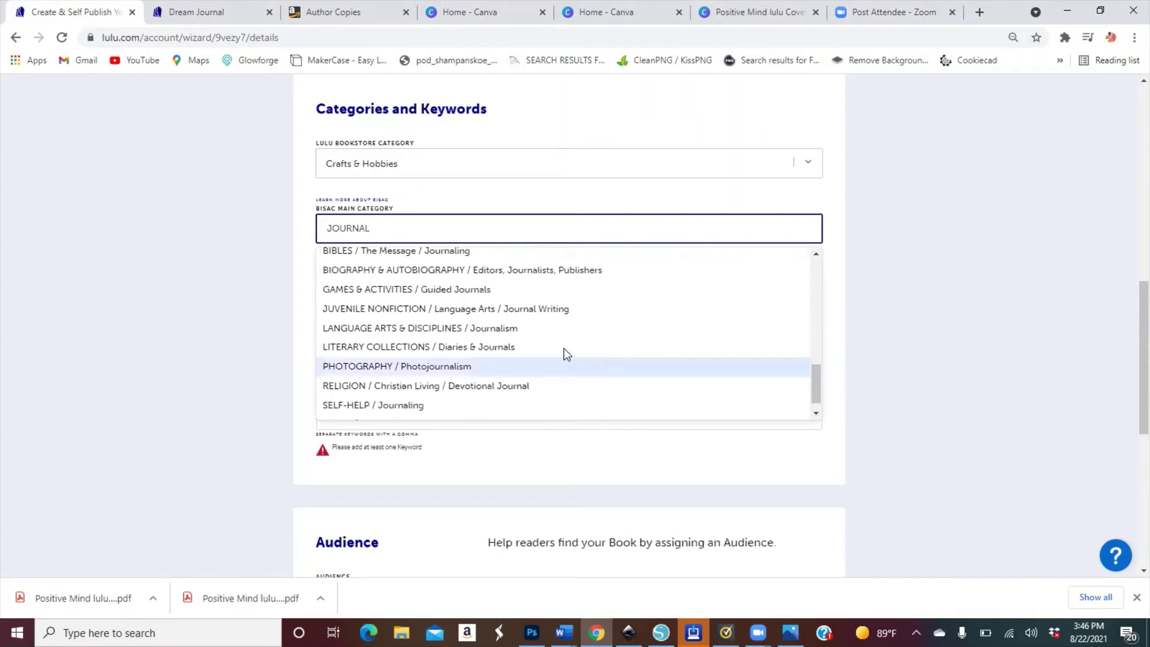
pyautogui.click(563, 347)
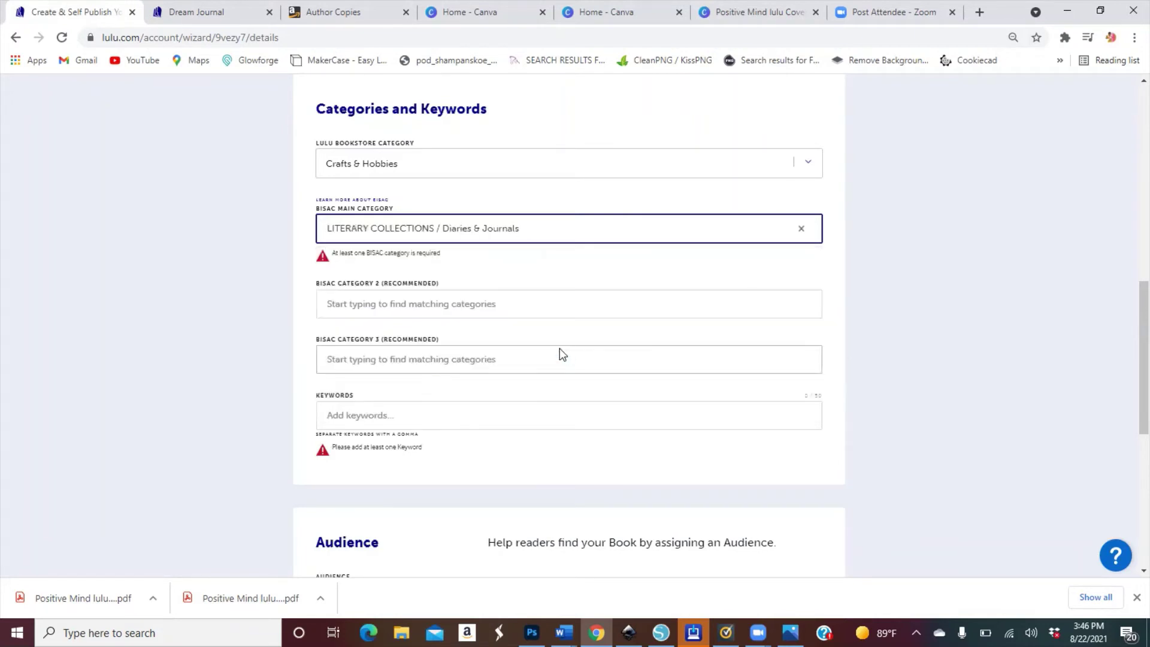
# Search BISAC category 2 for JOURNAL and choose SELF-HELP / Journaling.
pyautogui.click(417, 306)
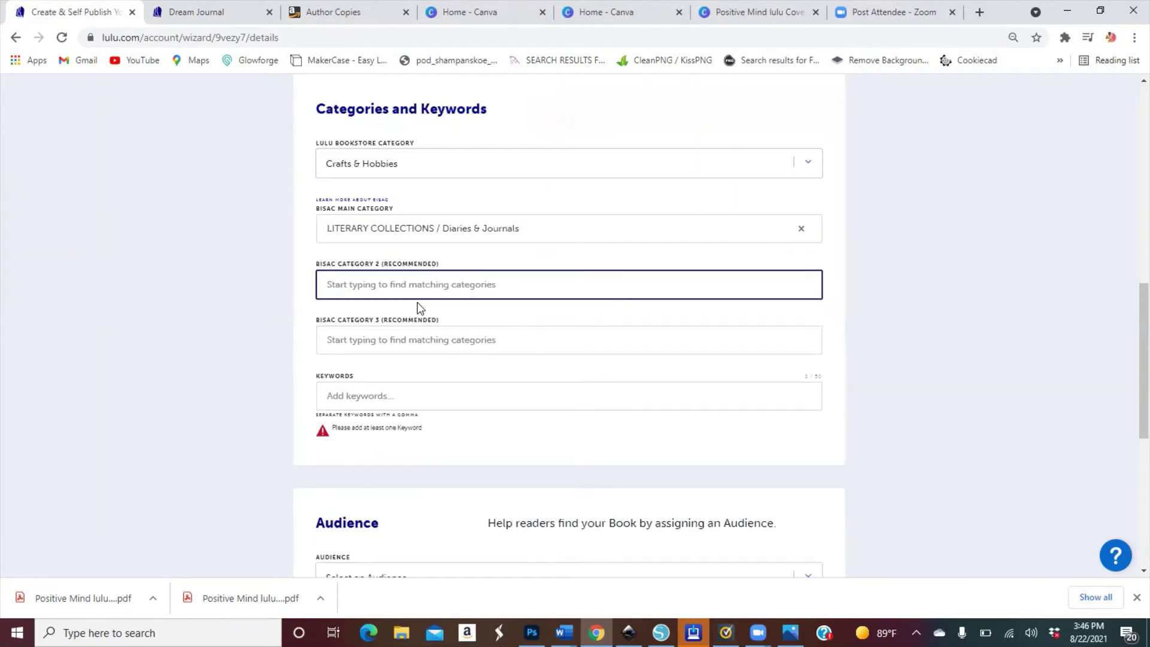
pyautogui.write('JOUR')
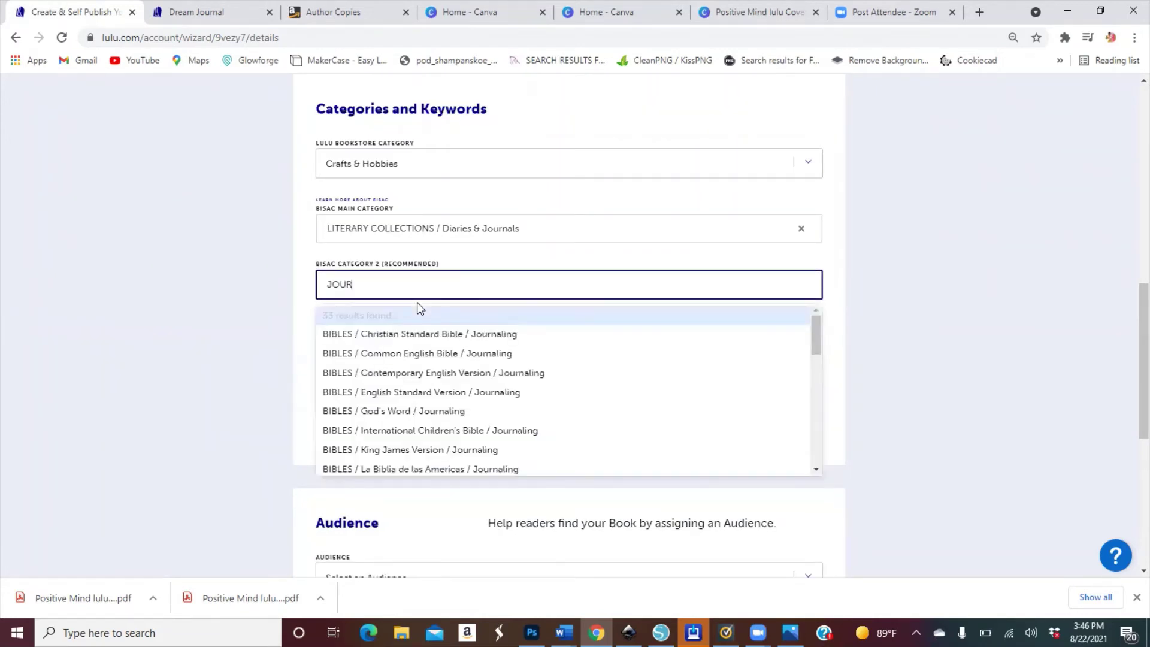
pyautogui.write('NAL')
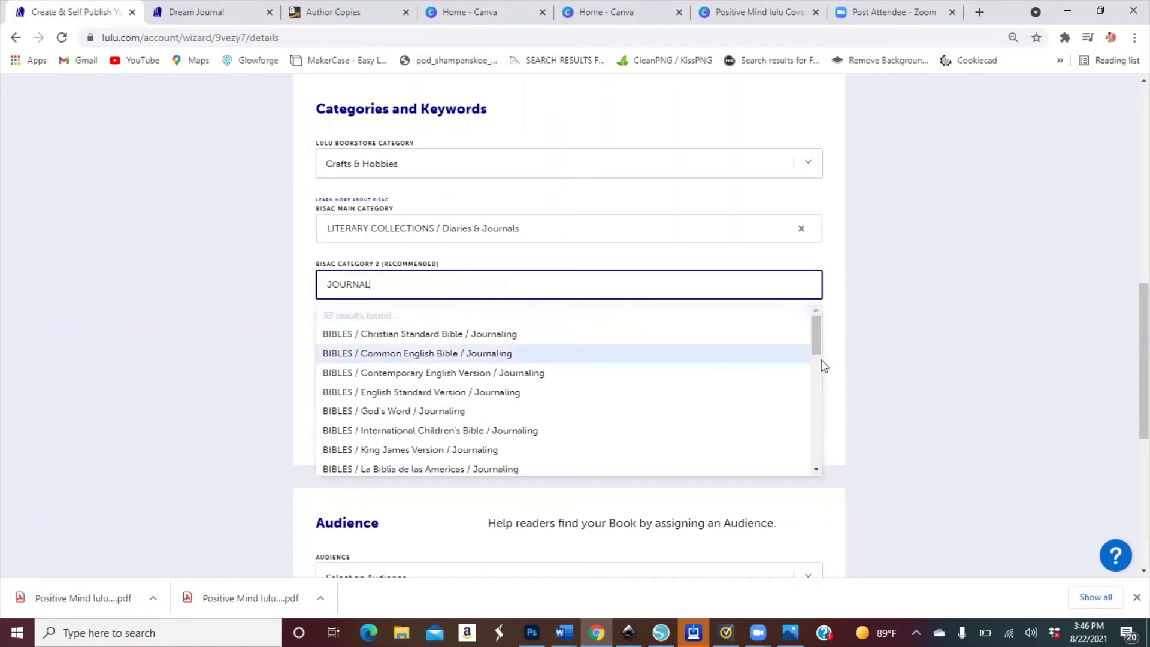
pyautogui.scroll(-3, 821, 359)
pyautogui.scroll(-5, 825, 431)
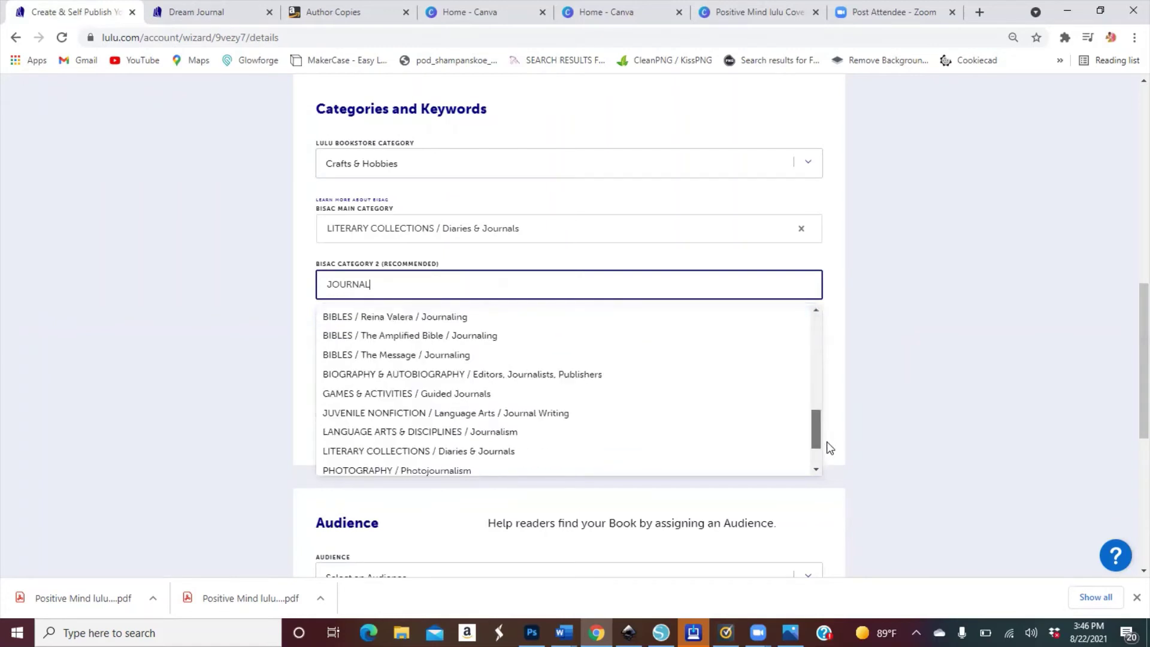
pyautogui.scroll(-3, 827, 442)
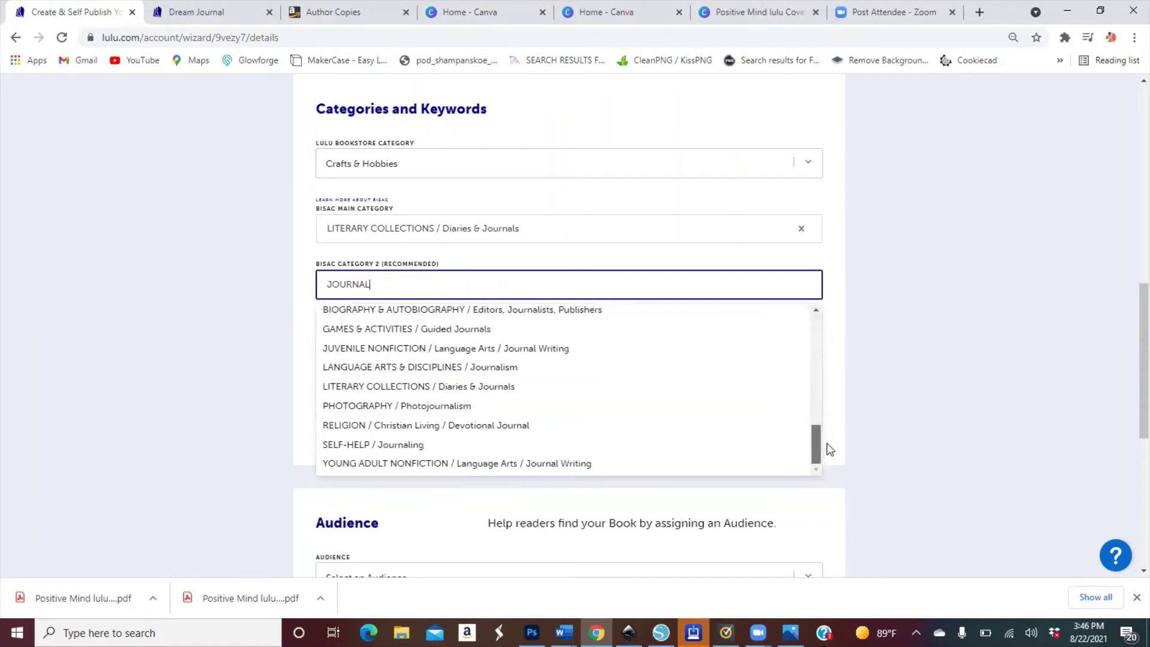
pyautogui.click(778, 445)
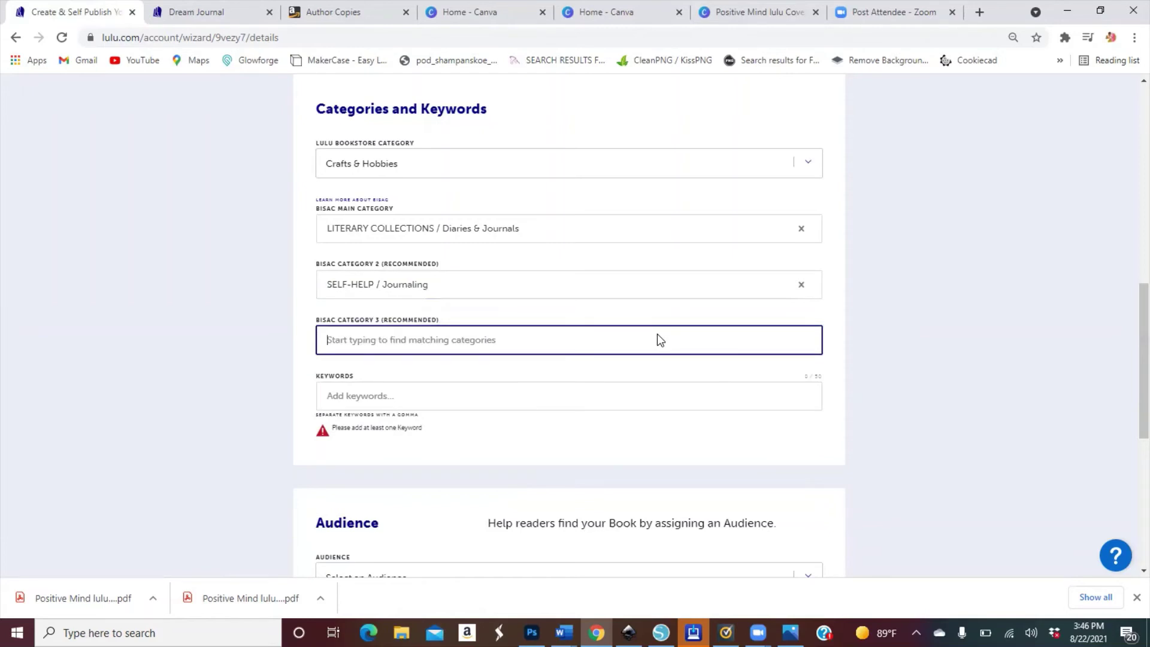
# Search BISAC category 3 for JOURNAL and choose JUVENILE NONFICTION / Language Arts / Journal Writing.
pyautogui.write('JO')
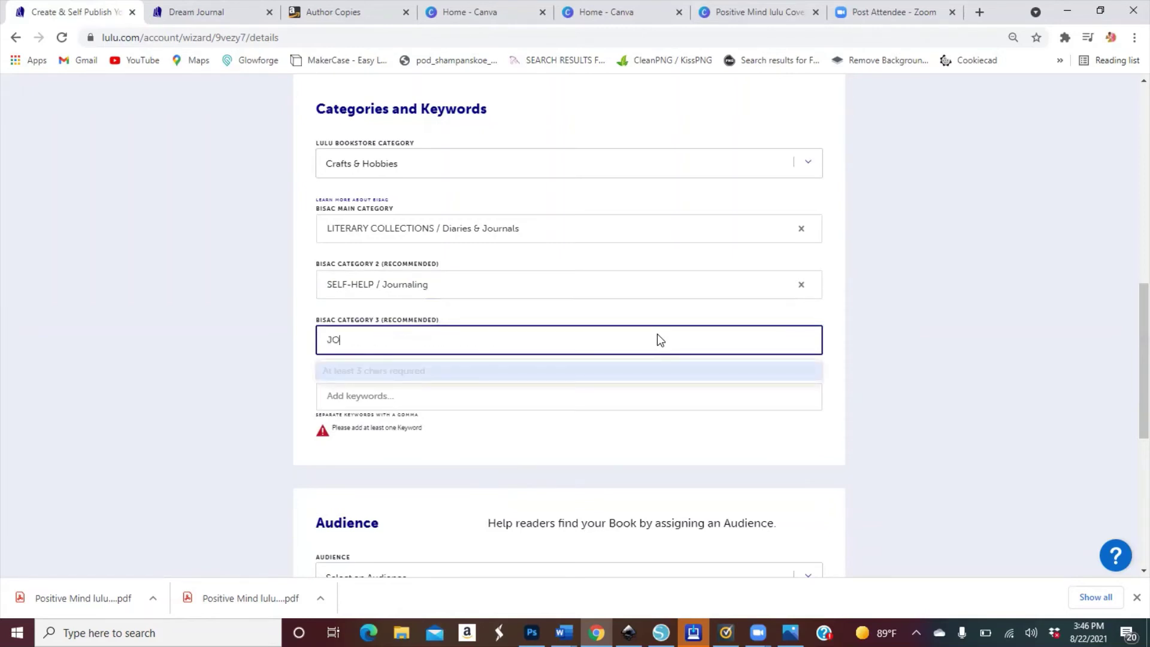
pyautogui.press('BackSpace')
pyautogui.write('OO')
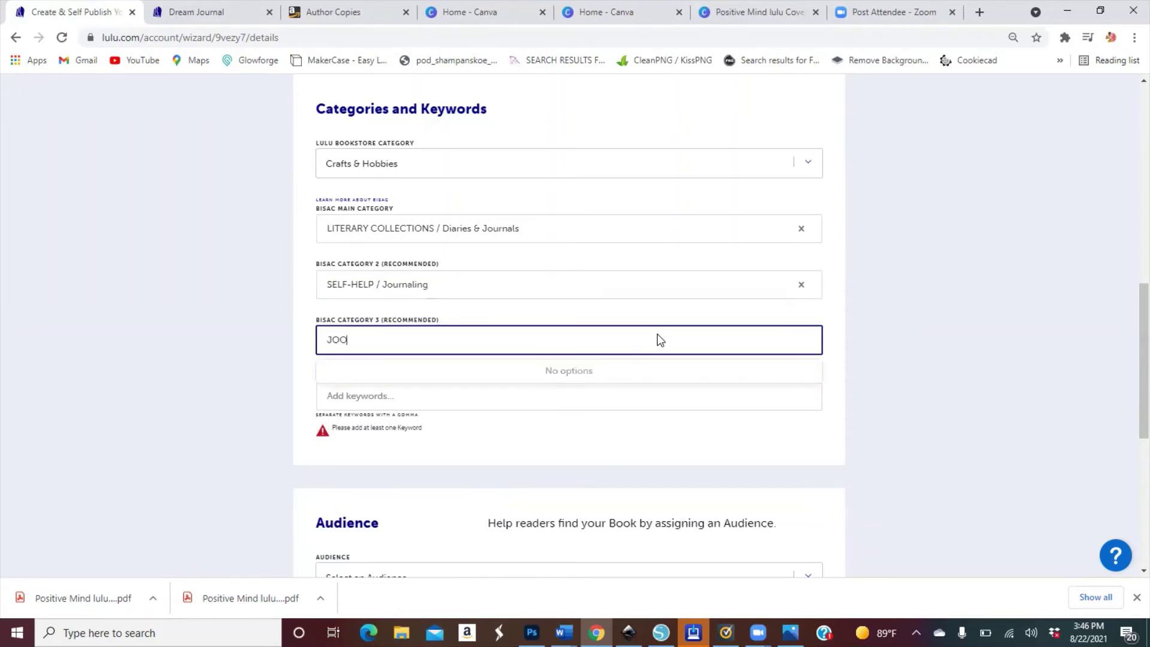
pyautogui.press('BackSpace')
pyautogui.write('URNA')
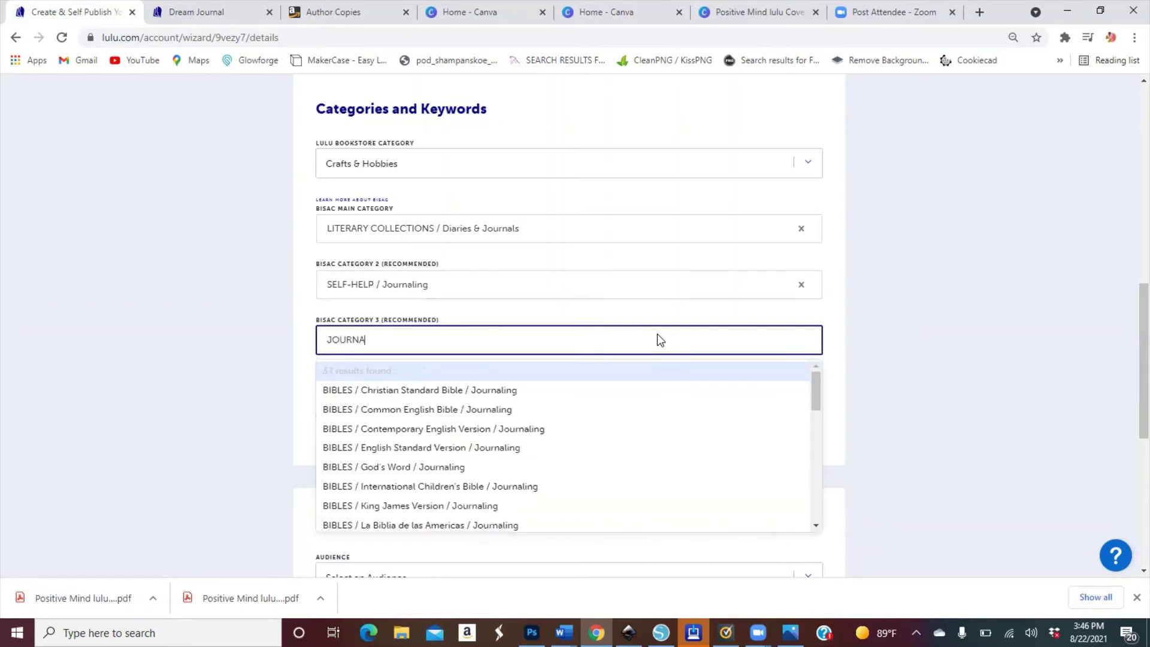
pyautogui.write('L')
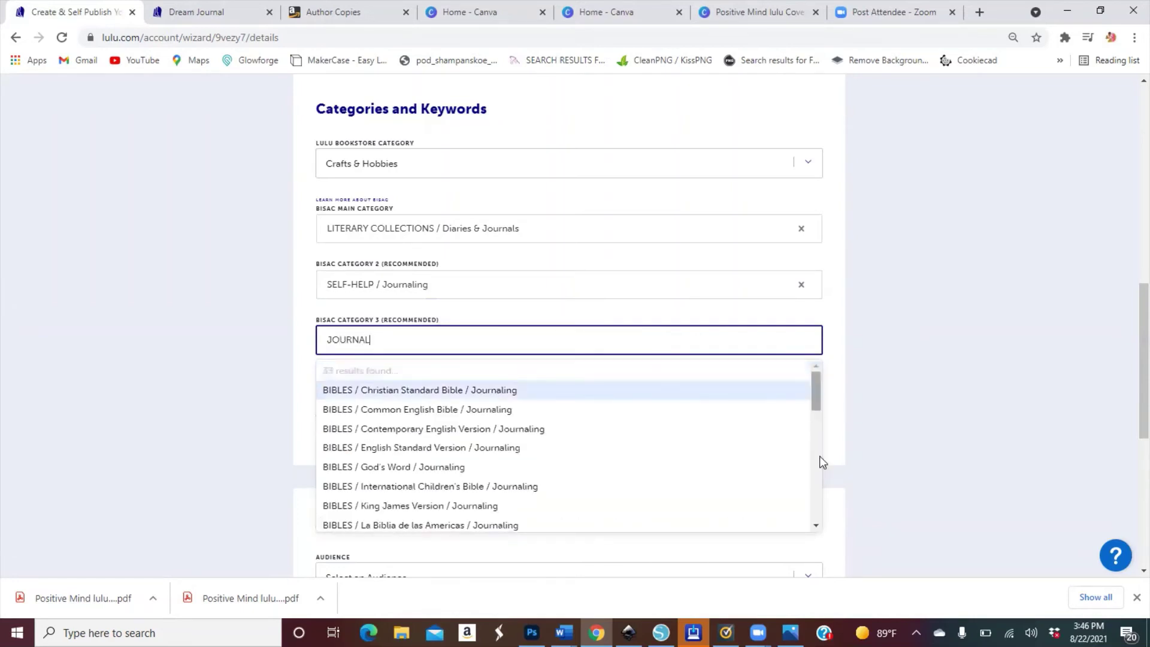
pyautogui.click(820, 457)
pyautogui.scroll(-1, 820, 472)
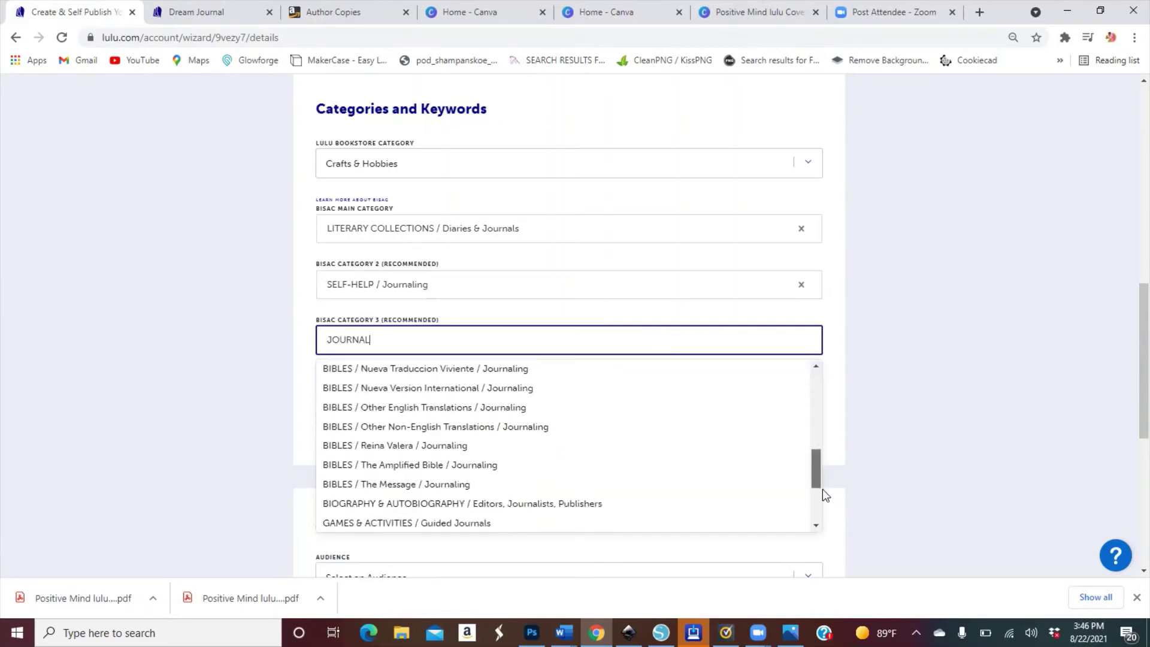
pyautogui.scroll(-2, 822, 490)
pyautogui.scroll(-1, 822, 488)
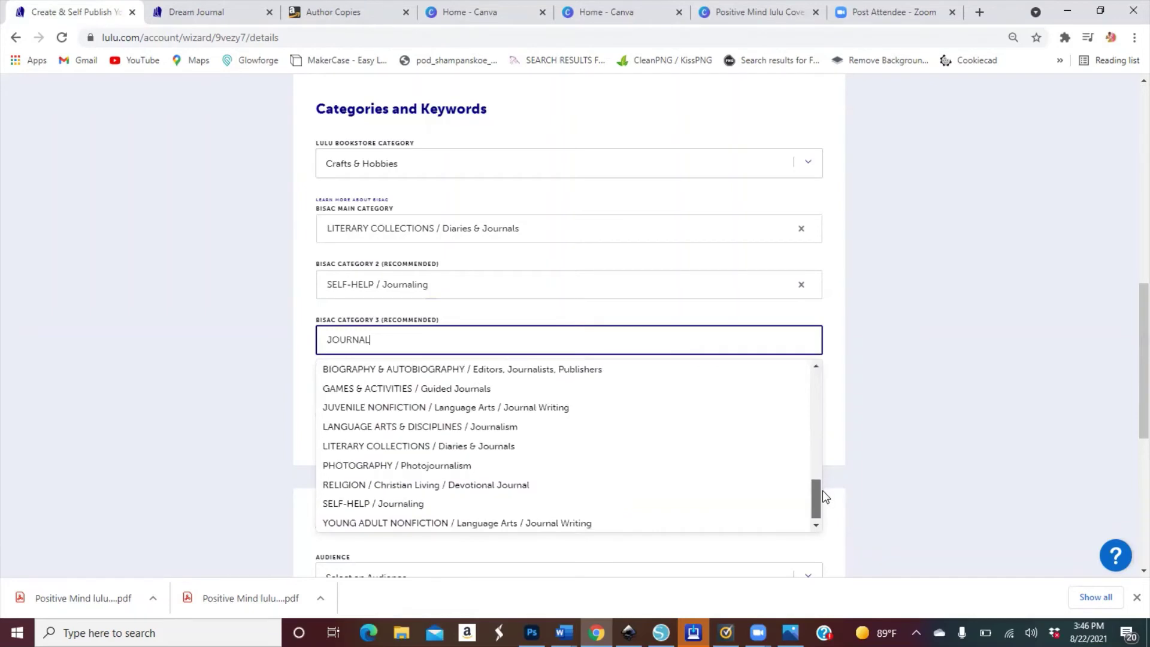
pyautogui.scroll(-1, 823, 491)
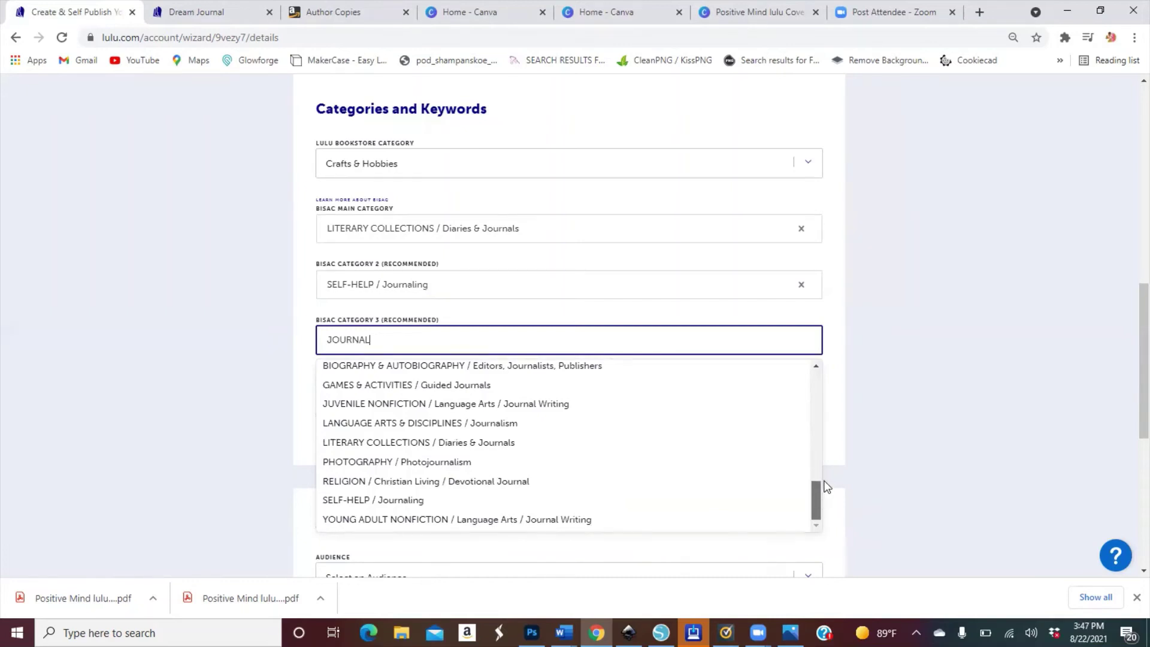
pyautogui.scroll(1, 823, 474)
pyautogui.scroll(1, 822, 471)
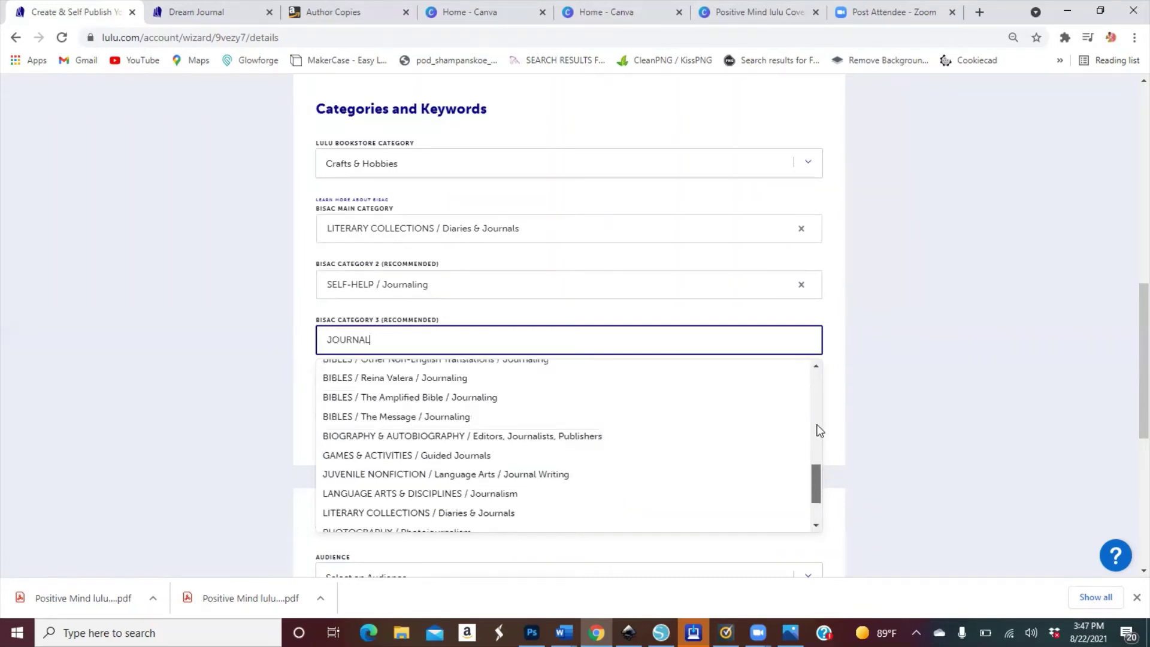
pyautogui.scroll(2, 821, 429)
pyautogui.scroll(2, 823, 396)
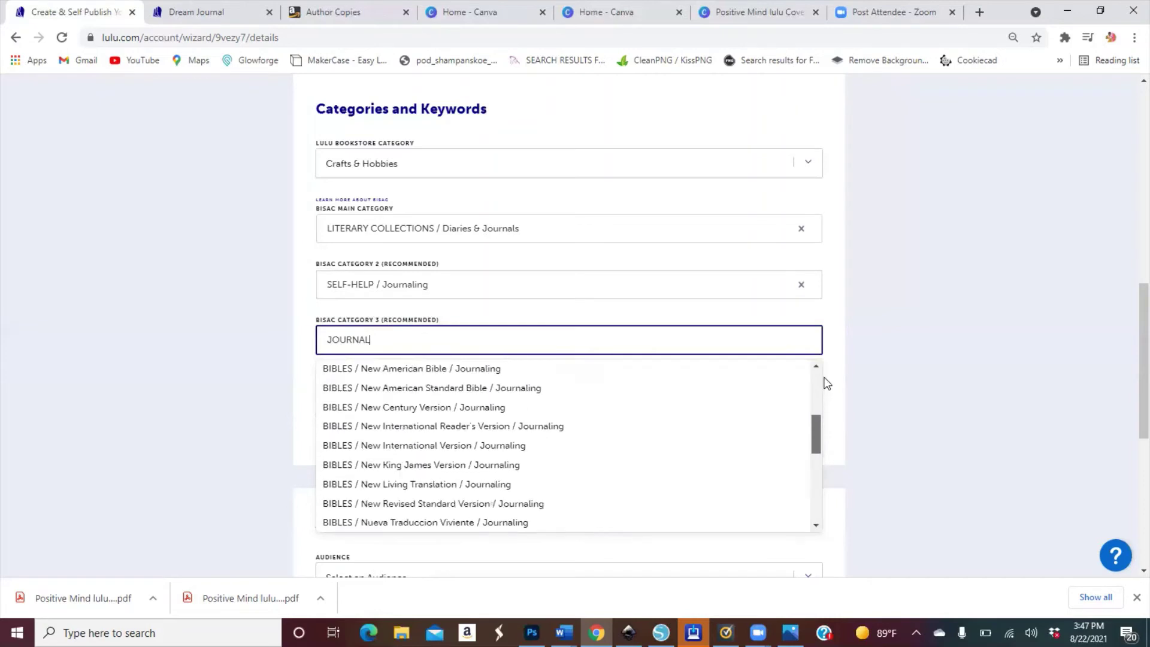
pyautogui.scroll(3, 825, 426)
pyautogui.scroll(-4, 826, 458)
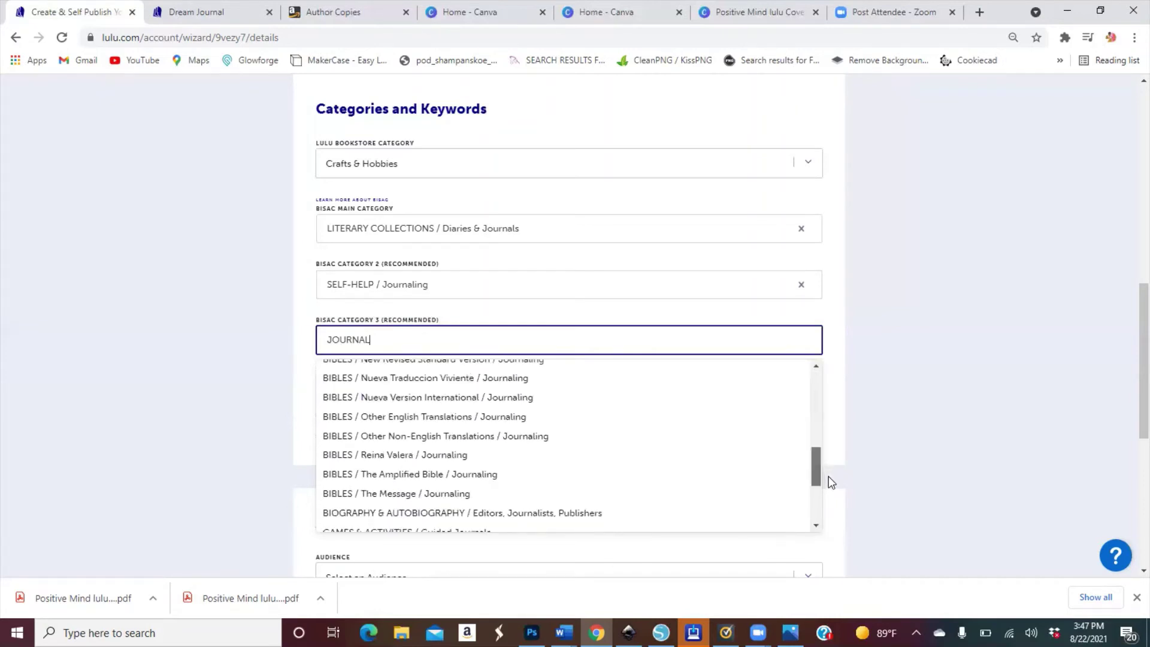
pyautogui.scroll(-1, 829, 476)
pyautogui.scroll(-1, 832, 486)
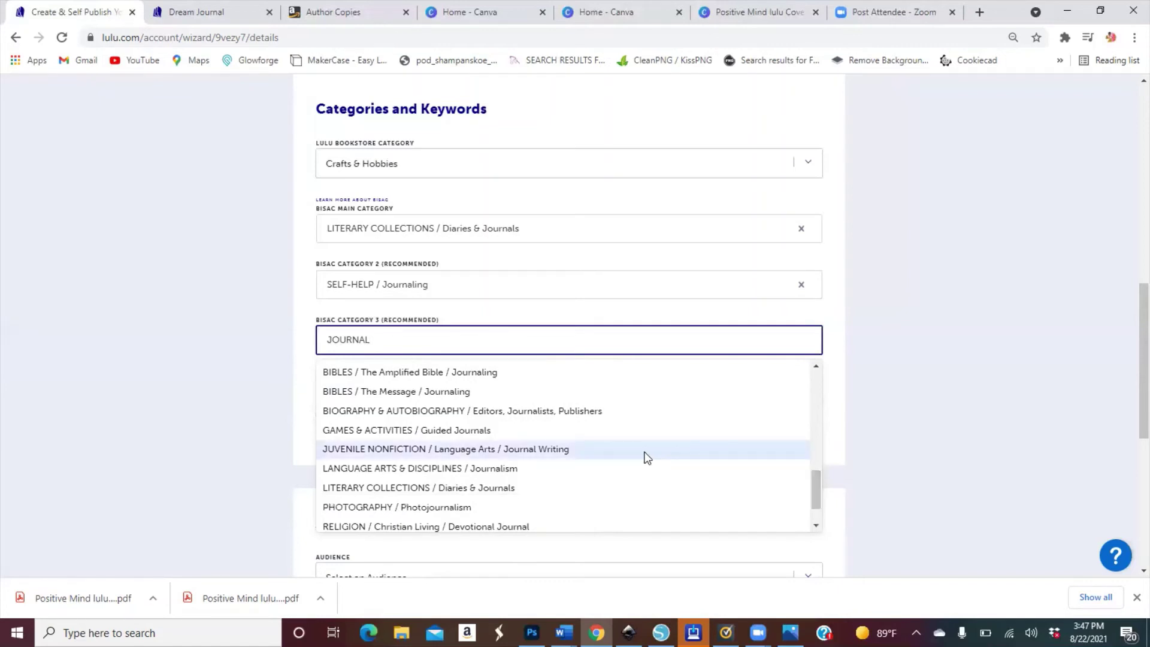
pyautogui.click(533, 442)
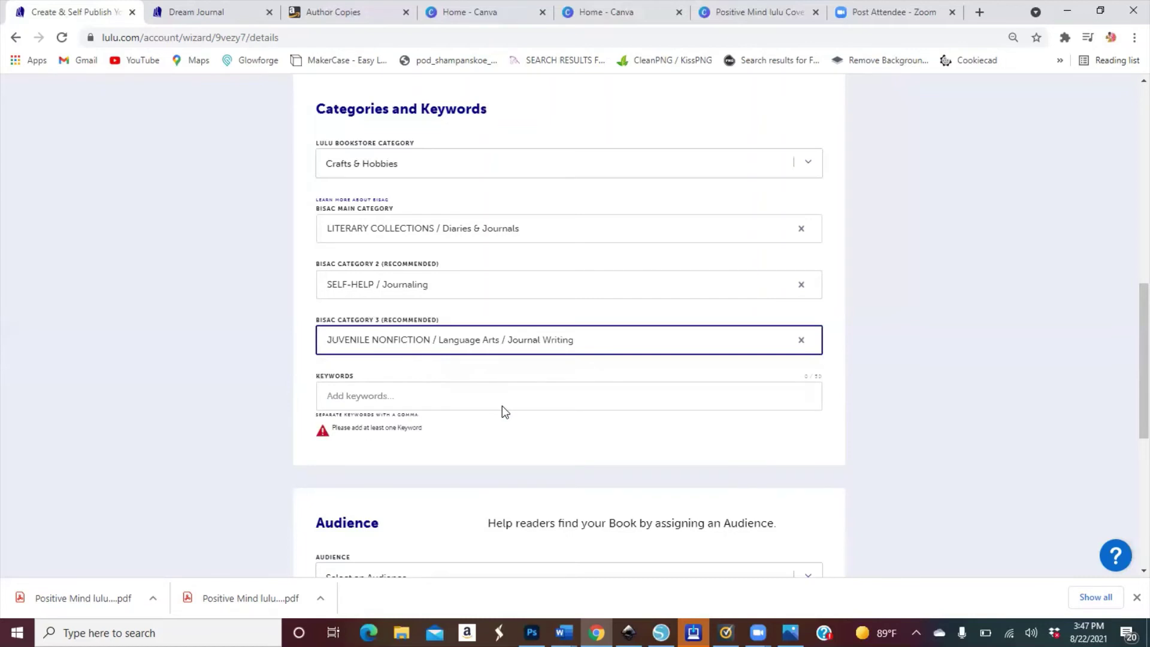
# Add the keywords Craft Journal, Journal and Writing Journal to the book details.
pyautogui.click(503, 406)
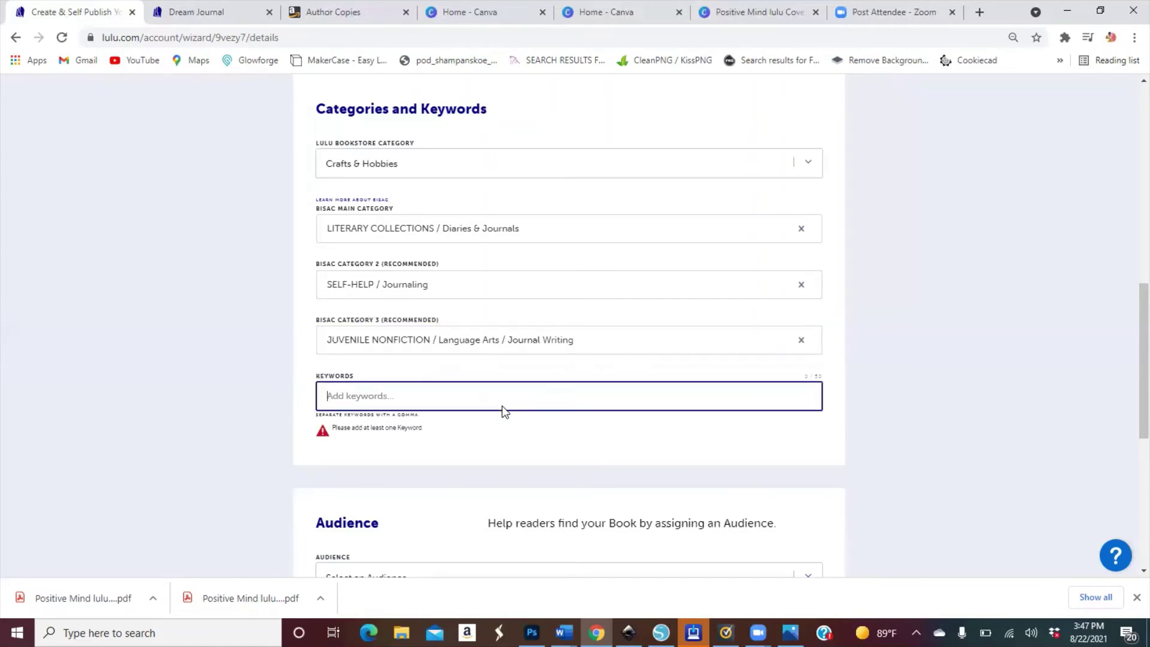
pyautogui.write('Craft Journal')
pyautogui.press('Return')
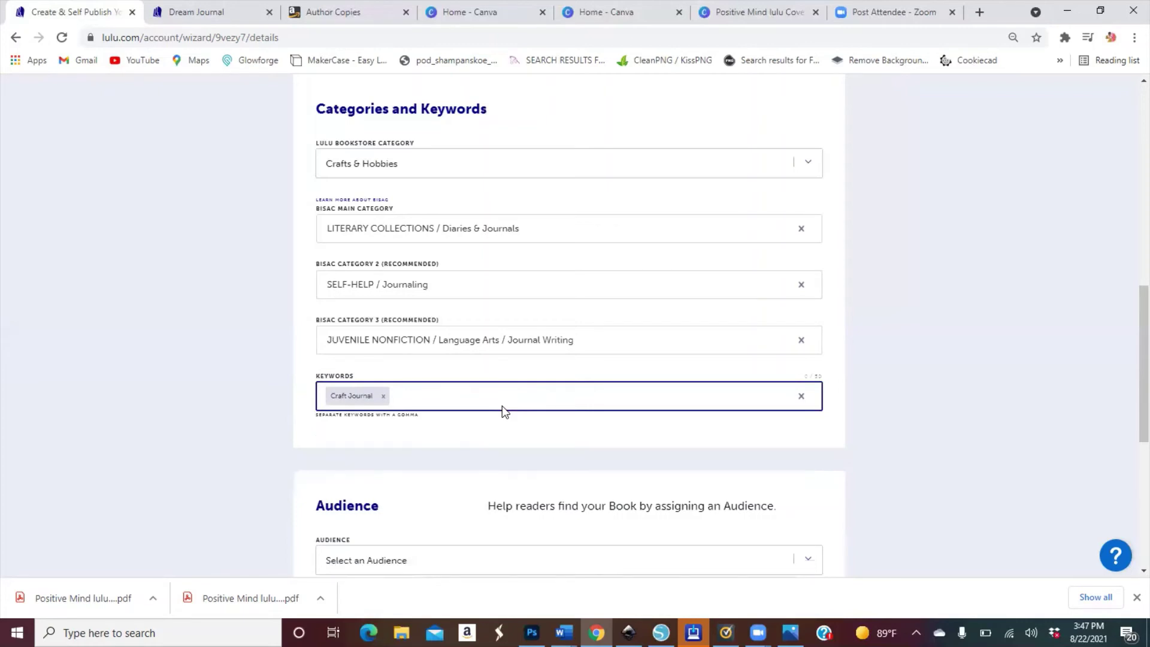
pyautogui.write('Journal')
pyautogui.press('Return')
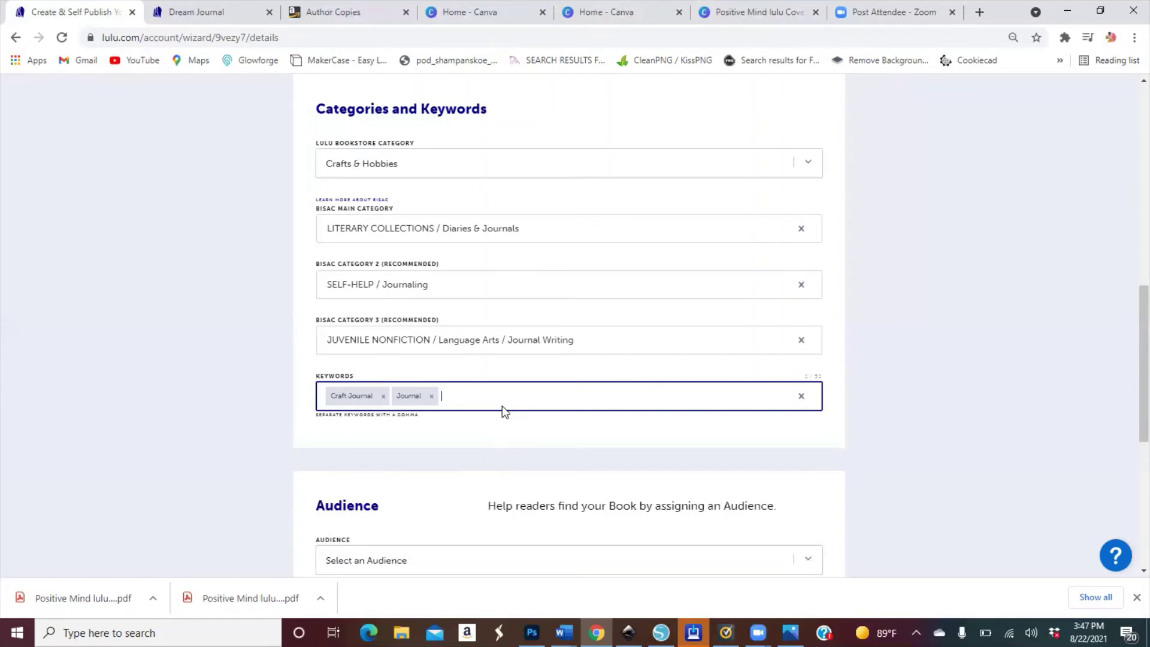
pyautogui.write('Writin')
pyautogui.write('g Journal')
pyautogui.write(',')
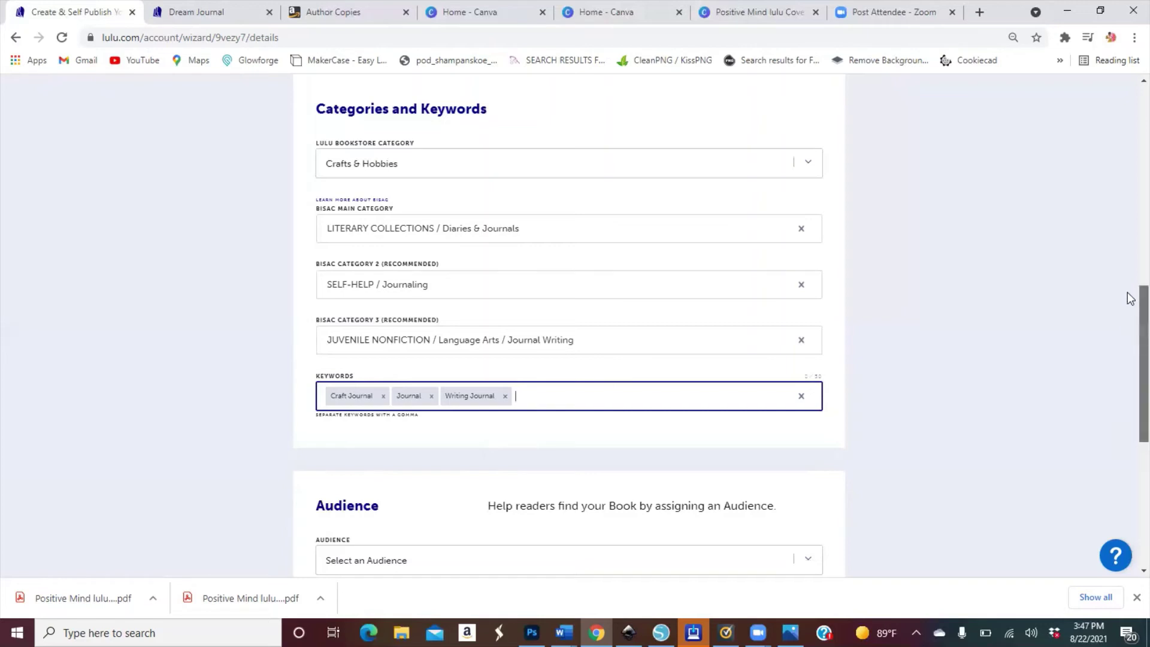
# Set the audience to General/Trade - Adult fiction and nonfiction and continue to pricing and payees.
pyautogui.scroll(-1, 1129, 270)
pyautogui.scroll(2, 1129, 245)
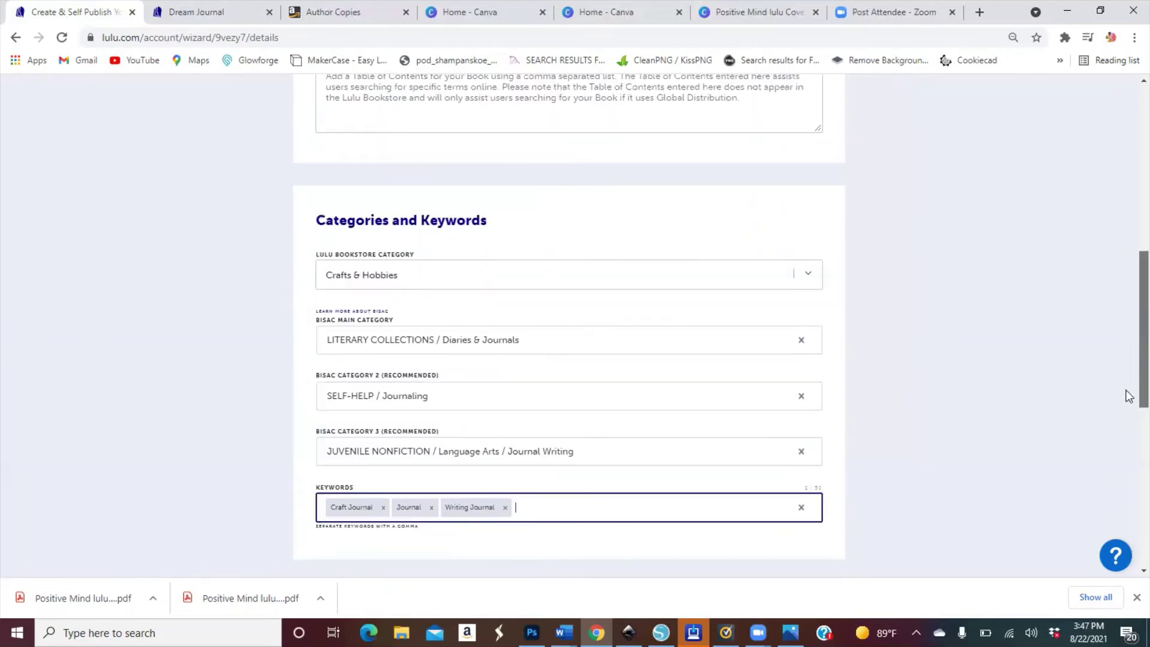
pyautogui.scroll(-3, 1130, 420)
pyautogui.scroll(-4, 1124, 454)
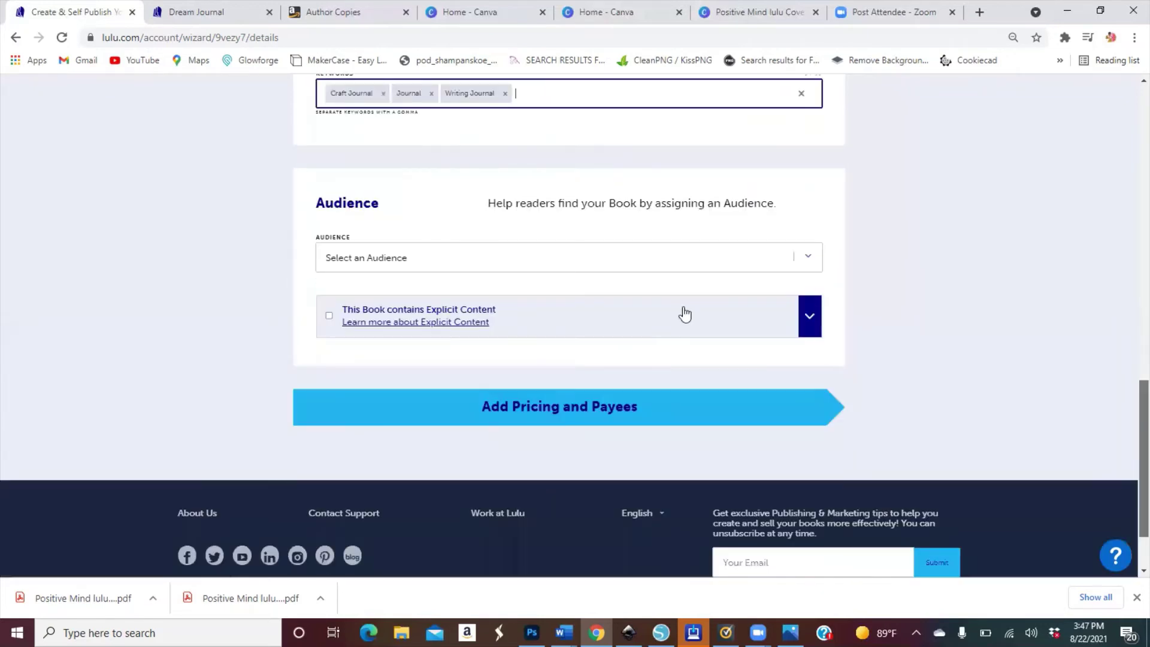
pyautogui.click(669, 257)
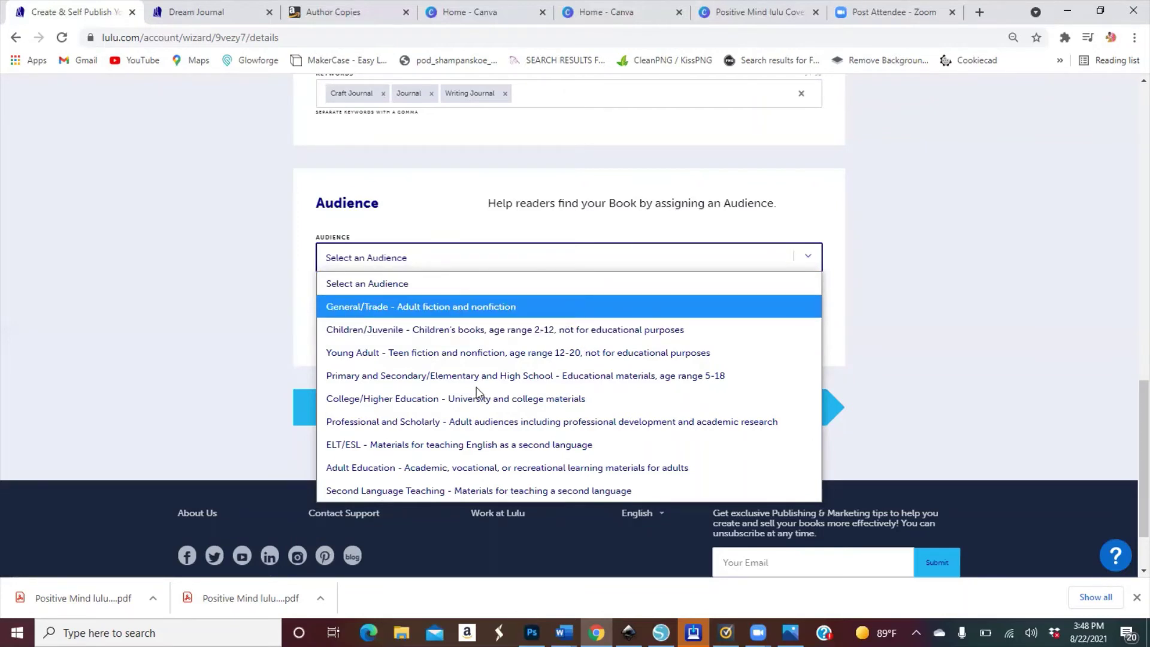
pyautogui.click(569, 313)
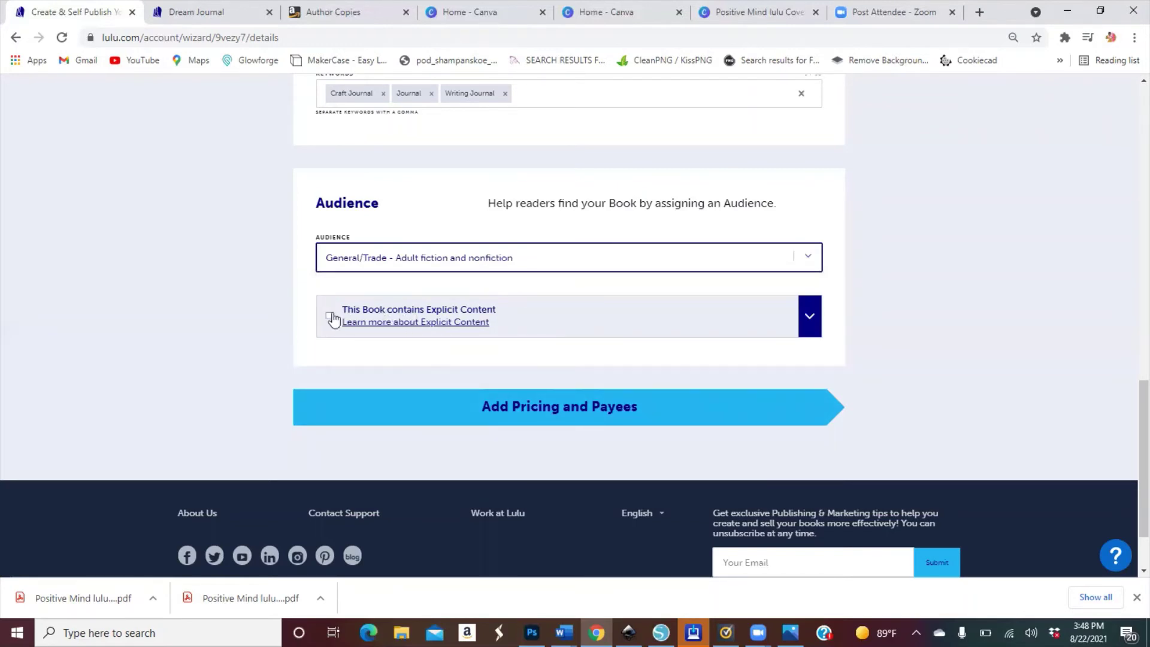
pyautogui.click(444, 412)
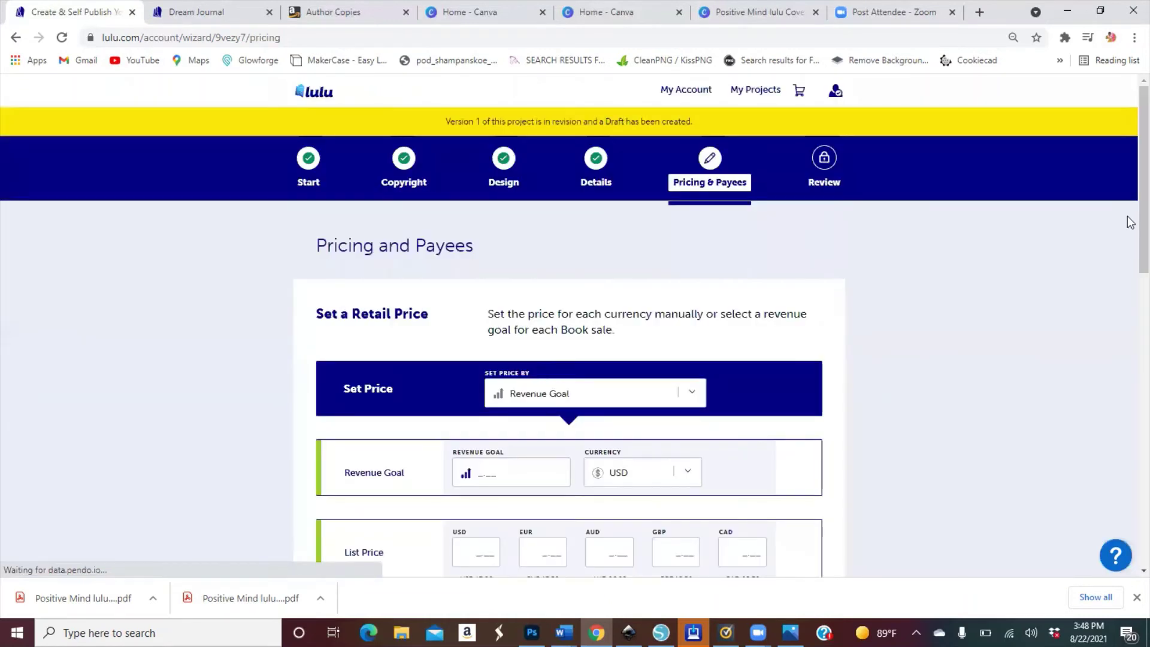
# Set the retail price method to Fixed List Price.
pyautogui.scroll(-1, 1127, 258)
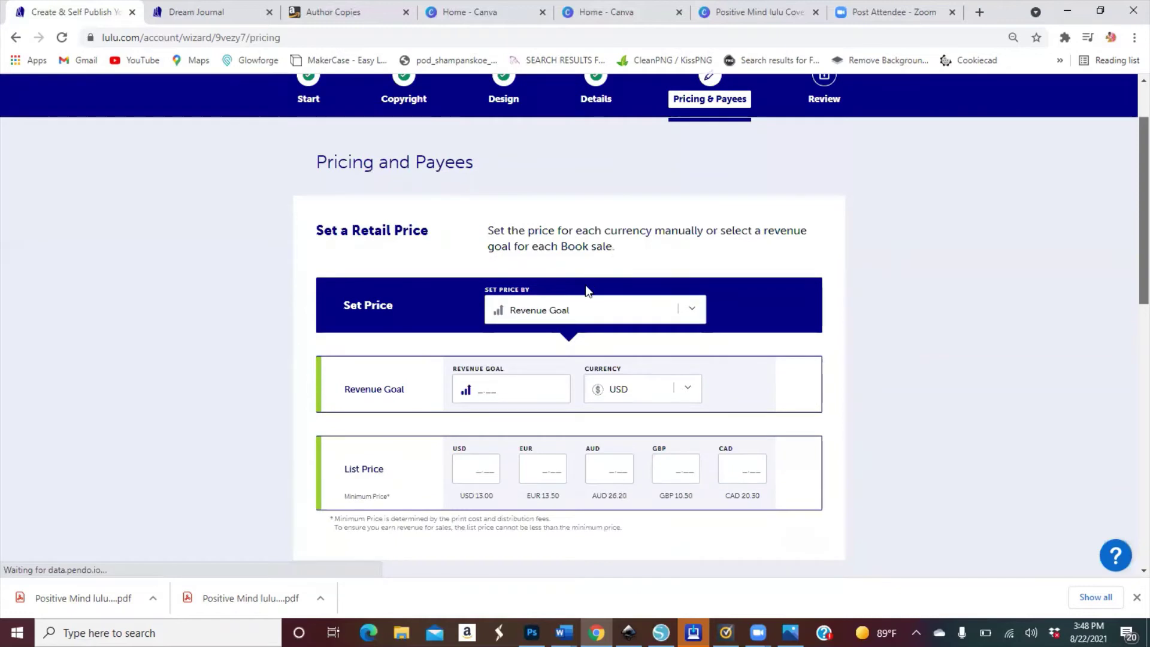
pyautogui.scroll(-1, 585, 285)
pyautogui.click(593, 281)
pyautogui.click(562, 308)
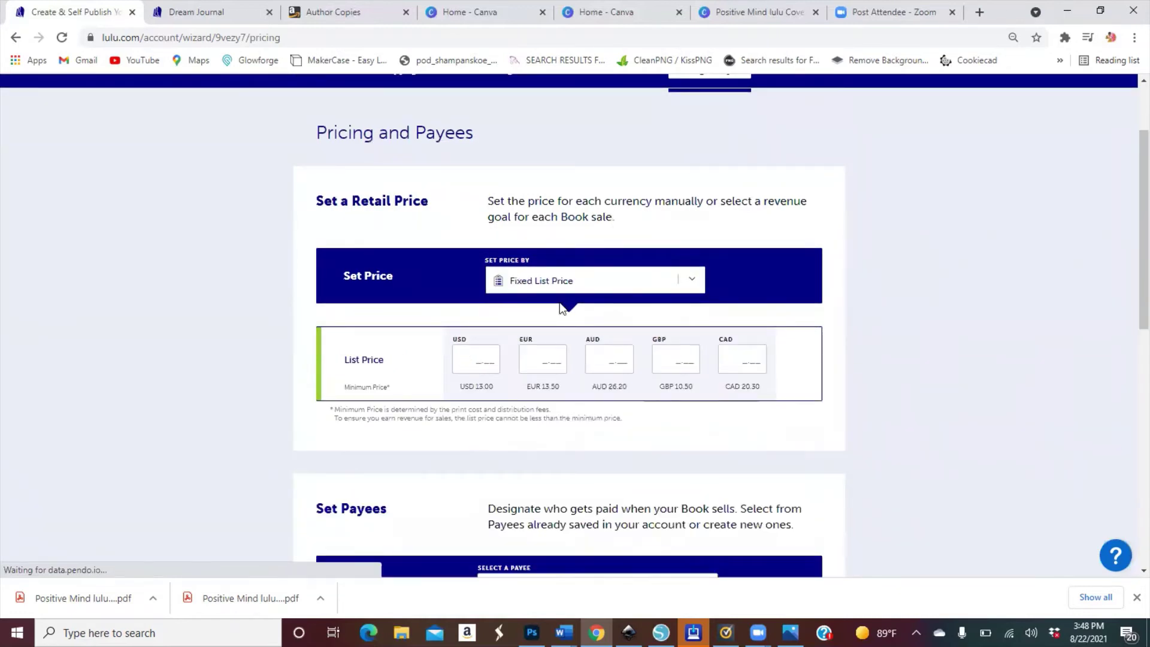
# Try the Revenue Goal price method and return to Fixed List Price.
pyautogui.click(695, 277)
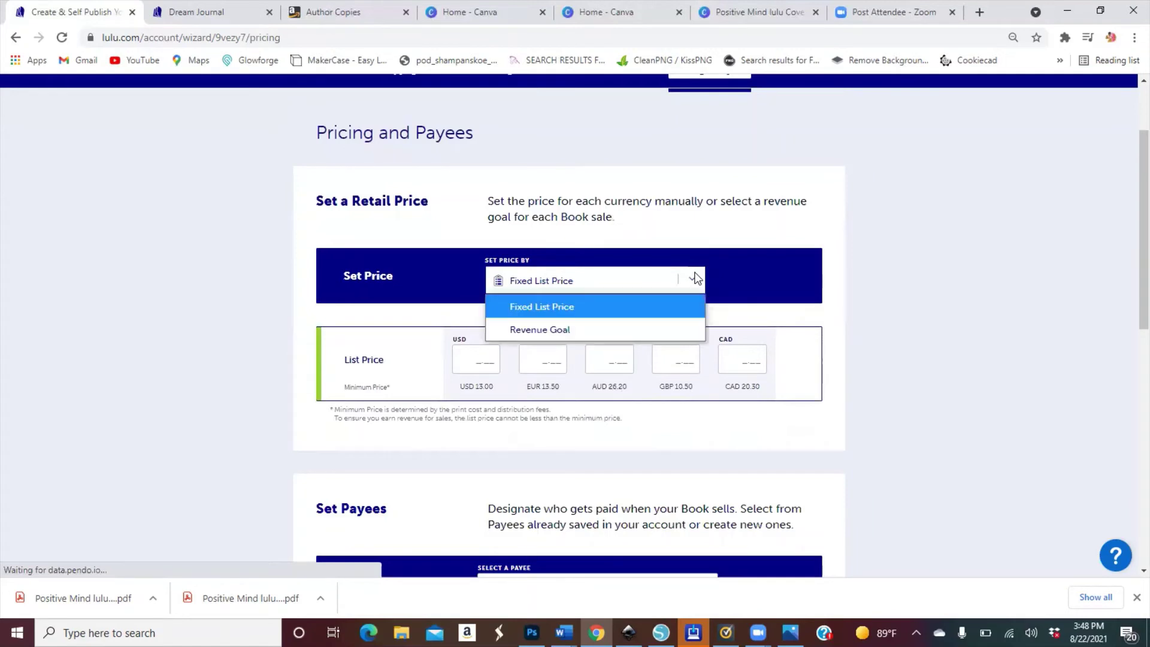
pyautogui.click(649, 330)
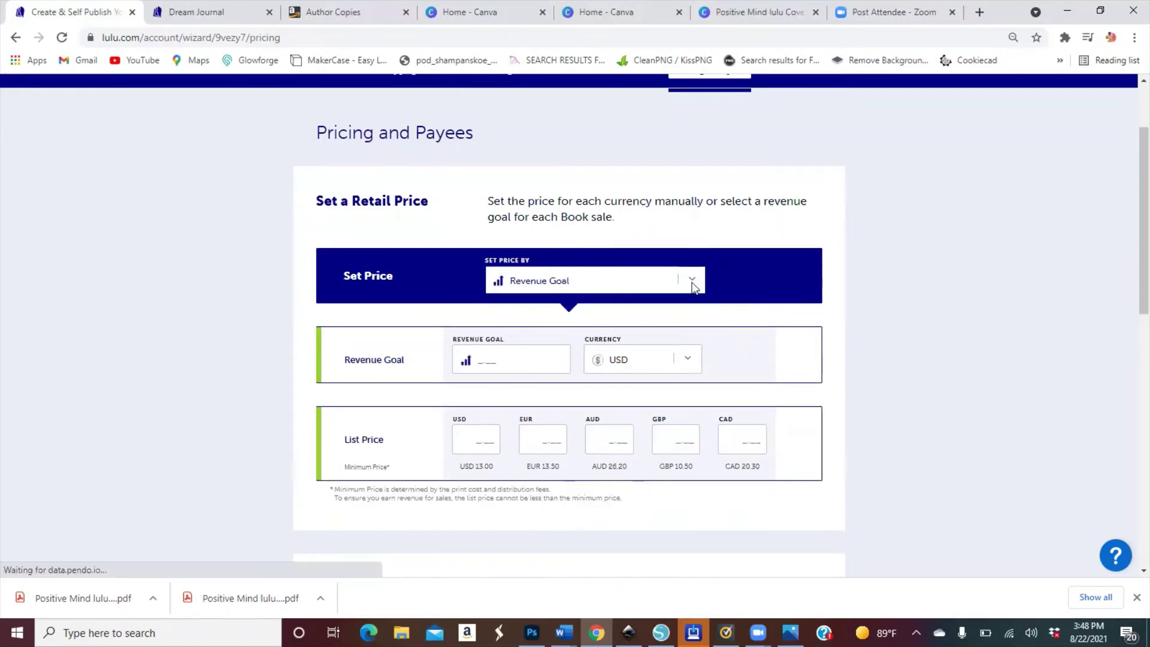
pyautogui.click(694, 284)
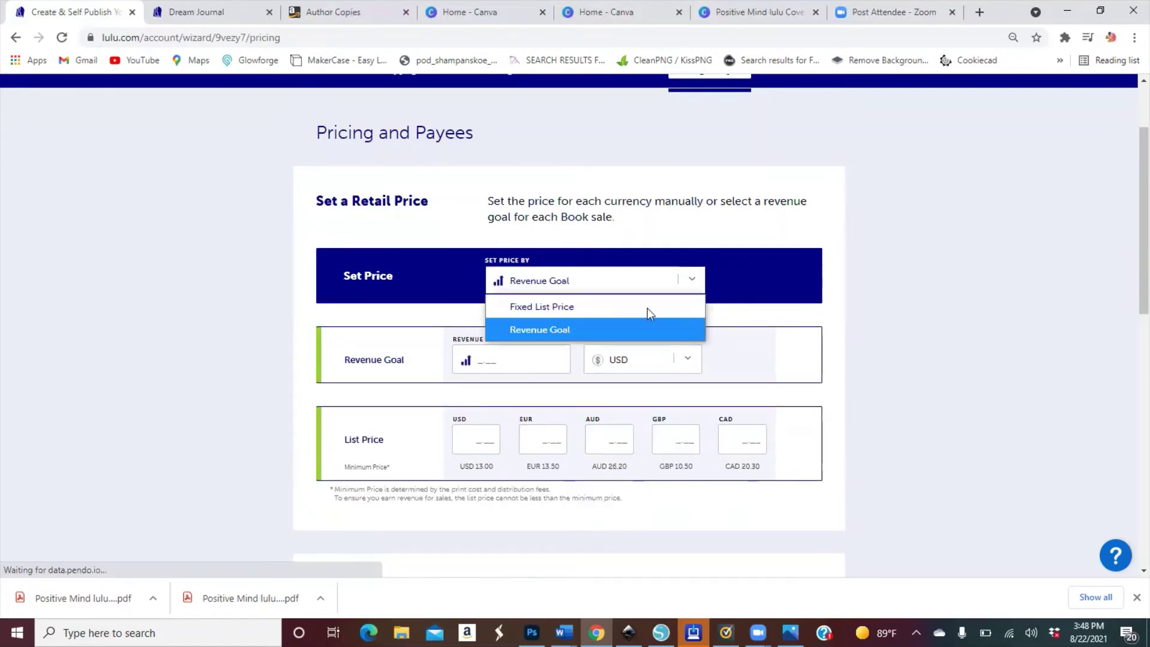
pyautogui.click(647, 308)
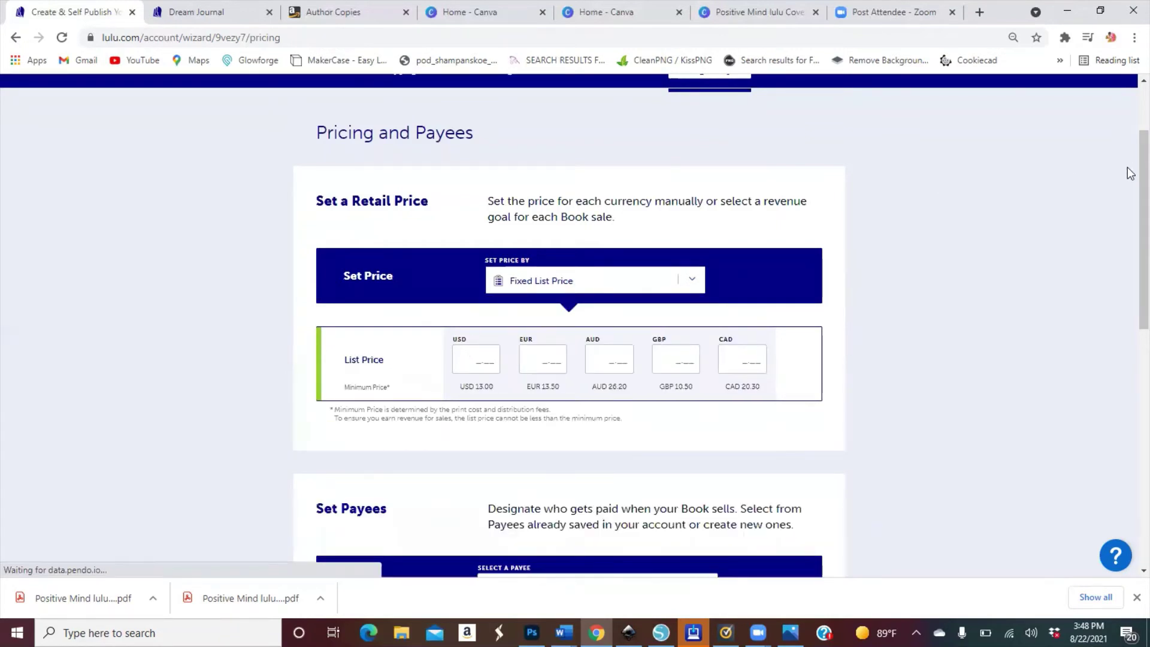
# Set the USD list price to 15.00.
pyautogui.scroll(-1, 1130, 196)
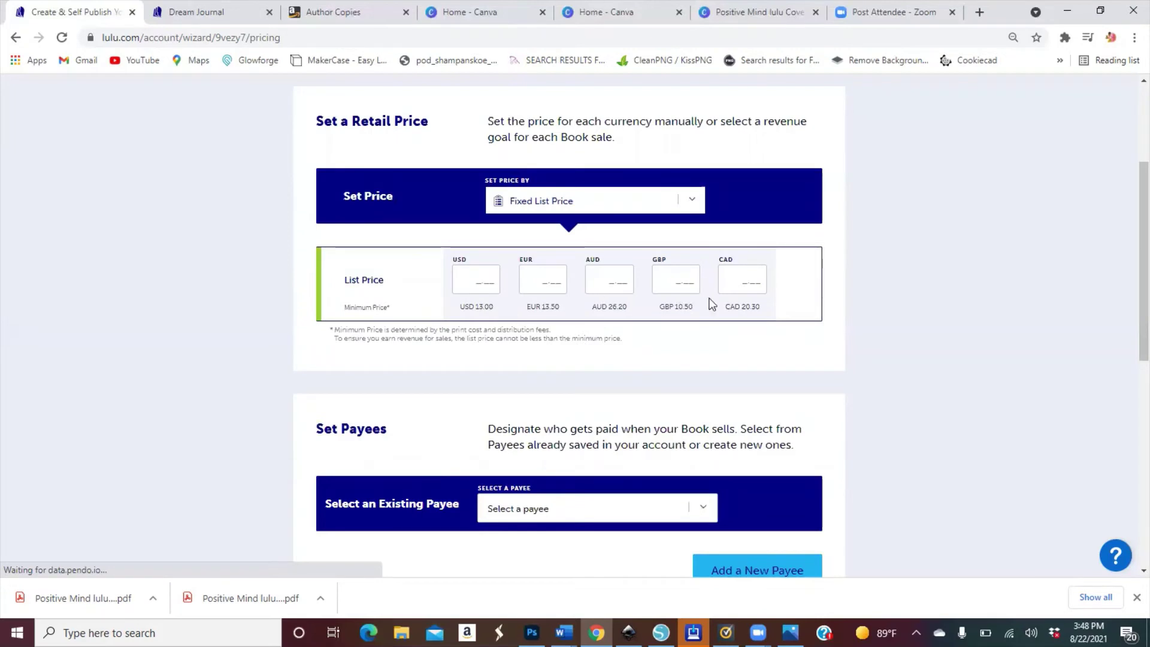
pyautogui.click(470, 285)
pyautogui.write('1')
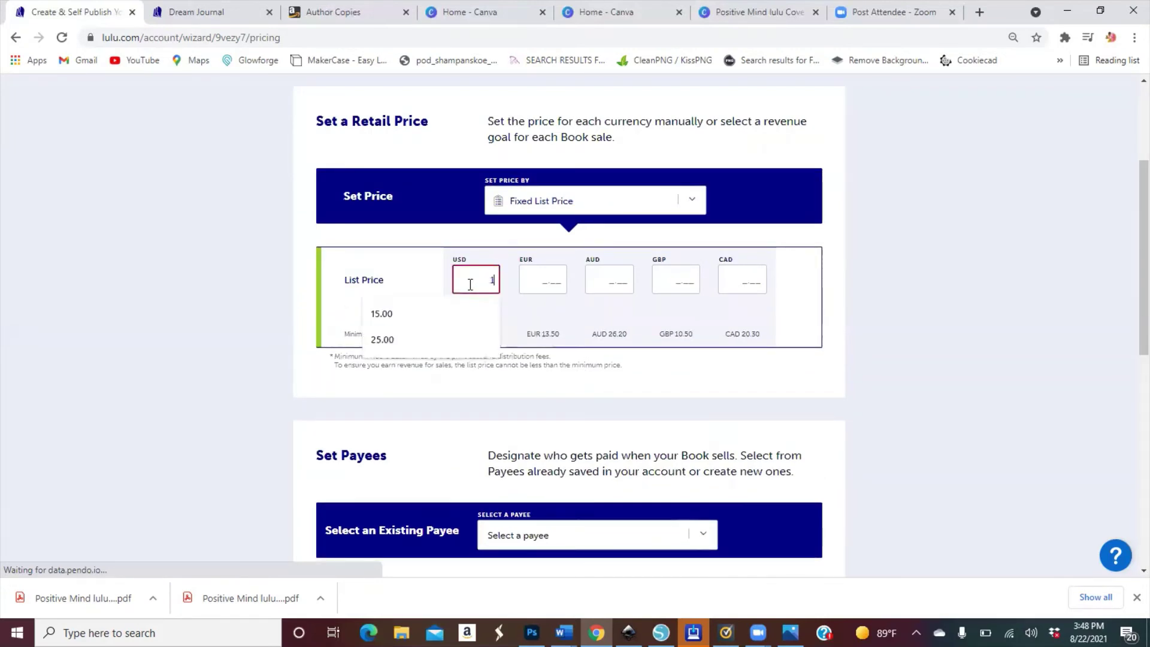
pyautogui.write('5.00')
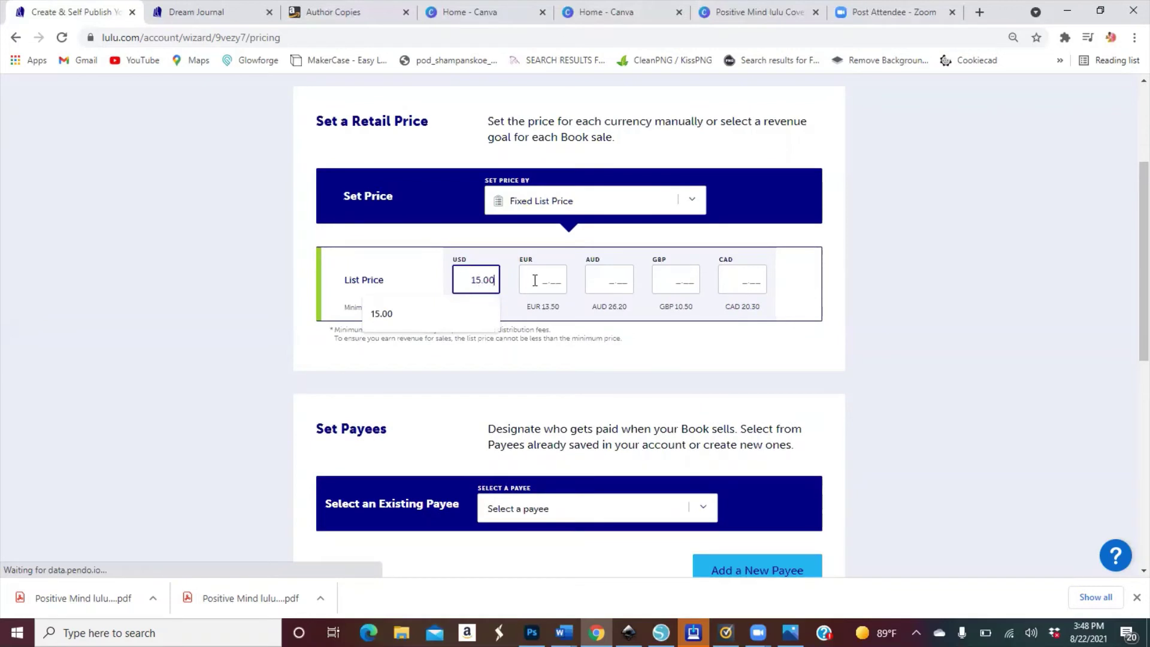
# Set the EUR list price to 13.50.
pyautogui.click(528, 279)
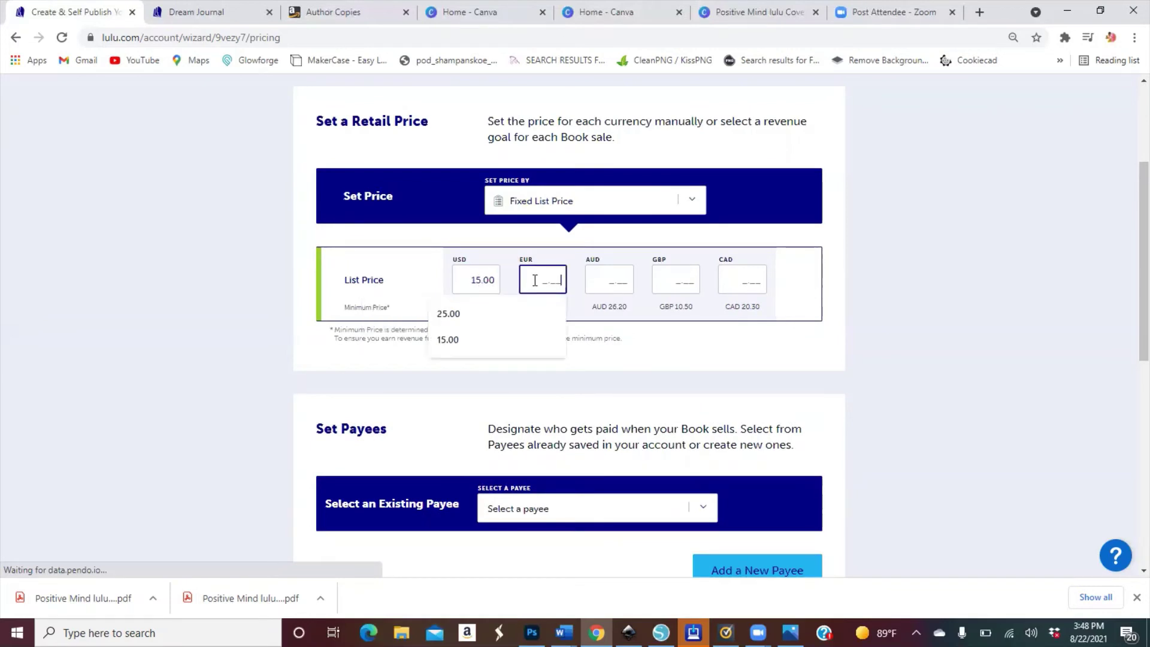
pyautogui.click(617, 285)
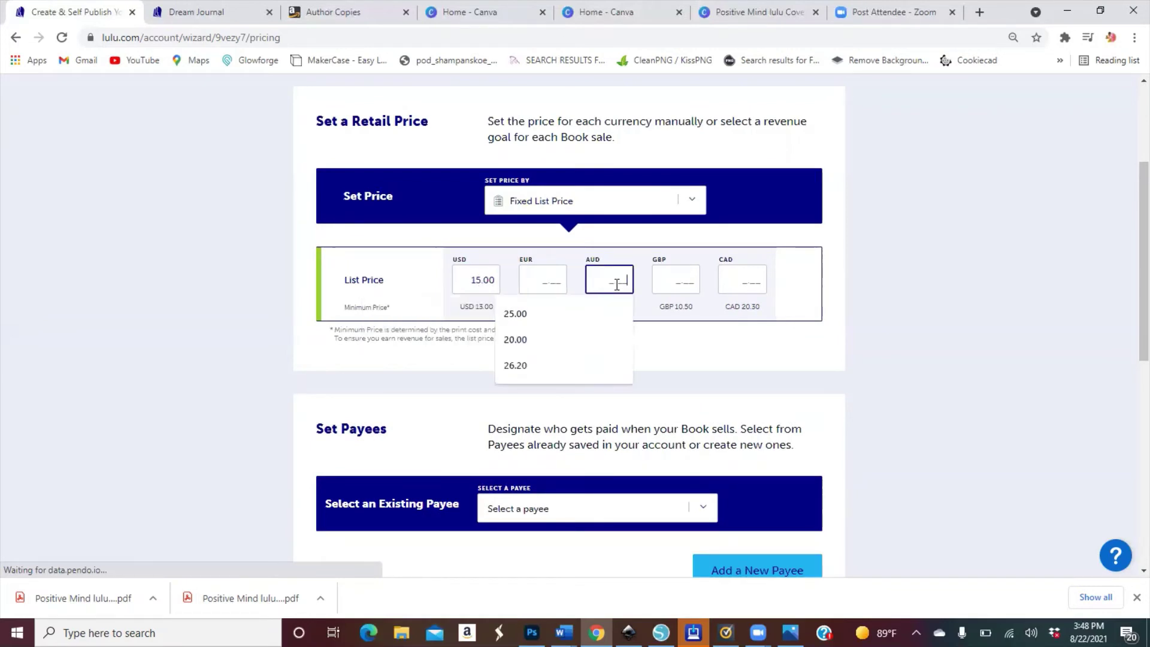
pyautogui.click(537, 284)
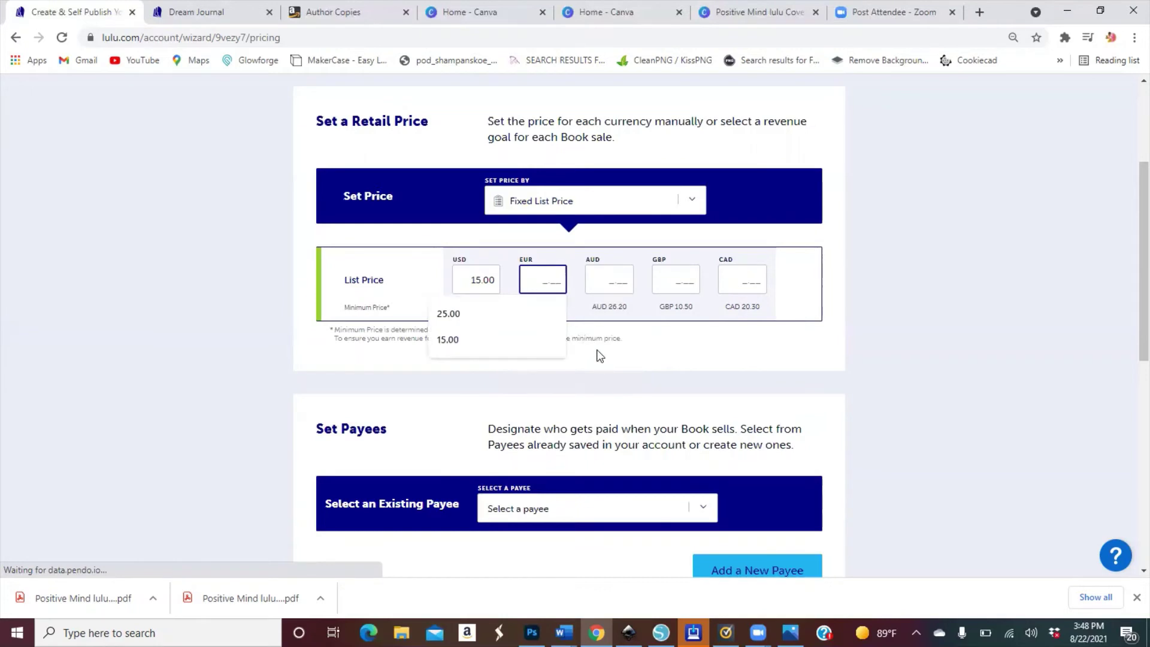
pyautogui.click(552, 282)
pyautogui.click(554, 284)
pyautogui.write('16')
pyautogui.press('BackSpace')
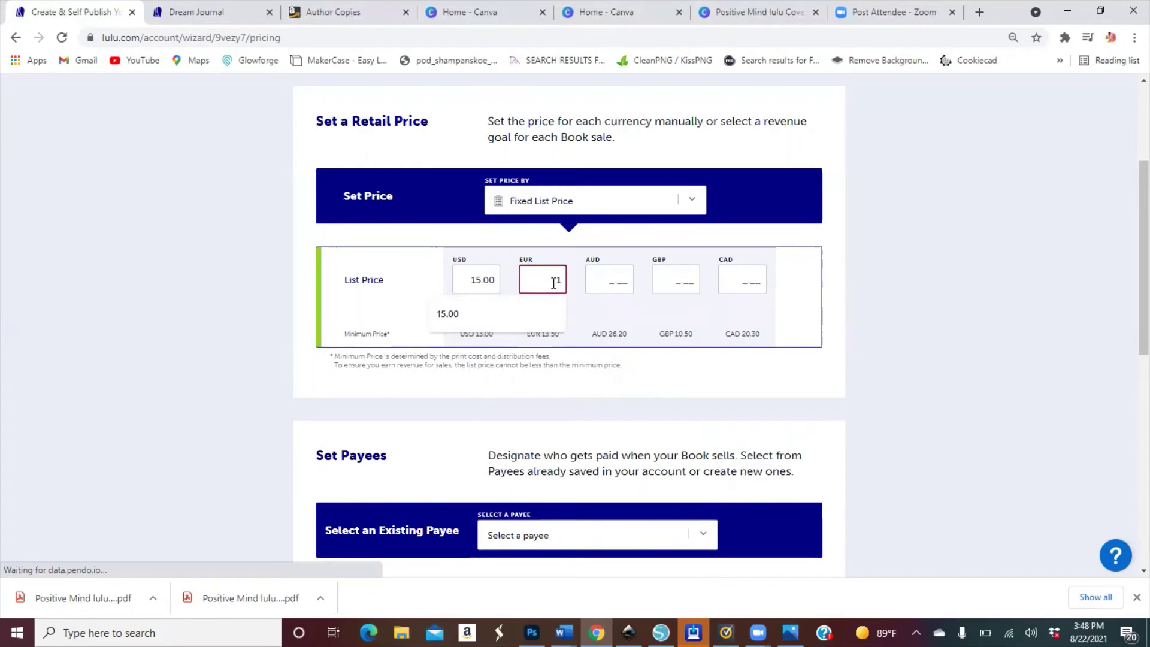
pyautogui.write('3.50')
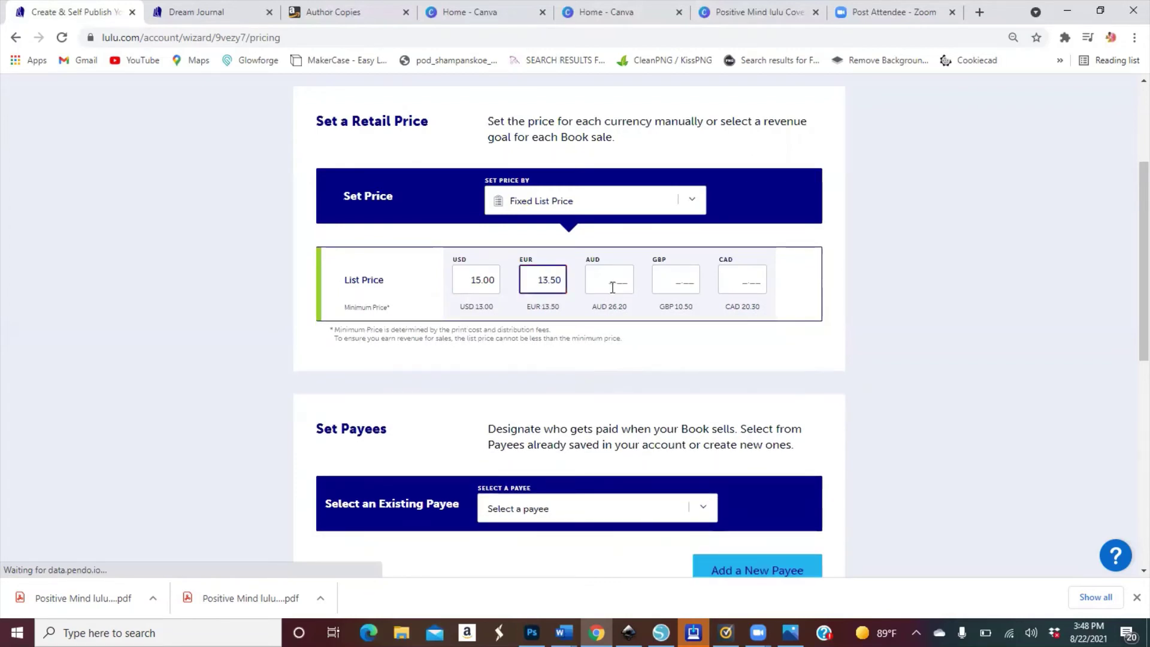
# Enter list prices of 26.20 AUD, 10.50 GBP and 20.30 CAD.
pyautogui.click(613, 288)
pyautogui.write('26')
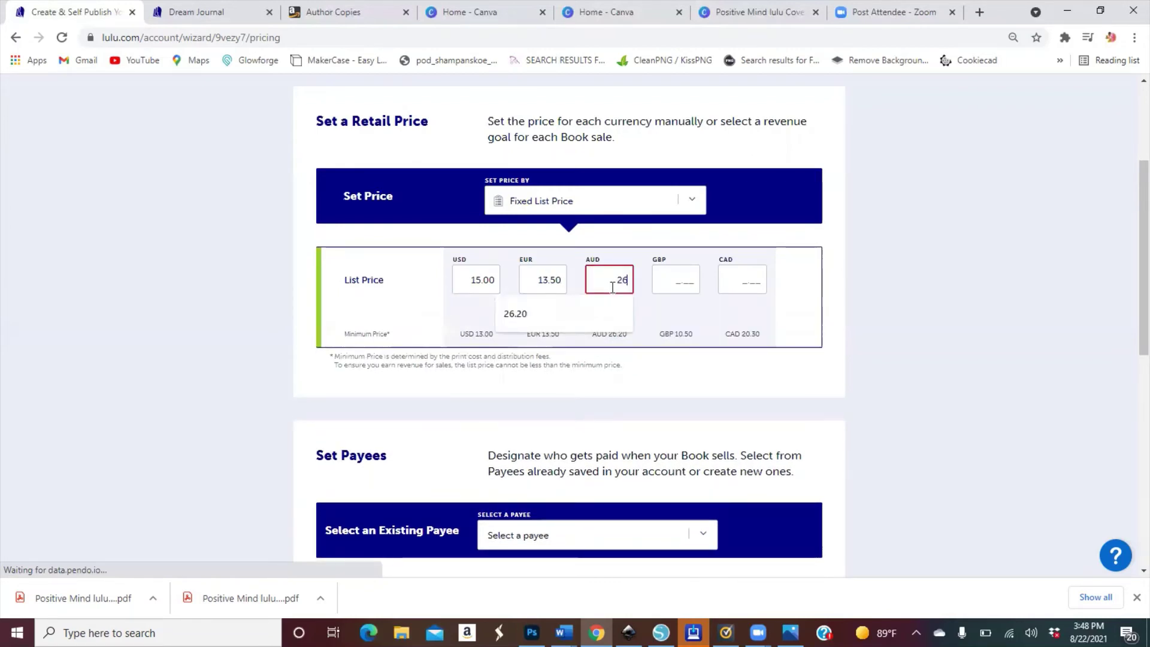
pyautogui.write('.20')
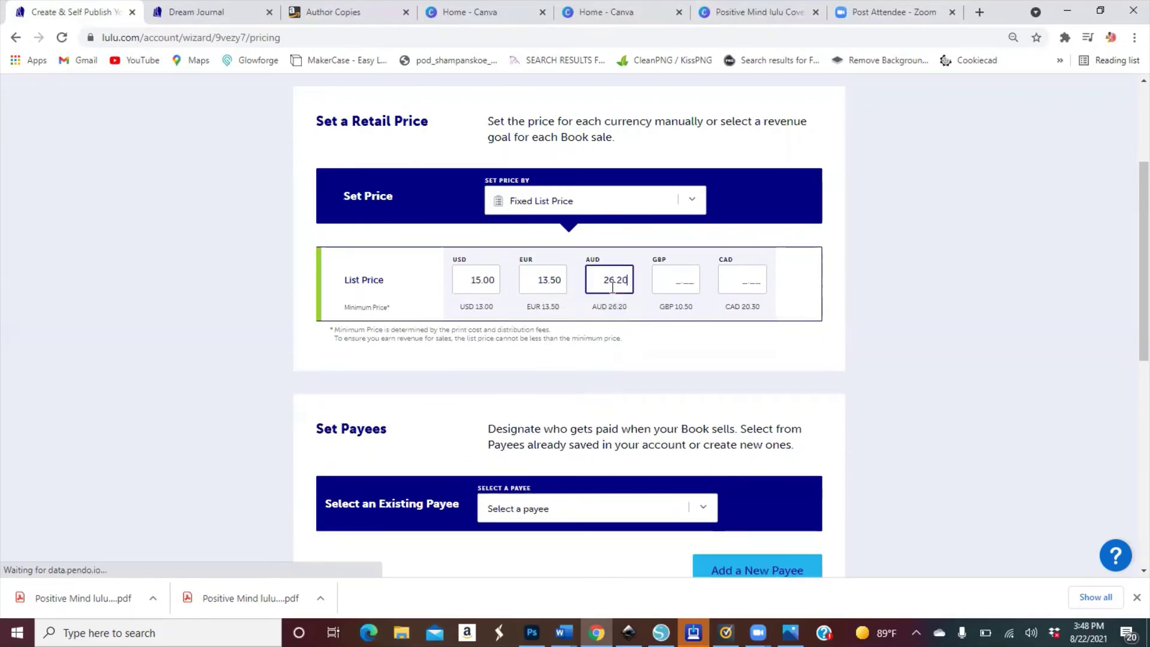
pyautogui.click(666, 287)
pyautogui.write('10')
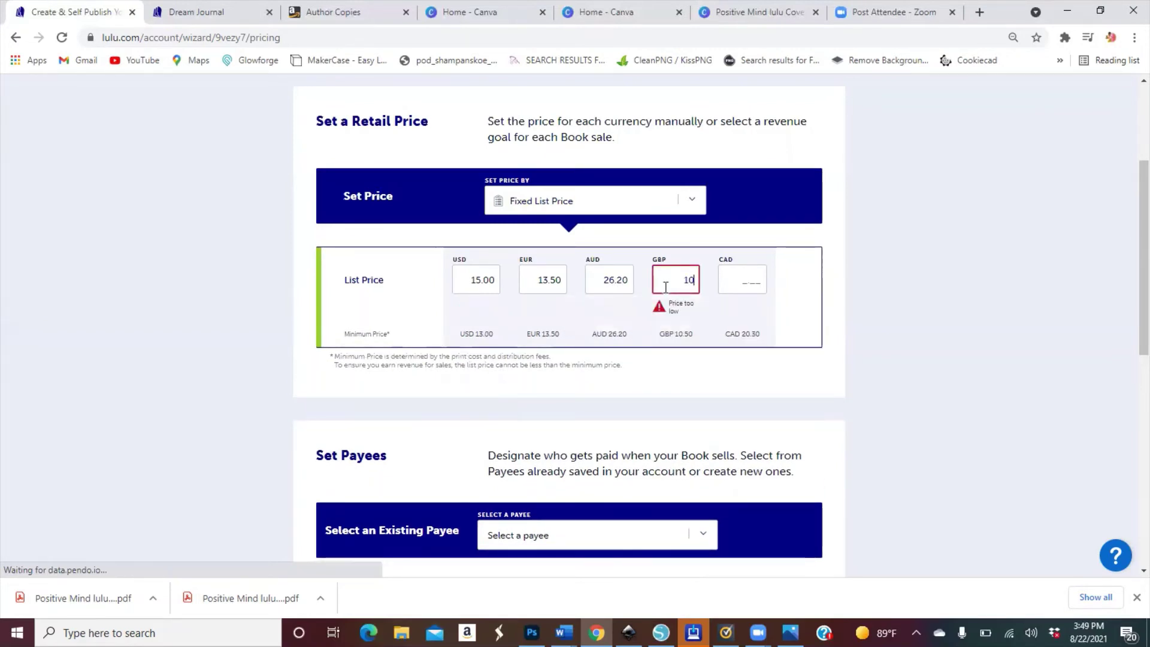
pyautogui.write('.50')
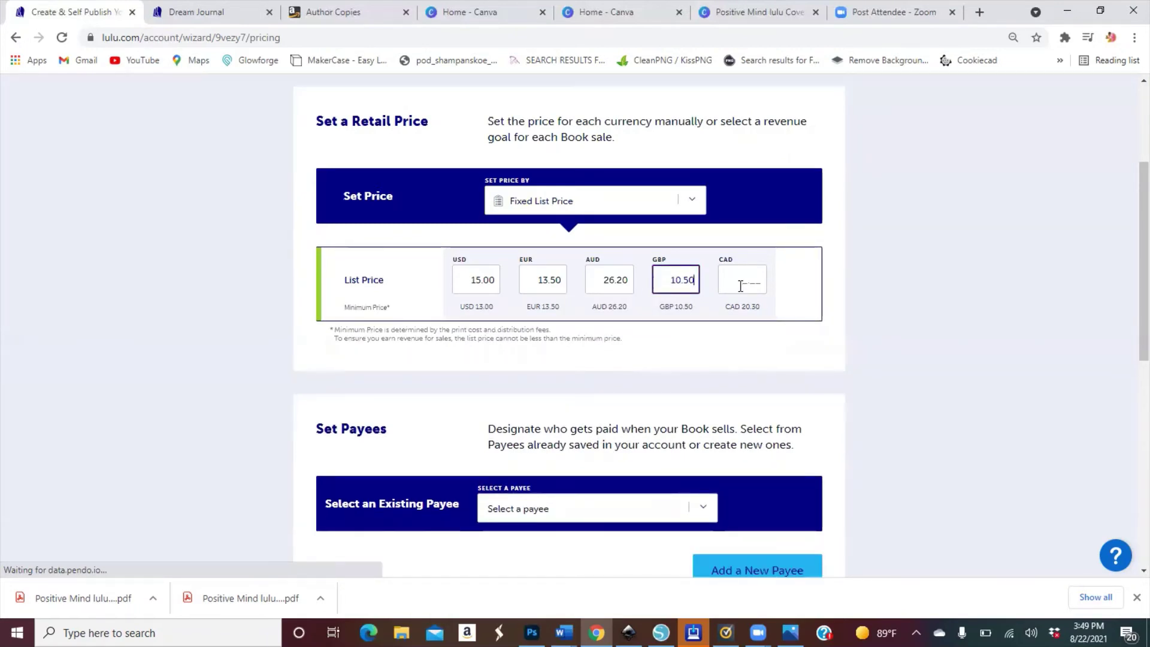
pyautogui.click(741, 286)
pyautogui.write('20.30')
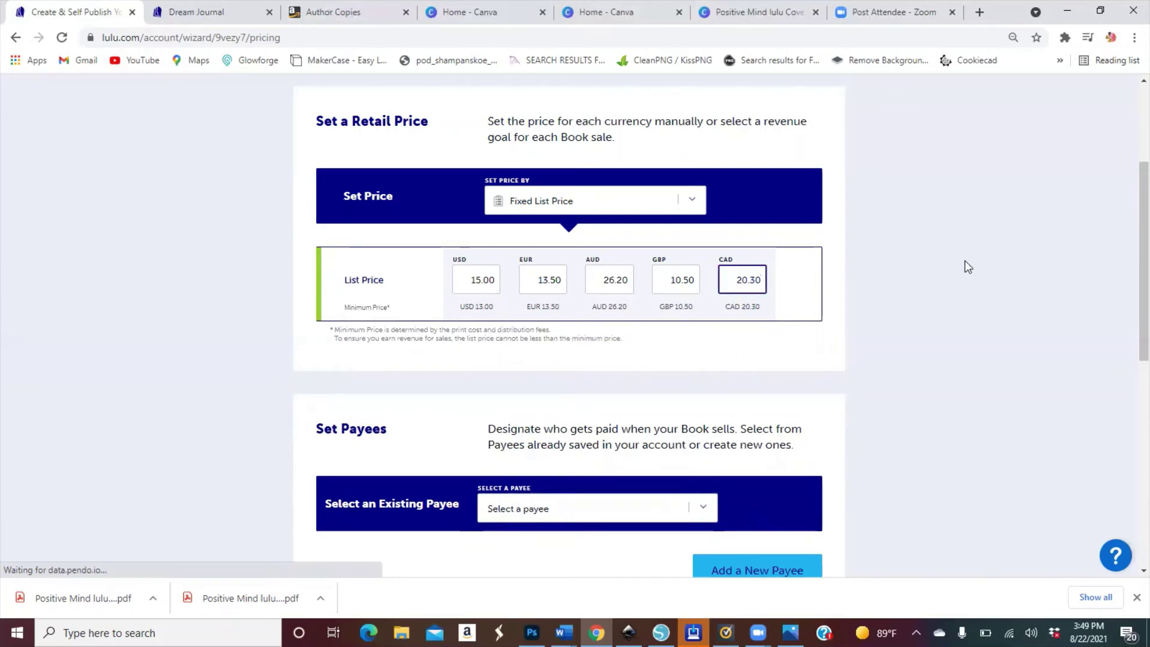
pyautogui.click(965, 261)
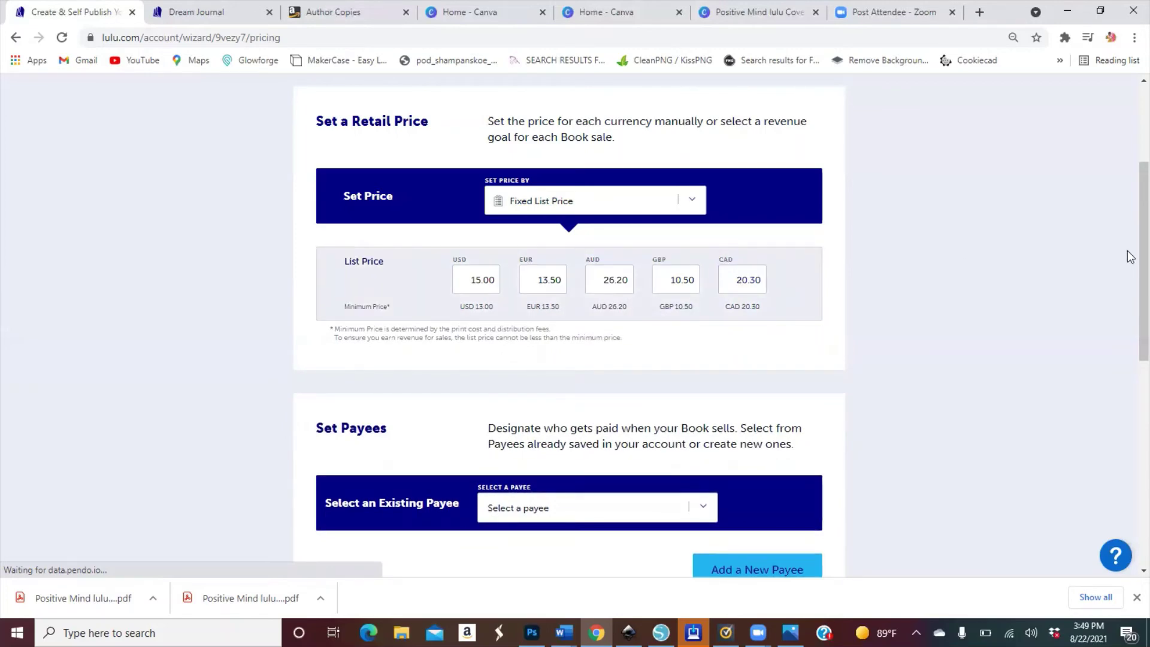
# Look over the Lulu Bookstore revenue breakdown and raise the EUR list price to 15.00.
pyautogui.scroll(-1, 1130, 282)
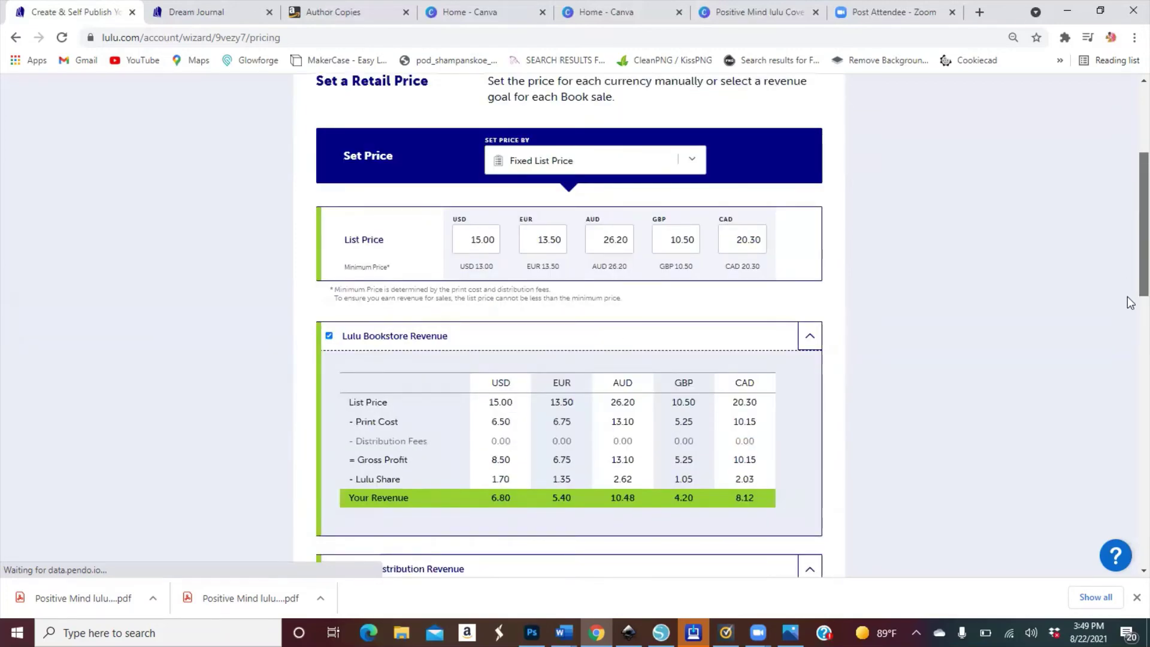
pyautogui.scroll(-2, 1130, 299)
pyautogui.scroll(-1, 652, 347)
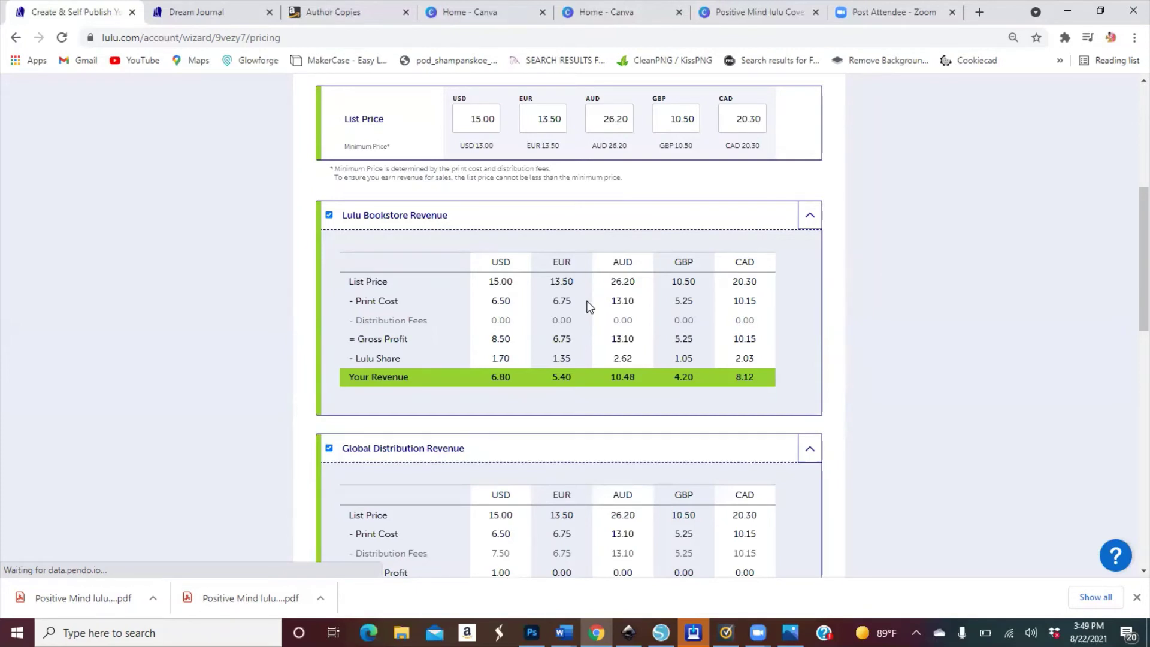
pyautogui.moveTo(586, 306); pyautogui.dragTo(841, 347)
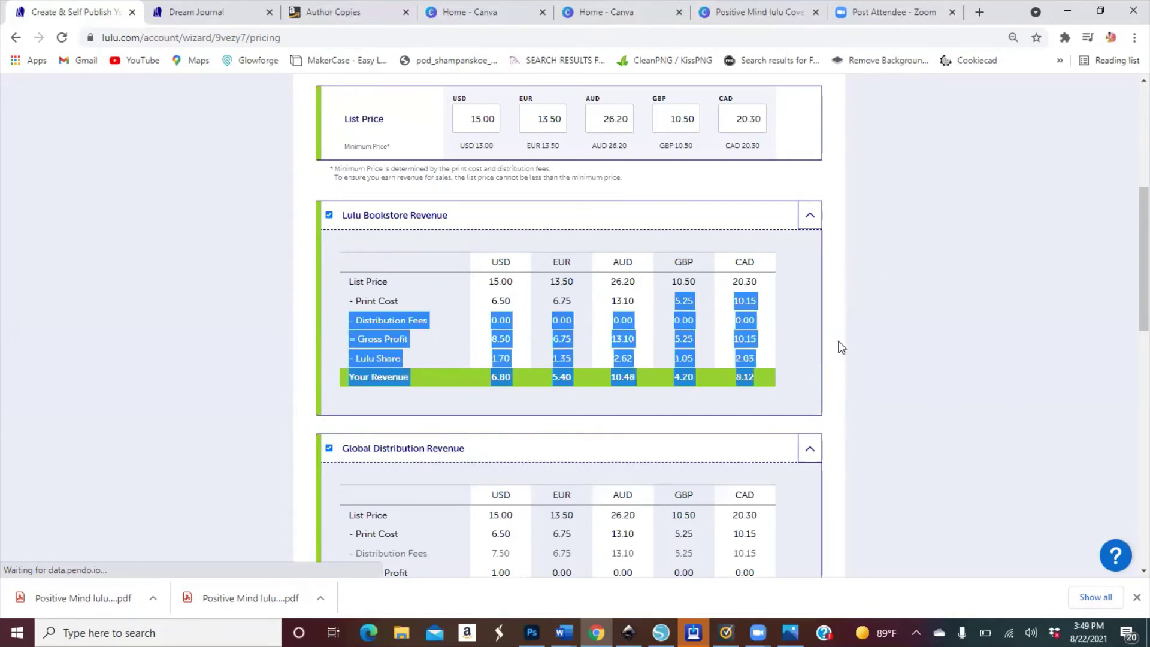
pyautogui.click(842, 347)
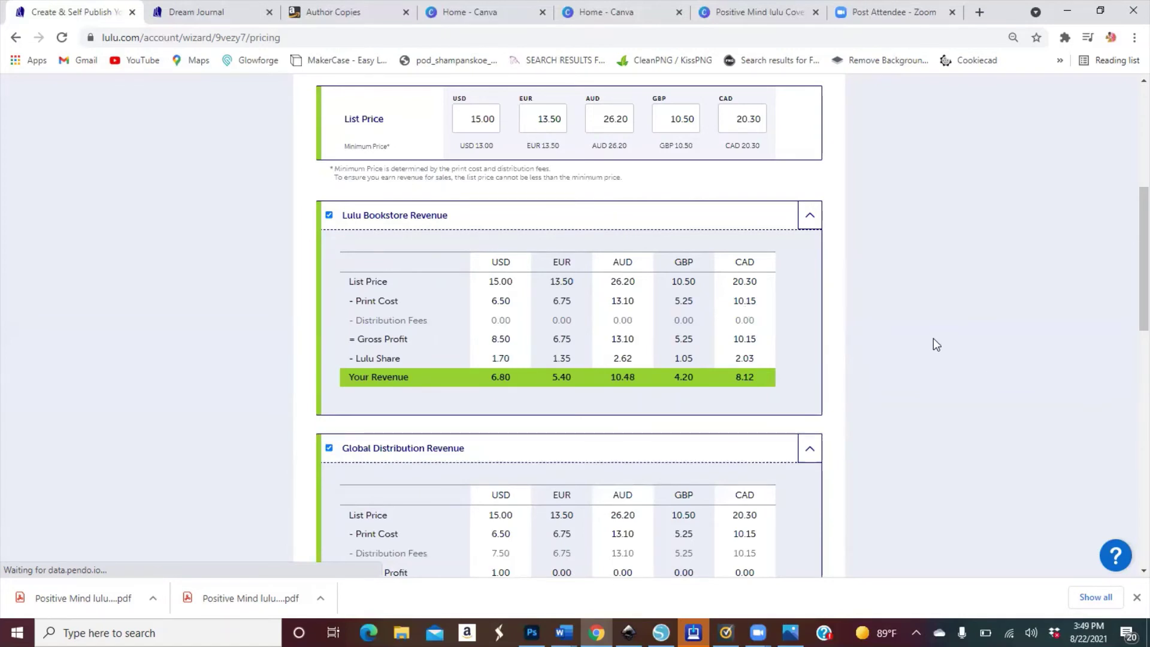
pyautogui.click(563, 119)
pyautogui.press('BackSpace')
pyautogui.press('BackSpace')
pyautogui.press('BackSpace')
pyautogui.press('BackSpace')
pyautogui.press('BackSpace')
pyautogui.write('15')
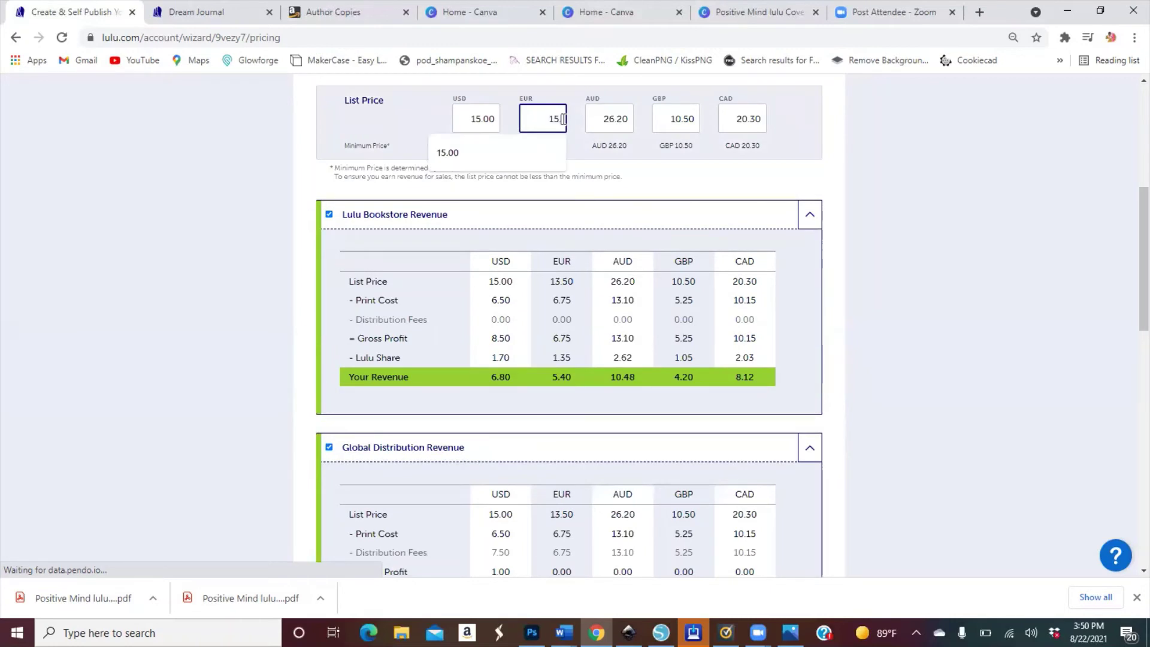
pyautogui.hotkey('ctrl', 'z')
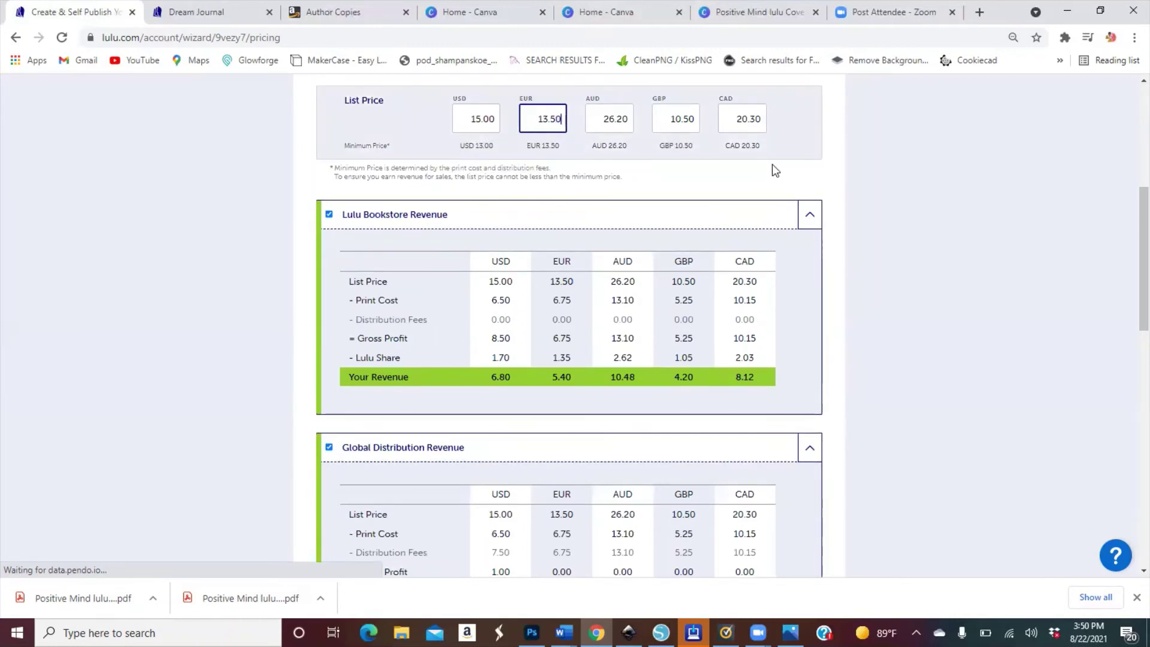
pyautogui.hotkey('ctrl', 'y')
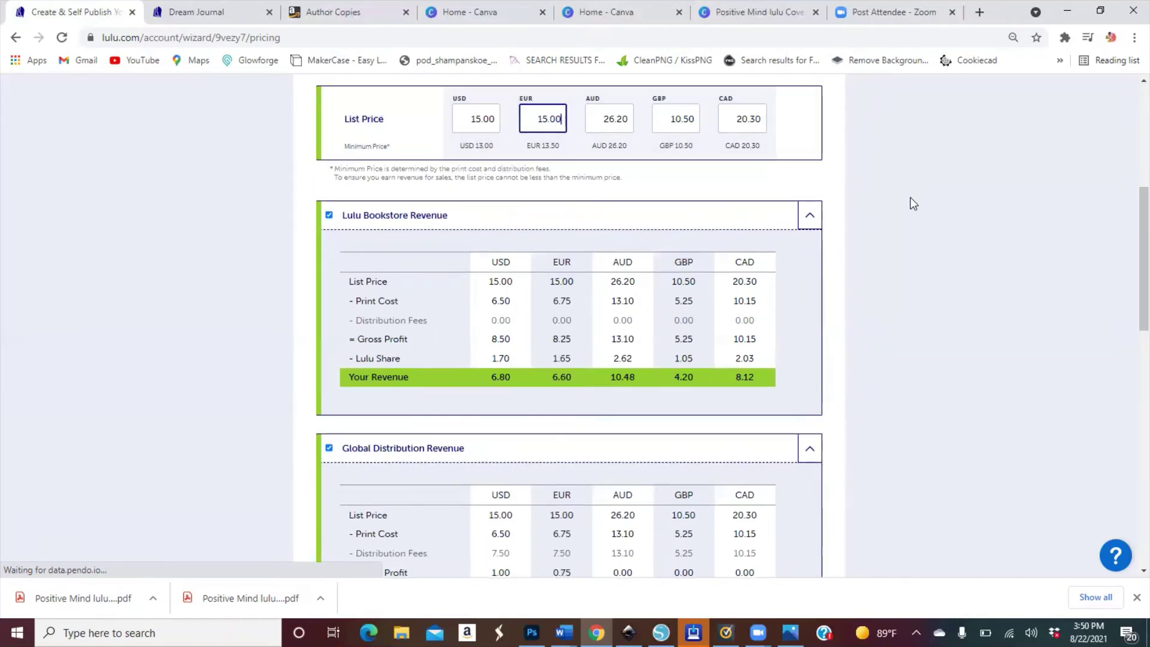
# Assign the first existing saved payee to the book in the Set Payees section.
pyautogui.click(1129, 305)
pyautogui.scroll(-2, 1129, 308)
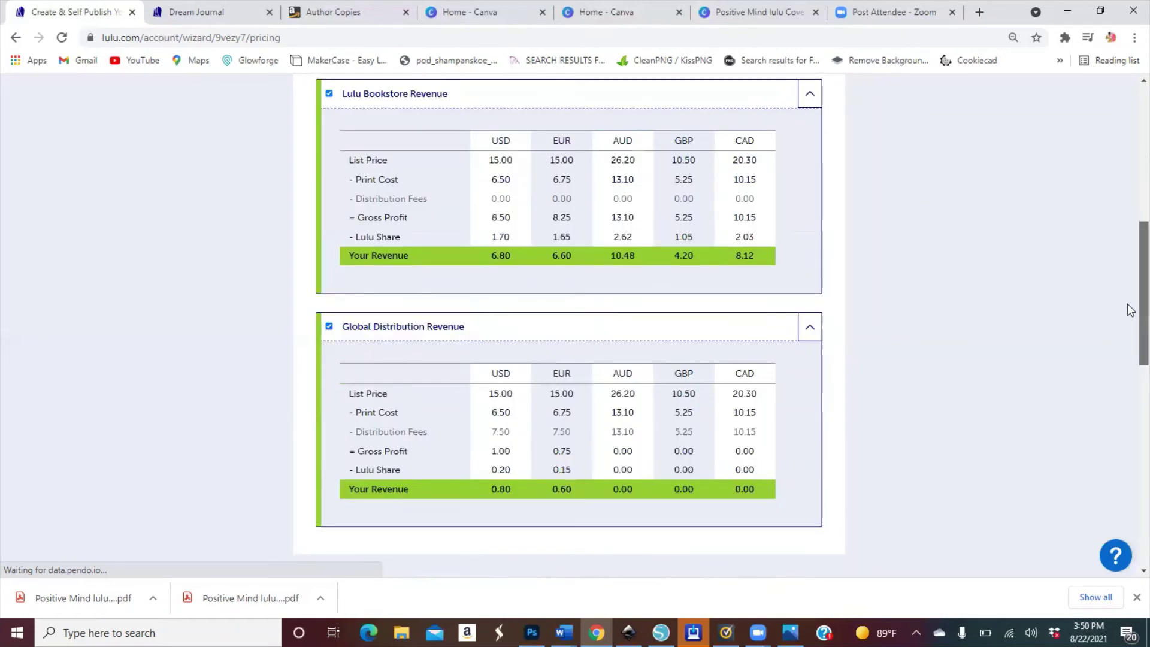
pyautogui.scroll(-1, 654, 312)
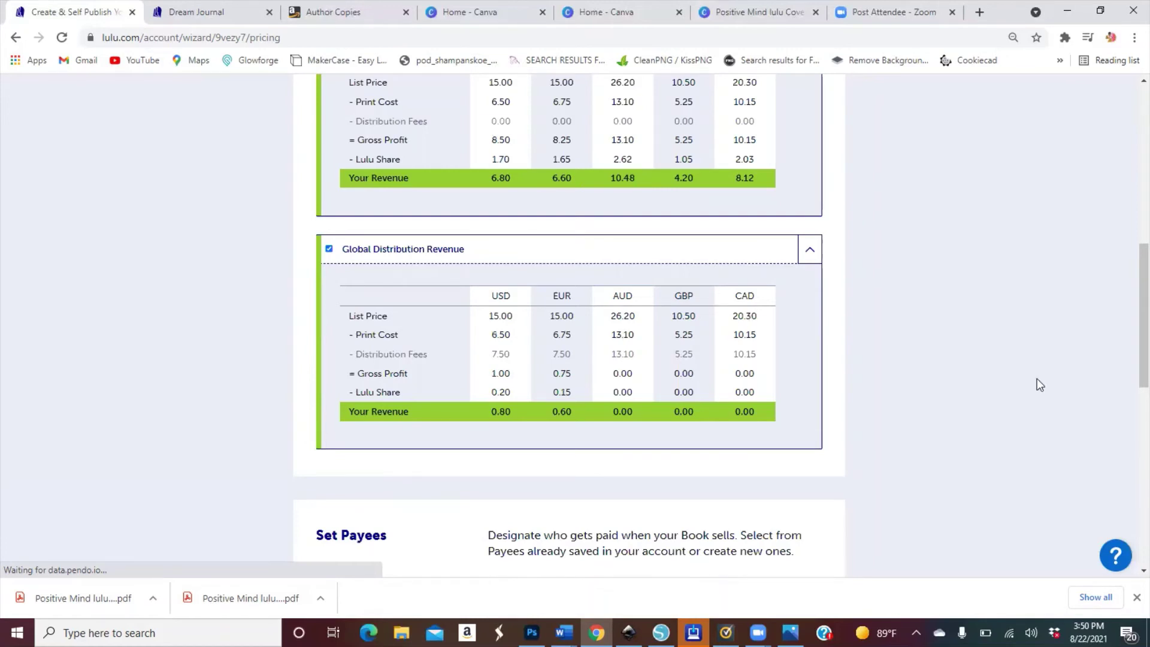
pyautogui.scroll(-4, 1126, 413)
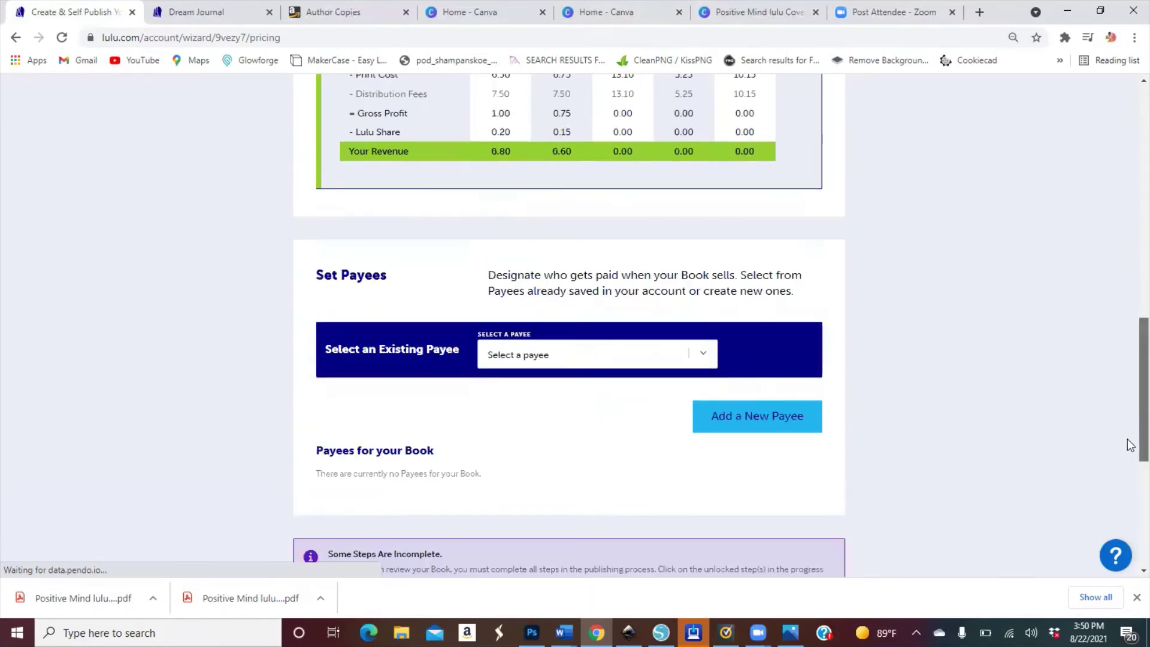
pyautogui.scroll(-2, 1127, 441)
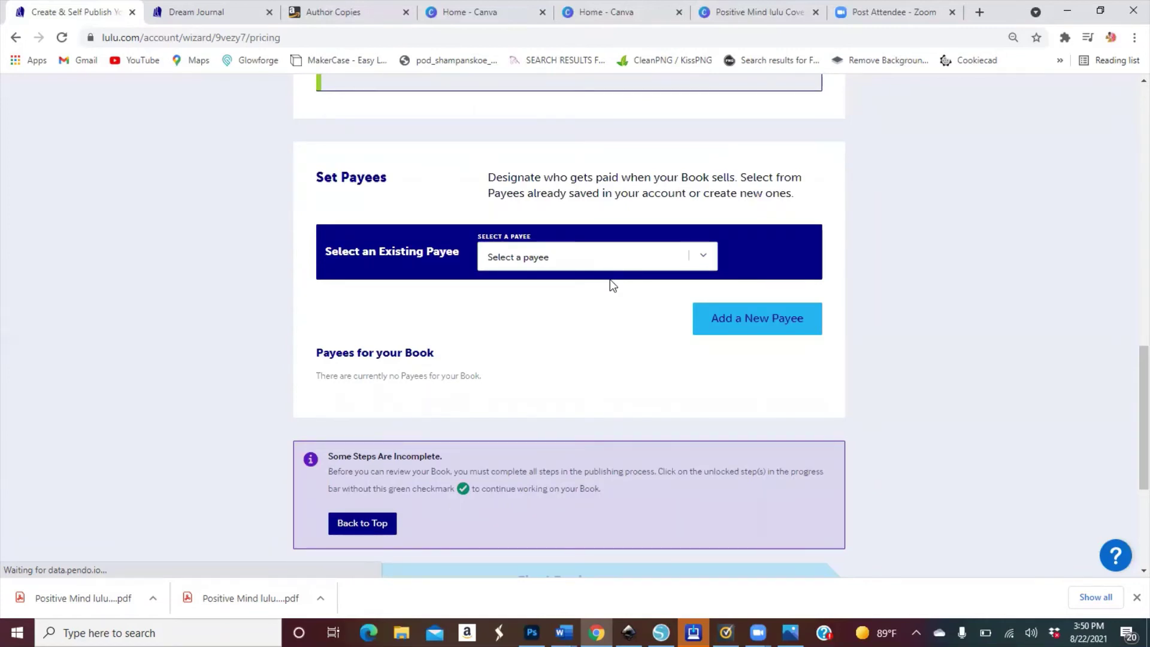
pyautogui.click(702, 265)
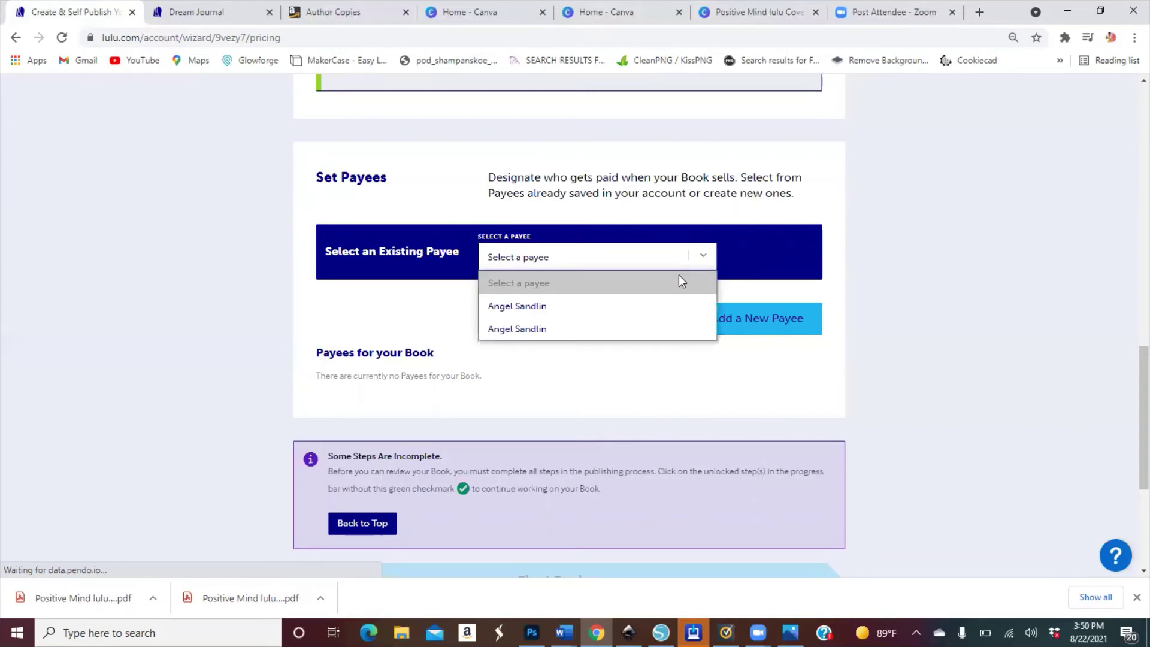
pyautogui.click(666, 304)
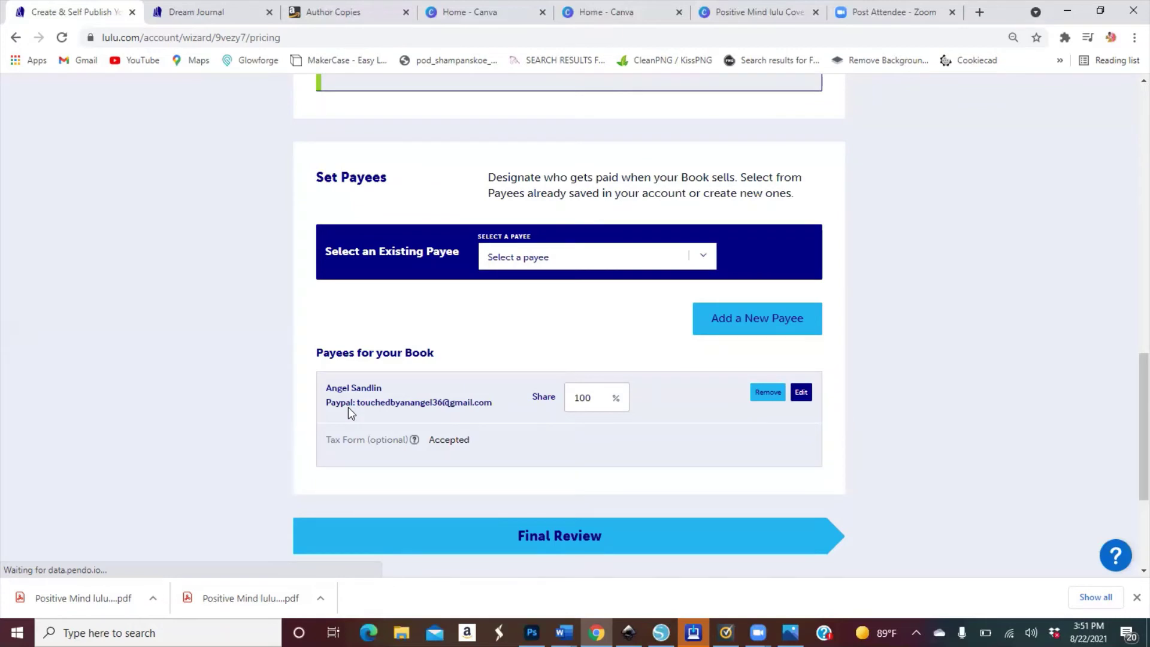
# Finish pricing and payees and proceed to the book's final review.
pyautogui.scroll(-3, 1129, 402)
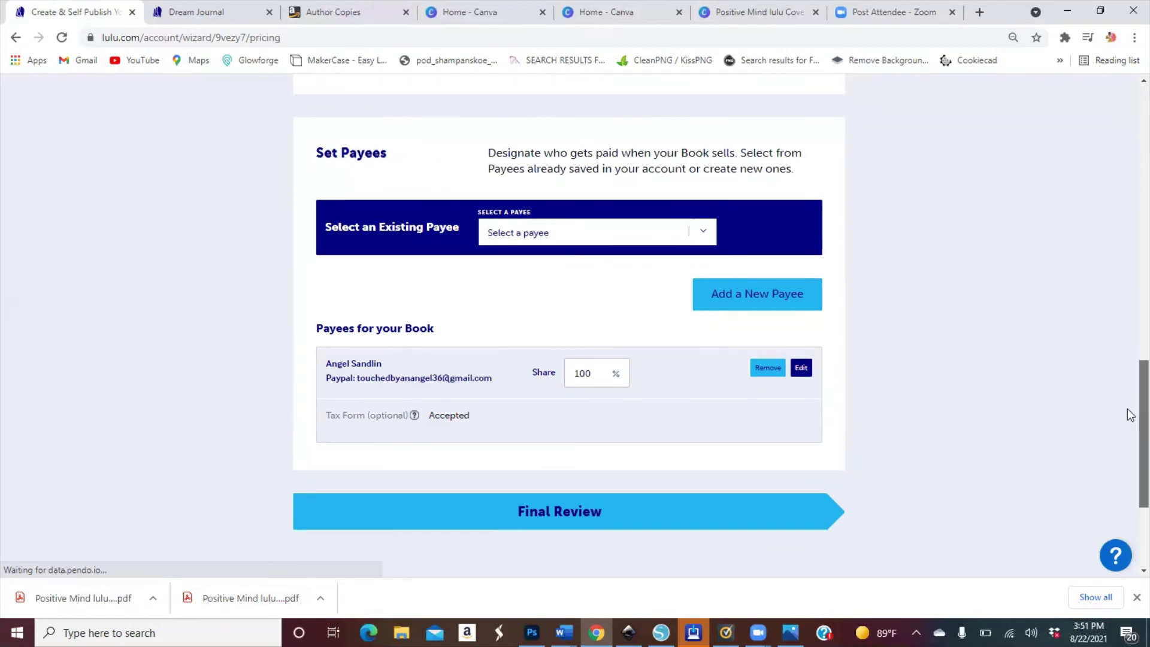
pyautogui.scroll(5, 1129, 419)
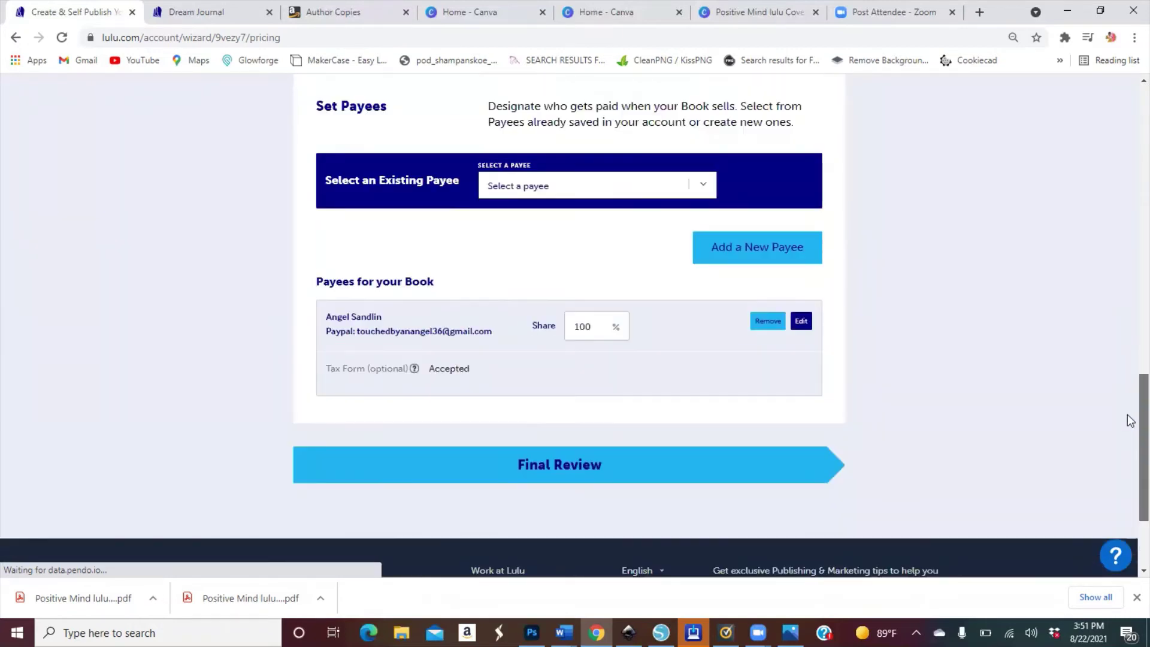
pyautogui.scroll(-4, 1129, 389)
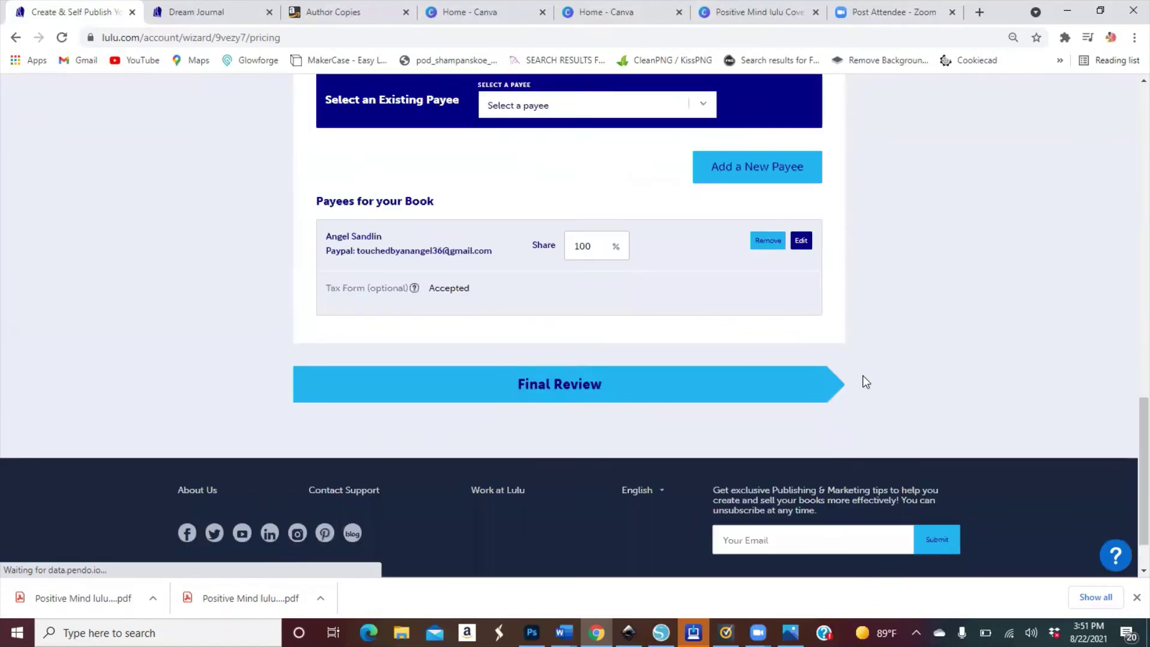
pyautogui.click(705, 394)
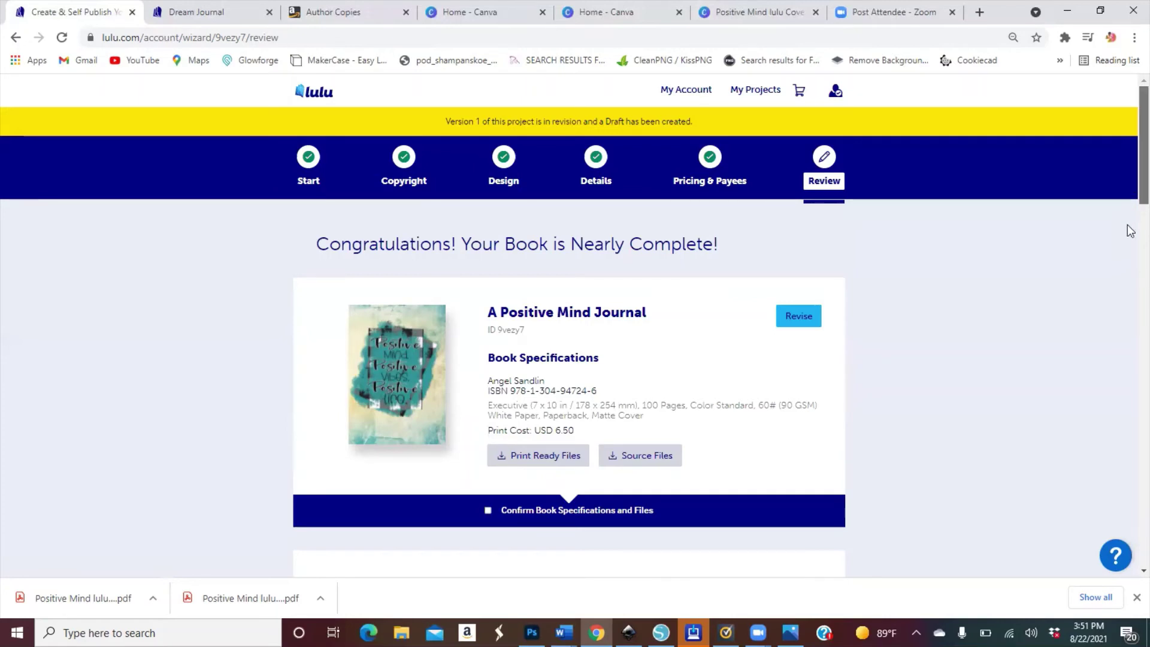
# Review and confirm the Book Specifications and Files section and the Copyright and Title section.
pyautogui.scroll(-4, 1130, 237)
pyautogui.scroll(-2, 1130, 270)
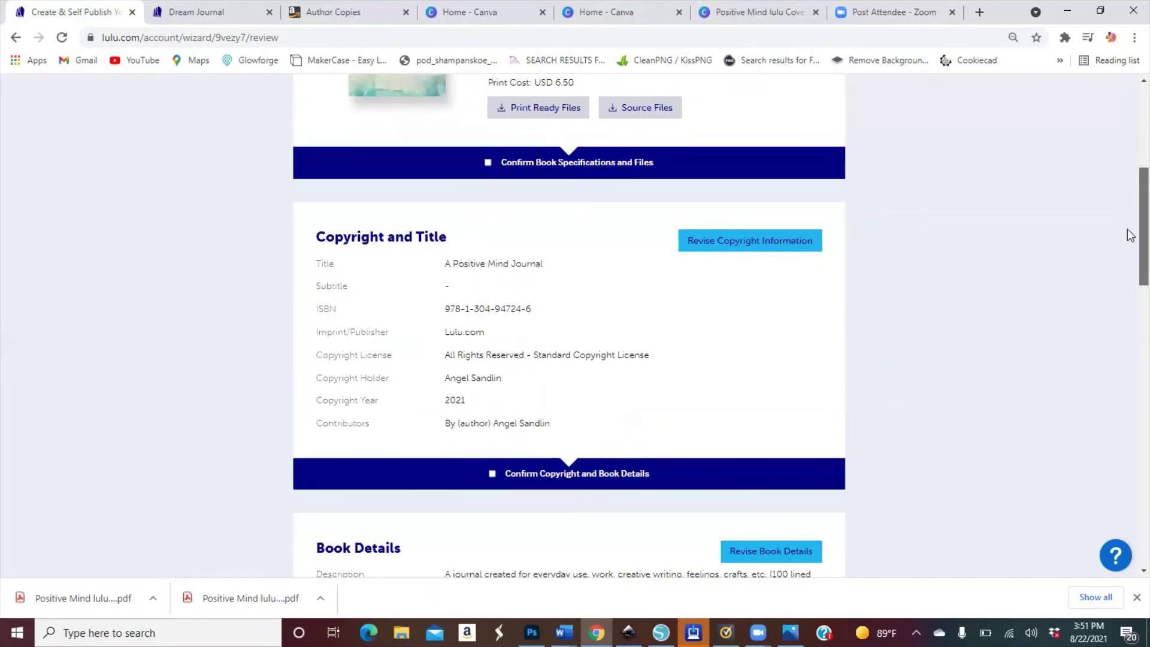
pyautogui.scroll(-2, 1130, 191)
pyautogui.scroll(7, 1131, 190)
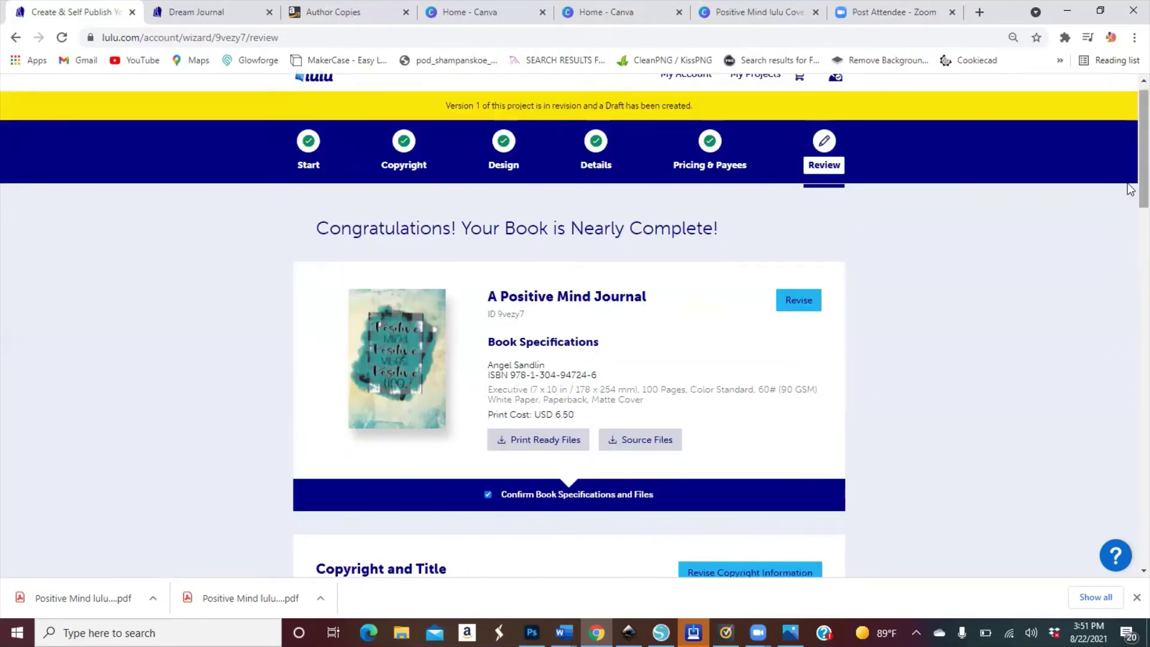
pyautogui.scroll(-5, 1130, 229)
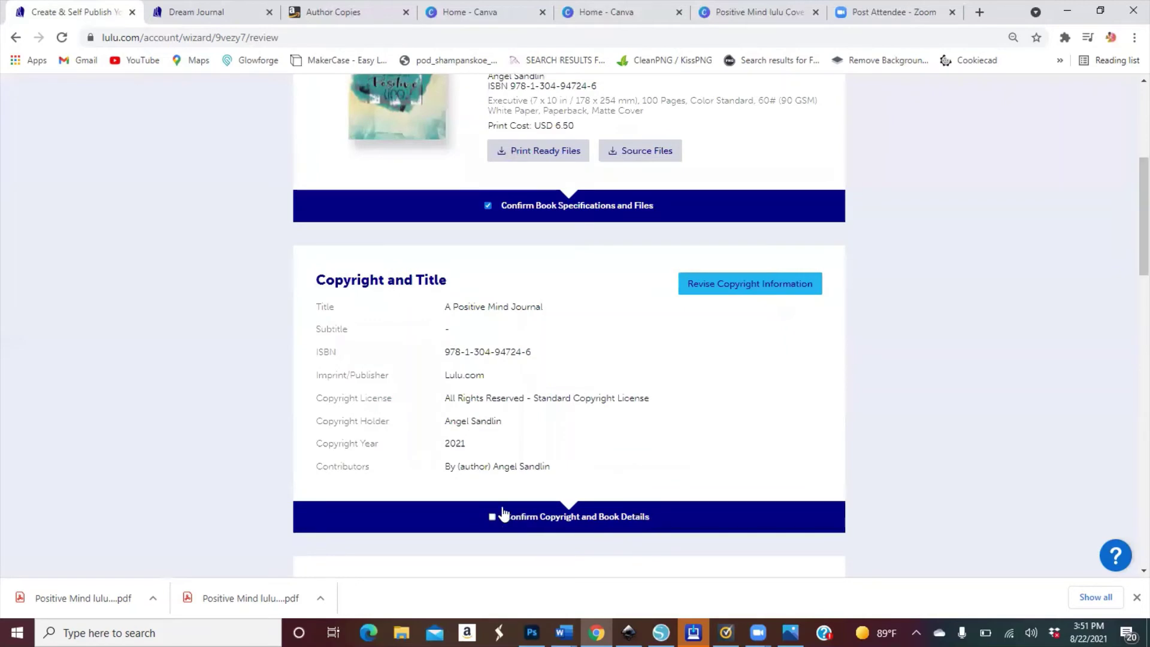
pyautogui.click(492, 516)
# Review and confirm the Book Details section and the Pricing and Payees section.
pyautogui.scroll(-2, 1130, 251)
pyautogui.scroll(-4, 1130, 299)
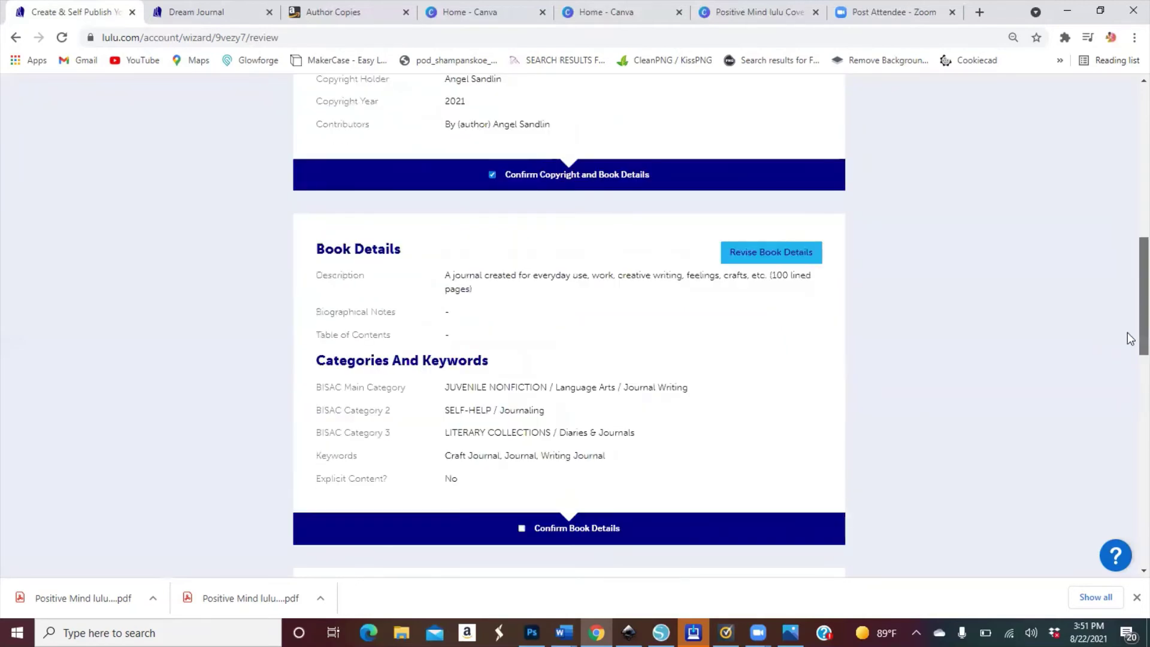
pyautogui.scroll(-2, 1130, 338)
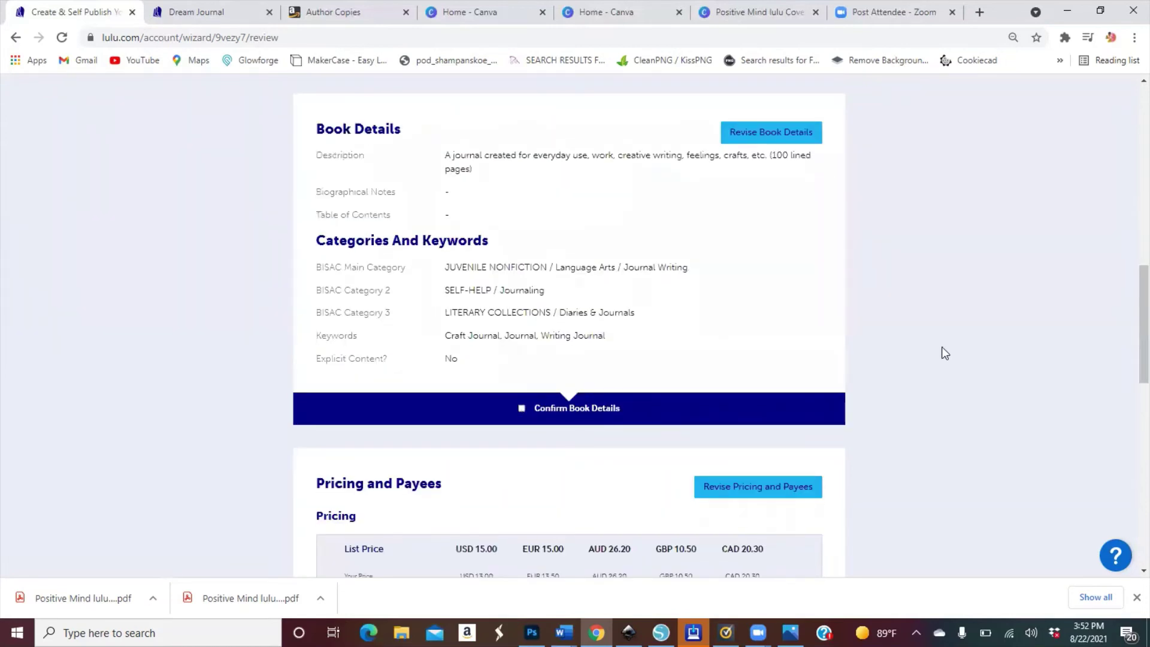
pyautogui.scroll(-3, 1130, 317)
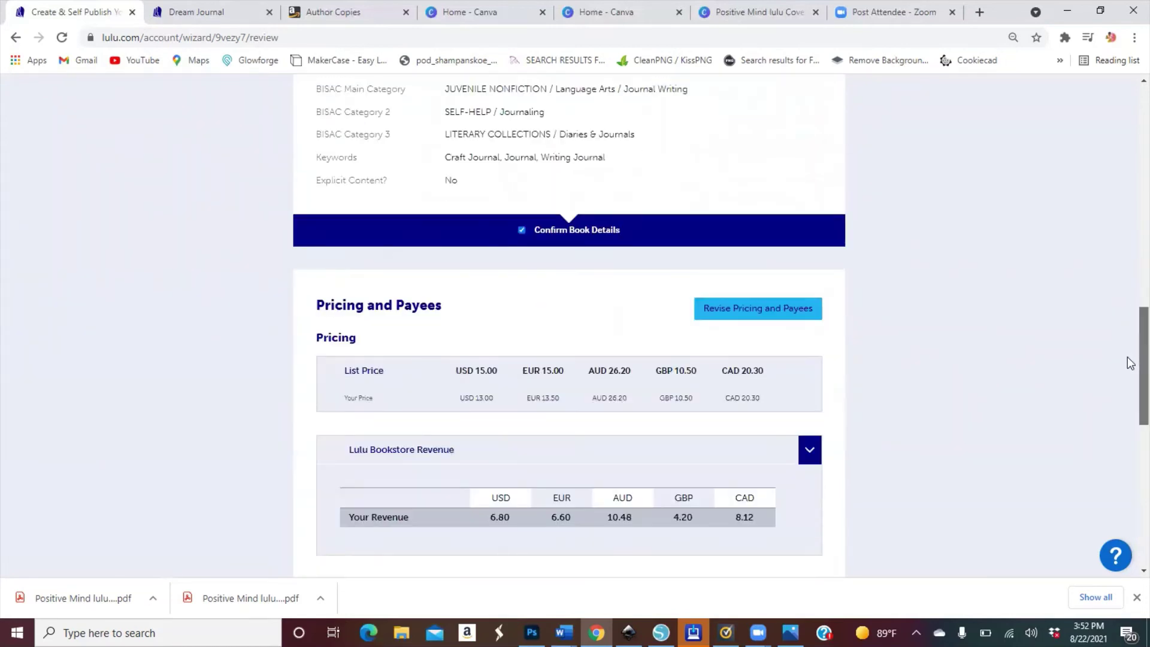
pyautogui.scroll(-2, 1130, 364)
pyautogui.scroll(-5, 1130, 366)
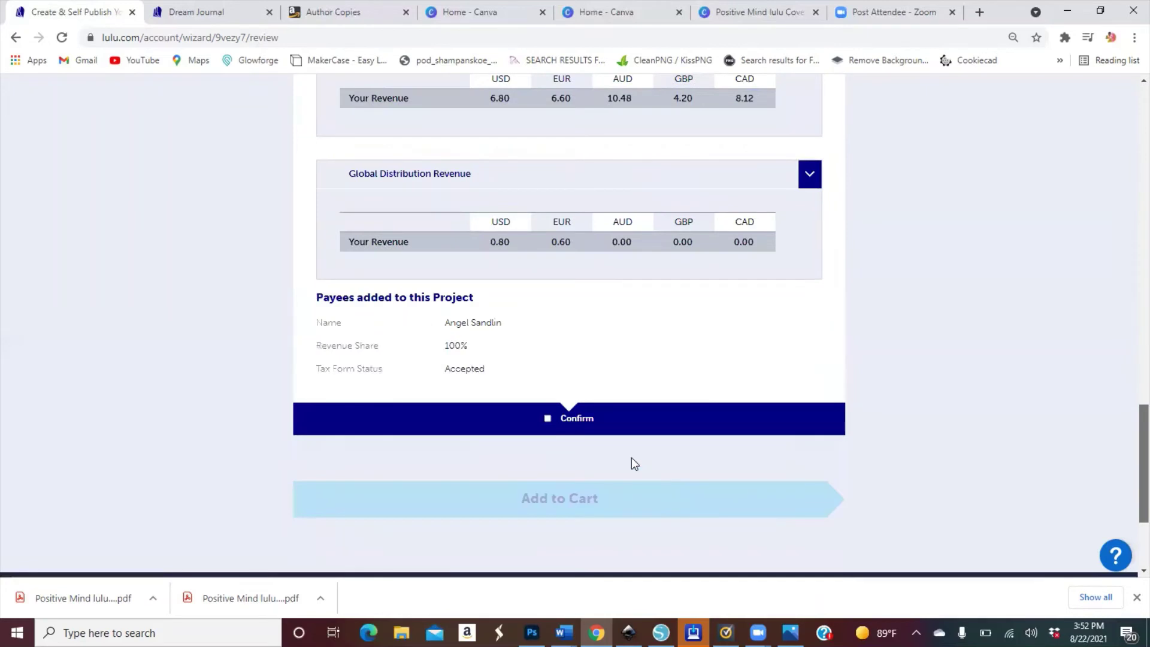
pyautogui.scroll(-1, 633, 465)
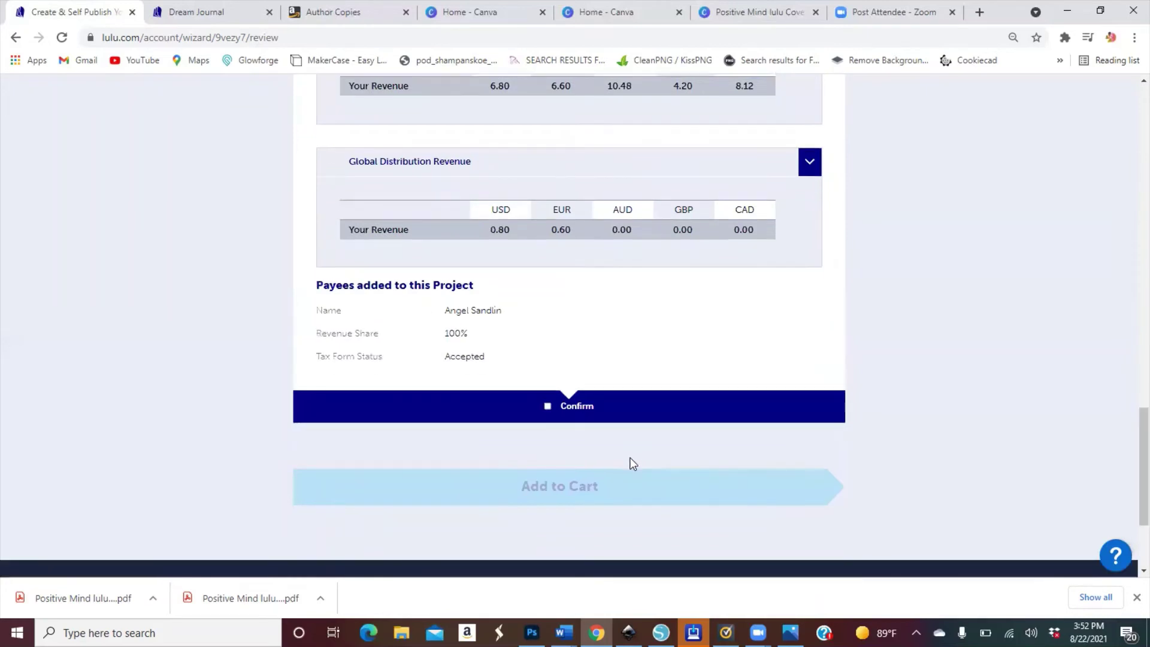
pyautogui.click(548, 406)
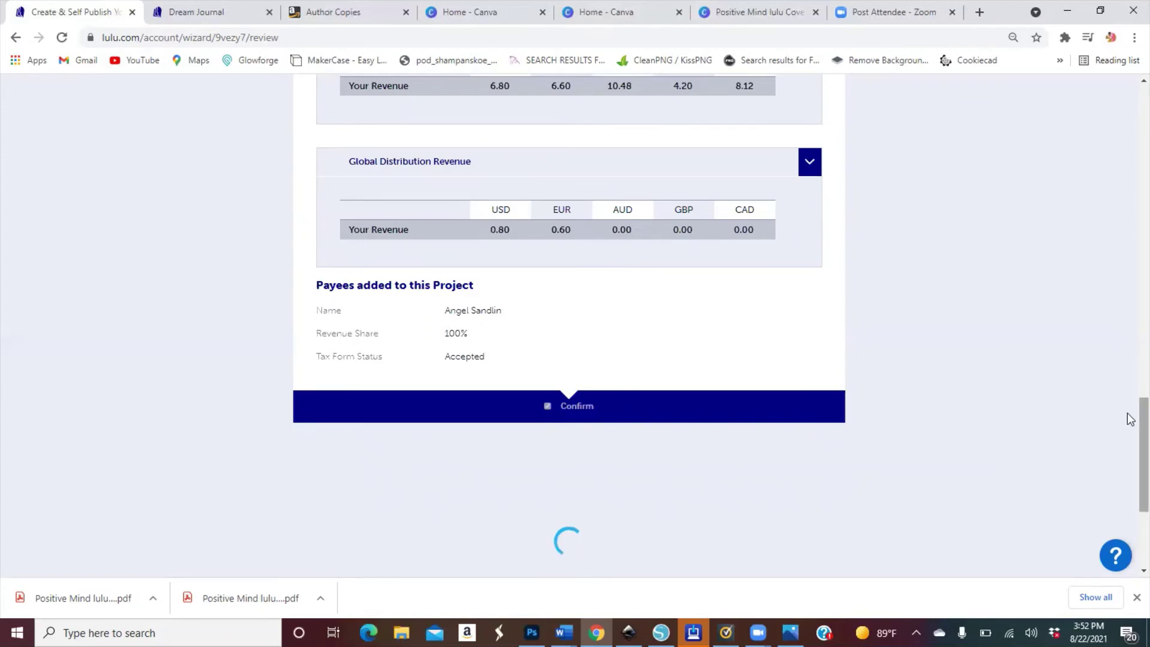
# Examine the global distribution and Lulu Bookstore access options, and look back over the confirmed review sections.
pyautogui.scroll(-1, 1131, 420)
pyautogui.scroll(-1, 1131, 433)
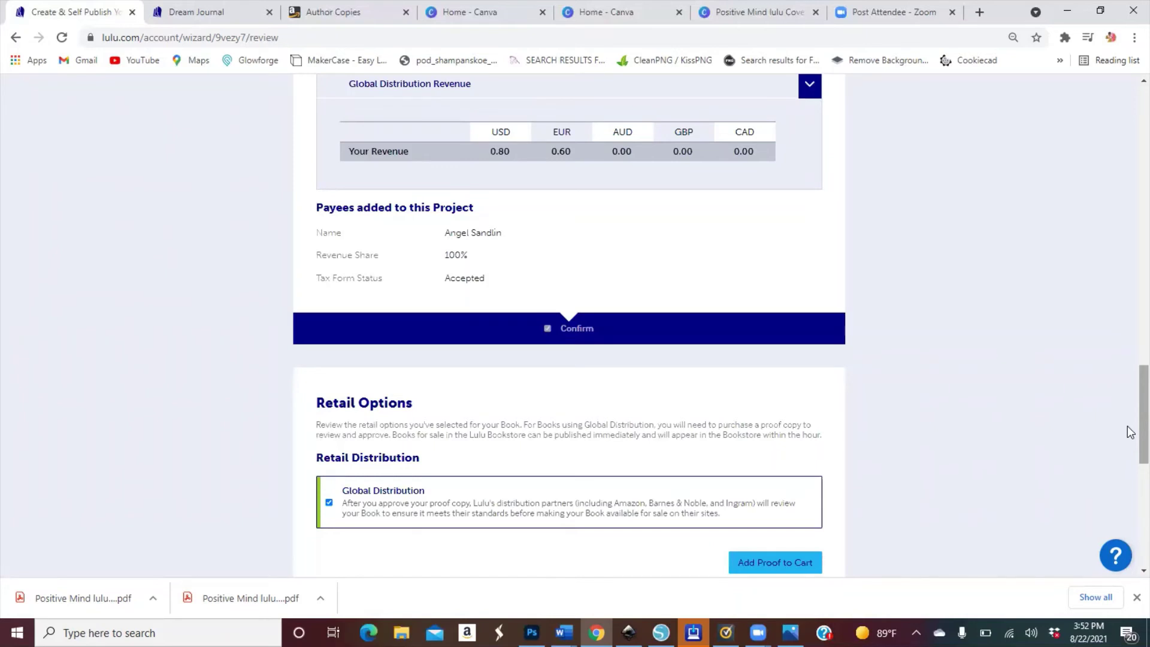
pyautogui.scroll(-2, 1130, 461)
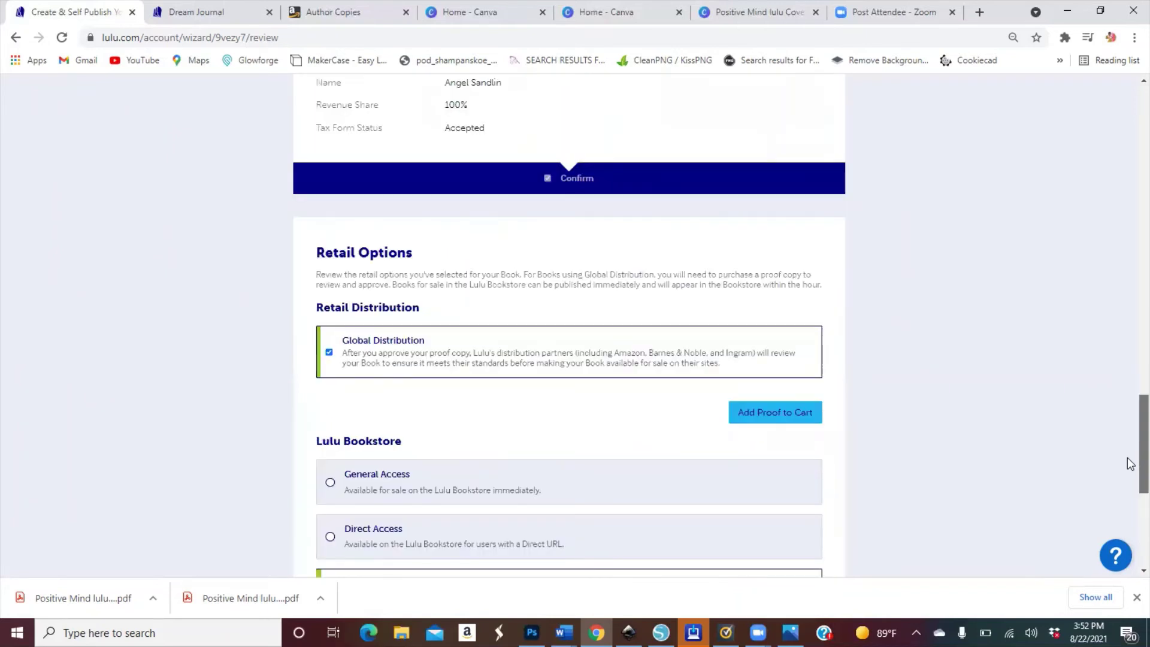
pyautogui.scroll(-1, 1131, 464)
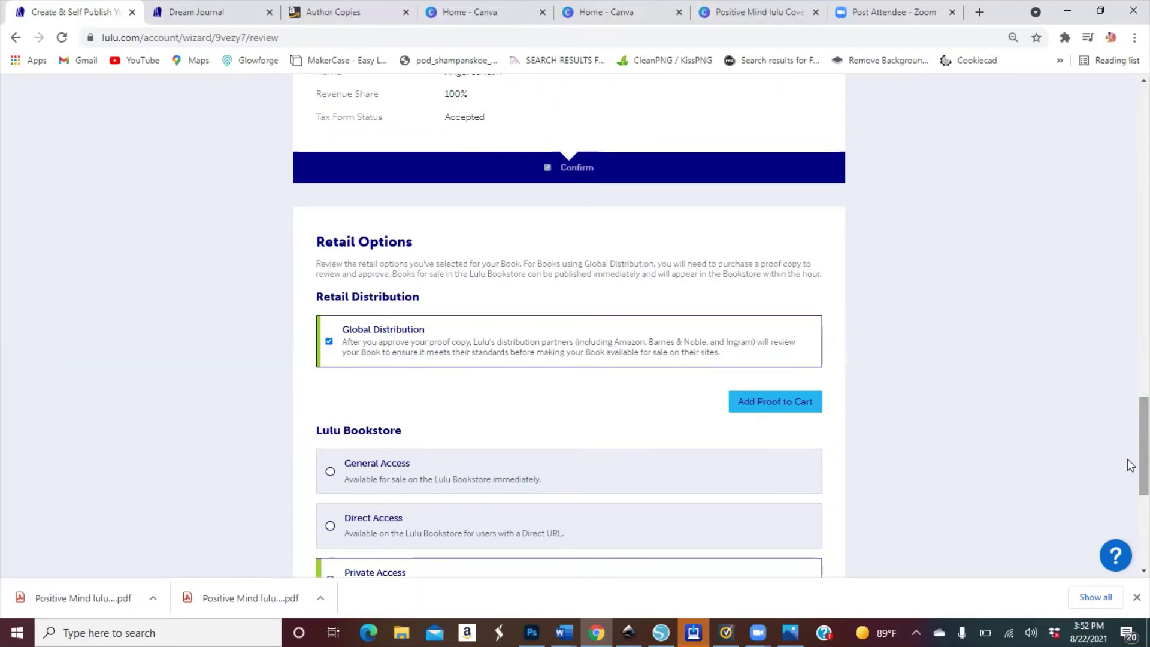
pyautogui.scroll(-4, 1130, 508)
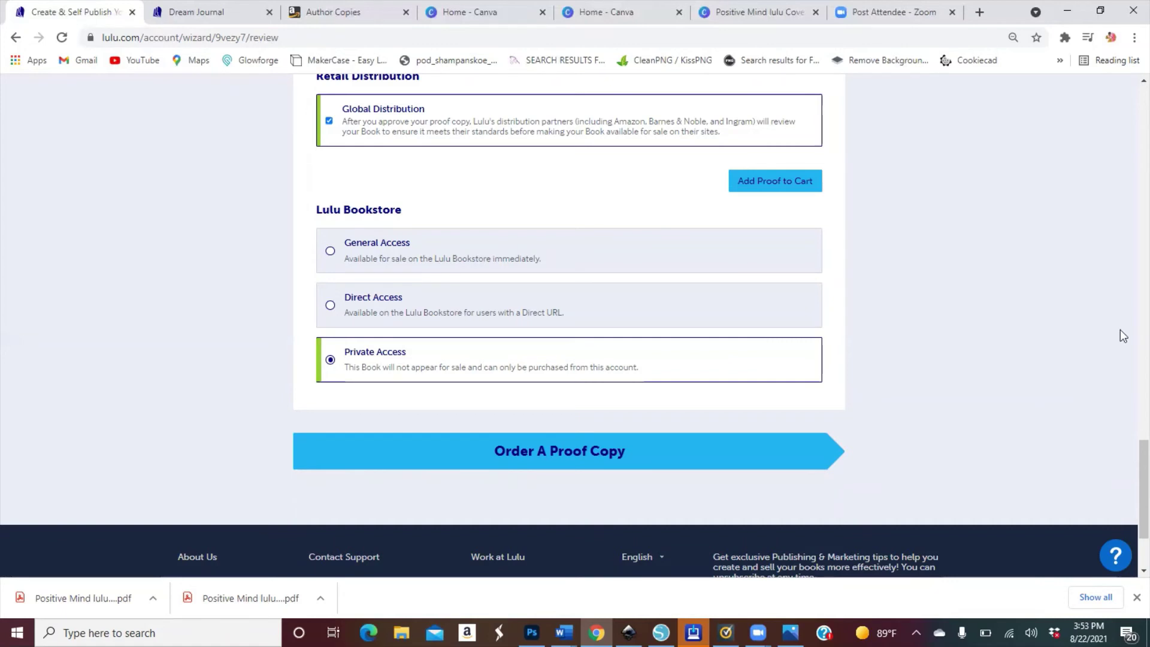
pyautogui.scroll(15, 1102, 250)
pyautogui.scroll(3, 1103, 211)
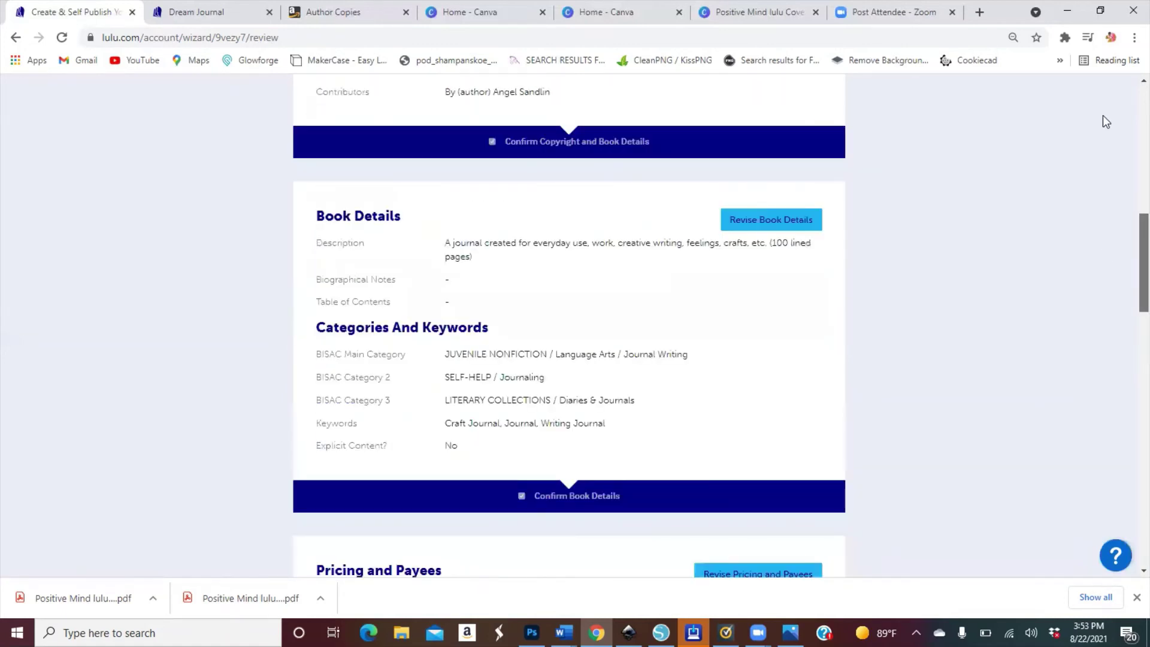
pyautogui.scroll(9, 1106, 122)
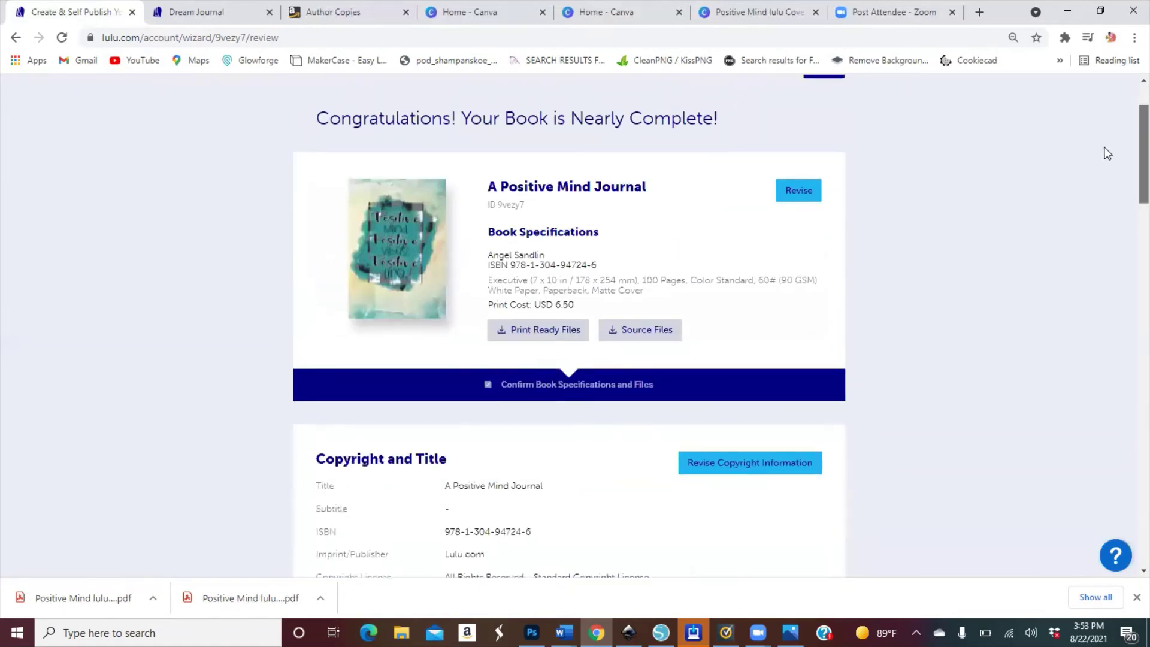
pyautogui.scroll(-2, 1104, 144)
pyautogui.scroll(1, 1104, 139)
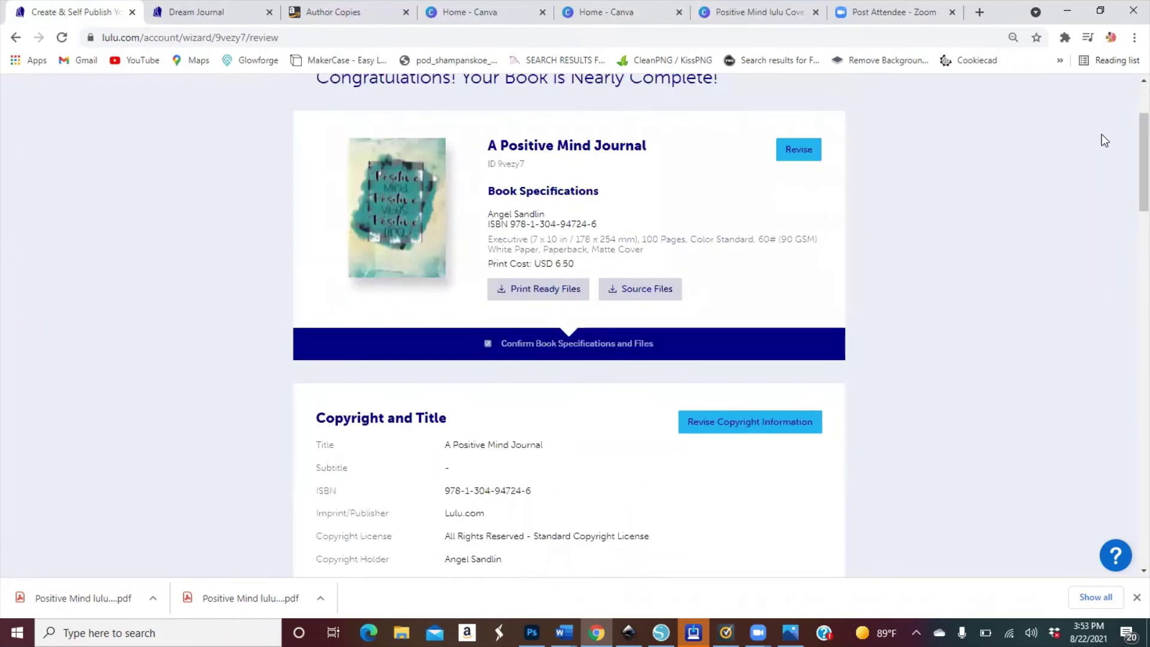